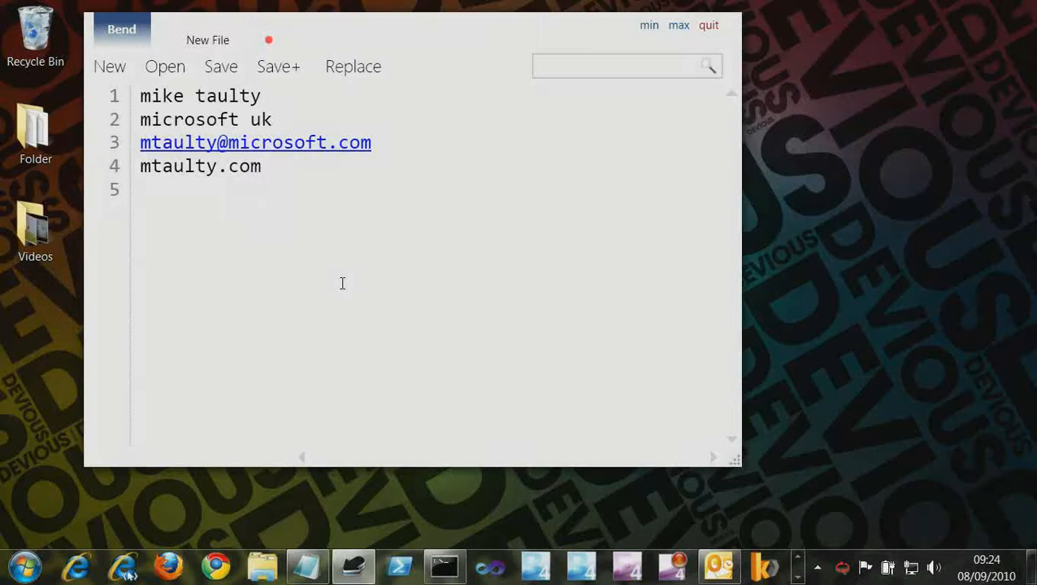
Add the presenter's Twitter handle on line 5 and, after a blank line, the text "Silverlight 4"
{"action": "type", "text": "@mtaulty"}
{"action": "key", "text": "Return"}
{"action": "key", "text": "Return"}
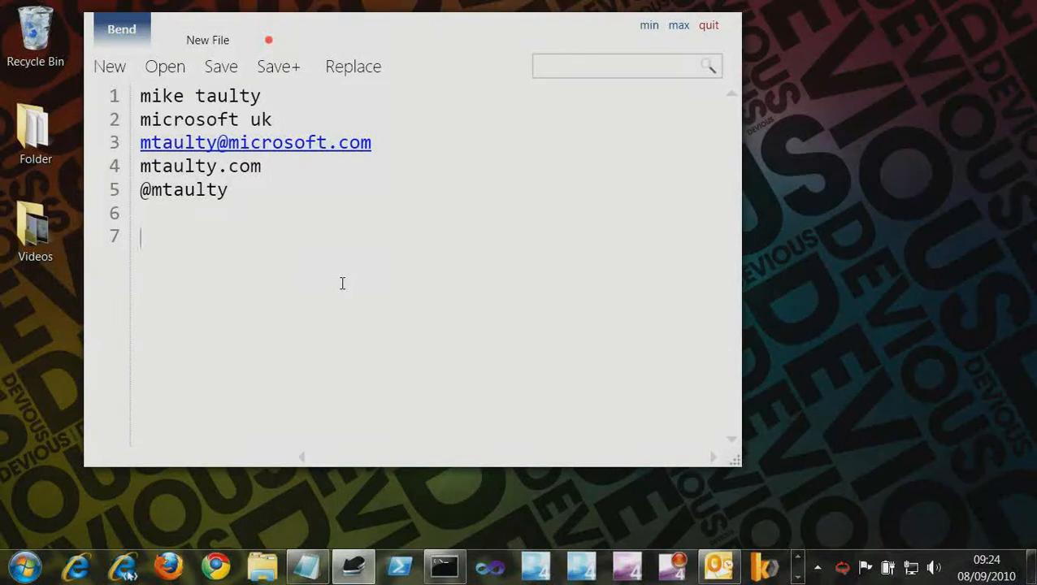
{"action": "type", "text": "Silverlight 4"}
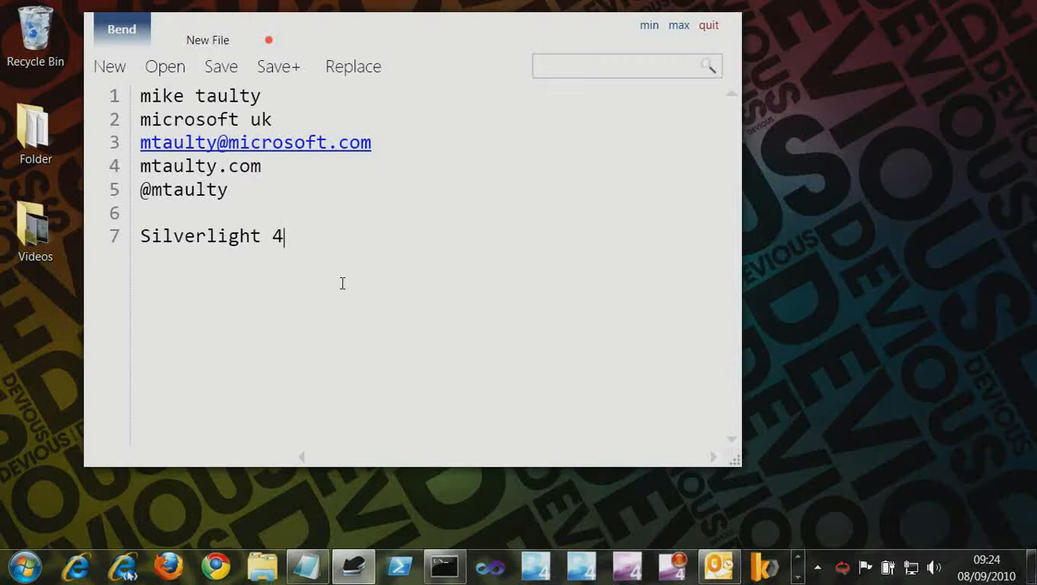
Below a blank line, add the quoted topic "How we can play a video with Silverlight"
{"action": "key", "text": "Return"}
{"action": "key", "text": "Return"}
{"action": "type", "text": "\"How we can pllay"}
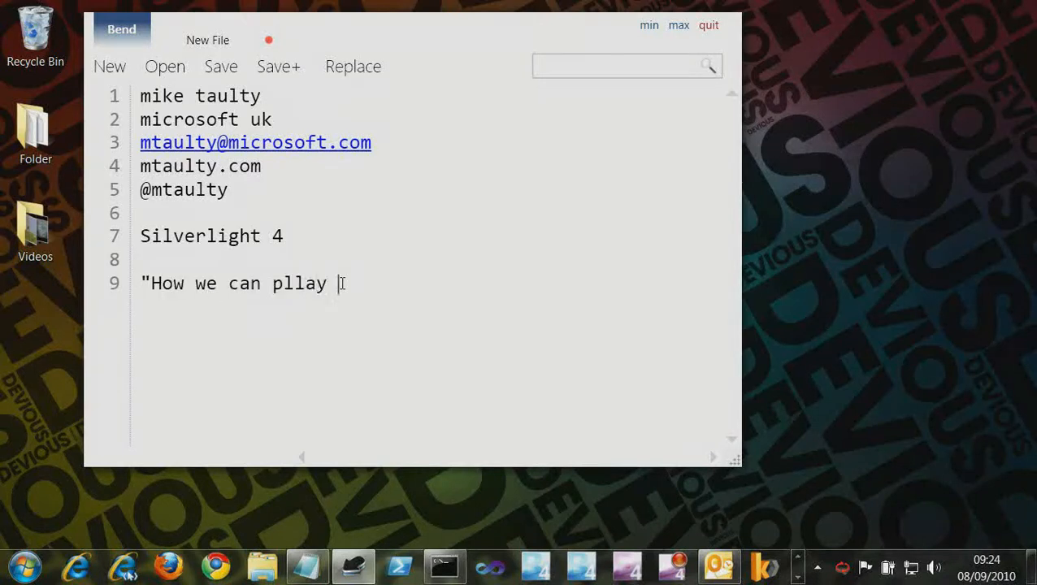
{"action": "key", "text": "BackSpace"}
{"action": "key", "text": "BackSpace"}
{"action": "key", "text": "BackSpace"}
{"action": "key", "text": "BackSpace"}
{"action": "type", "text": "ay a video with Silverlight\""}
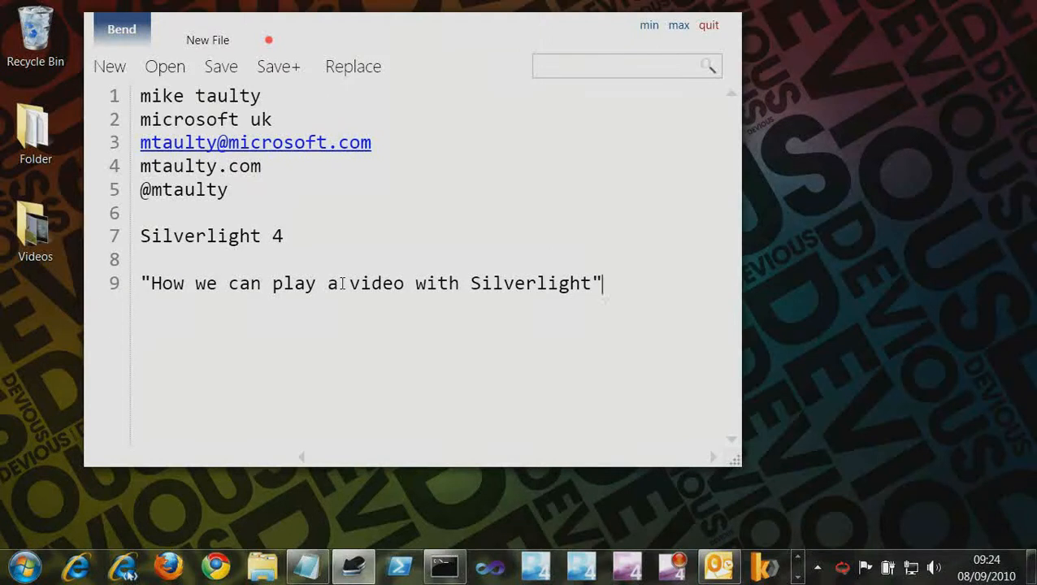
After a blank line, add "Expression Studio 4" with the indented entry "Blend - design tool for Silverlight apps" beneath it
{"action": "key", "text": "Return"}
{"action": "key", "text": "Return"}
{"action": "type", "text": "Expression"}
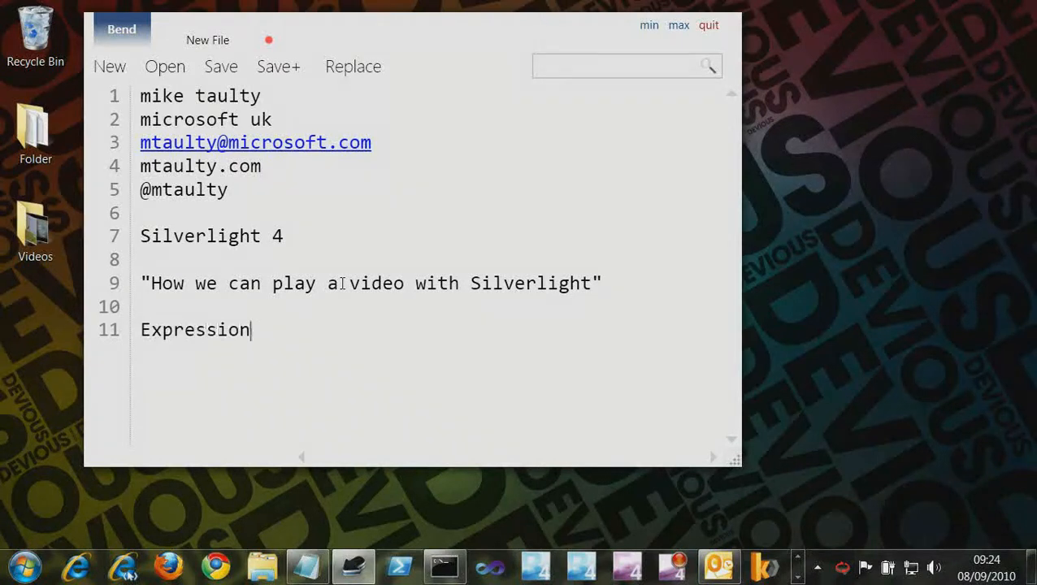
{"action": "type", "text": " Studio 4"}
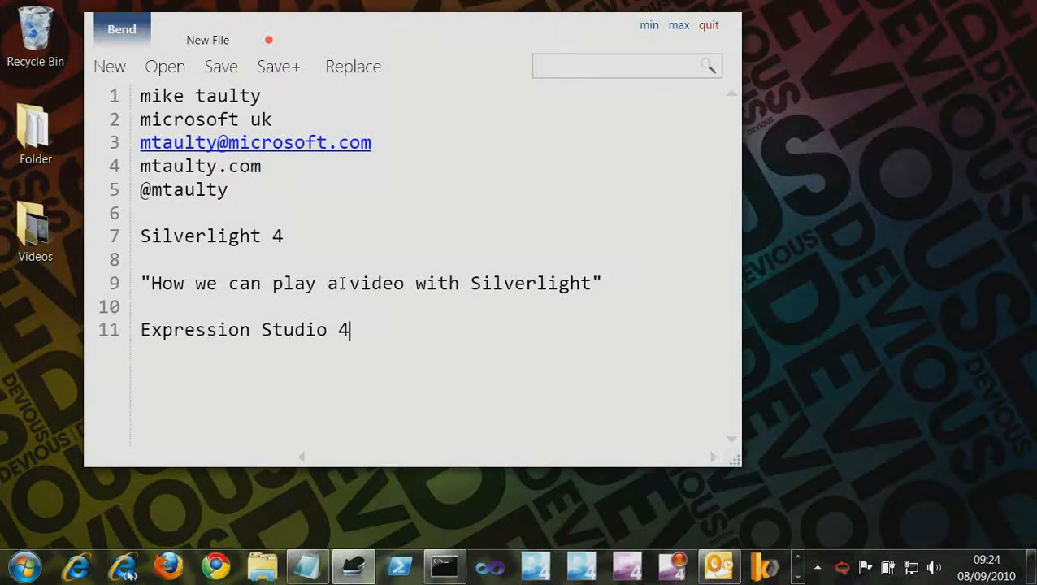
{"action": "key", "text": "Return"}
{"action": "key", "text": "Tab"}
{"action": "type", "text": "Blend - "}
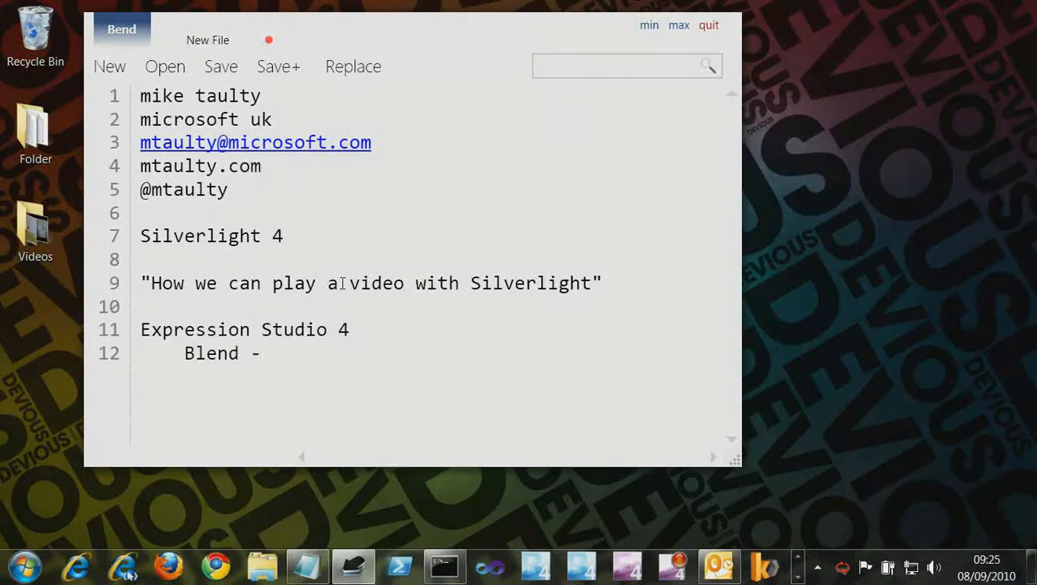
{"action": "type", "text": "design"}
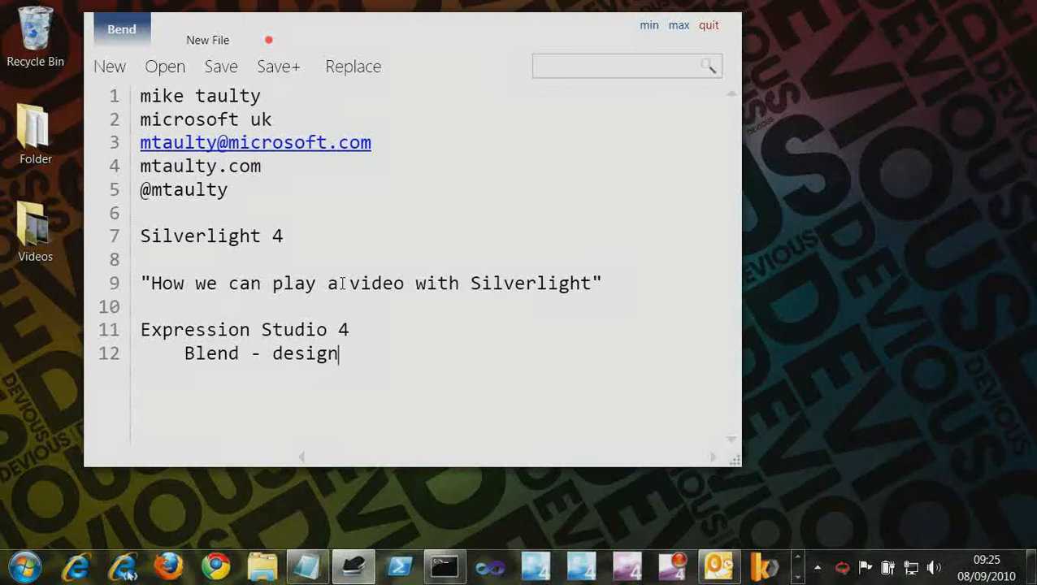
{"action": "type", "text": " tool for Silverlight apps"}
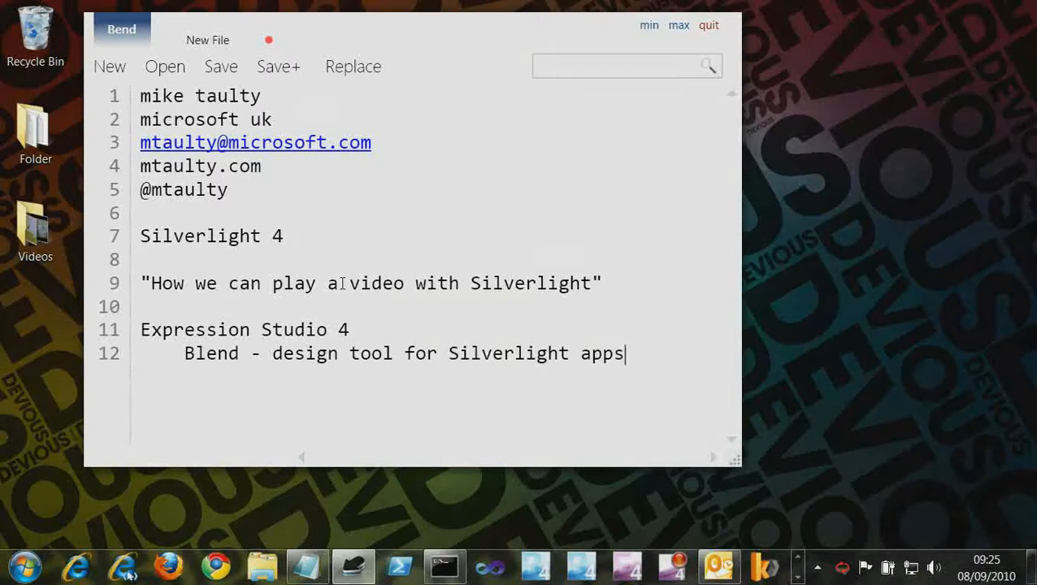
Add the indented entry "Encoder - media transcoding" under the Blend line
{"action": "key", "text": "Return"}
{"action": "key", "text": "Tab"}
{"action": "type", "text": "Encoder - "}
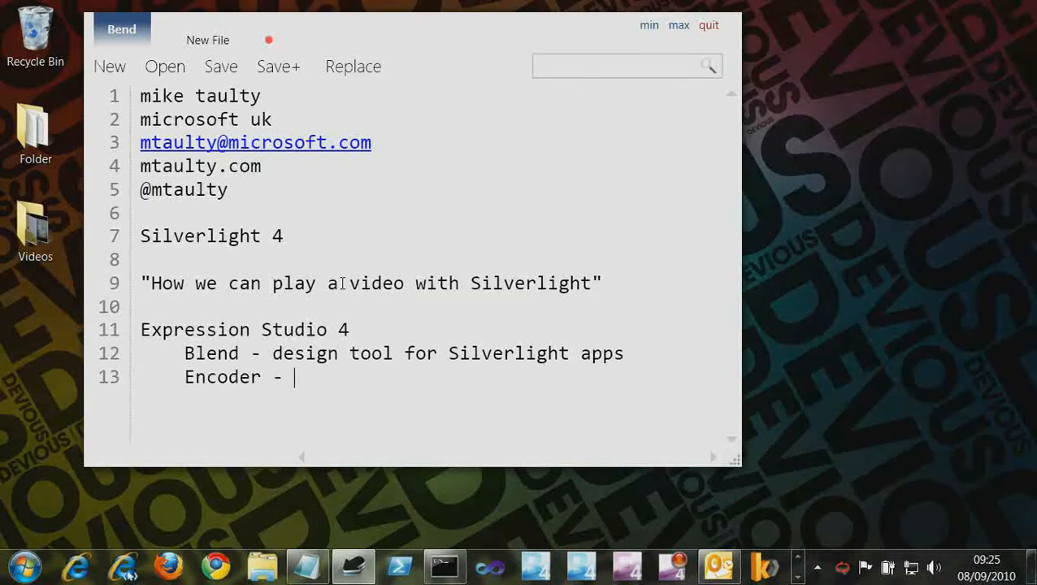
{"action": "type", "text": "media t"}
{"action": "type", "text": "rans"}
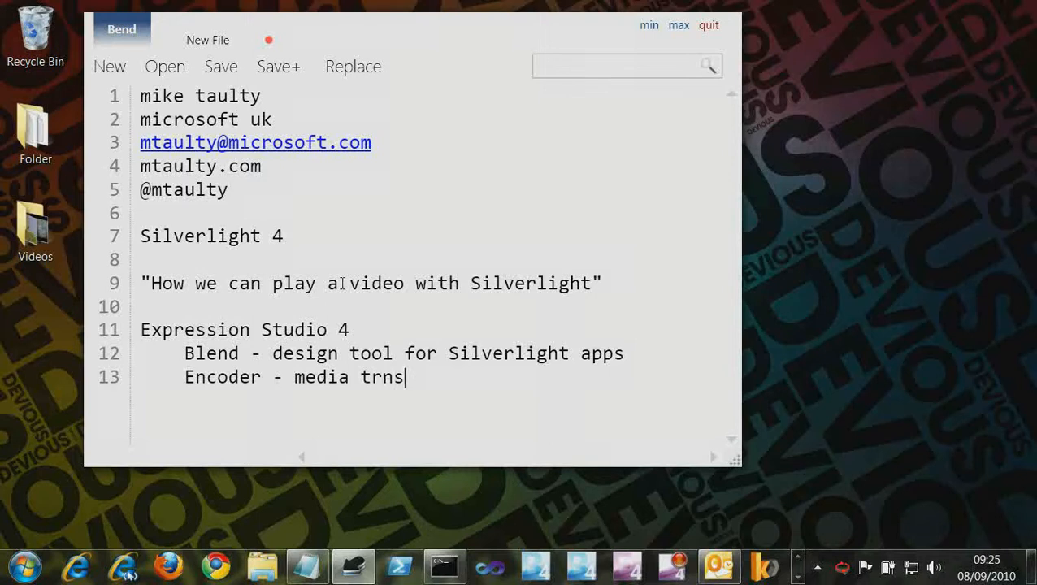
{"action": "key", "text": "BackSpace"}
{"action": "key", "text": "BackSpace"}
{"action": "type", "text": "anscoding"}
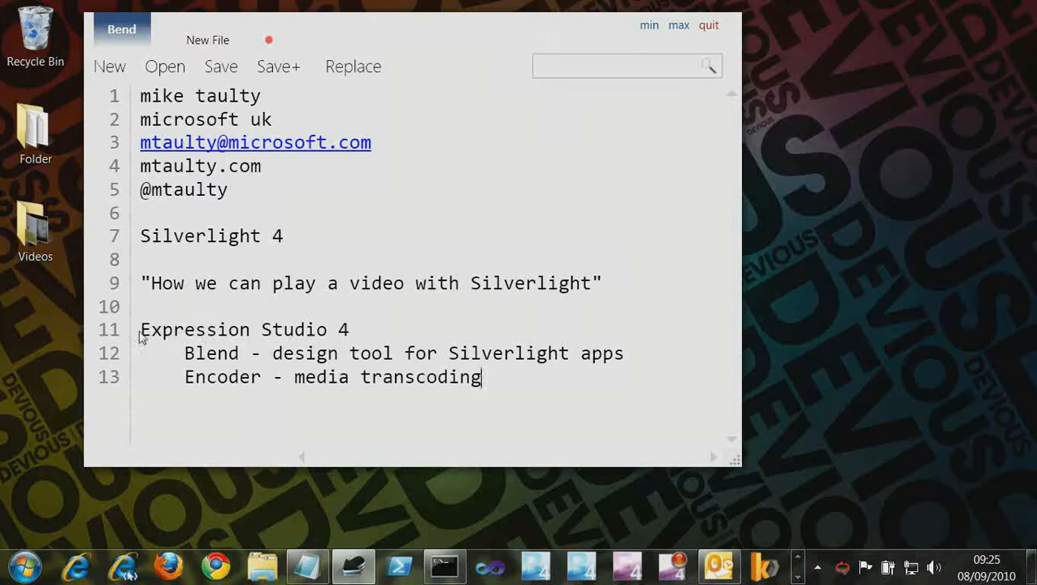
{"action": "left_click_drag", "start_coordinate": [141, 330], "coordinate": [353, 331]}
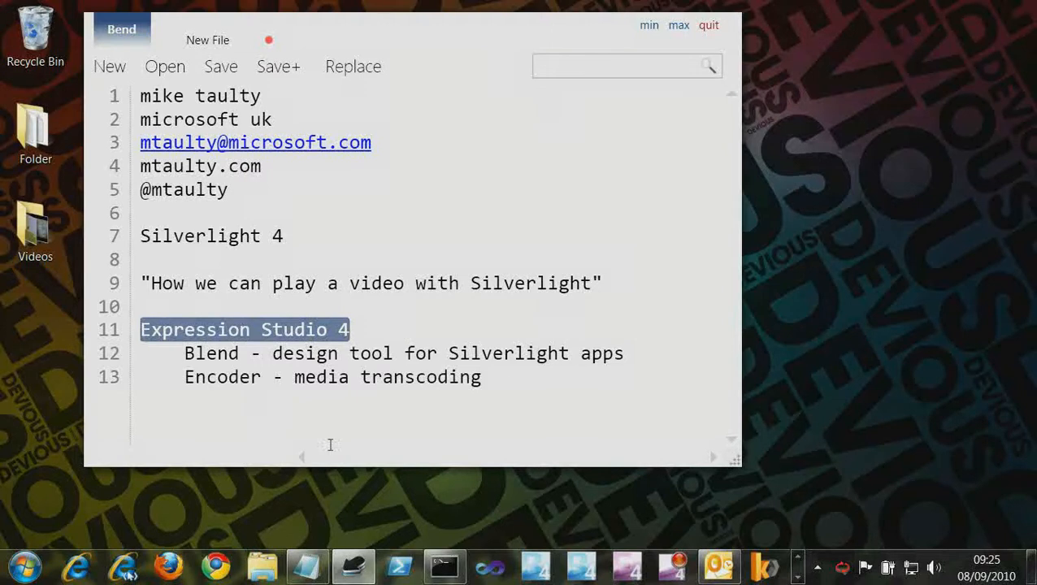
{"action": "left_click", "coordinate": [505, 384]}
{"action": "key", "text": "Return"}
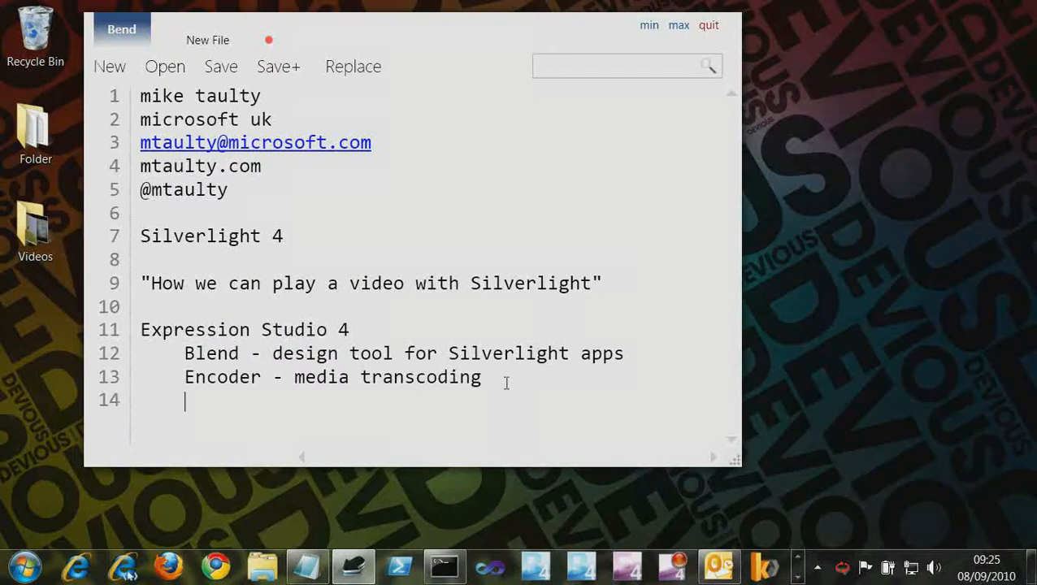
{"action": "type", "text": "http://bit.ly/"}
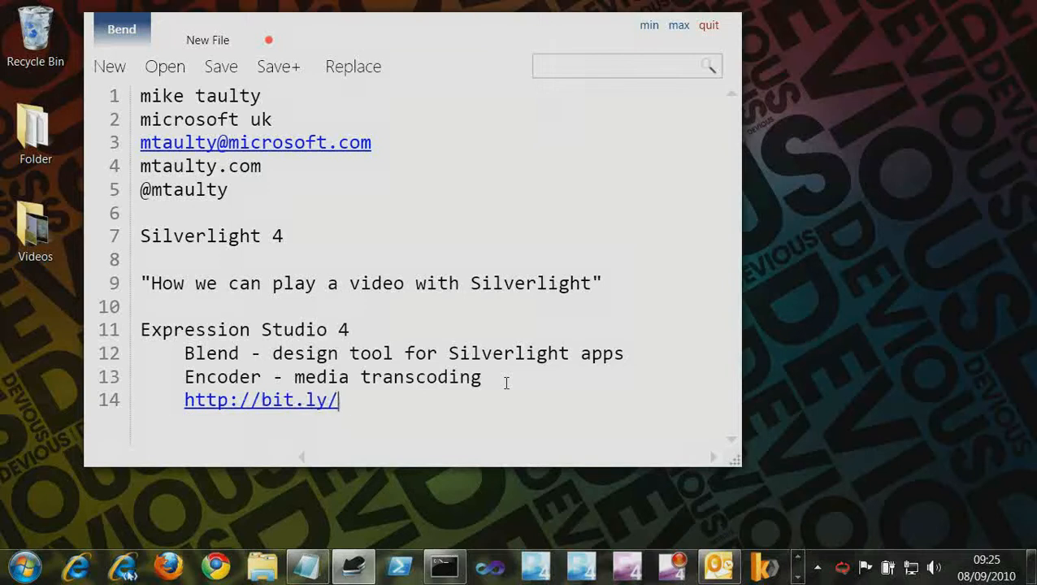
{"action": "type", "text": "expressionStudio4Trial"}
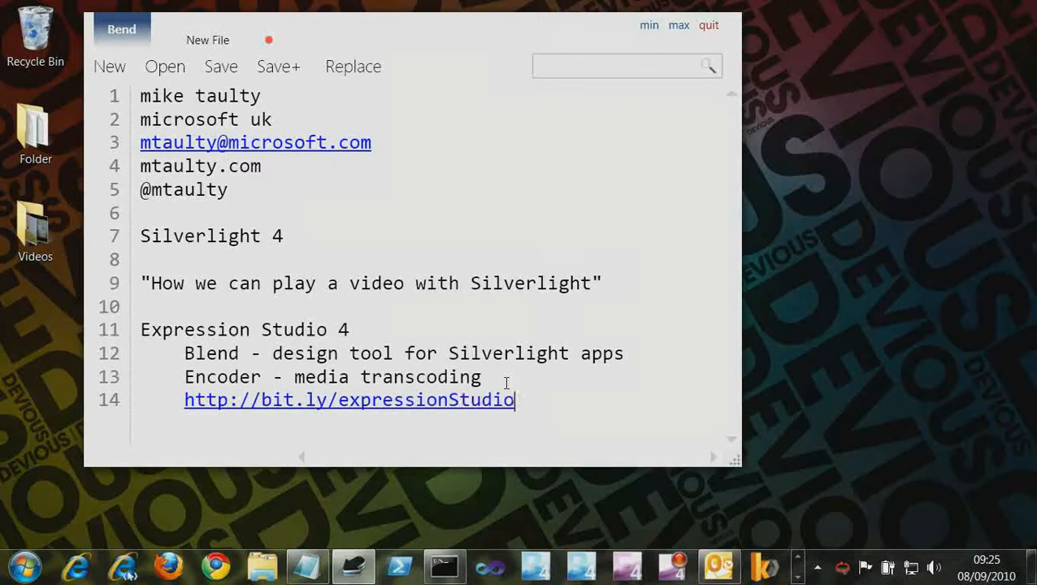
Copy the bit.ly trial link and open it in Internet Explorer to look over the Expression Studio 4 Ultimate Trial download page
{"action": "double_click", "coordinate": [409, 400]}
{"action": "left_click", "coordinate": [597, 399]}
{"action": "key", "text": "shift+Home"}
{"action": "key", "text": "ctrl+c"}
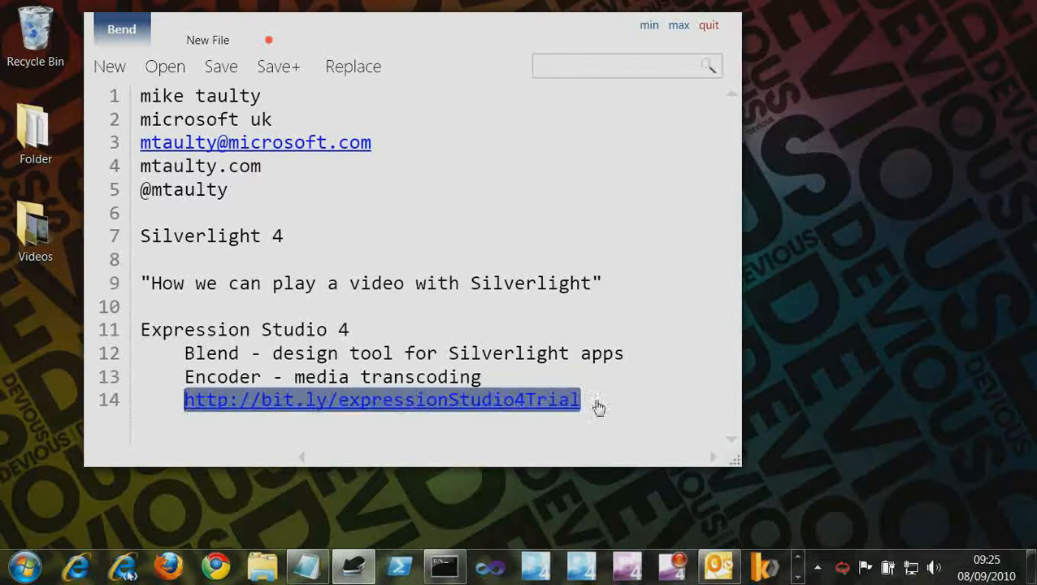
{"action": "left_click", "coordinate": [77, 567]}
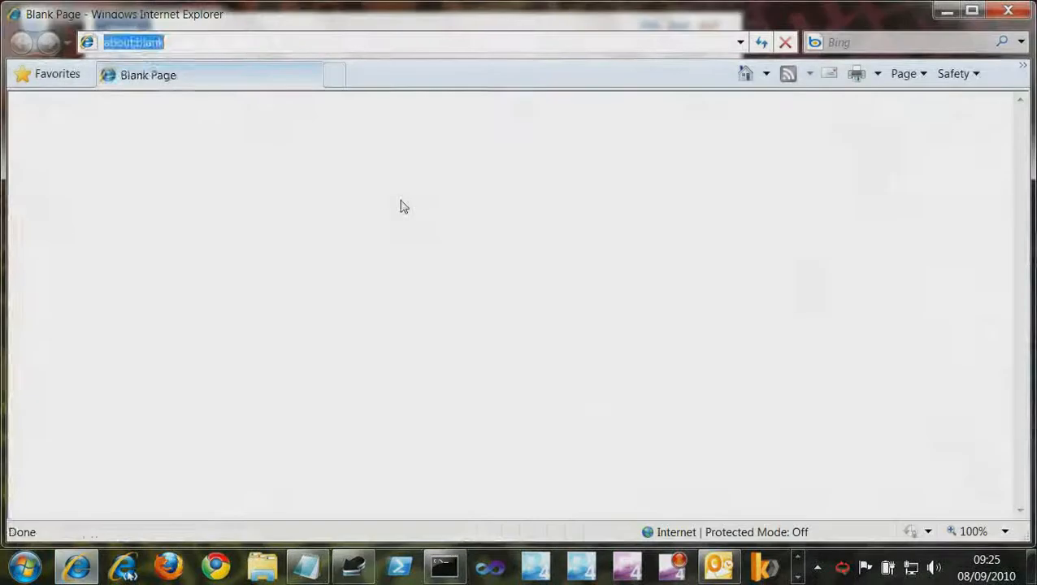
{"action": "key", "text": "ctrl+v"}
{"action": "key", "text": "Return"}
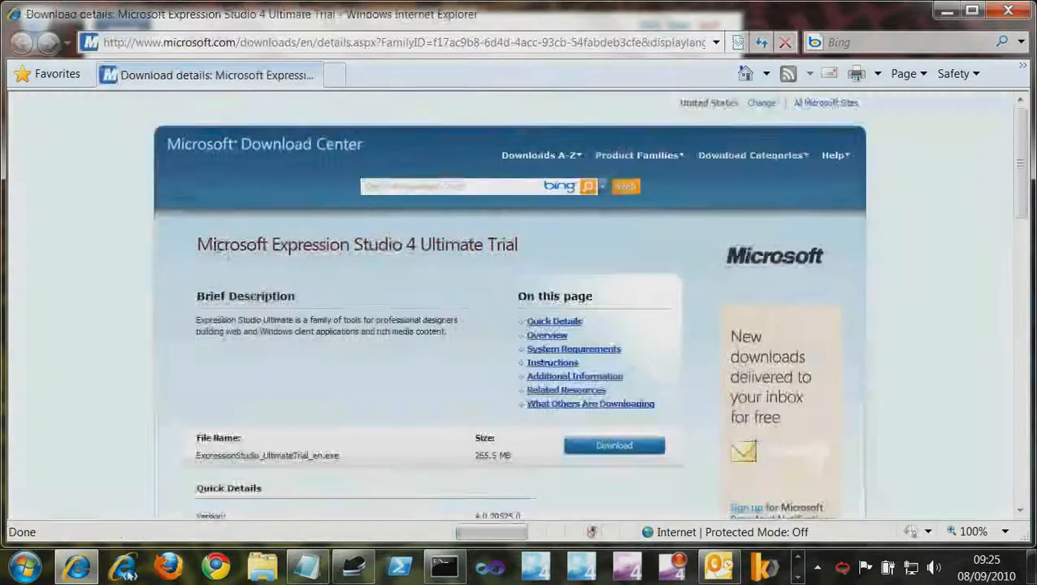
{"action": "scroll", "coordinate": [268, 306], "scroll_direction": "down", "scroll_amount": 3}
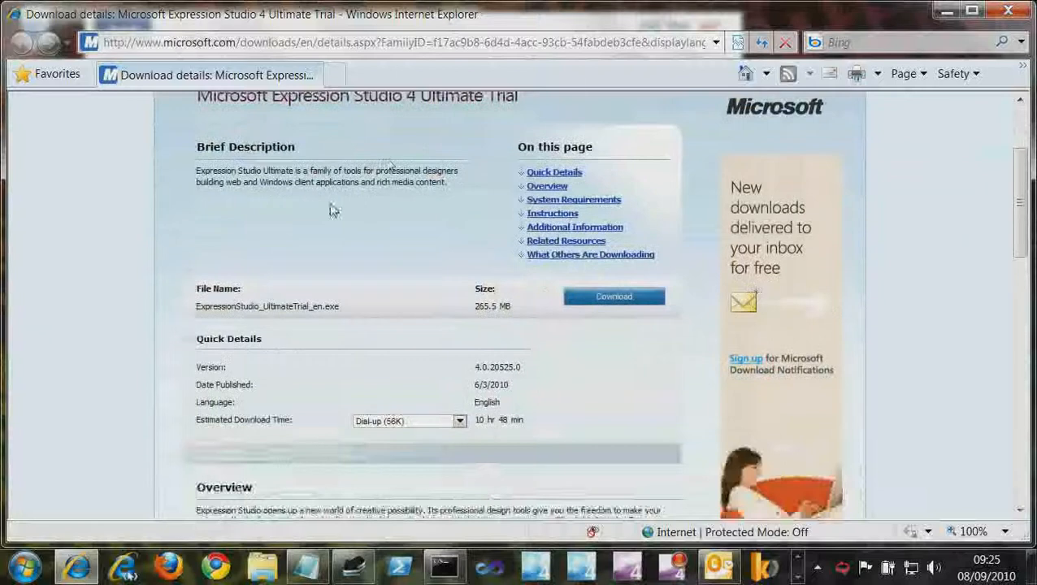
{"action": "scroll", "coordinate": [406, 195], "scroll_direction": "up", "scroll_amount": 1}
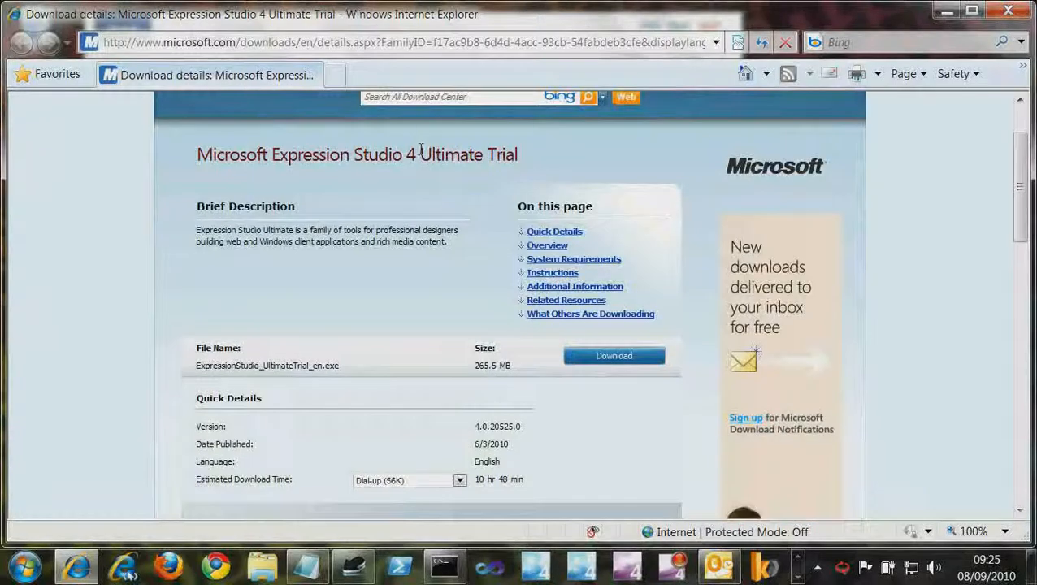
{"action": "left_click_drag", "start_coordinate": [419, 154], "coordinate": [528, 155]}
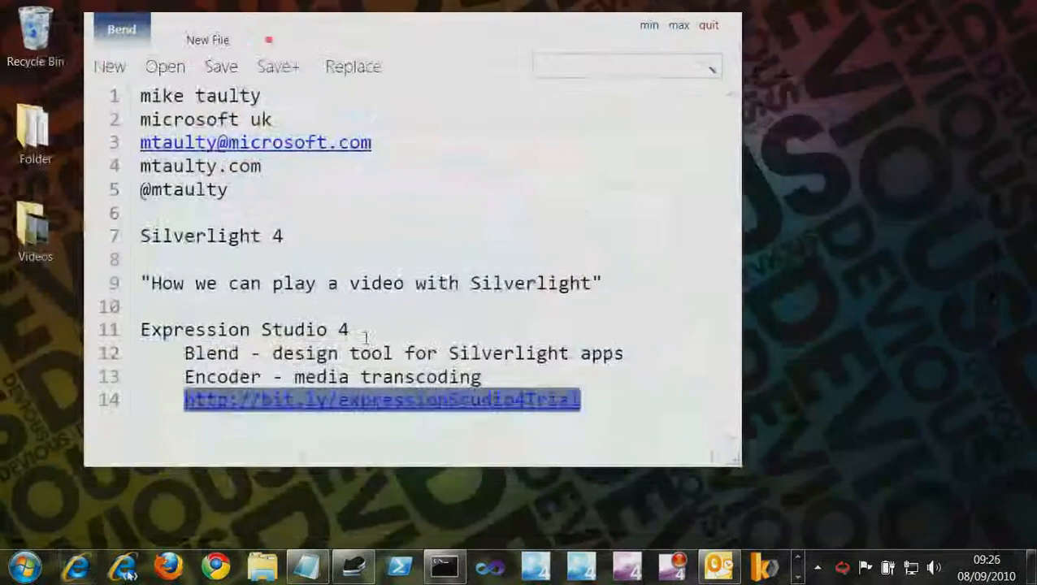
{"action": "left_click_drag", "start_coordinate": [371, 352], "coordinate": [378, 337]}
{"action": "double_click", "coordinate": [210, 353]}
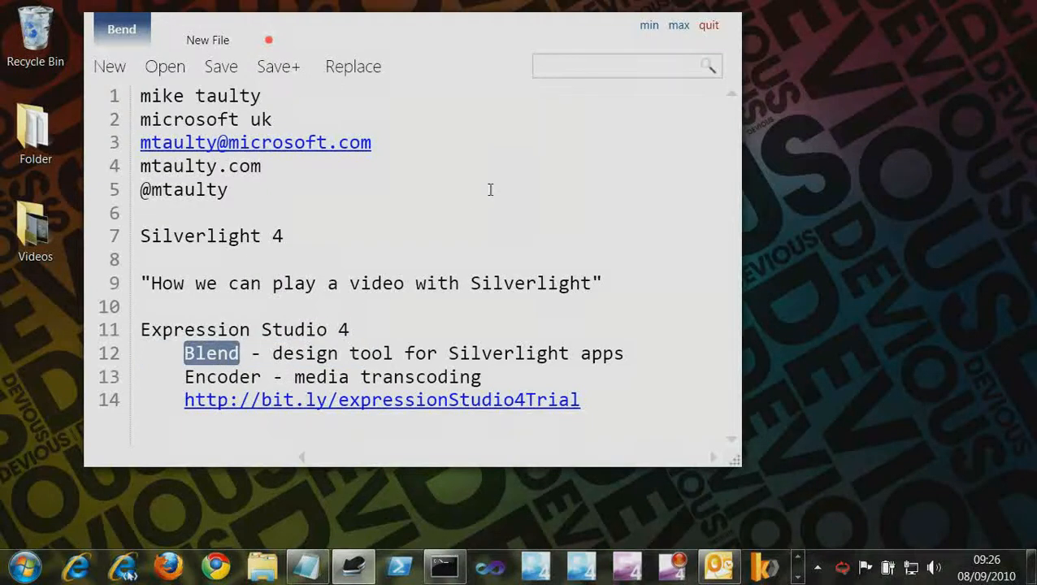
{"action": "left_click", "coordinate": [216, 376]}
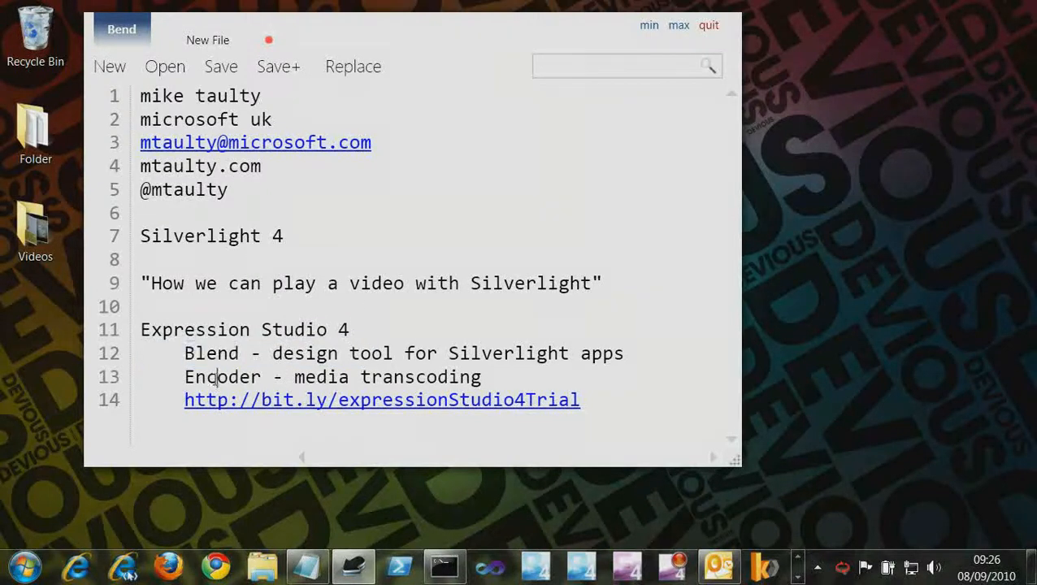
{"action": "double_click", "coordinate": [216, 376]}
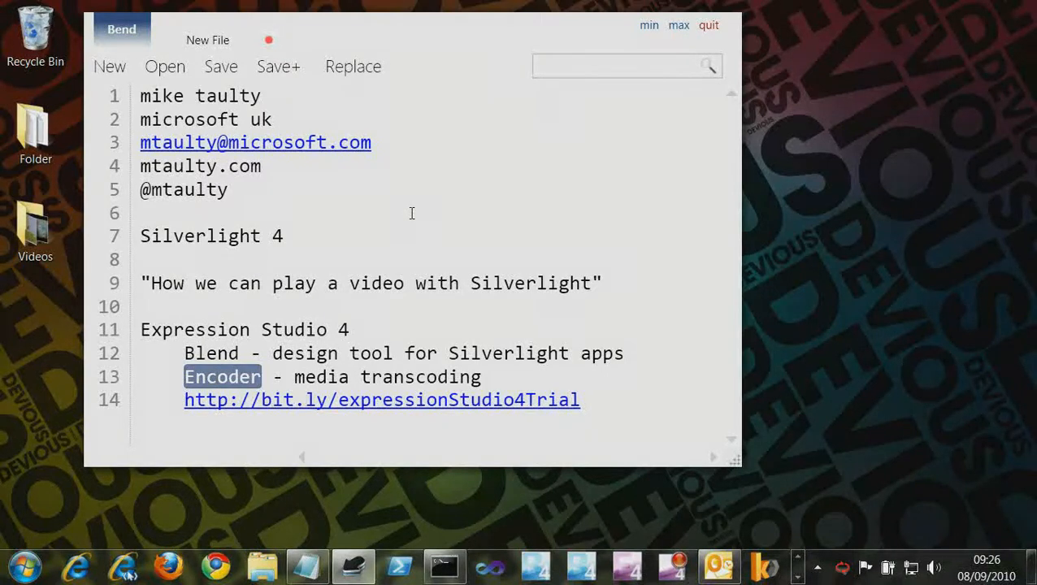
{"action": "double_click", "coordinate": [262, 331]}
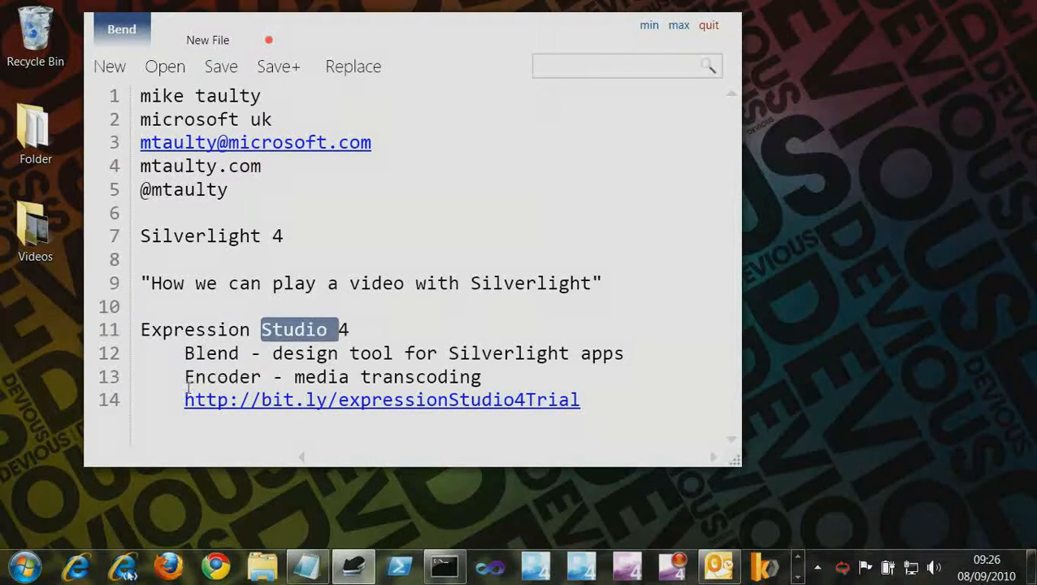
{"action": "left_click", "coordinate": [218, 378]}
{"action": "double_click", "coordinate": [218, 378]}
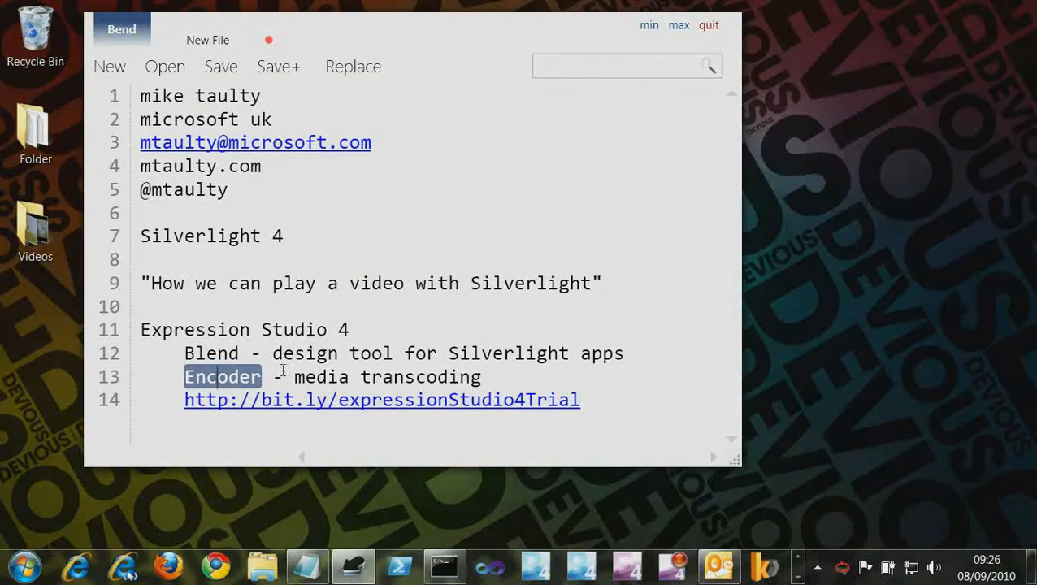
{"action": "left_click", "coordinate": [262, 428]}
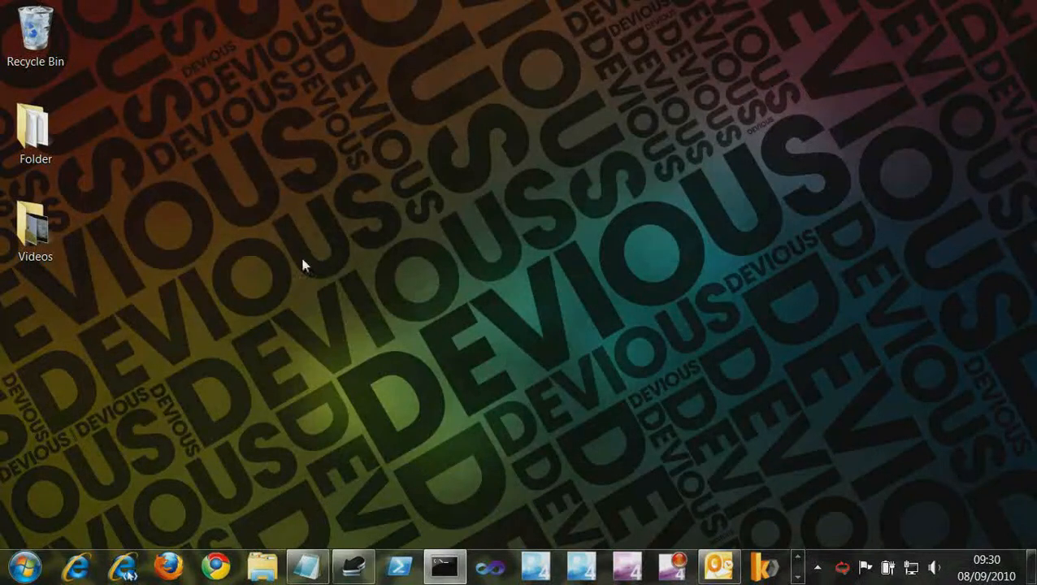
Open the desktop Videos folder, narrow its navigation pane, and show the preview pane with Wildlife.wmv selected
{"action": "double_click", "coordinate": [35, 231]}
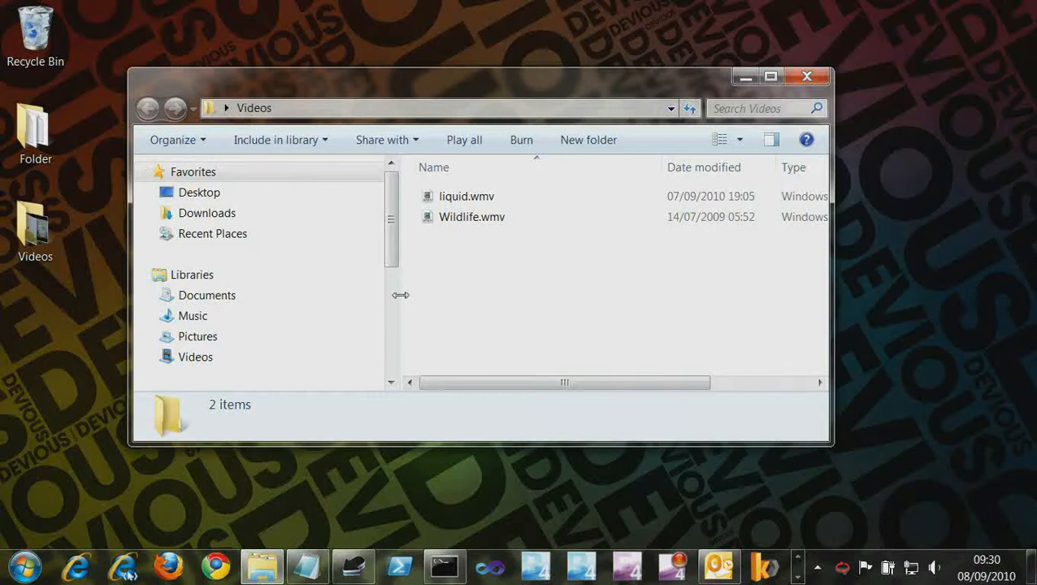
{"action": "left_click_drag", "start_coordinate": [398, 293], "coordinate": [291, 290]}
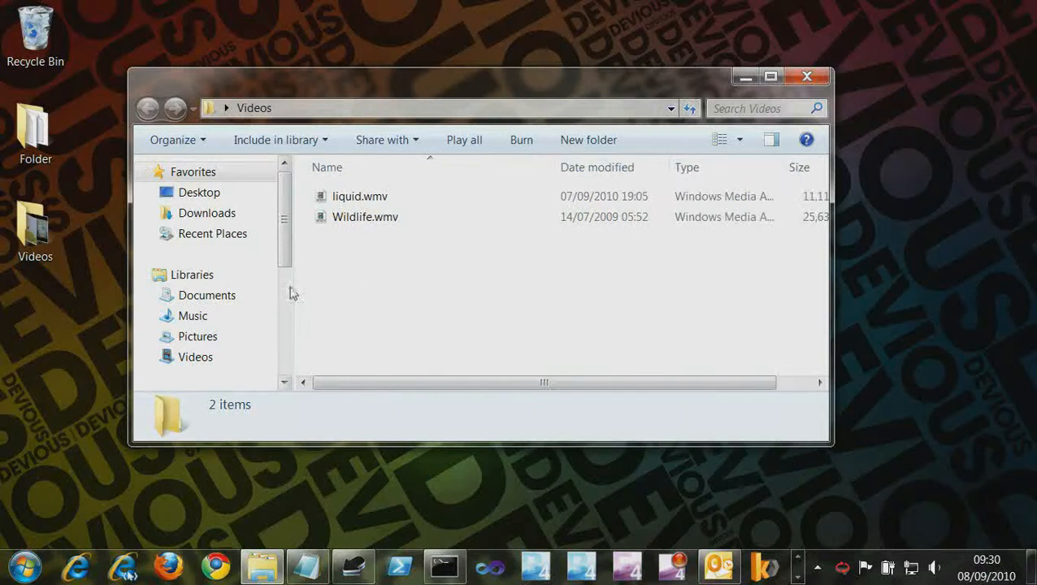
{"action": "left_click", "coordinate": [373, 224]}
{"action": "left_click", "coordinate": [175, 140]}
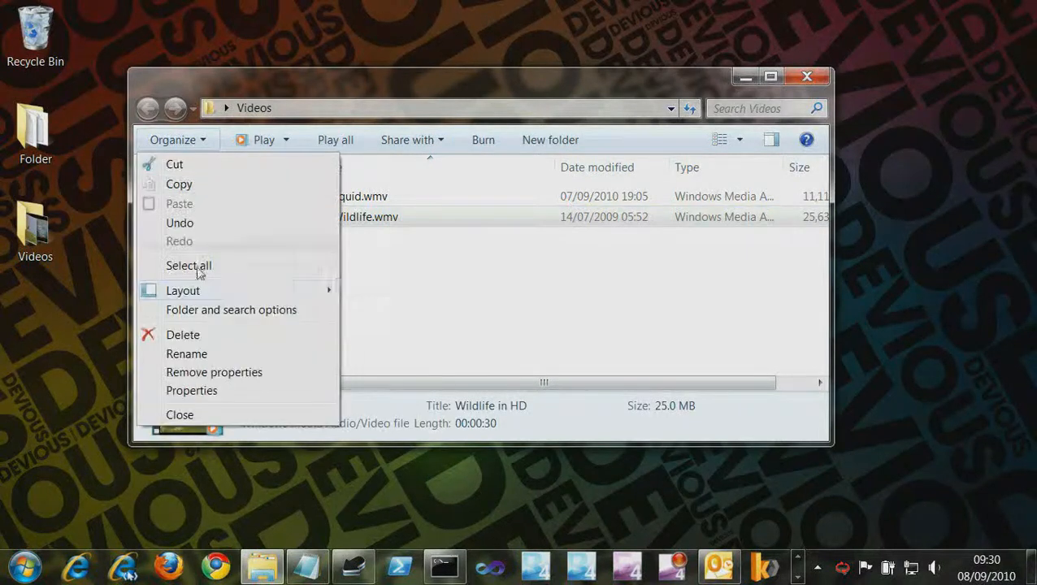
{"action": "mouse_move", "coordinate": [301, 292]}
{"action": "left_click", "coordinate": [399, 333]}
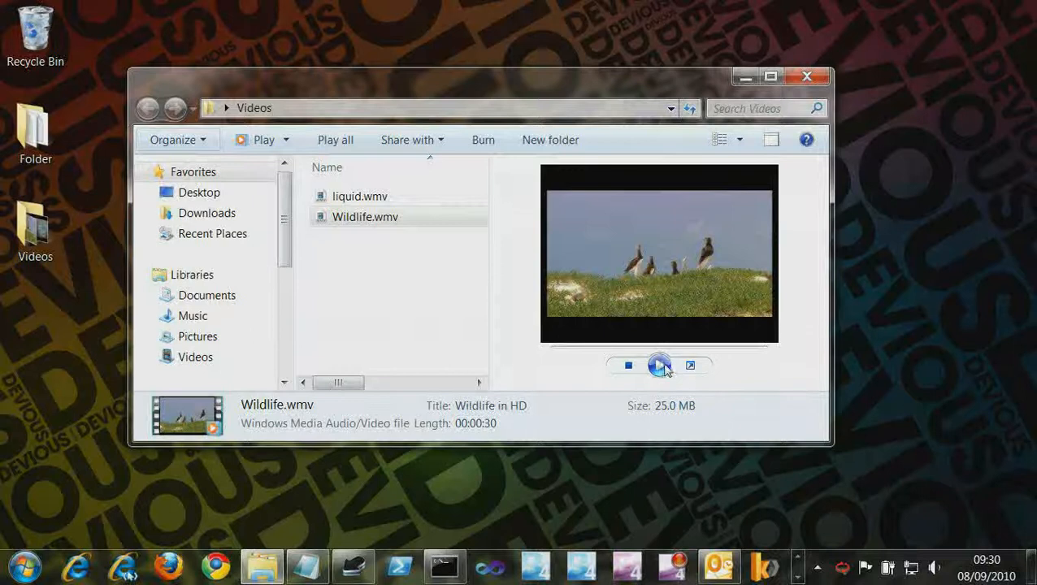
Preview the playback of Wildlife.wmv and liquid.wmv in the Videos folder, ending with Wildlife.wmv selected
{"action": "left_click", "coordinate": [659, 366]}
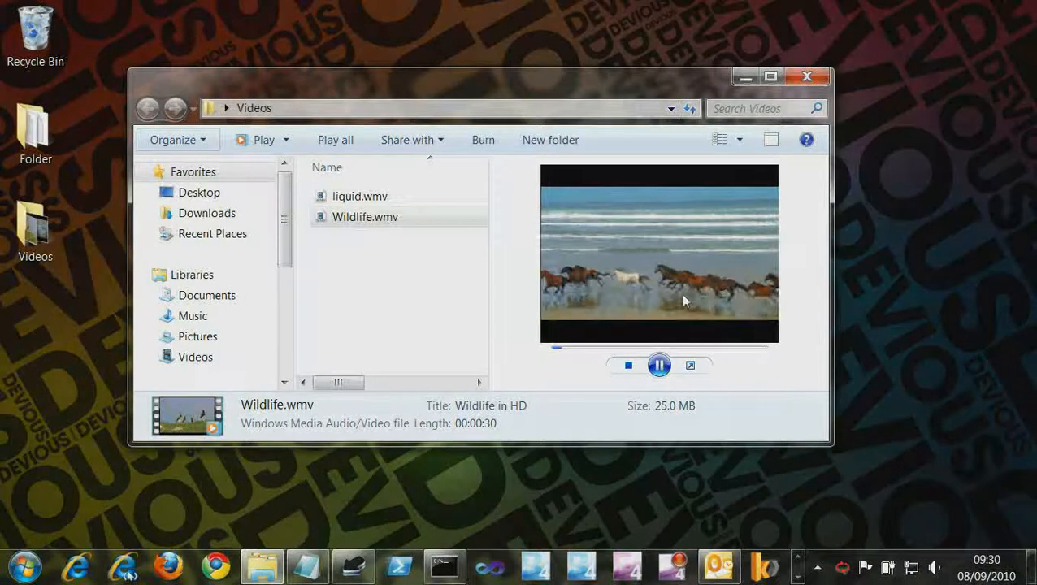
{"action": "left_click", "coordinate": [346, 198]}
{"action": "left_click", "coordinate": [658, 365]}
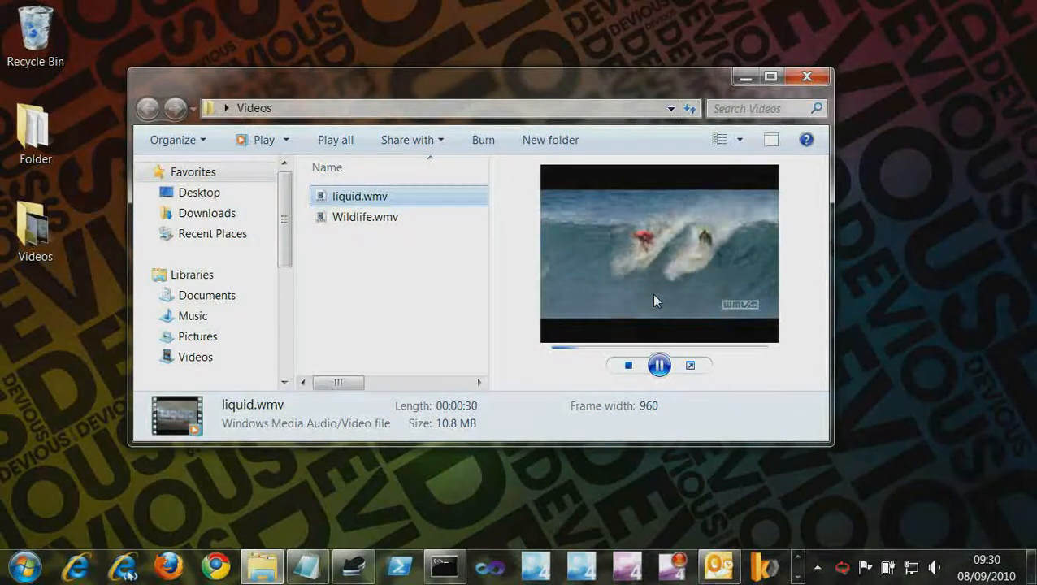
{"action": "left_click", "coordinate": [659, 365]}
{"action": "left_click", "coordinate": [389, 220]}
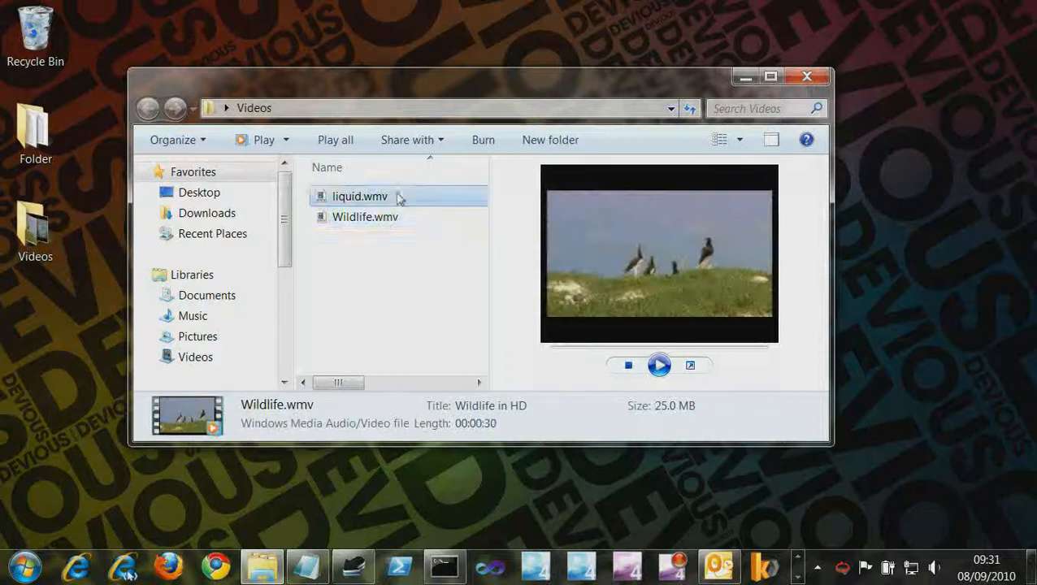
Compare the previews and file details of liquid.wmv and Wildlife.wmv, ending with liquid.wmv selected
{"action": "left_click", "coordinate": [398, 198]}
{"action": "left_click", "coordinate": [406, 218]}
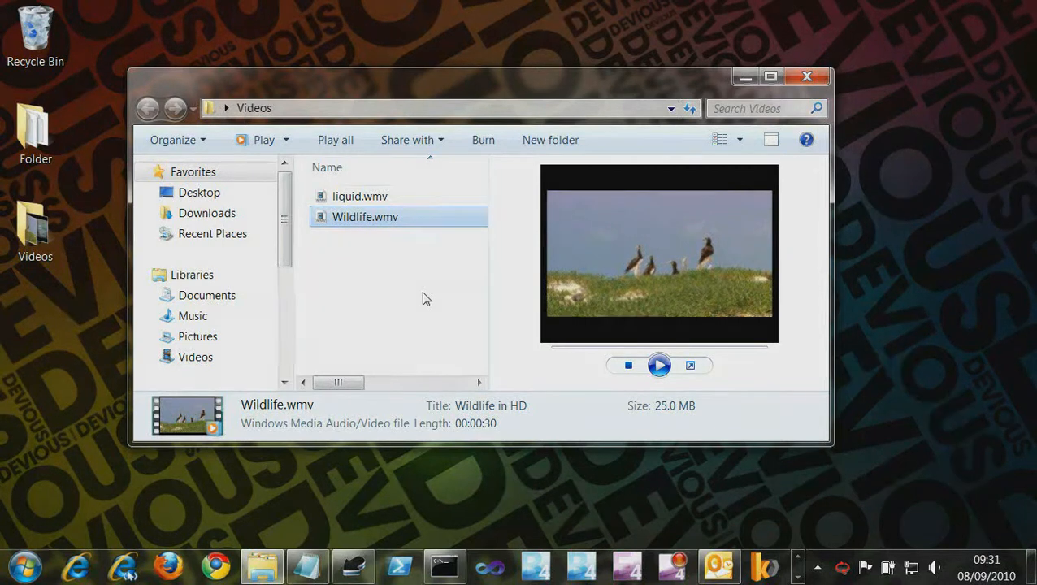
{"action": "left_click", "coordinate": [375, 197]}
{"action": "left_click", "coordinate": [383, 218]}
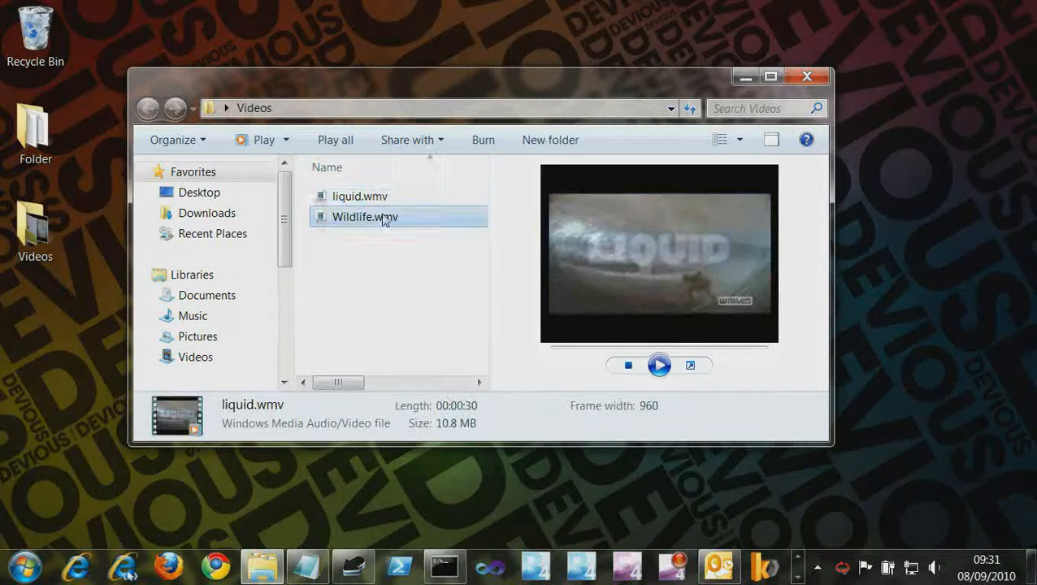
{"action": "left_click", "coordinate": [398, 198]}
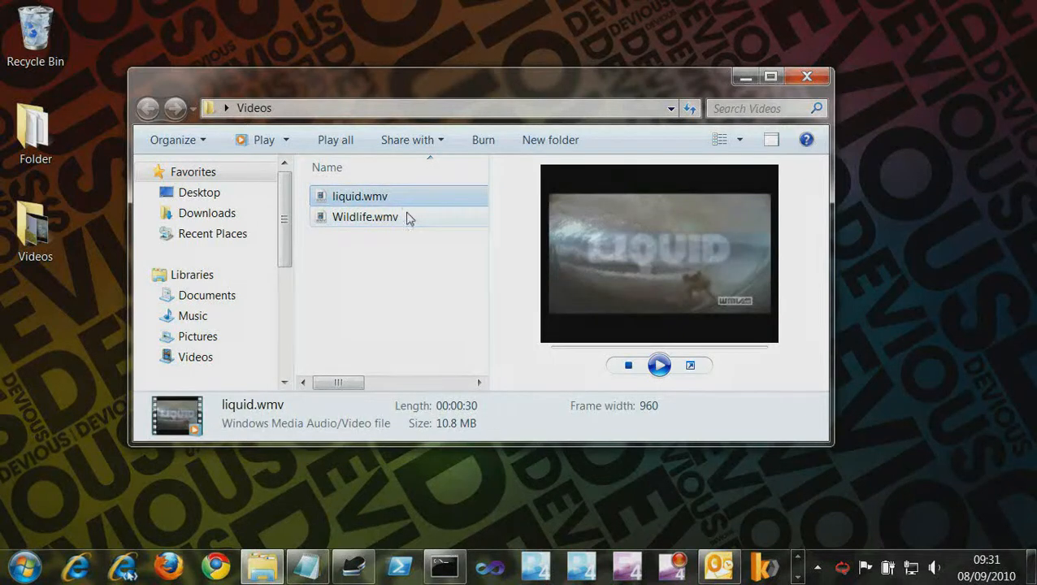
{"action": "mouse_move", "coordinate": [408, 218]}
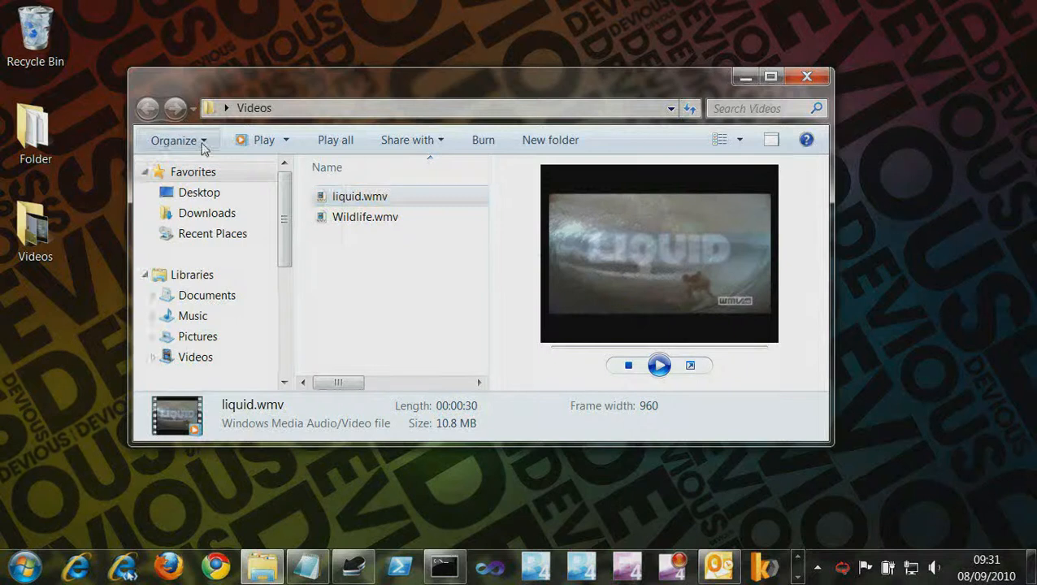
Hide the preview pane in the Videos folder and close the folder window
{"action": "left_click", "coordinate": [201, 143]}
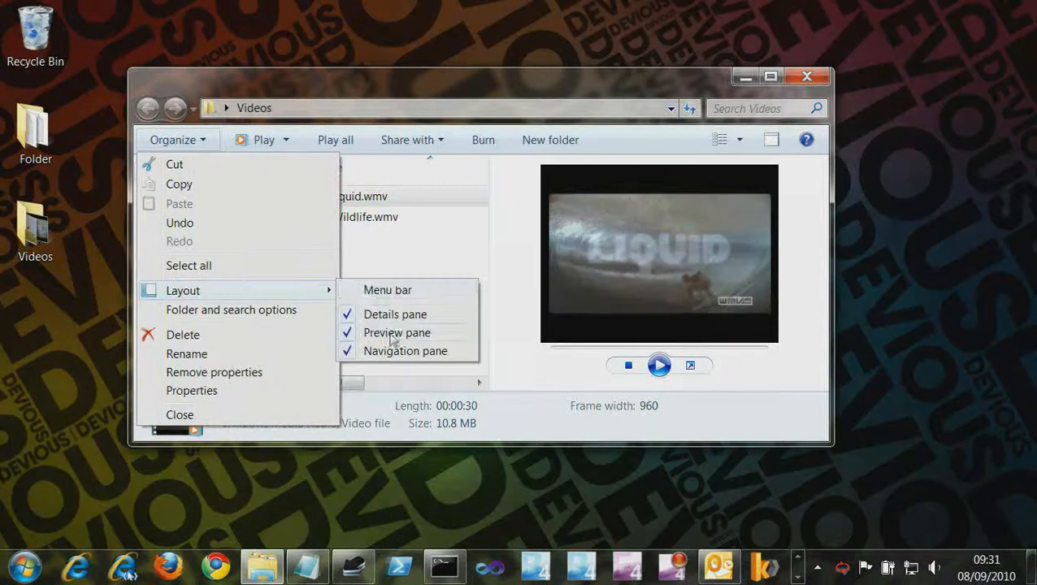
{"action": "left_click", "coordinate": [394, 334]}
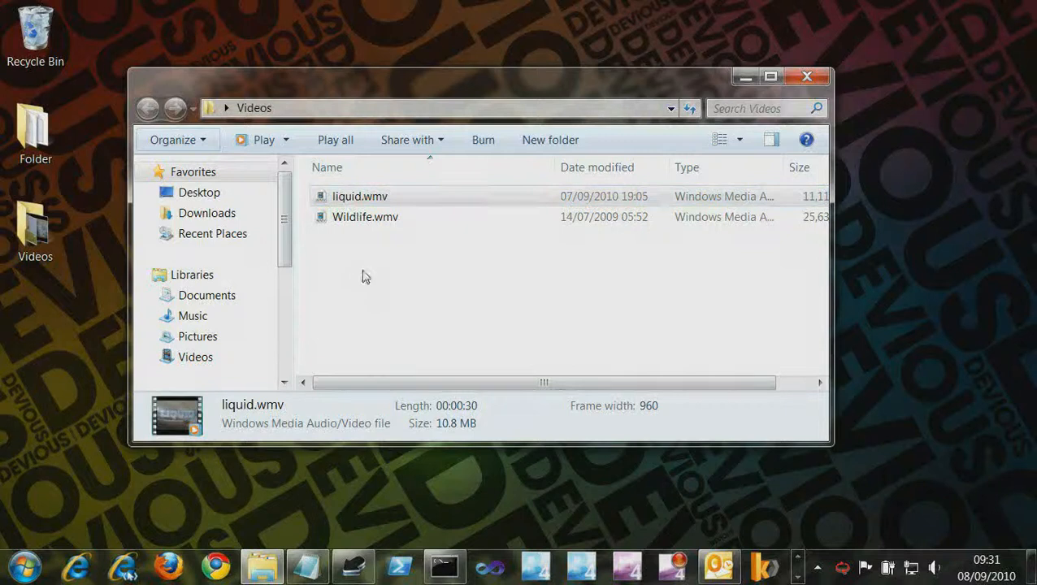
{"action": "left_click", "coordinate": [803, 77]}
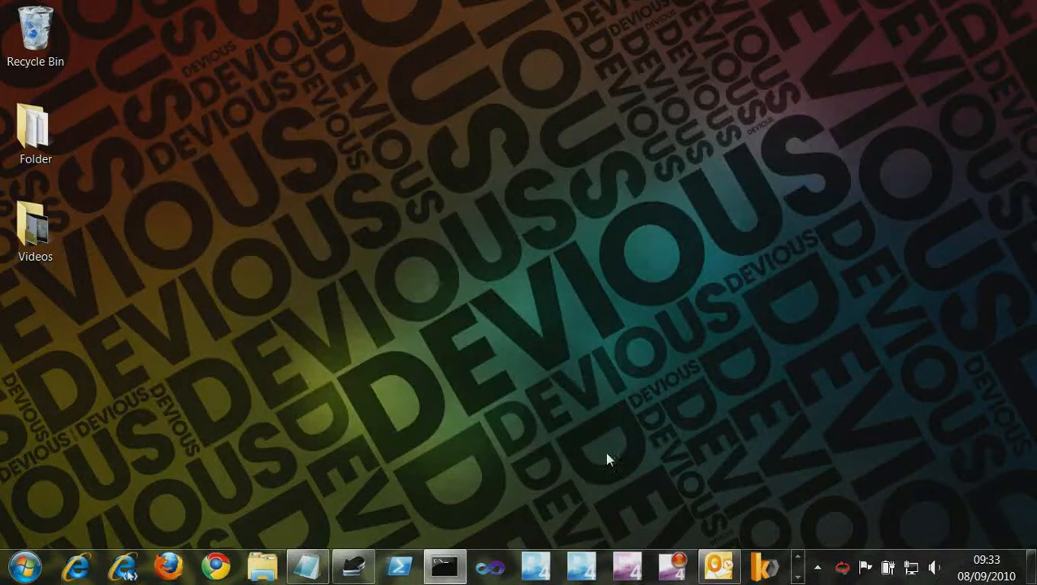
Switch to Expression Blend 4 and look over its workspace and the list of available panels
{"action": "left_click", "coordinate": [581, 567]}
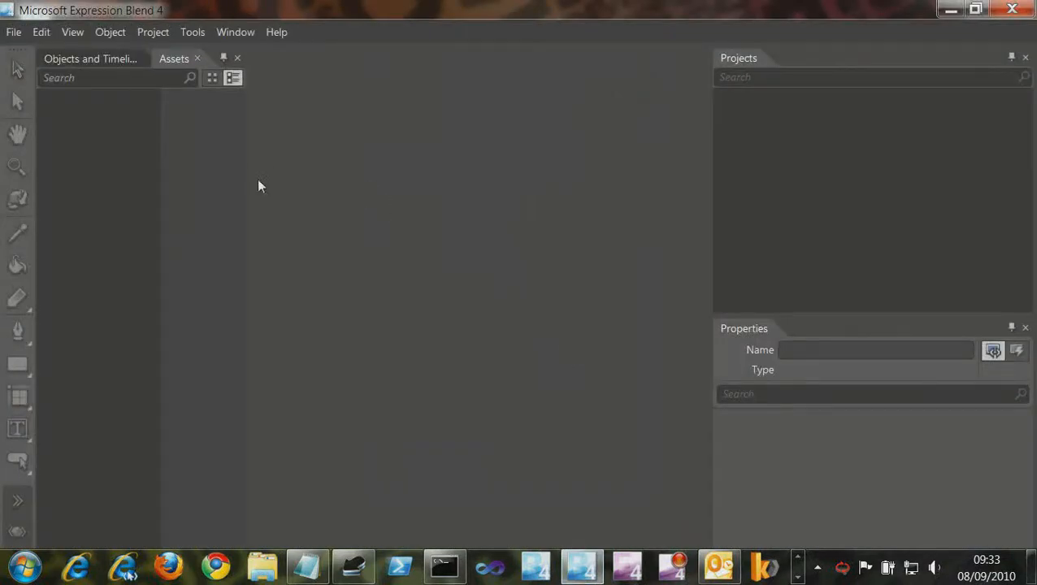
{"action": "left_click", "coordinate": [227, 31]}
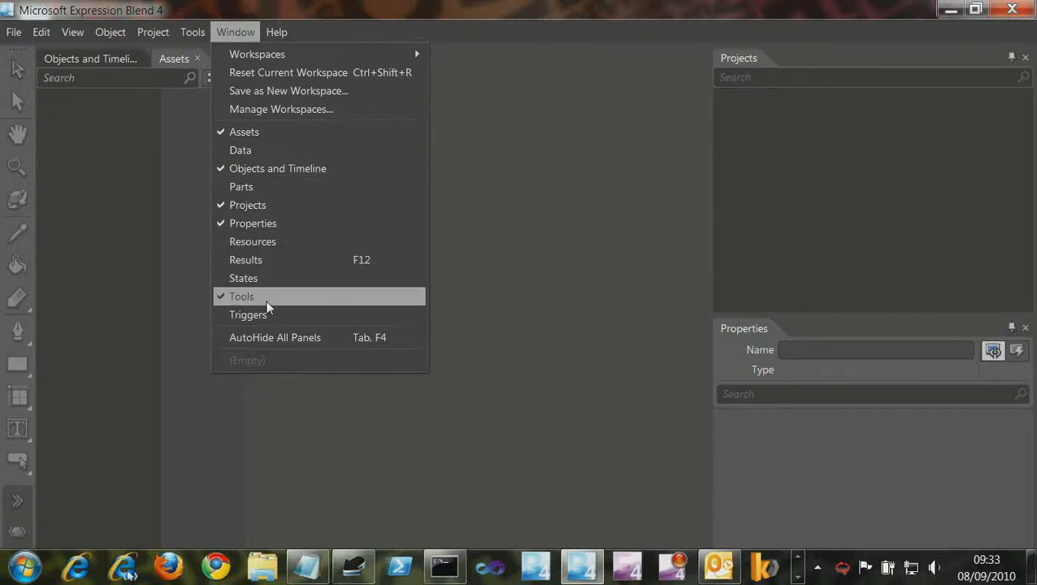
{"action": "left_click", "coordinate": [411, 9]}
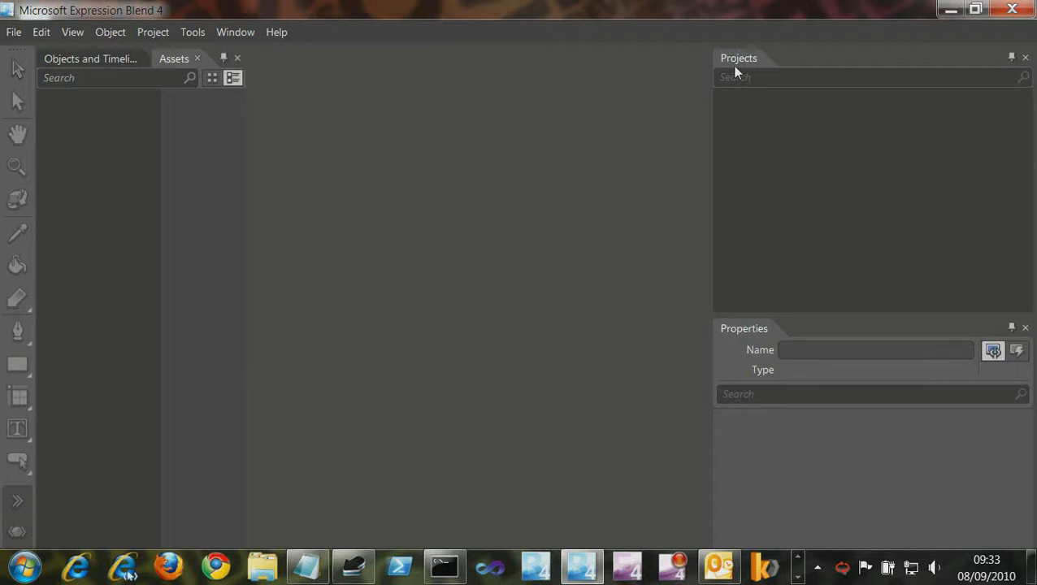
{"action": "left_click_drag", "start_coordinate": [736, 75], "coordinate": [854, 57]}
Create a new Silverlight Application project named MySimpleVideoPlayer in c:\temp\ using Visual C# and version 4.0
{"action": "left_click", "coordinate": [14, 32]}
{"action": "left_click", "coordinate": [401, 220]}
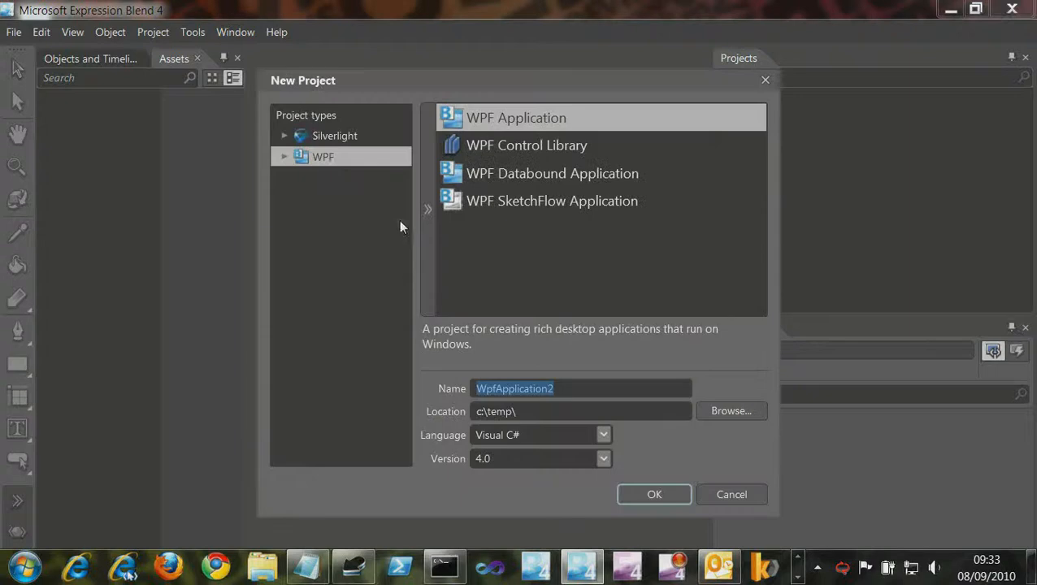
{"action": "left_click", "coordinate": [331, 140]}
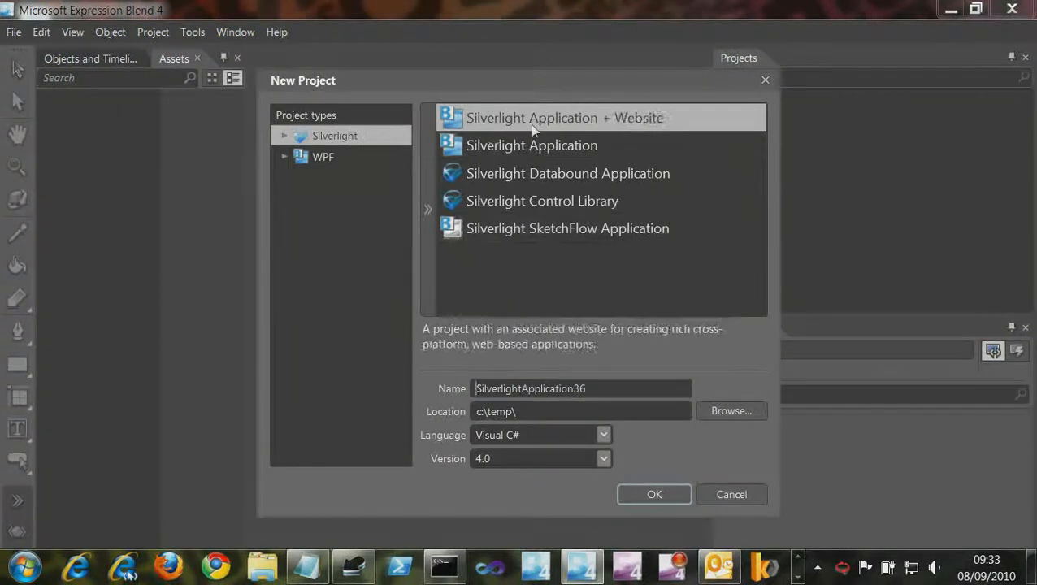
{"action": "left_click", "coordinate": [542, 149]}
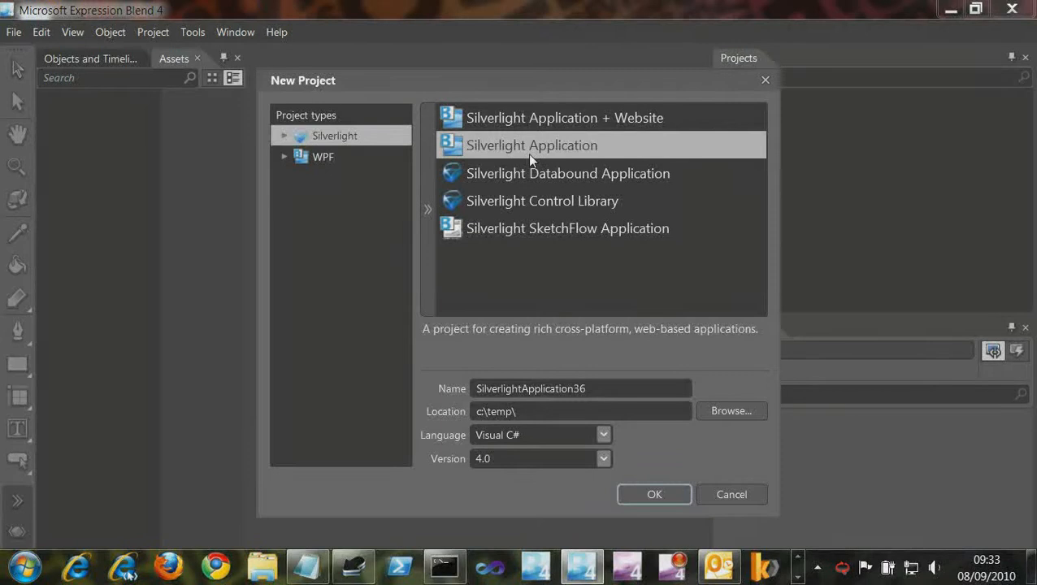
{"action": "double_click", "coordinate": [611, 390]}
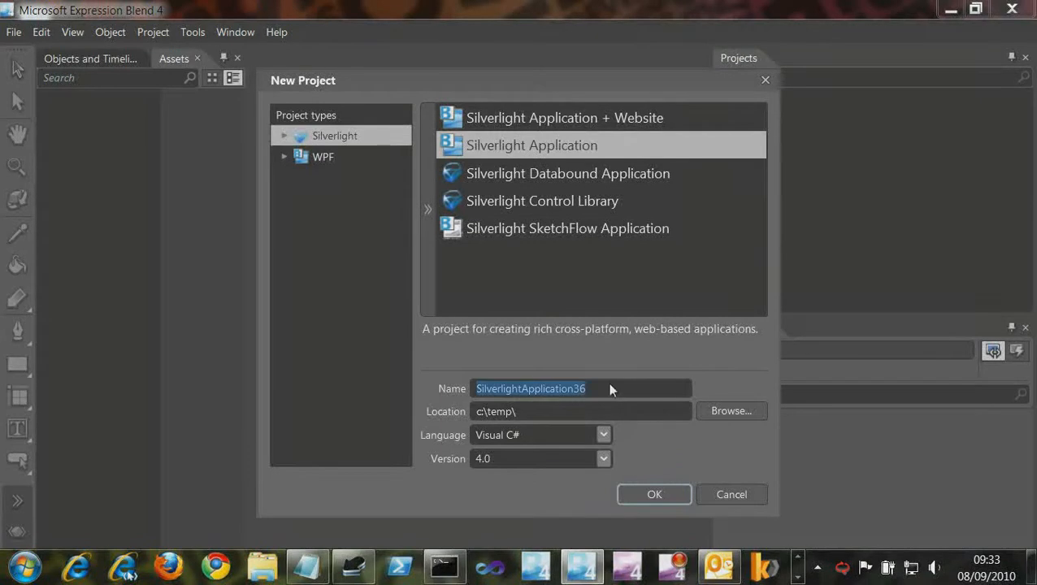
{"action": "type", "text": "MySimpl"}
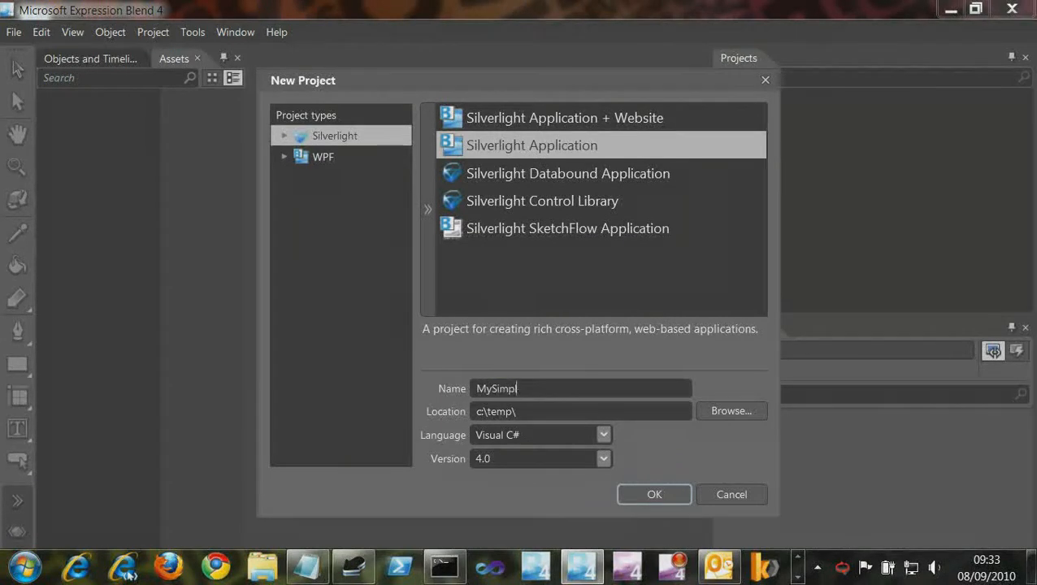
{"action": "type", "text": "eVideoPlayer"}
{"action": "left_click", "coordinate": [665, 502]}
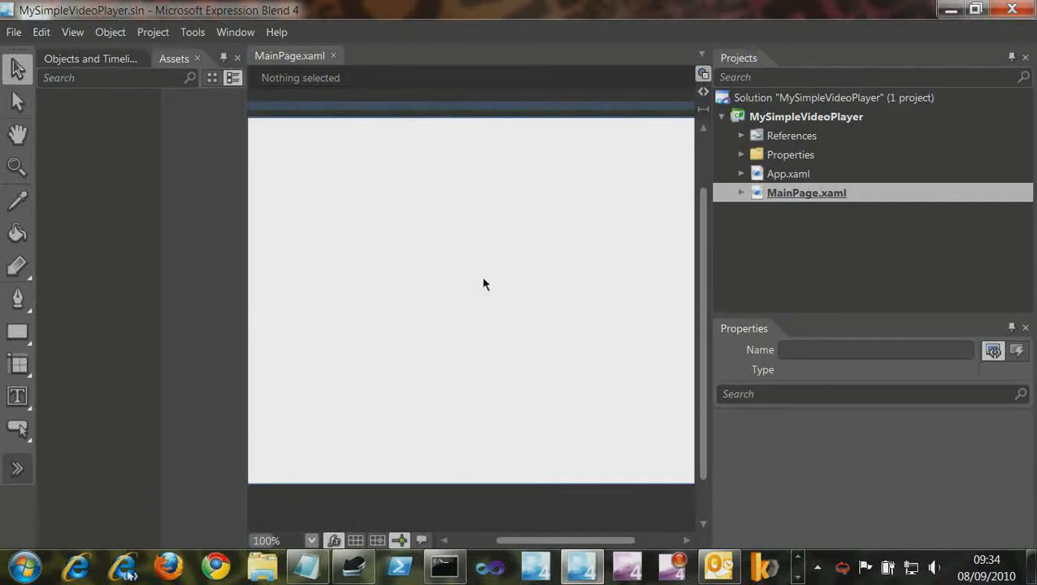
Add the existing item Wildlife.wmv from the desktop Videos folder to the MySimpleVideoPlayer project
{"action": "left_click", "coordinate": [771, 119]}
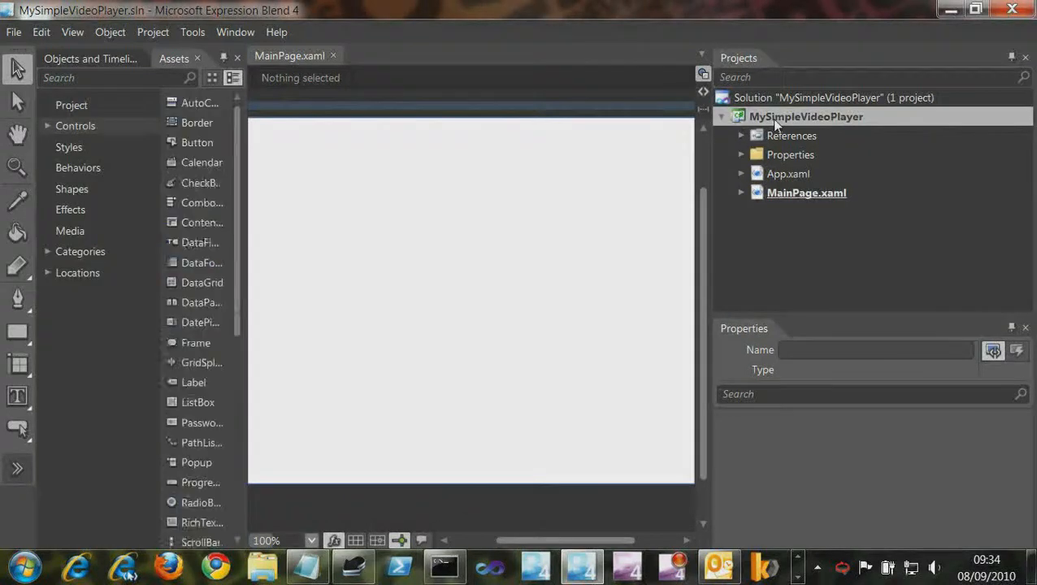
{"action": "right_click", "coordinate": [771, 118]}
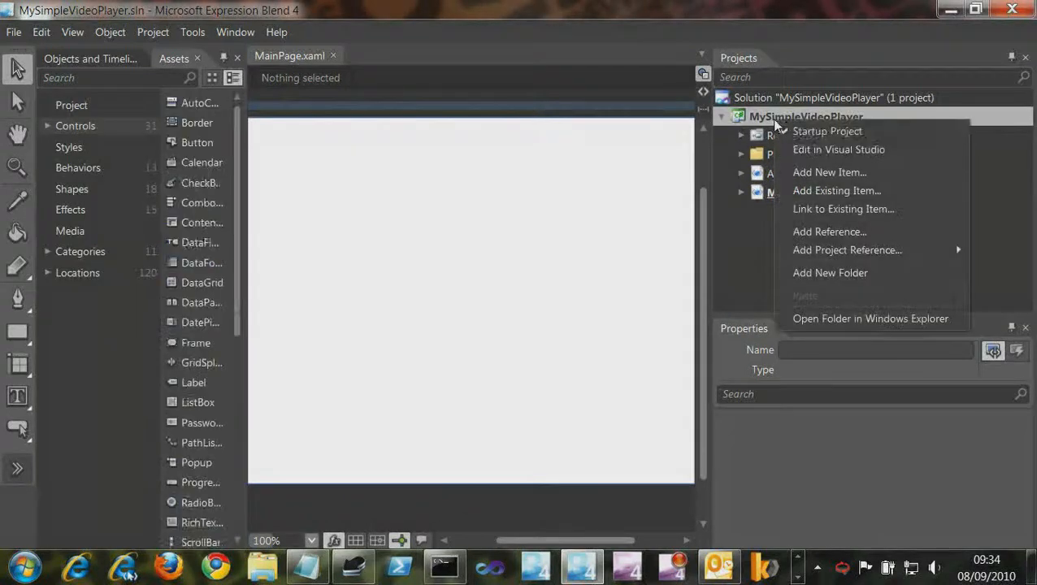
{"action": "left_click", "coordinate": [822, 199]}
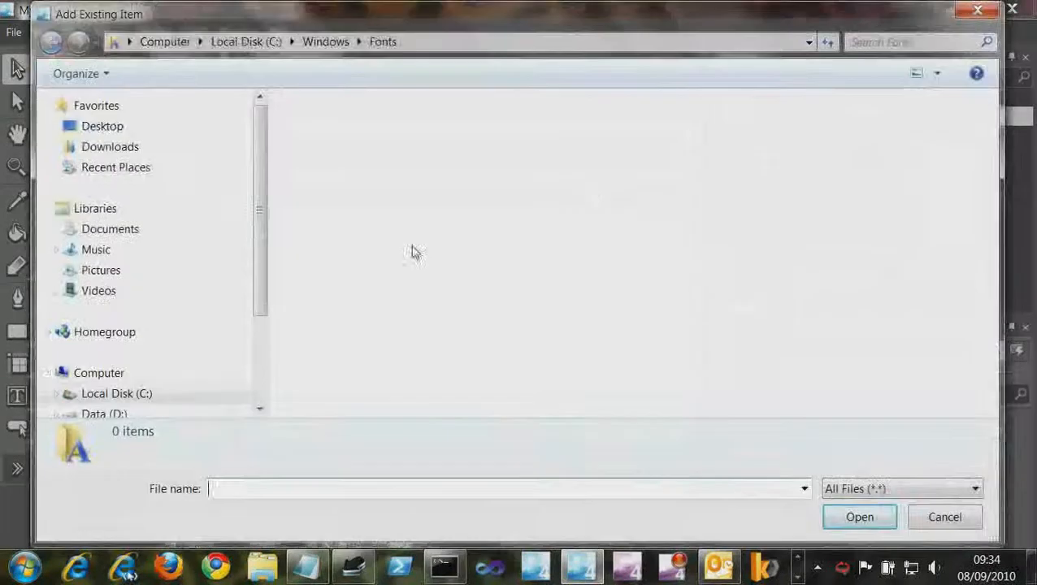
{"action": "left_click", "coordinate": [102, 126]}
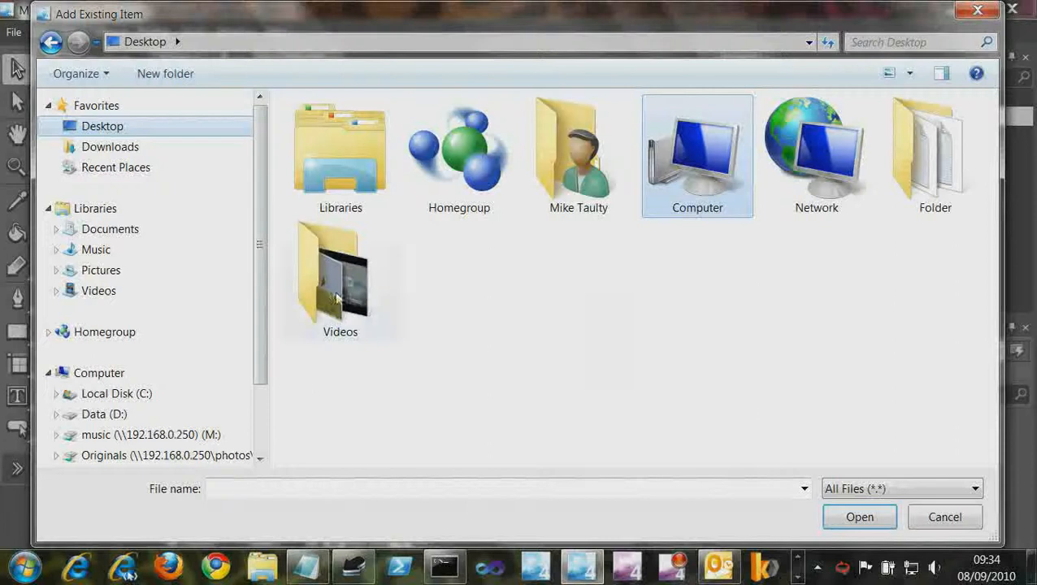
{"action": "double_click", "coordinate": [337, 298]}
{"action": "left_click", "coordinate": [433, 165]}
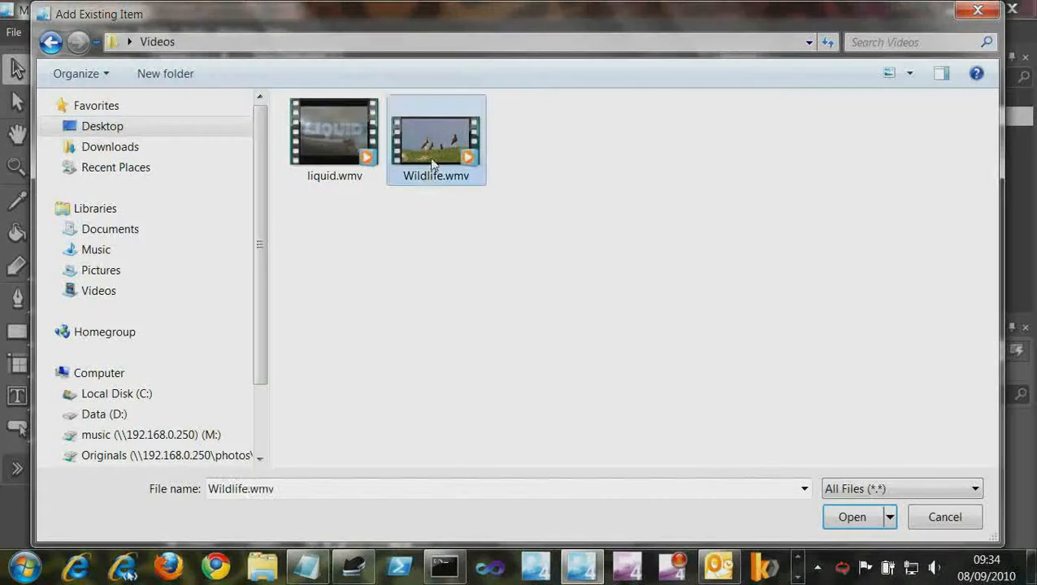
{"action": "left_click", "coordinate": [852, 517]}
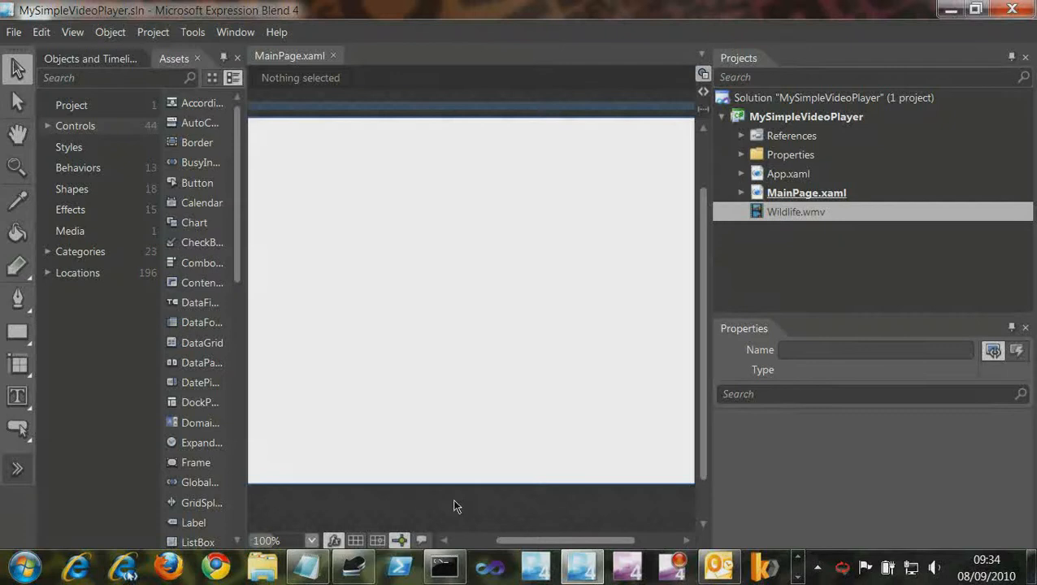
Split the page's layout grid into a tall upper row and a short lower row, and draw a MediaElement across the upper row
{"action": "scroll", "coordinate": [453, 506], "scroll_direction": "down", "scroll_amount": 2}
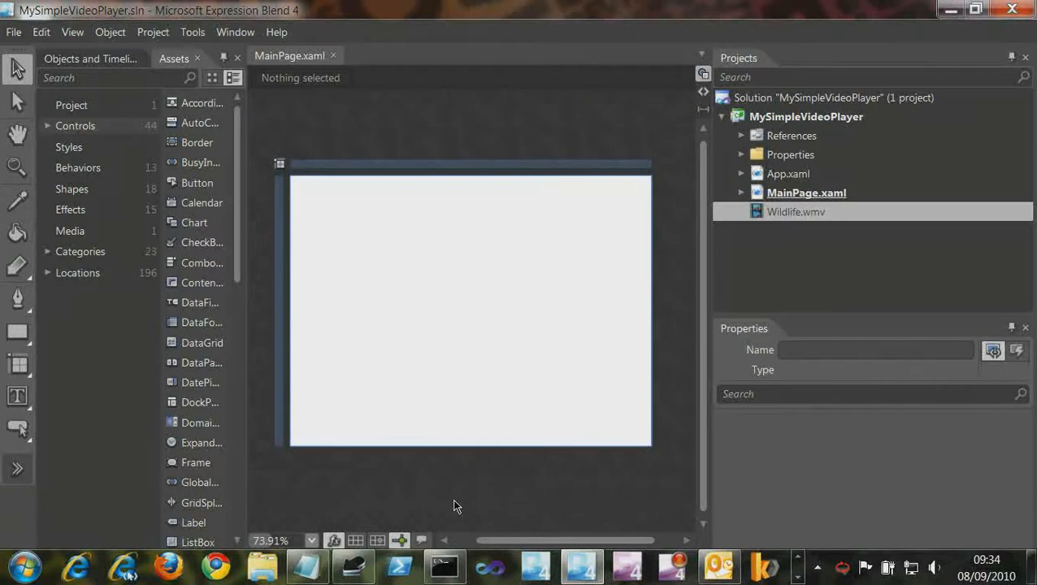
{"action": "left_click", "coordinate": [278, 395]}
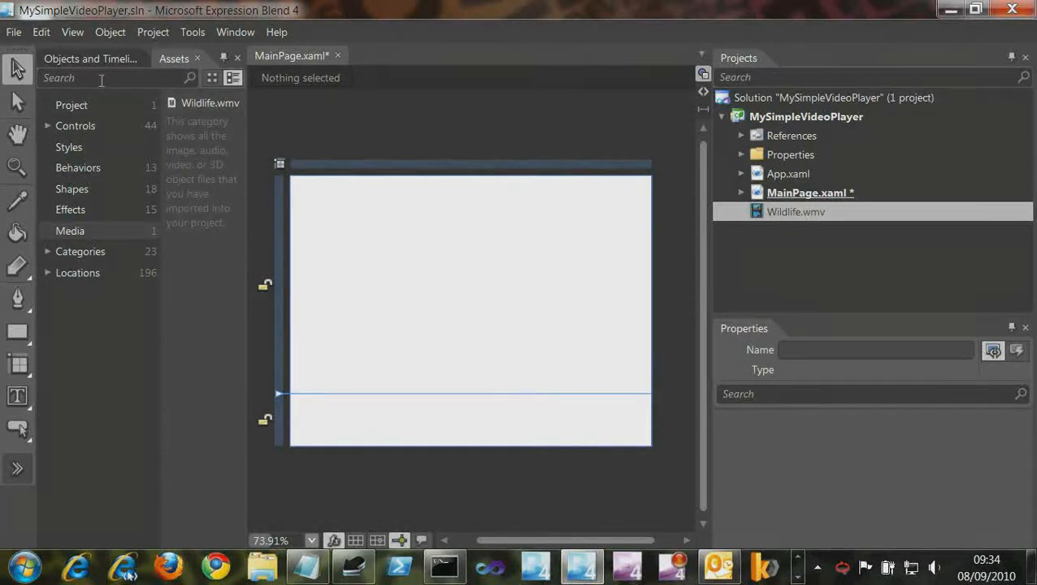
{"action": "type", "text": "mediaelem"}
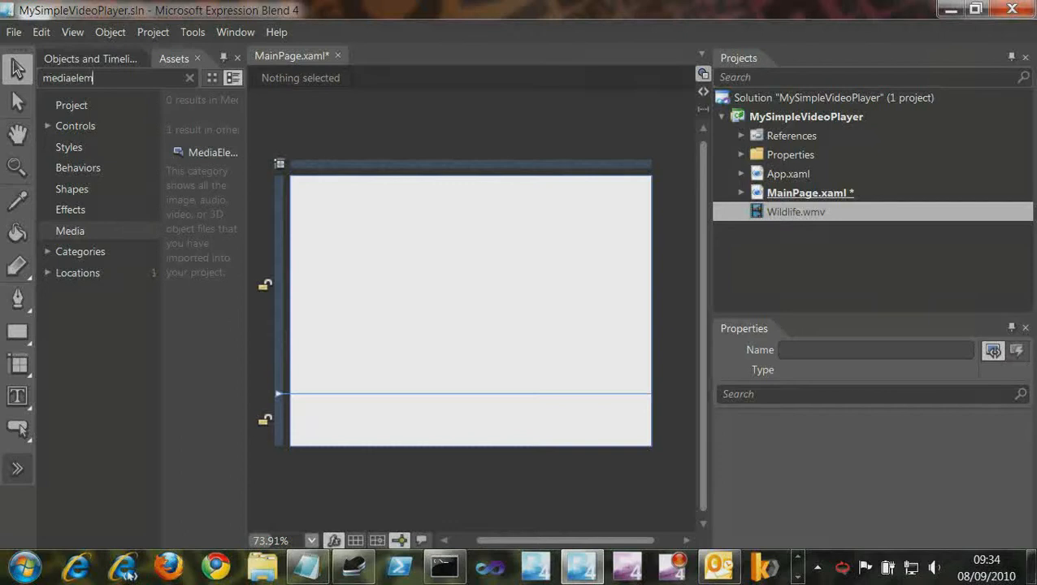
{"action": "left_click_drag", "start_coordinate": [247, 162], "coordinate": [272, 162]}
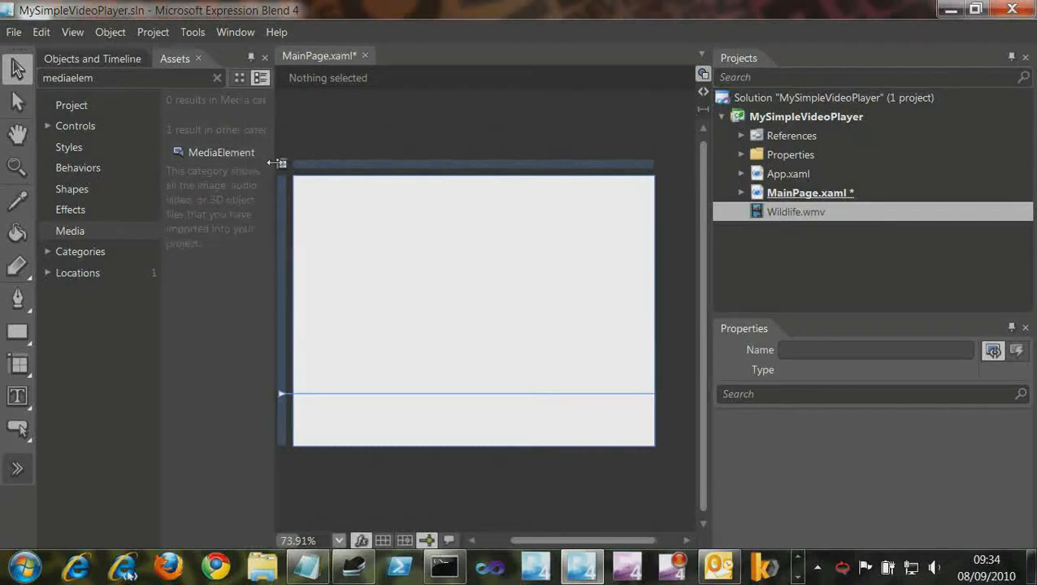
{"action": "left_click", "coordinate": [199, 152]}
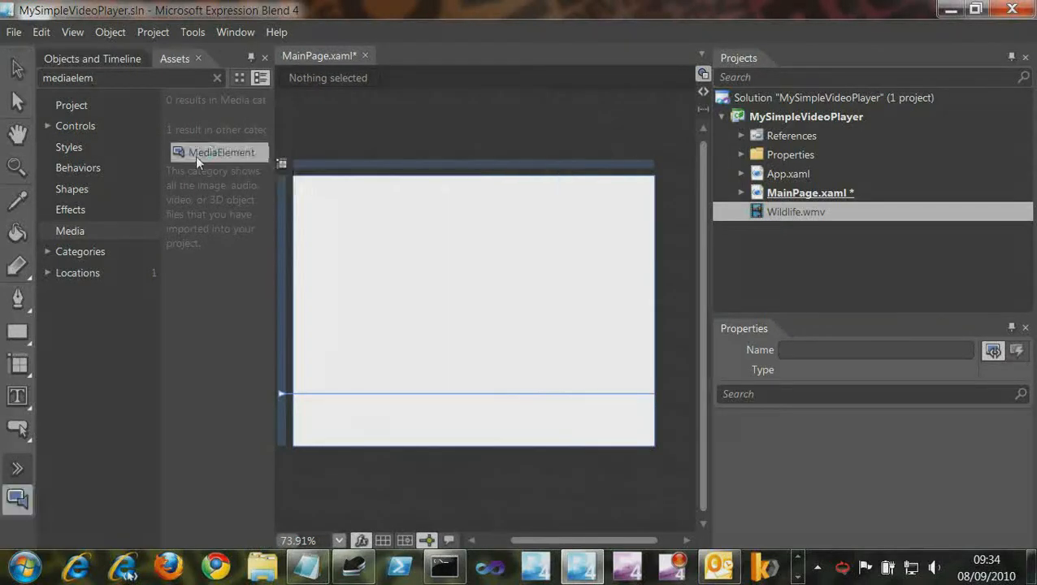
{"action": "mouse_move", "coordinate": [308, 190]}
{"action": "left_mouse_down"}
{"action": "mouse_move", "coordinate": [606, 353]}
{"action": "mouse_move", "coordinate": [640, 384]}
{"action": "left_mouse_up"}
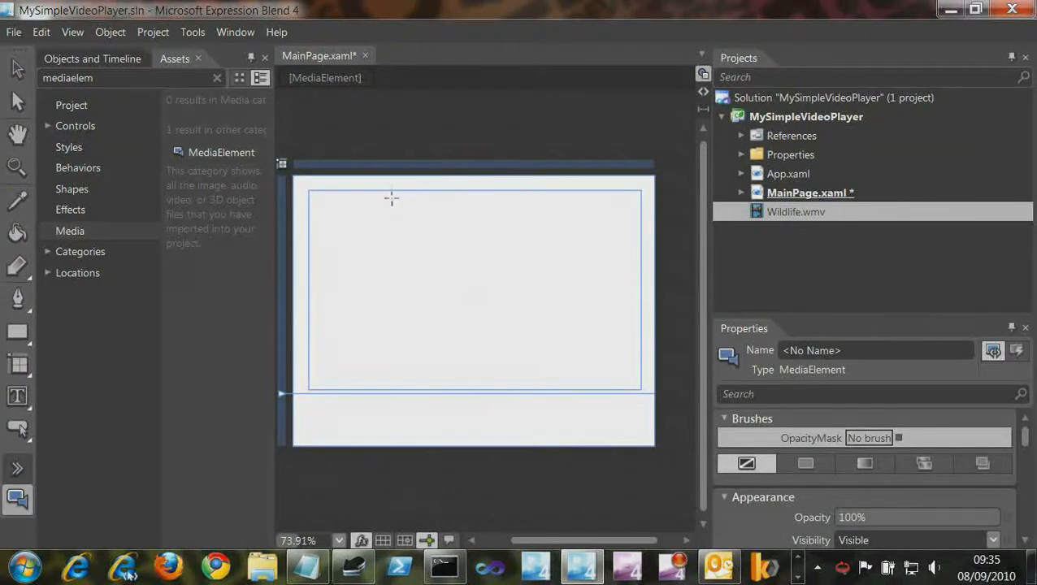
Resize the MediaElement to nearly fill the upper row, leaving margins of 8 around it
{"action": "key", "text": "v"}
{"action": "left_click_drag", "start_coordinate": [478, 191], "coordinate": [481, 185]}
{"action": "left_click_drag", "start_coordinate": [309, 284], "coordinate": [295, 284]}
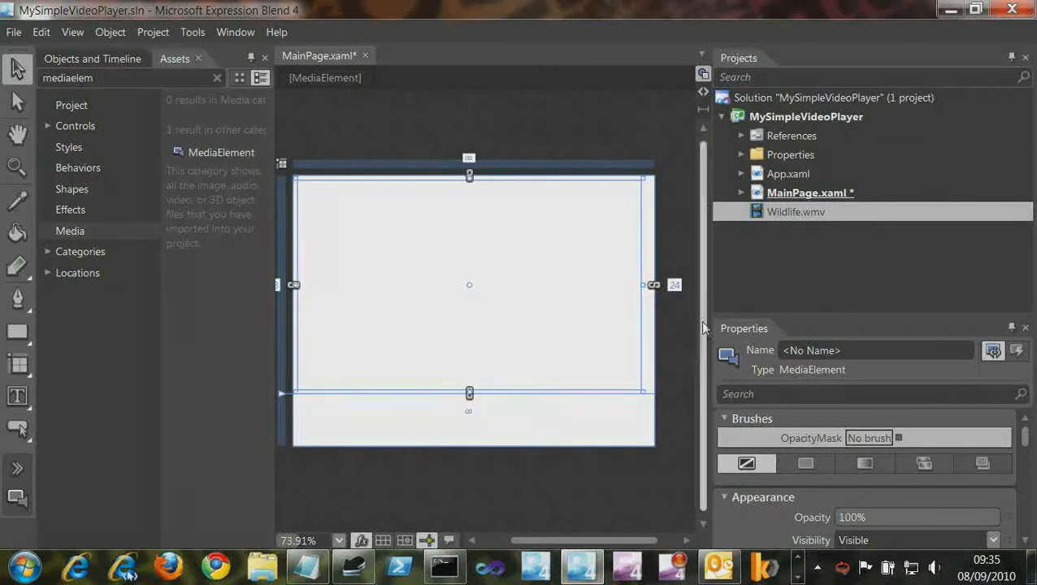
{"action": "left_click_drag", "start_coordinate": [647, 285], "coordinate": [654, 284]}
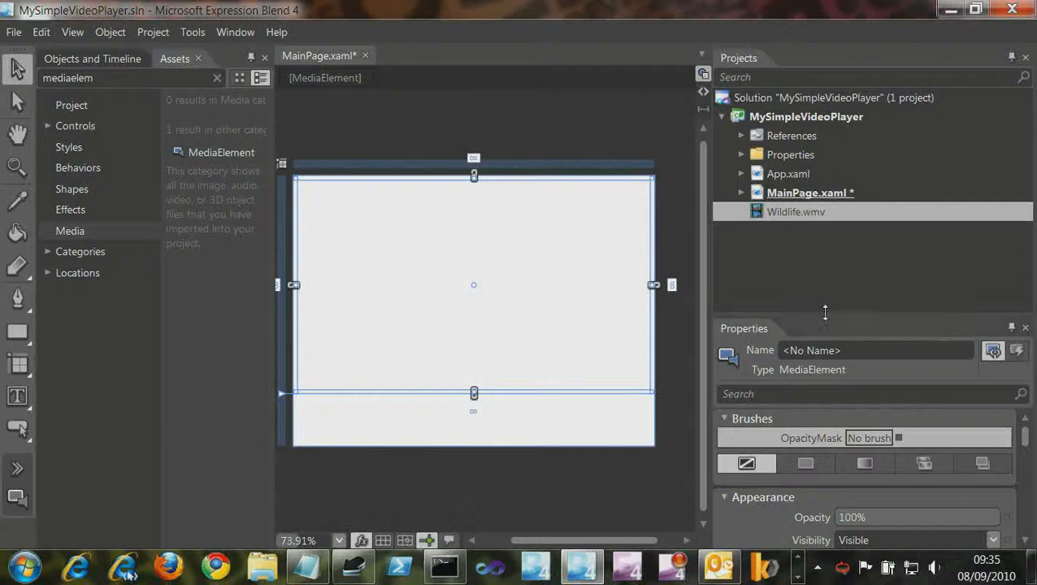
Set the MediaElement's Source to Wildlife.wmv and run the project in the browser
{"action": "left_click_drag", "start_coordinate": [825, 314], "coordinate": [850, 186]}
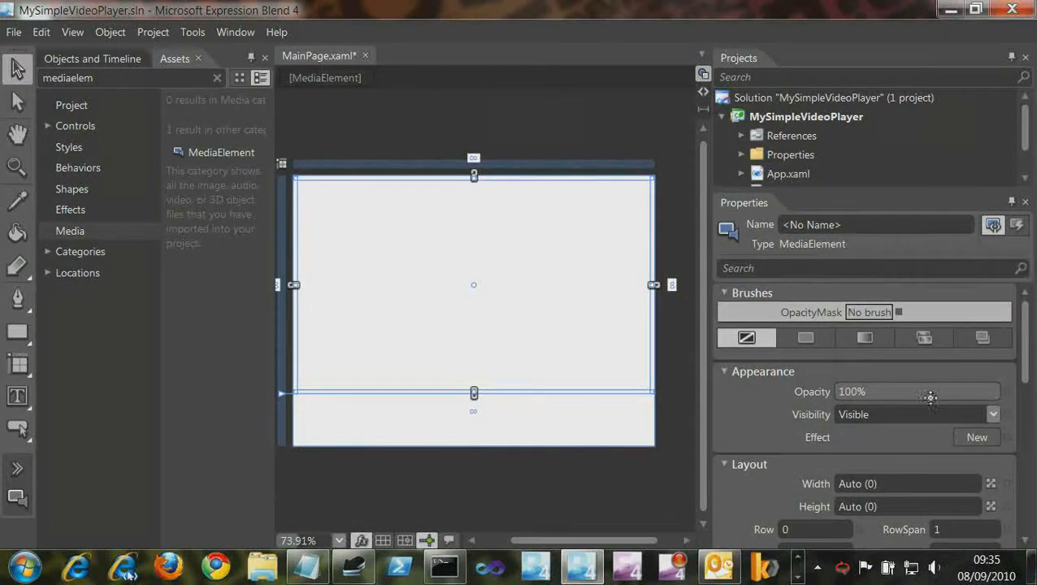
{"action": "left_click_drag", "start_coordinate": [1028, 323], "coordinate": [1030, 520]}
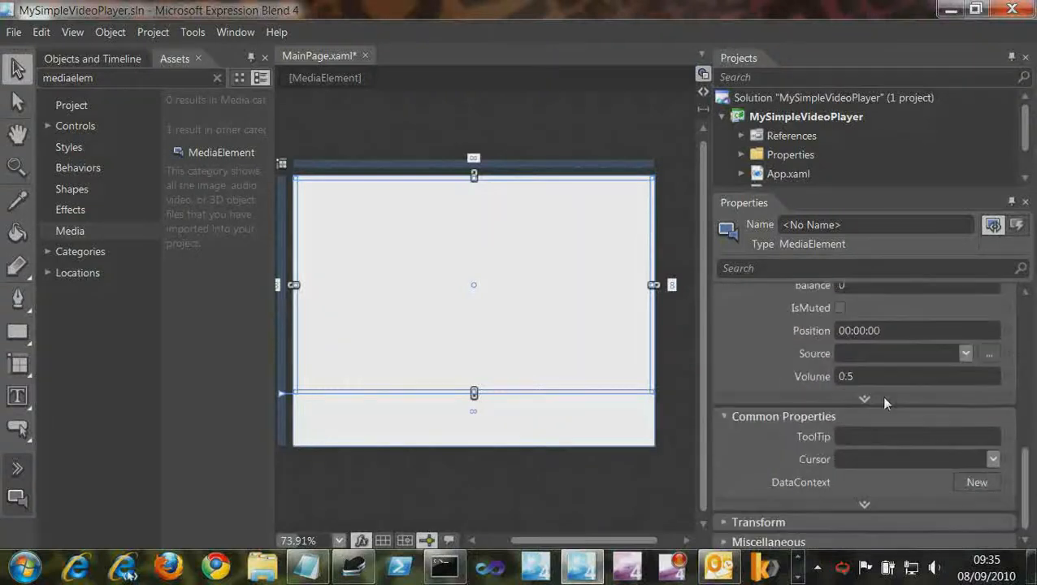
{"action": "left_click", "coordinate": [966, 354]}
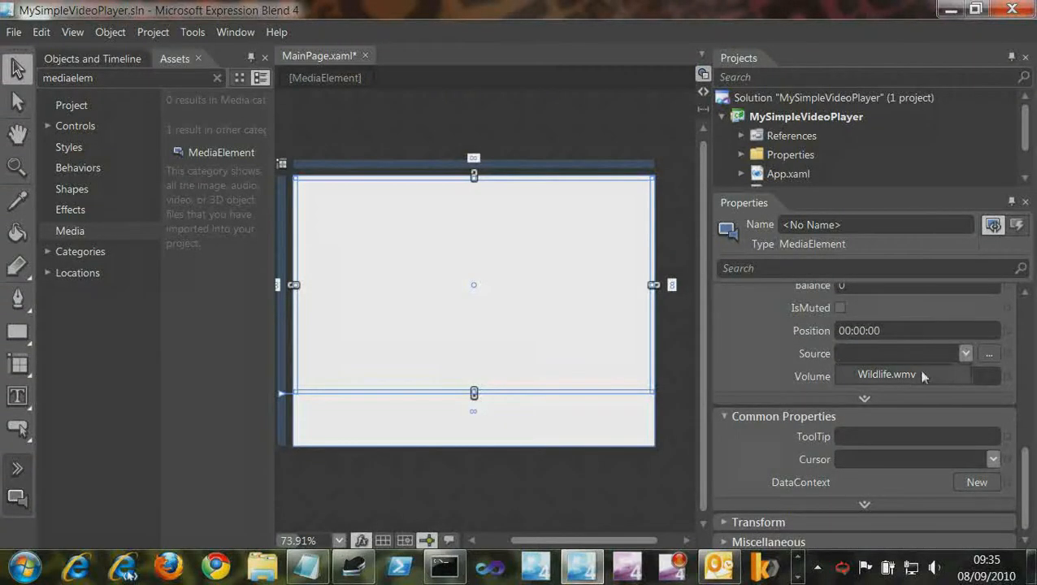
{"action": "left_click", "coordinate": [897, 374]}
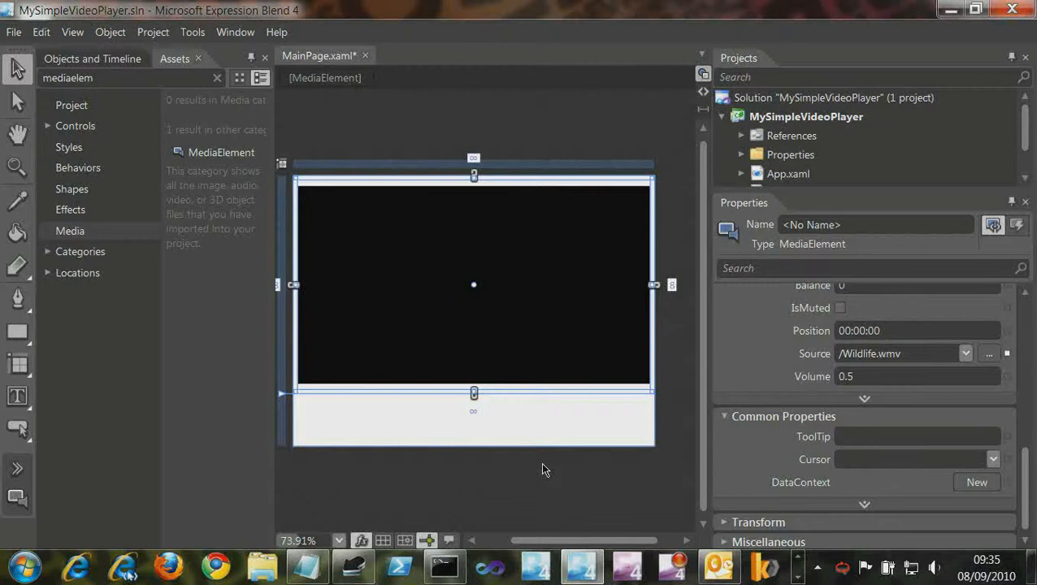
{"action": "key", "text": "F5"}
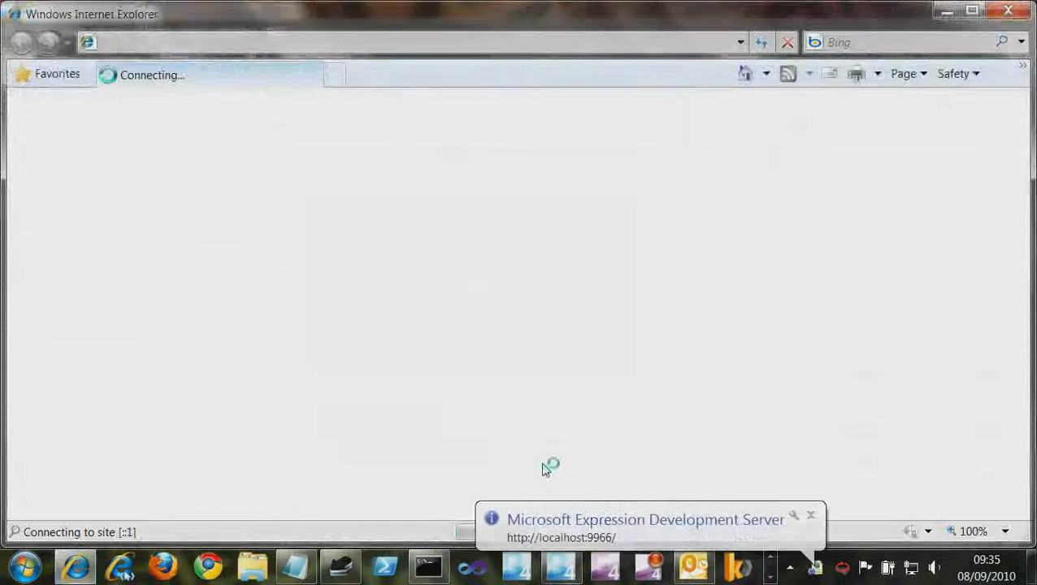
Close the browser test of the player and turn off AutoPlay for the MediaElement
{"action": "left_click", "coordinate": [810, 515]}
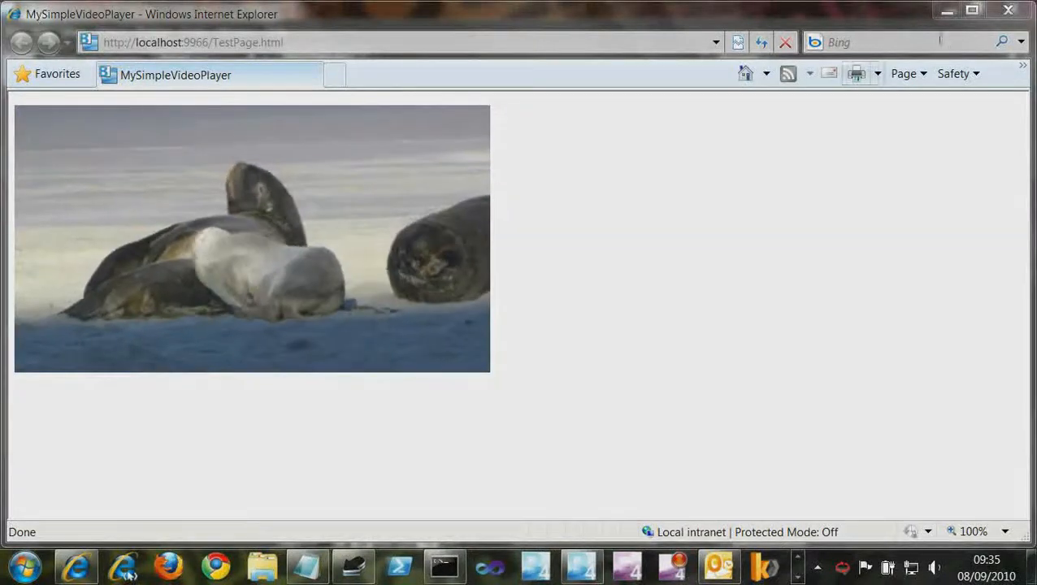
{"action": "left_click", "coordinate": [1017, 13]}
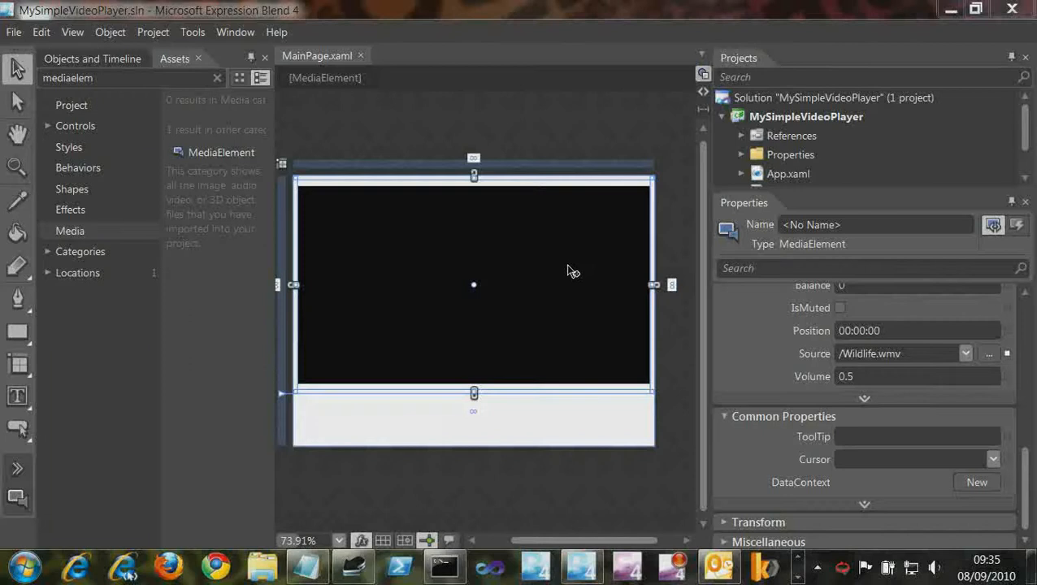
{"action": "mouse_move", "coordinate": [1027, 462]}
{"action": "left_mouse_down"}
{"action": "mouse_move", "coordinate": [1027, 316]}
{"action": "mouse_move", "coordinate": [1033, 420]}
{"action": "left_mouse_up"}
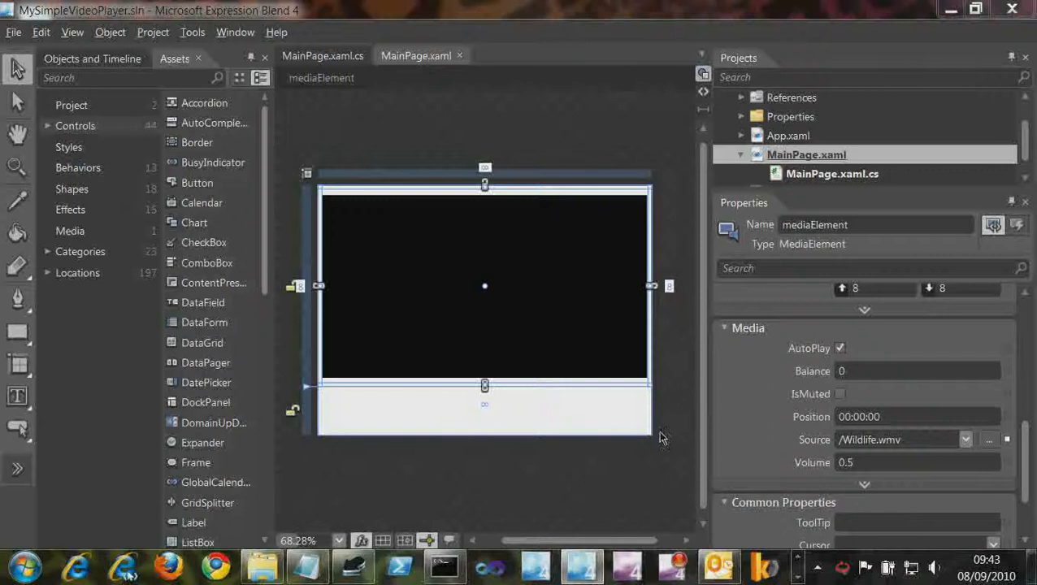
{"action": "left_click", "coordinate": [839, 349]}
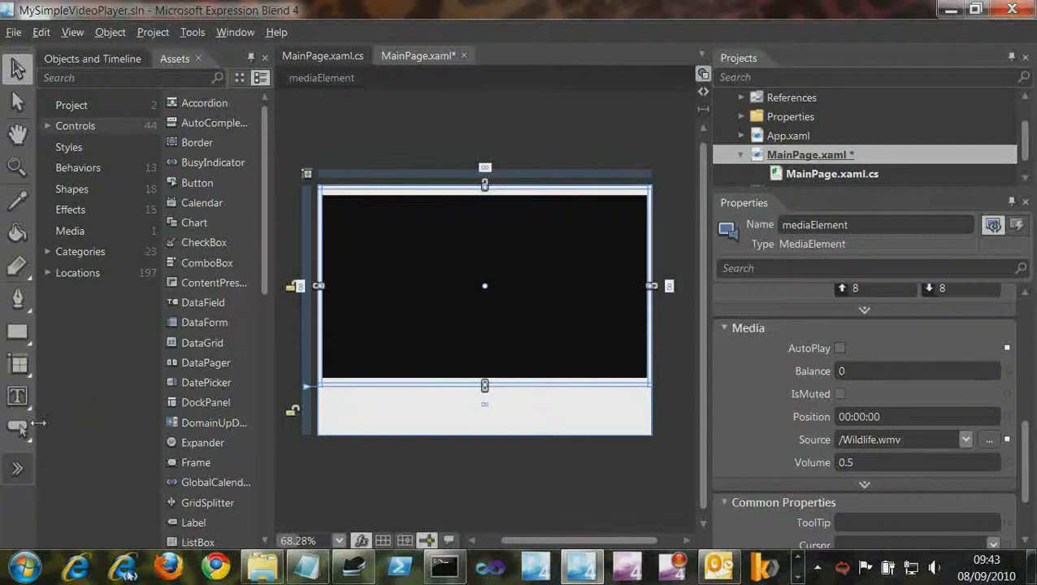
Draw a button about 185 wide at the left end of the page's lower row and place two copies beside it
{"action": "left_click", "coordinate": [18, 427]}
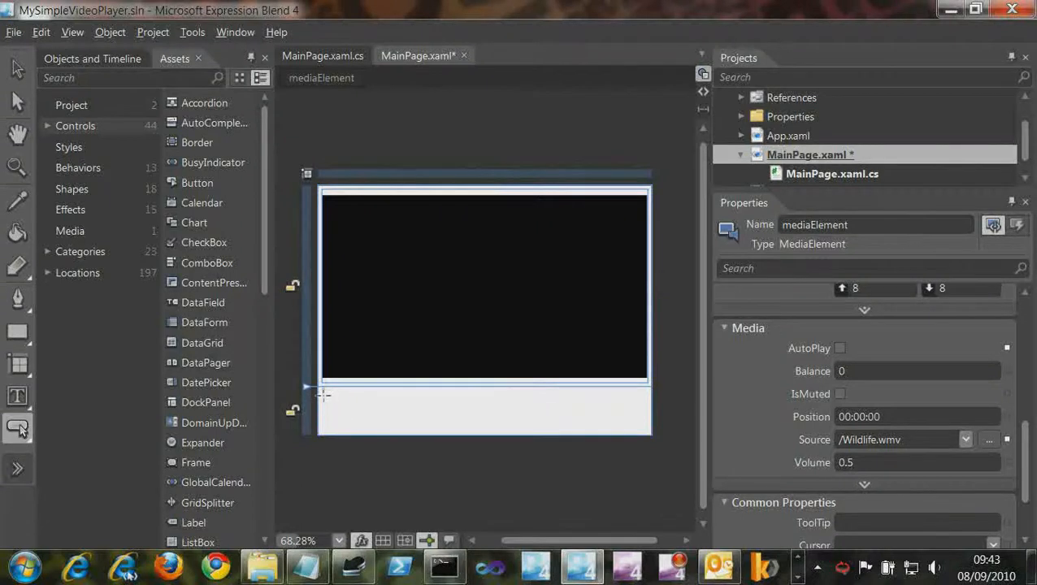
{"action": "left_click_drag", "start_coordinate": [322, 395], "coordinate": [421, 431]}
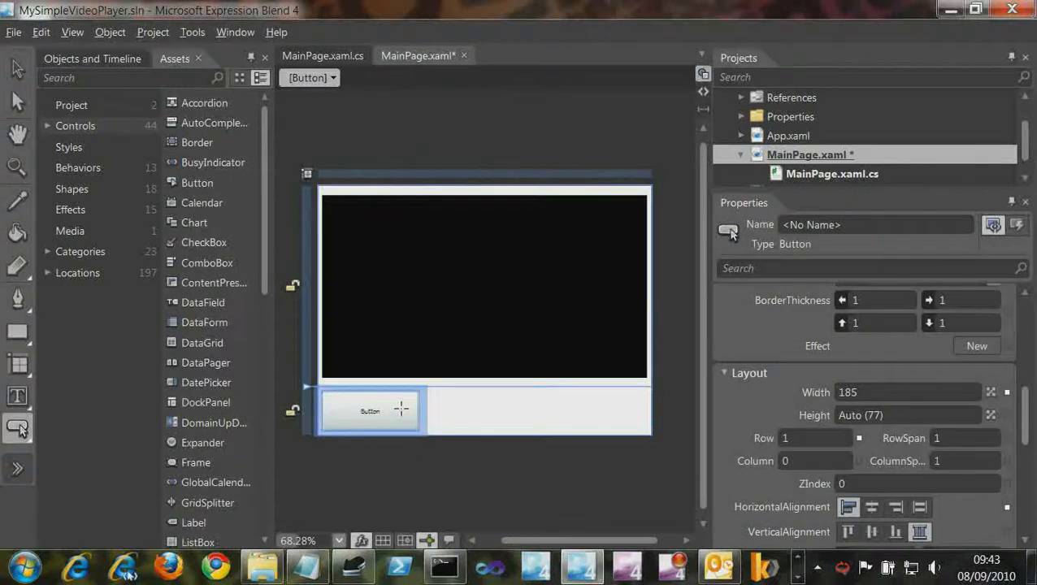
{"action": "key", "text": "v"}
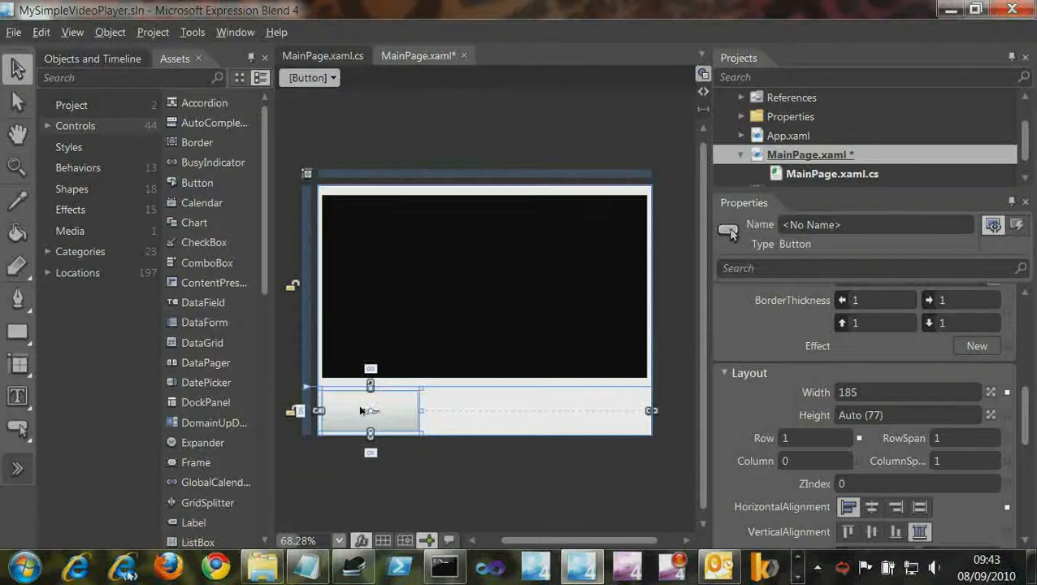
{"action": "left_click_drag", "start_coordinate": [362, 411], "coordinate": [460, 412]}
{"action": "left_click_drag", "start_coordinate": [439, 408], "coordinate": [542, 410]}
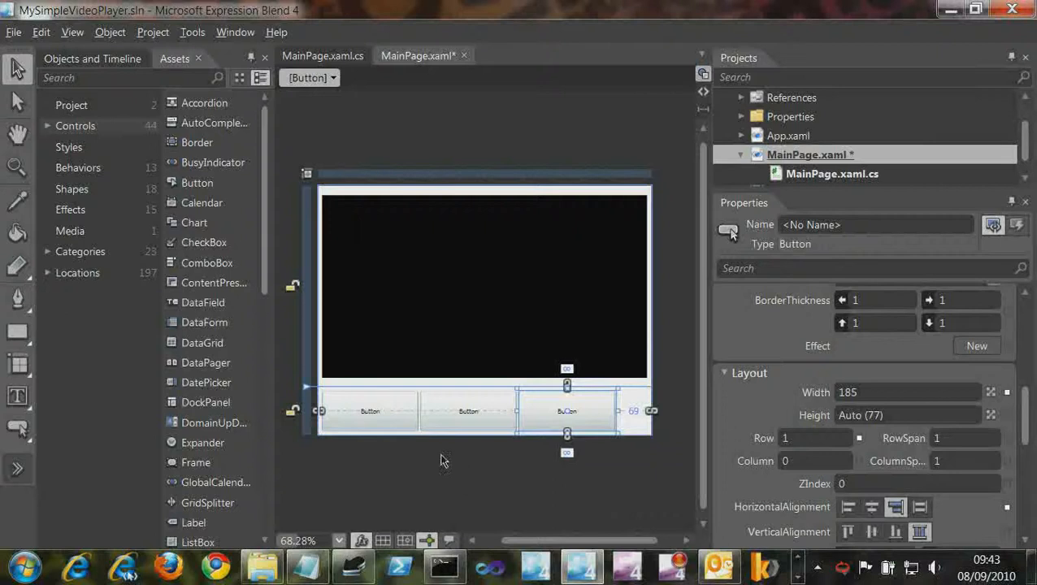
Label the three buttons in the lower row Play, Pause and Resume, from left to right
{"action": "left_click", "coordinate": [396, 428]}
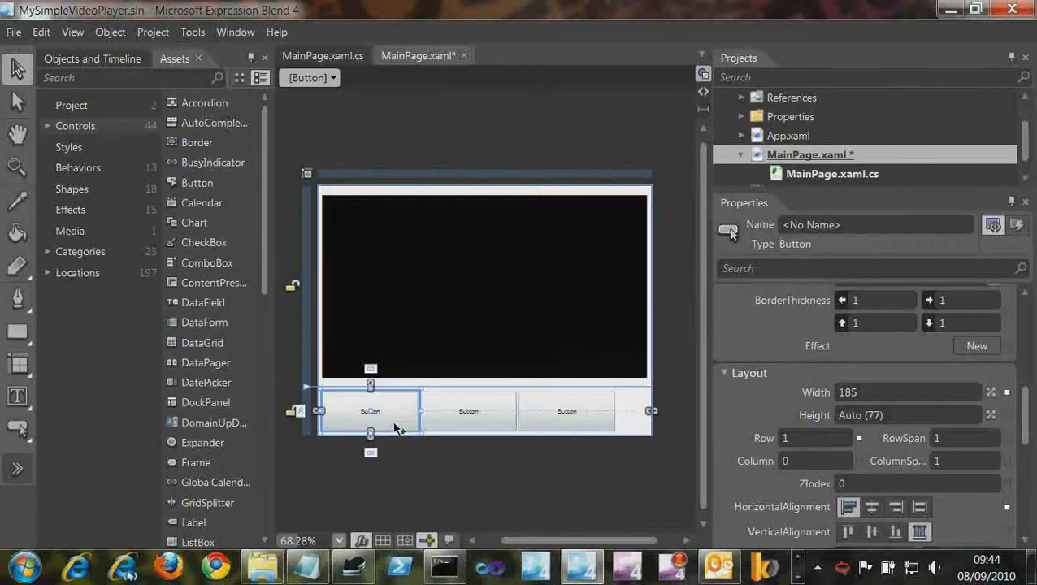
{"action": "double_click", "coordinate": [397, 427]}
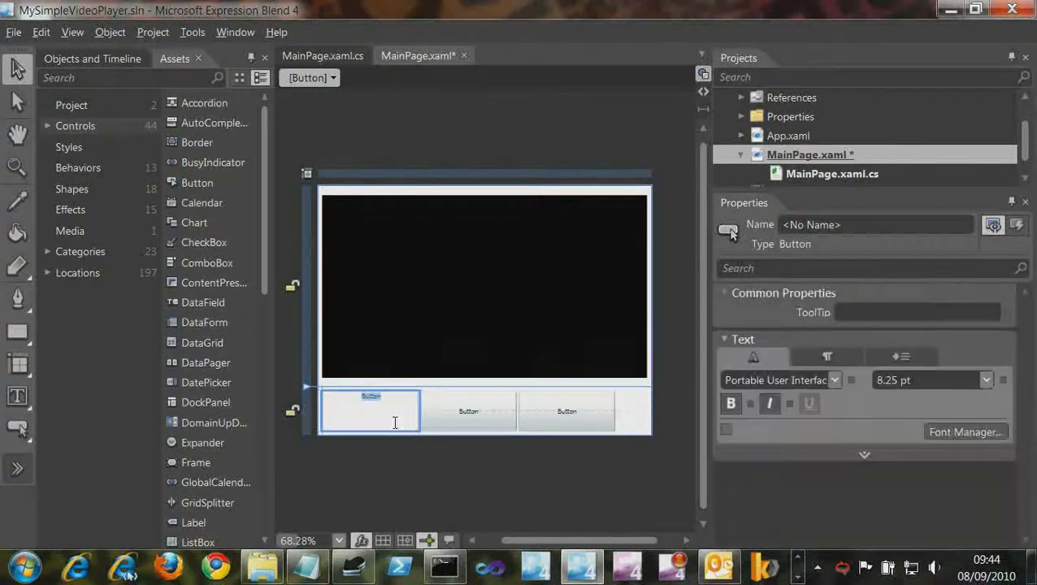
{"action": "type", "text": "Play"}
{"action": "left_click", "coordinate": [485, 479]}
{"action": "left_click", "coordinate": [475, 423]}
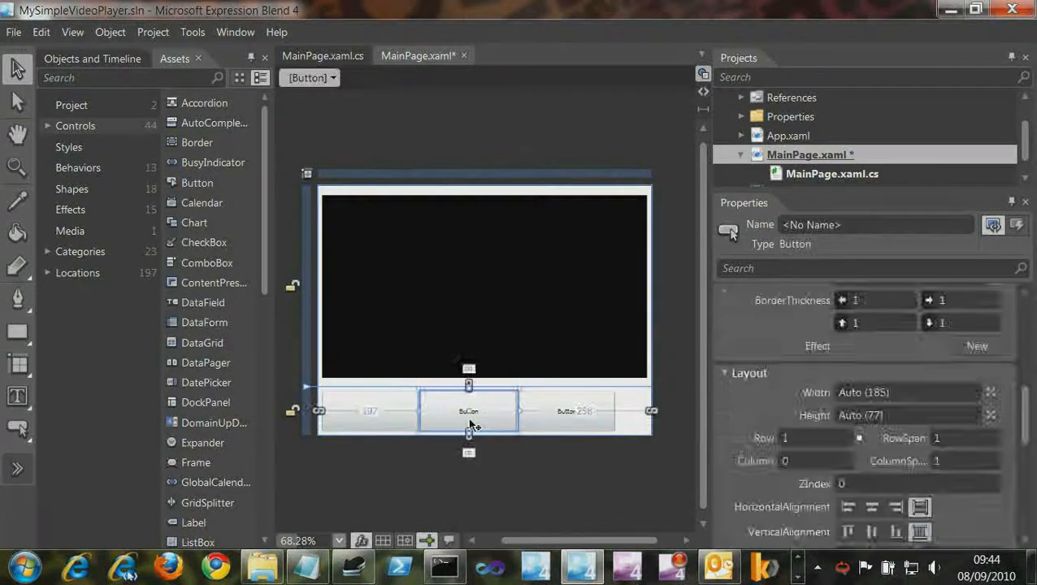
{"action": "double_click", "coordinate": [471, 422]}
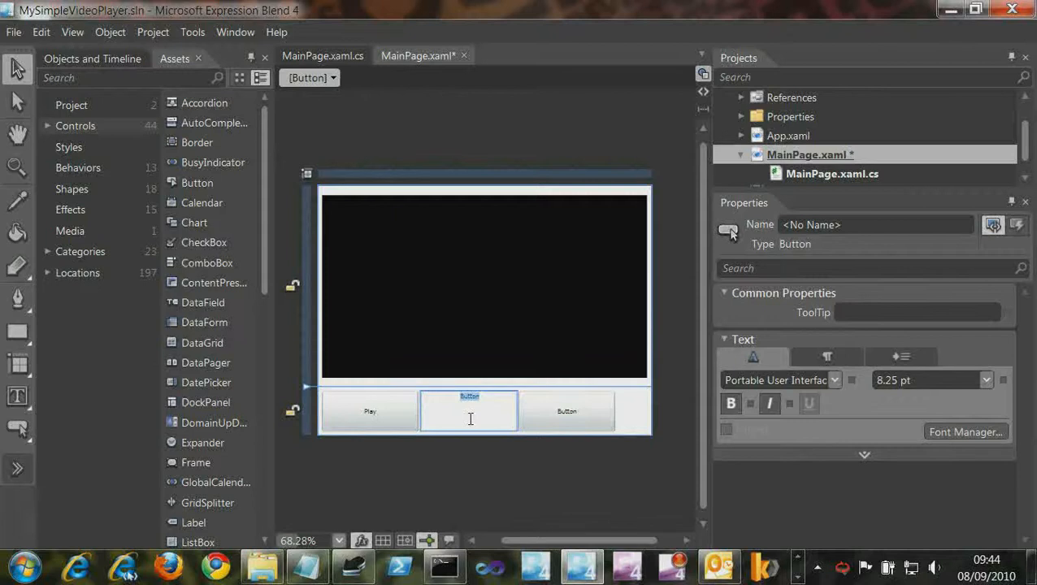
{"action": "type", "text": "Pause"}
{"action": "left_click", "coordinate": [511, 476]}
{"action": "left_click", "coordinate": [545, 429]}
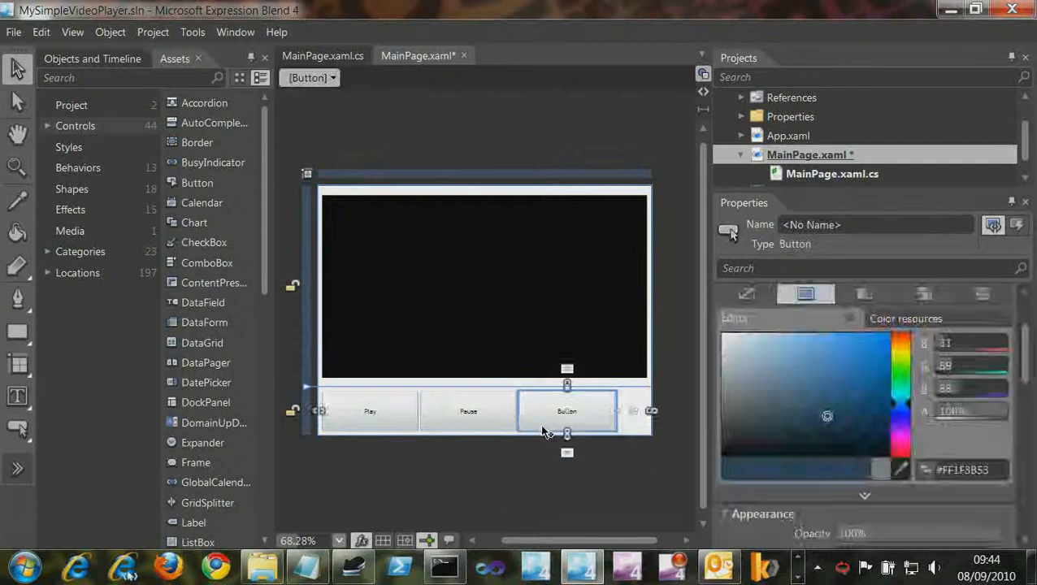
{"action": "double_click", "coordinate": [543, 424]}
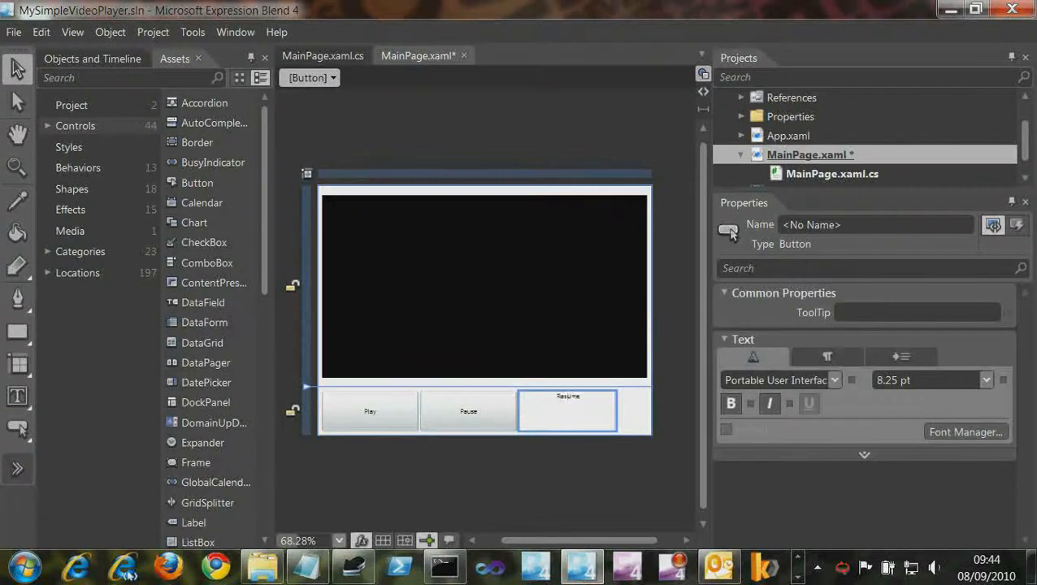
{"action": "left_click", "coordinate": [515, 462]}
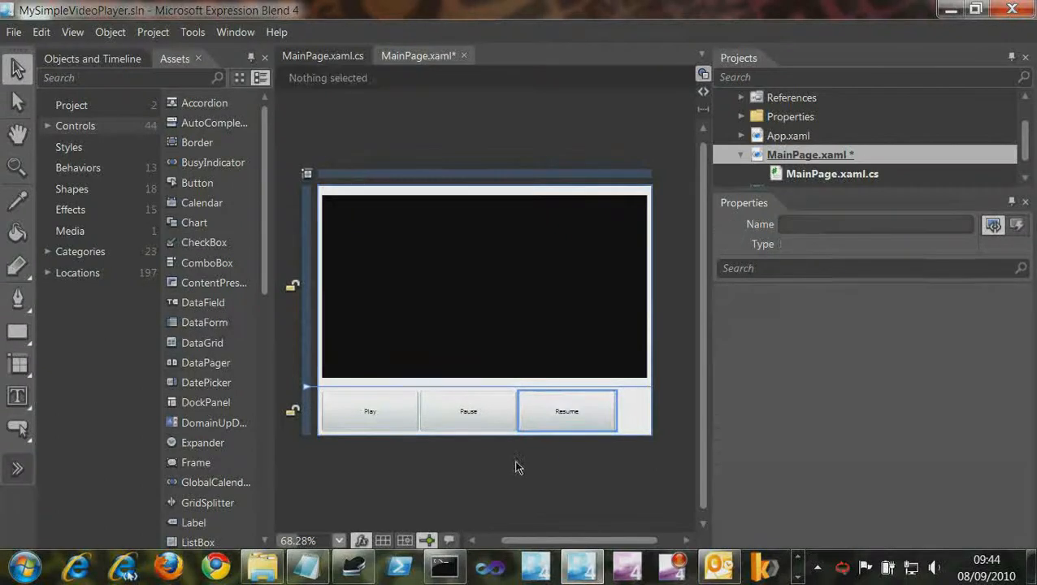
Narrow the Play, Pause and Resume buttons together to a combined width of about 387
{"action": "left_click", "coordinate": [401, 420]}
{"action": "left_click", "coordinate": [468, 419], "text": "shift"}
{"action": "left_click", "coordinate": [549, 423], "text": "shift"}
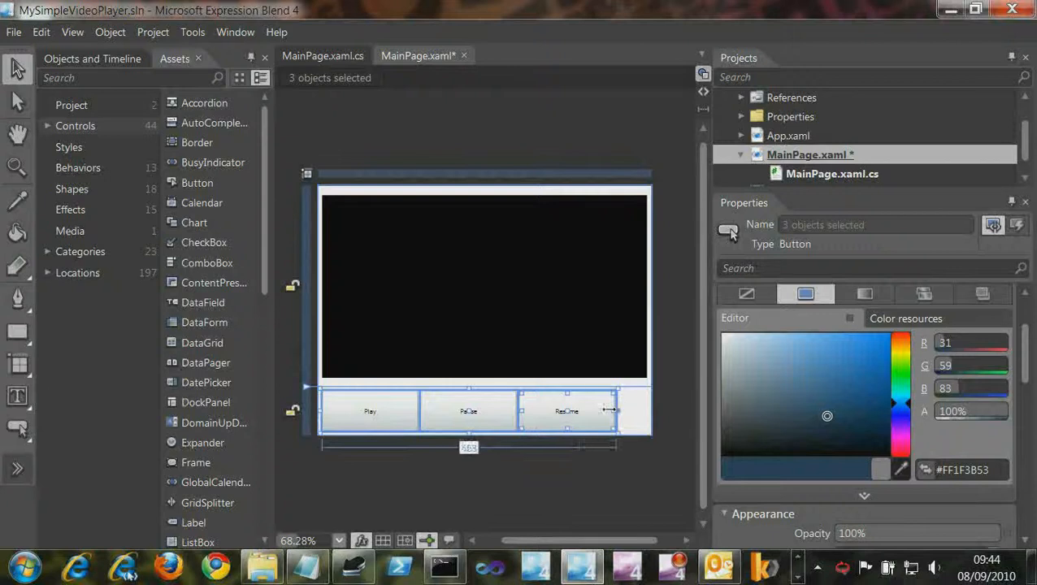
{"action": "left_click_drag", "start_coordinate": [608, 411], "coordinate": [525, 410]}
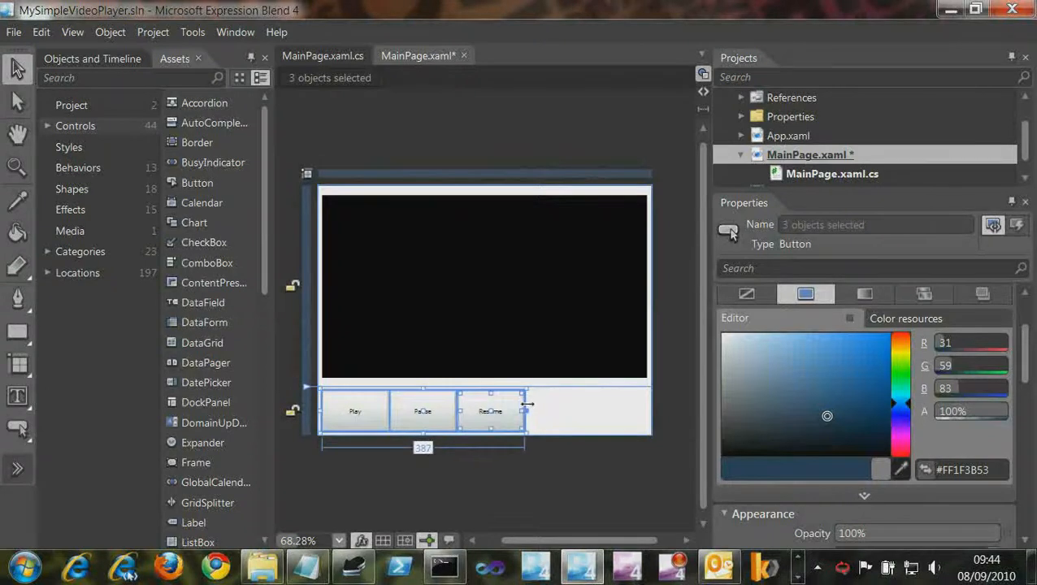
{"action": "left_click", "coordinate": [548, 469]}
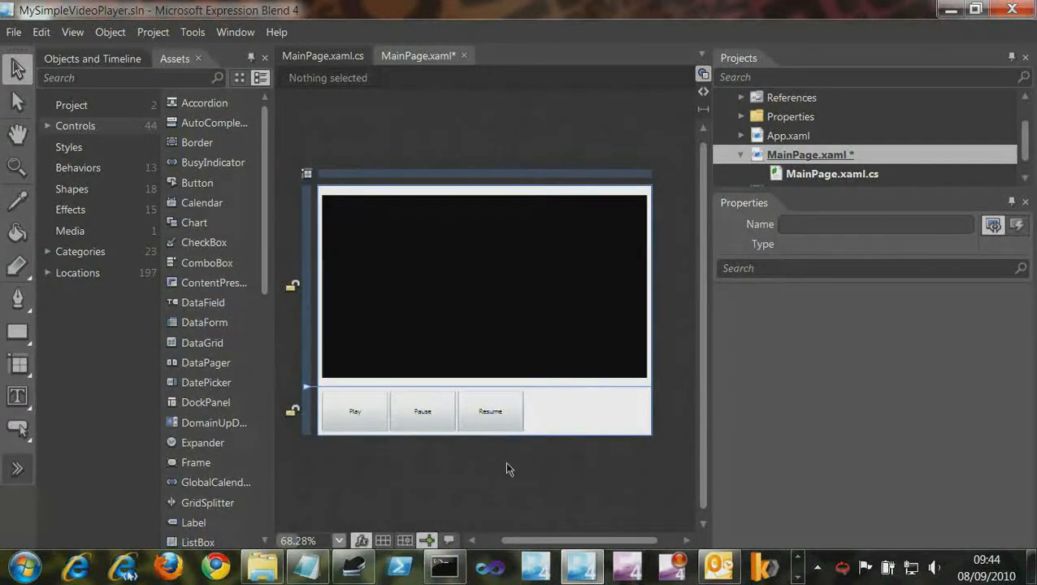
Place a copy of the Resume button directly to its right and label it Stop
{"action": "left_click_drag", "start_coordinate": [501, 427], "coordinate": [567, 428]}
{"action": "left_click", "coordinate": [544, 493]}
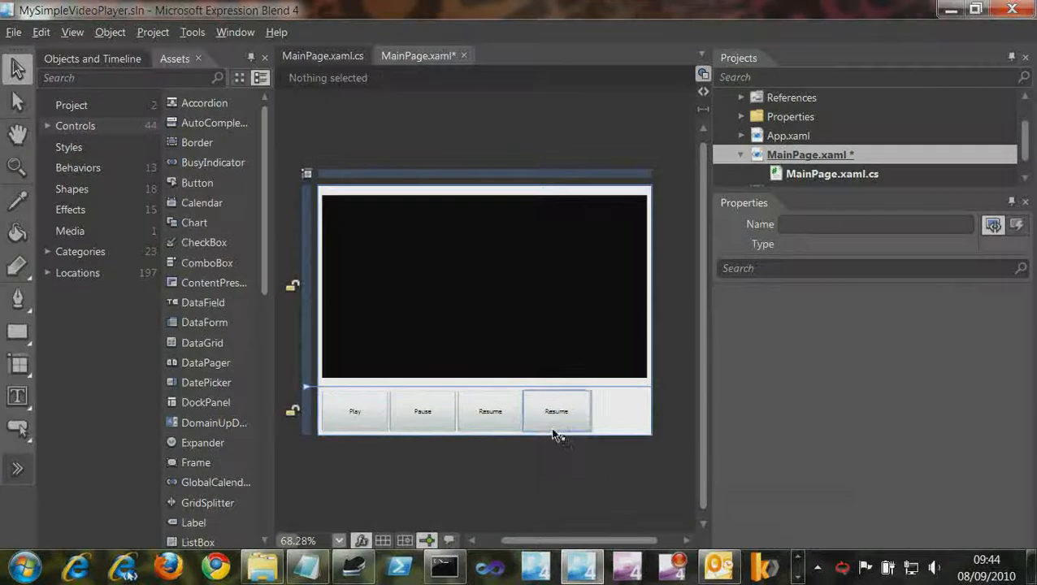
{"action": "left_click", "coordinate": [557, 430]}
{"action": "double_click", "coordinate": [557, 429]}
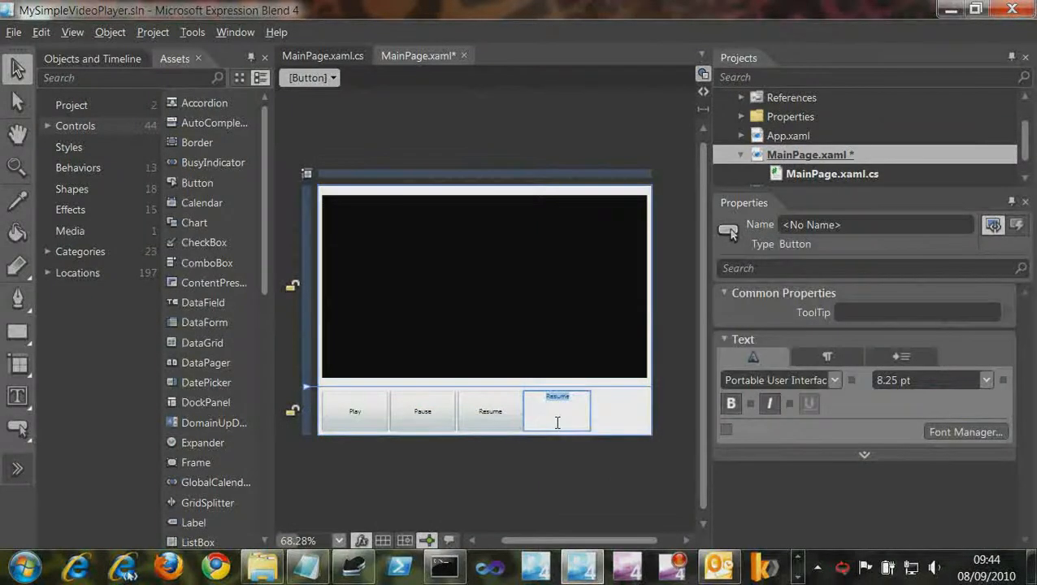
{"action": "type", "text": "Stop"}
{"action": "left_click", "coordinate": [545, 485]}
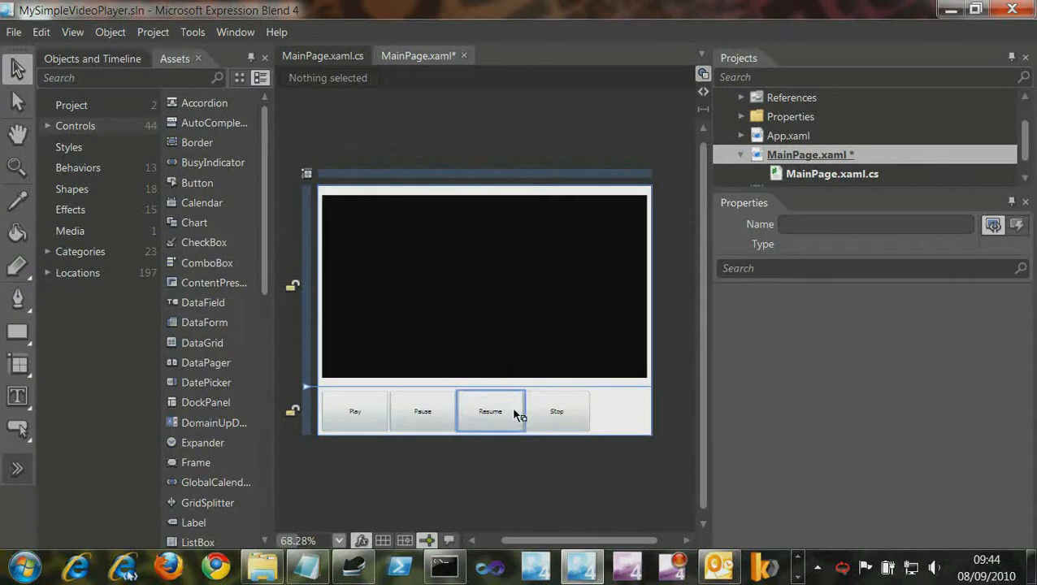
With the Play button selected, give all interactive elements on the page default names using Name Interactive Elements
{"action": "left_click", "coordinate": [355, 414]}
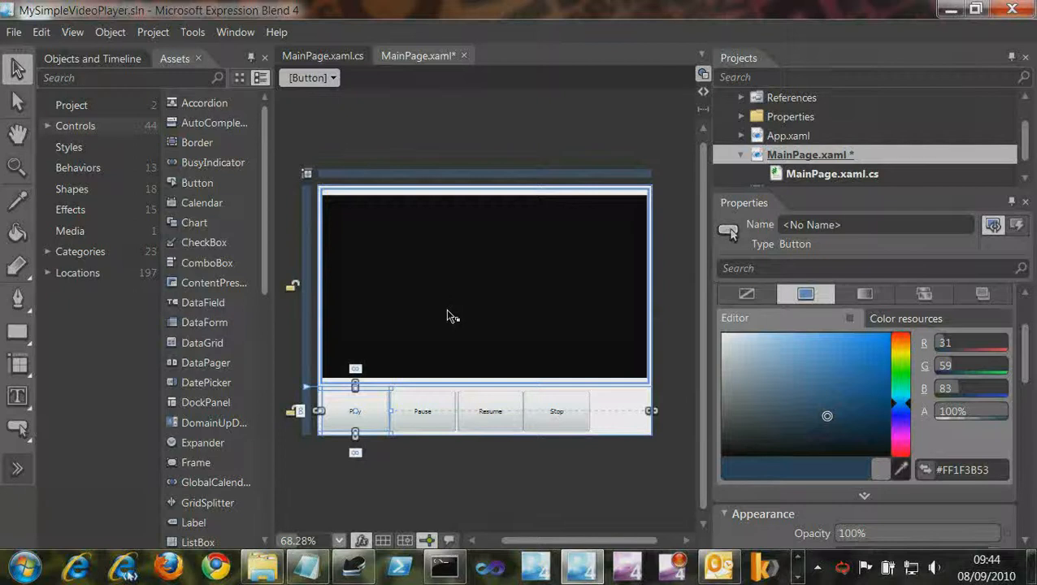
{"action": "left_click", "coordinate": [193, 33]}
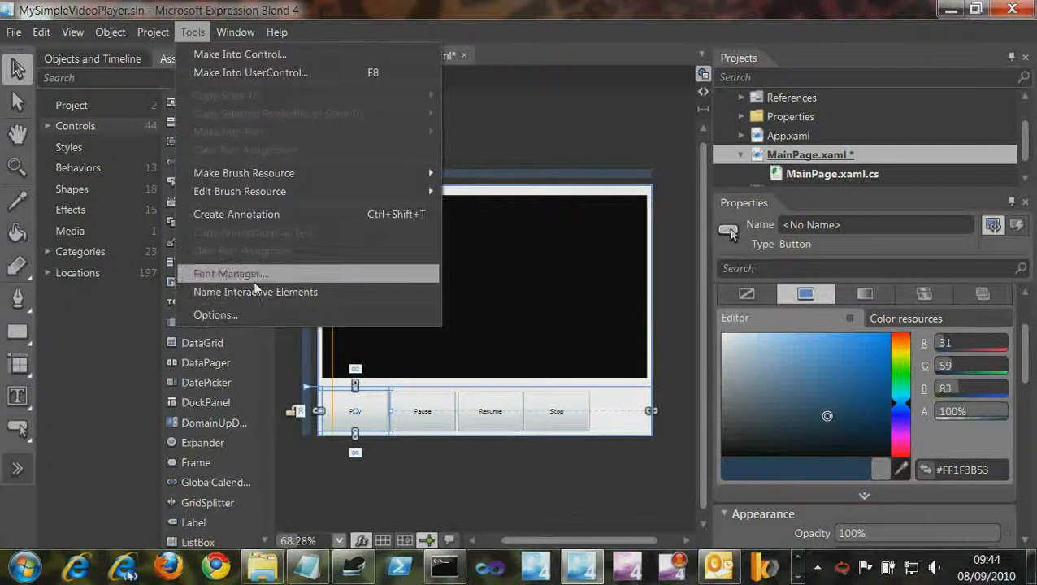
{"action": "left_click", "coordinate": [324, 292]}
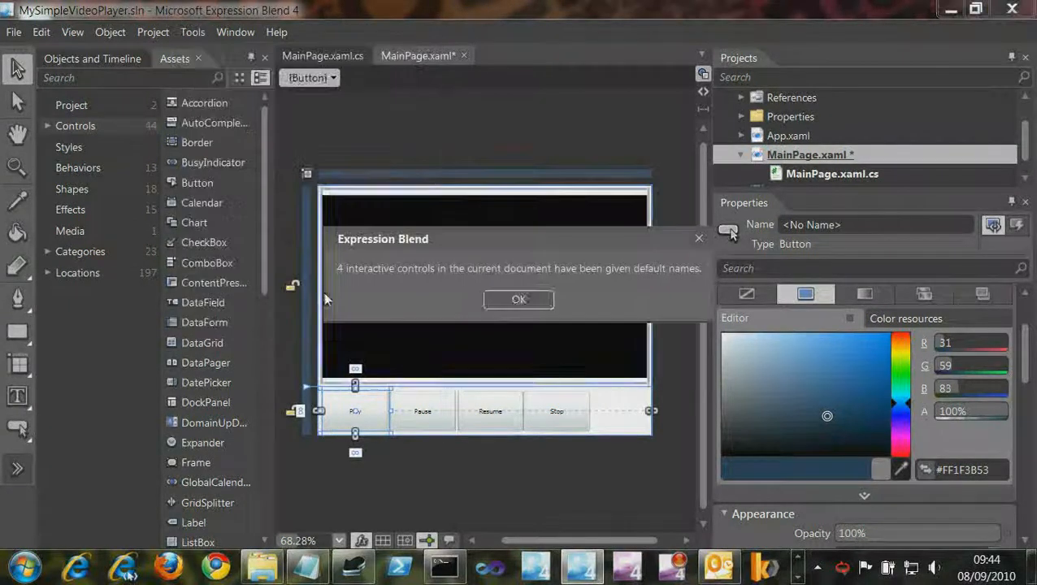
{"action": "left_click", "coordinate": [499, 302]}
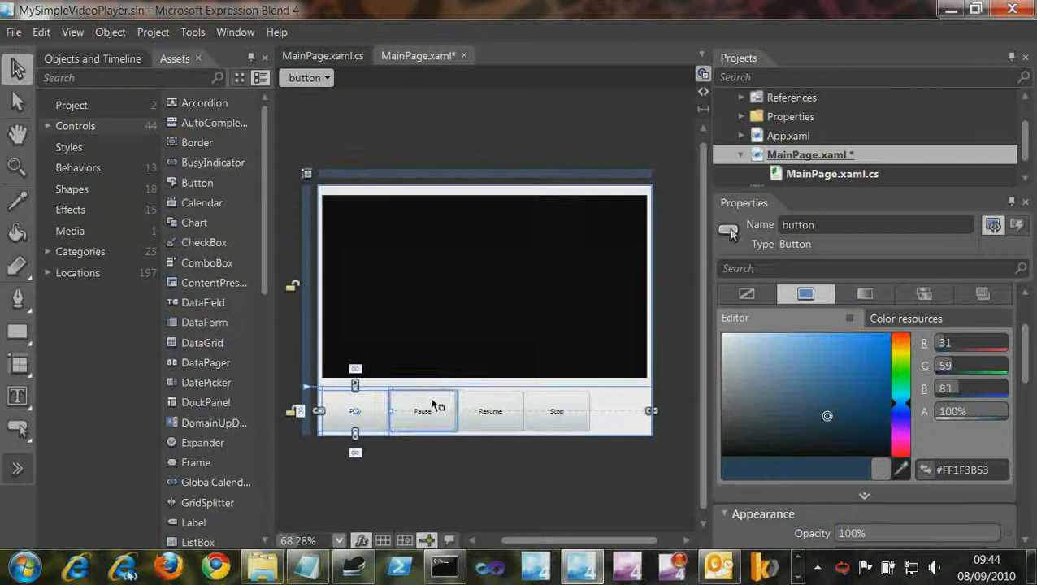
Generate a Click event handler for the Play button and expand the code editor across the workspace
{"action": "left_click", "coordinate": [1016, 228]}
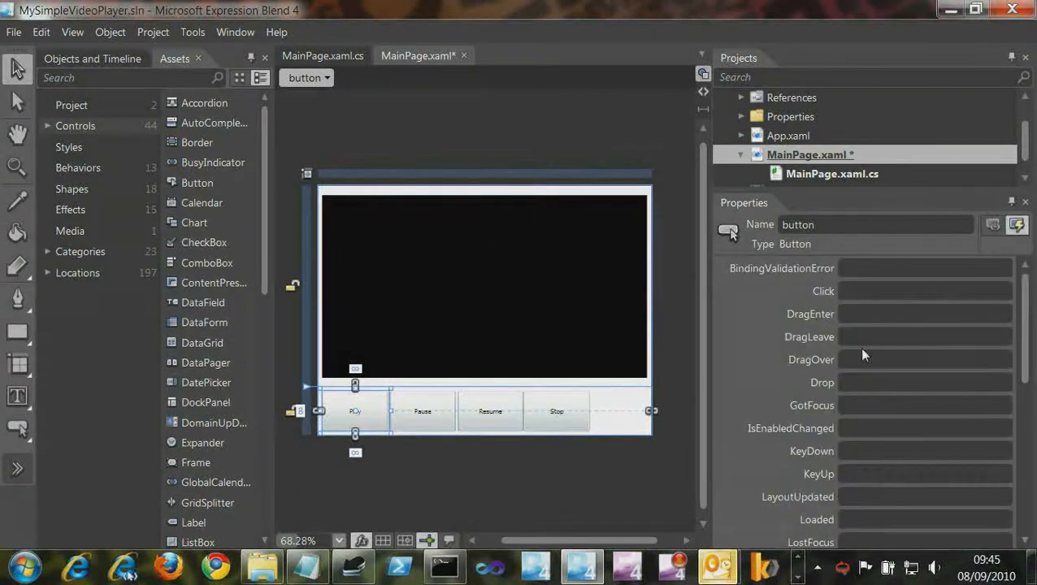
{"action": "double_click", "coordinate": [868, 292]}
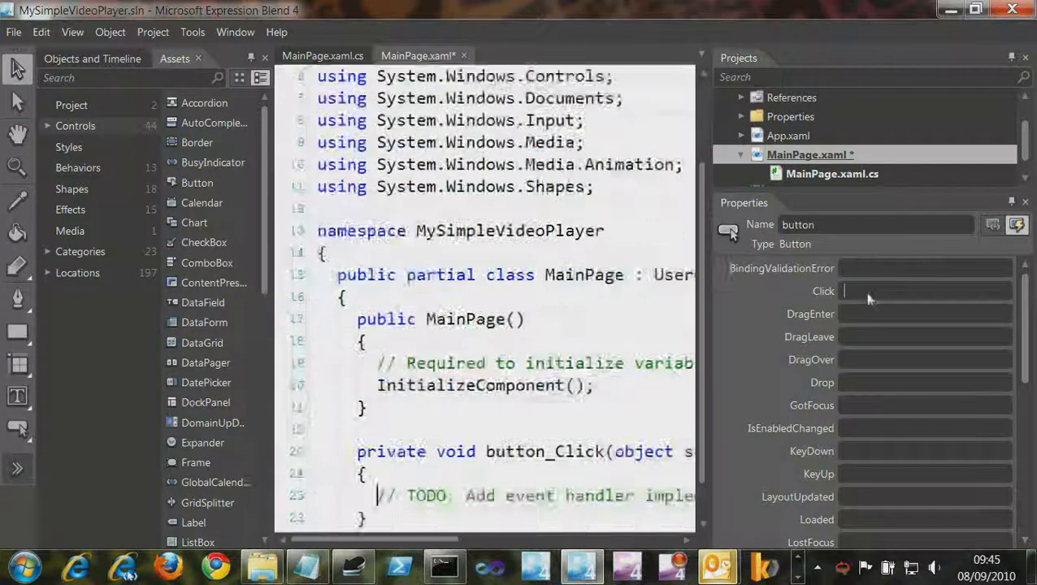
{"action": "left_click", "coordinate": [558, 321]}
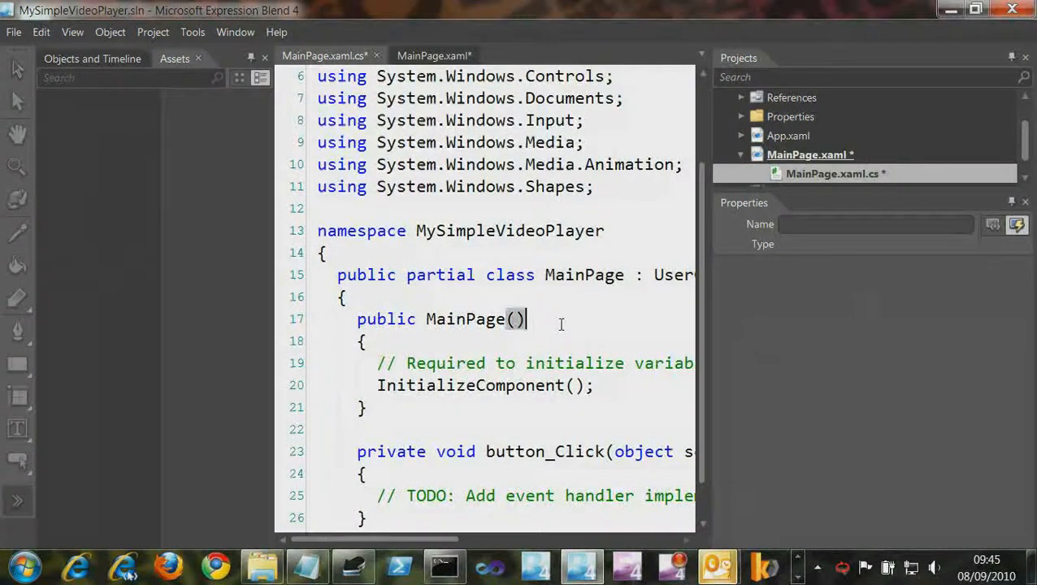
{"action": "key", "text": "F4"}
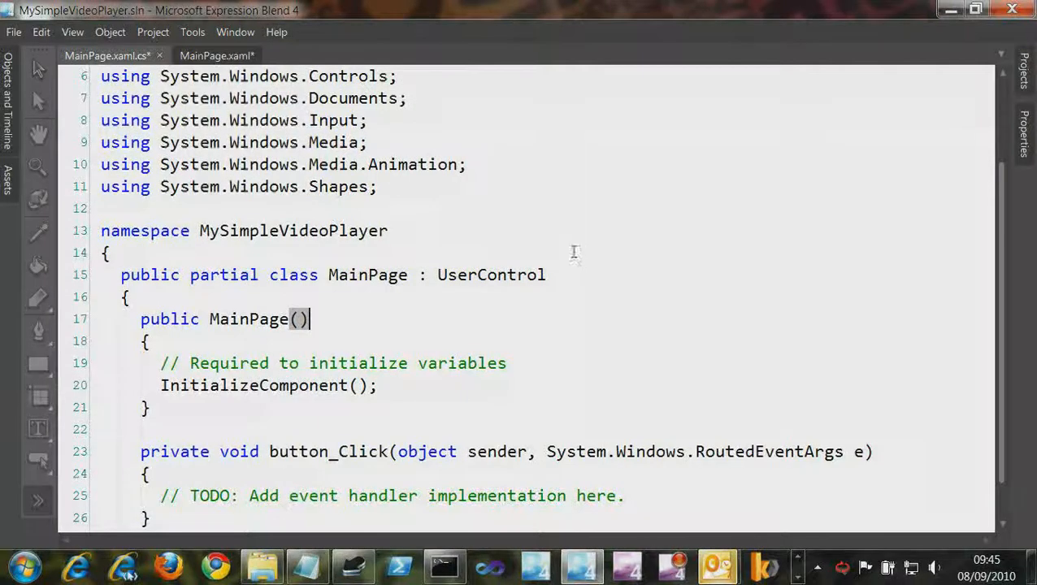
Replace the TODO comment in the button_Click handler with this.mediaElement.Play();
{"action": "scroll", "coordinate": [552, 248], "scroll_direction": "down", "scroll_amount": 2}
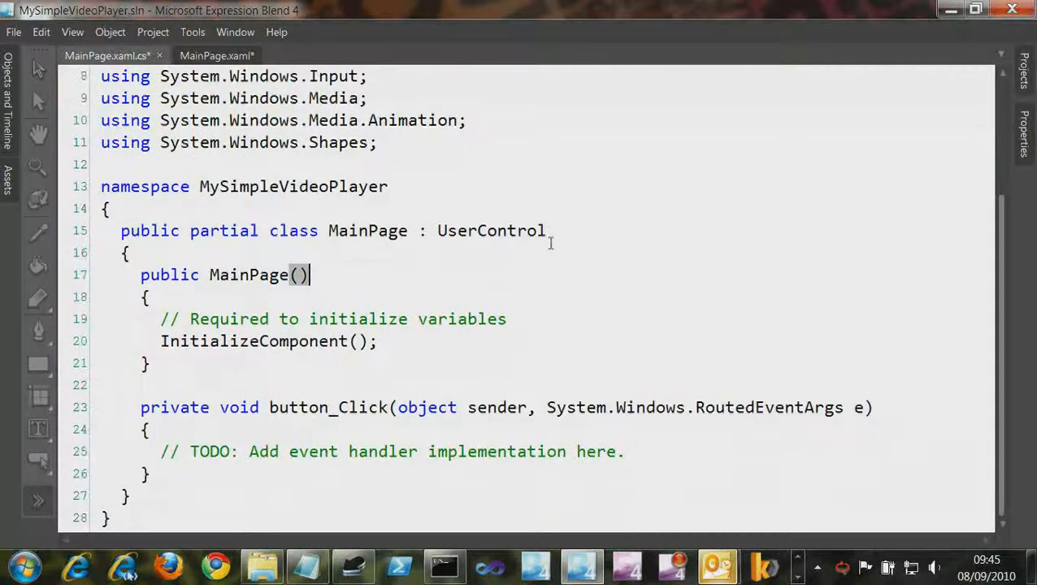
{"action": "double_click", "coordinate": [289, 408]}
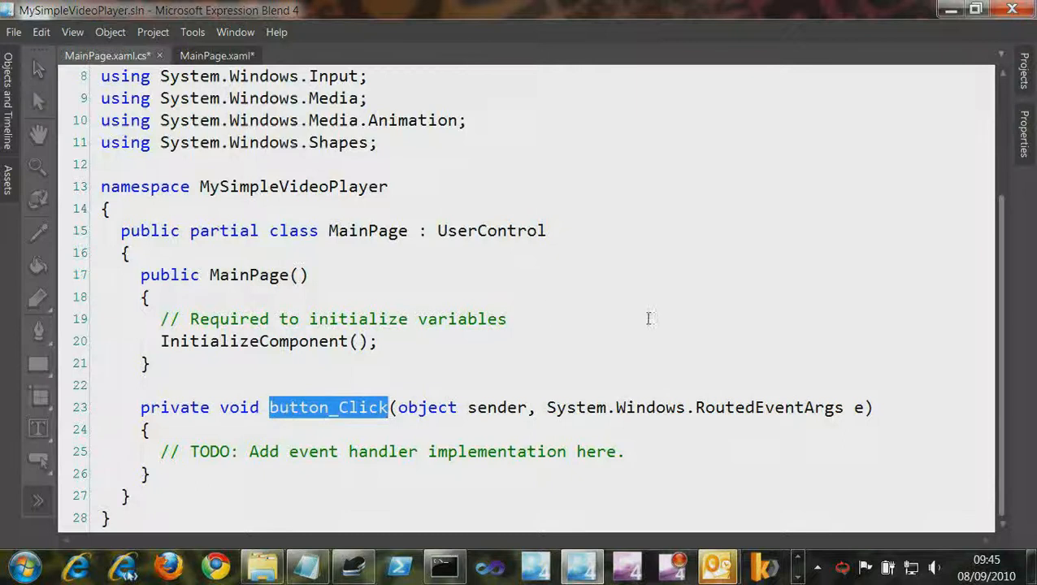
{"action": "left_click", "coordinate": [635, 451]}
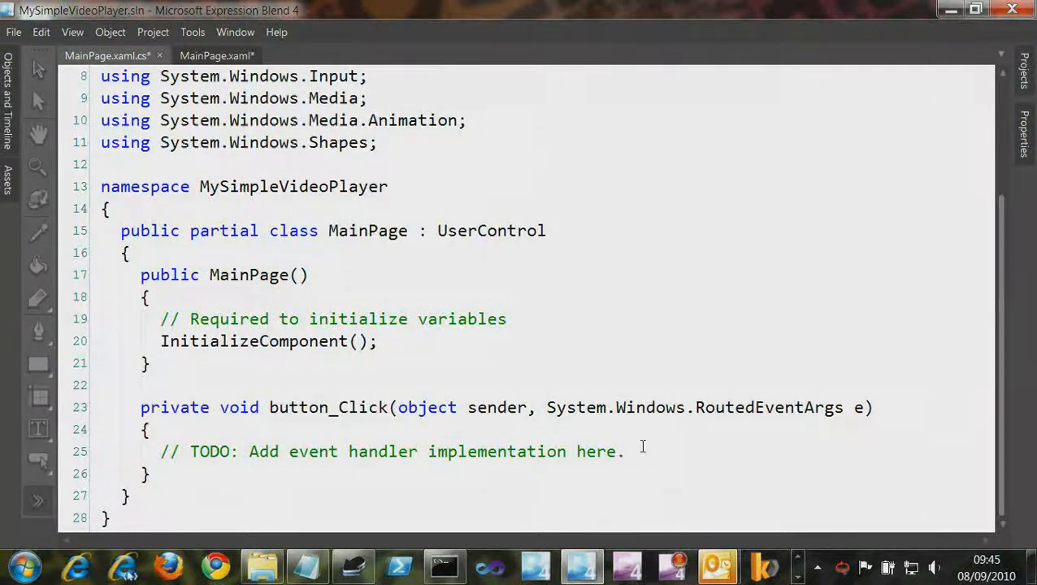
{"action": "key", "text": "shift+Home"}
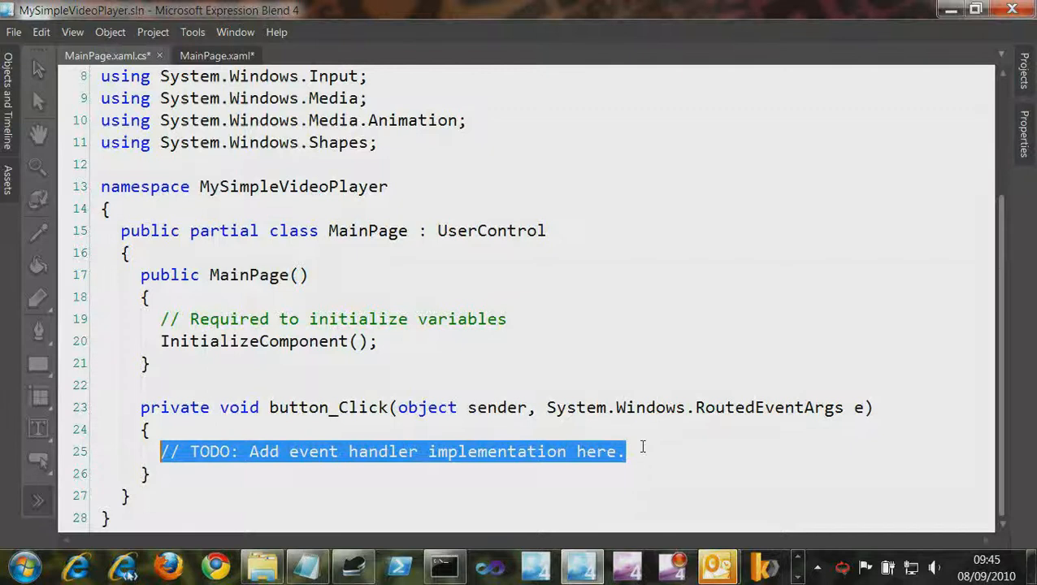
{"action": "type", "text": "this.mediaElement."}
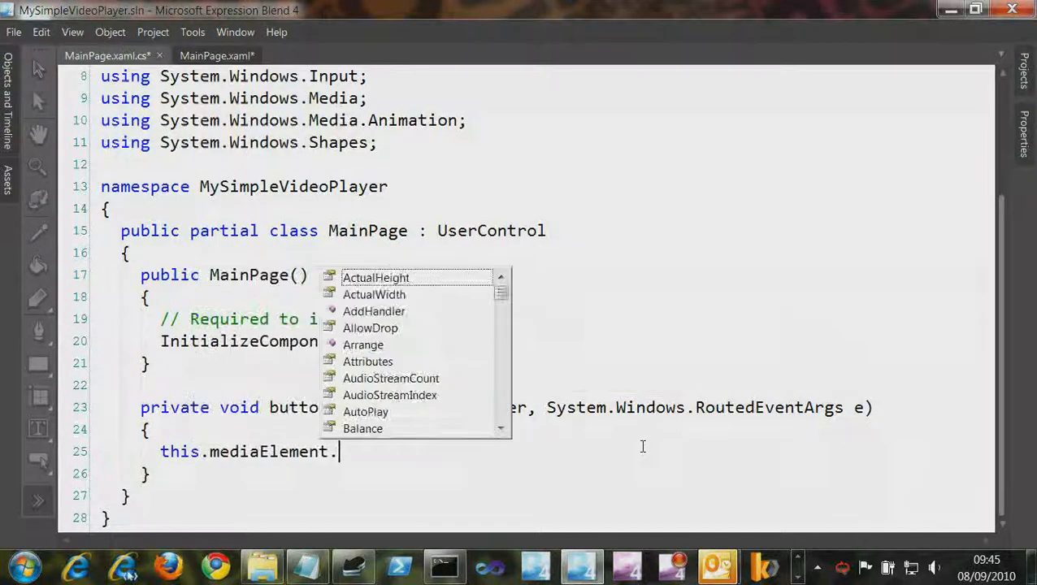
{"action": "type", "text": "Play();"}
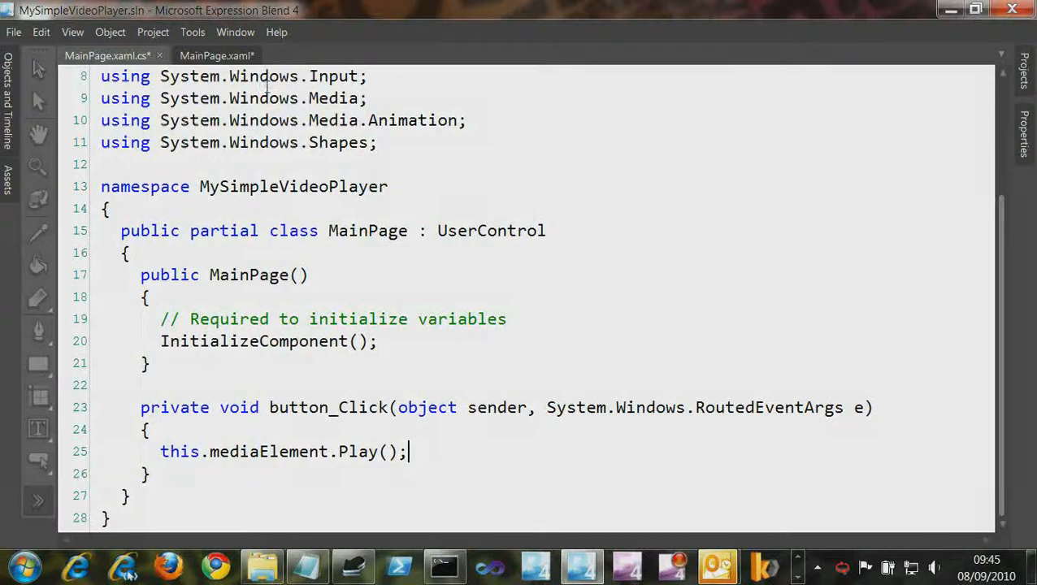
Generate a Click event handler for the Pause button and replace its TODO comment with this.mediaElement.Pause();
{"action": "left_click", "coordinate": [216, 55]}
{"action": "left_click", "coordinate": [443, 419]}
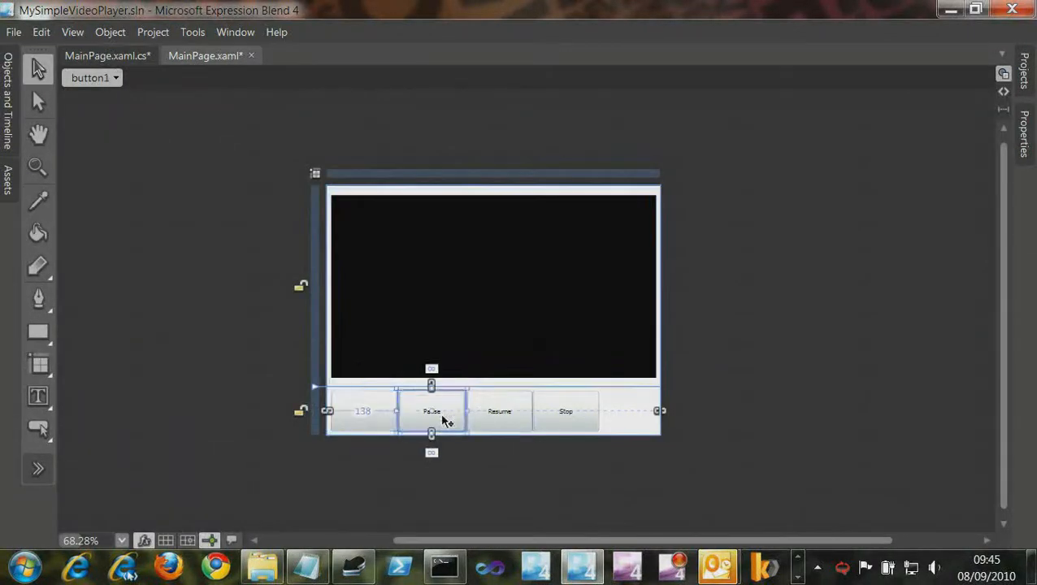
{"action": "key", "text": "Tab"}
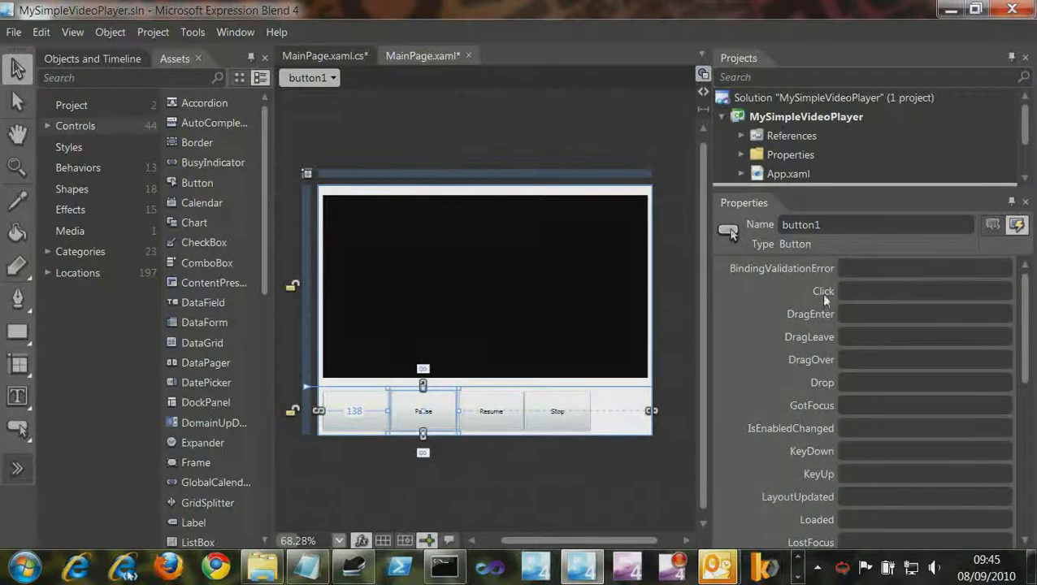
{"action": "double_click", "coordinate": [857, 290]}
{"action": "key", "text": "shift+End"}
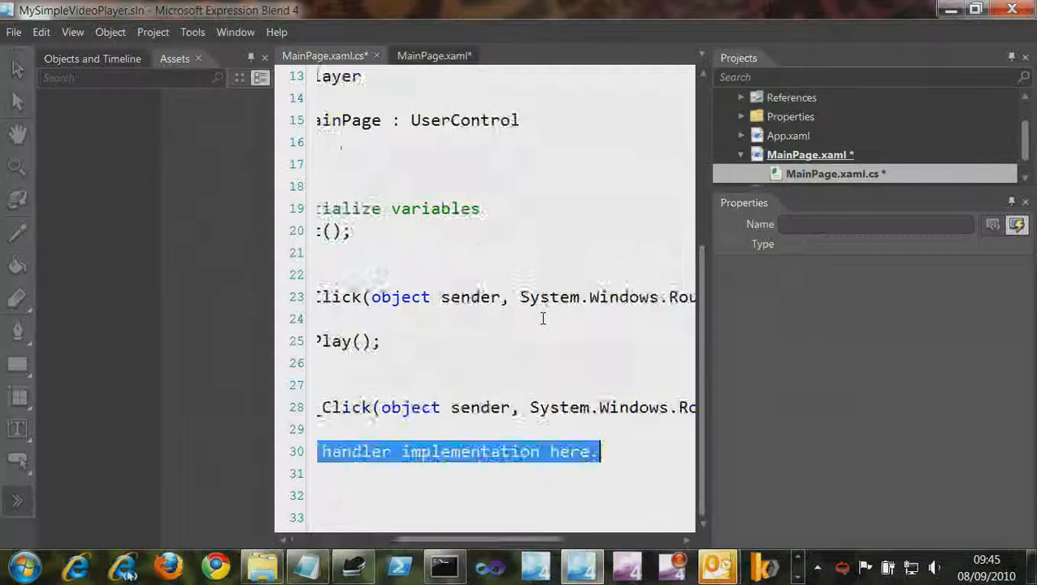
{"action": "type", "text": "this.mediaElement.Pause();"}
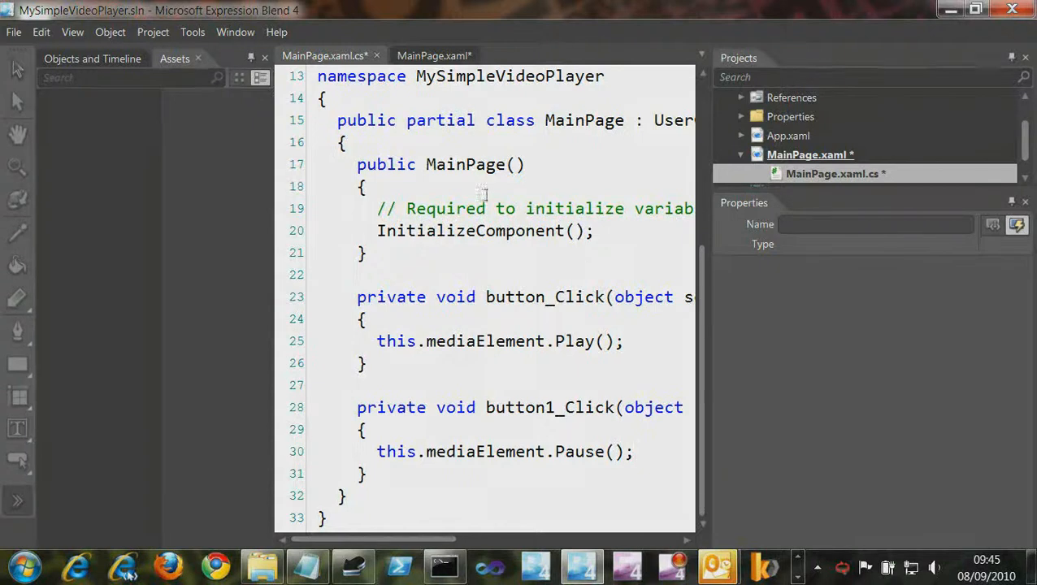
Generate a Click event handler for the Resume button and replace its TODO comment with the partial statement this.mediaElement
{"action": "left_click", "coordinate": [425, 59]}
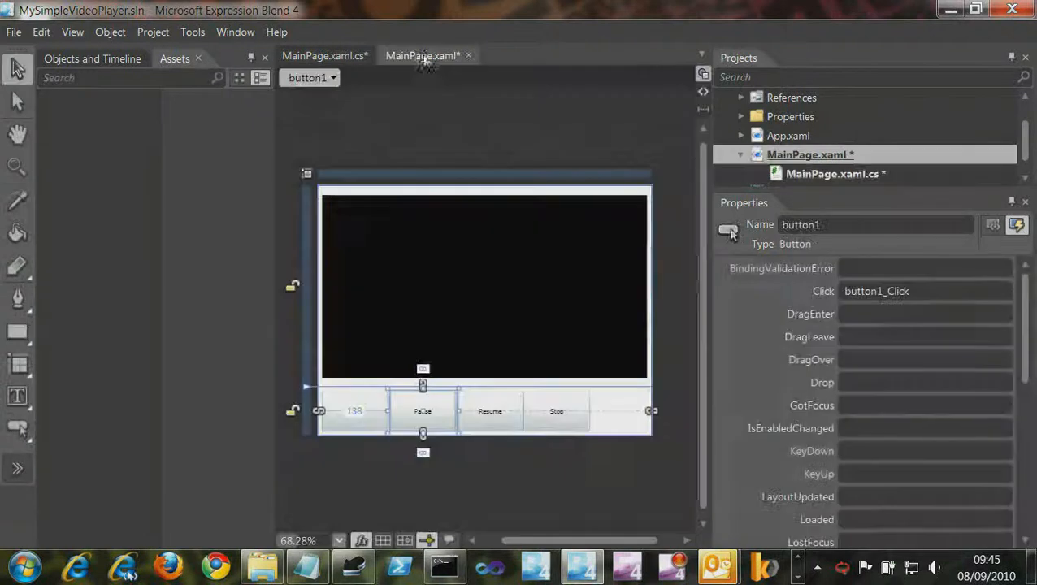
{"action": "left_click", "coordinate": [490, 413]}
{"action": "double_click", "coordinate": [853, 290]}
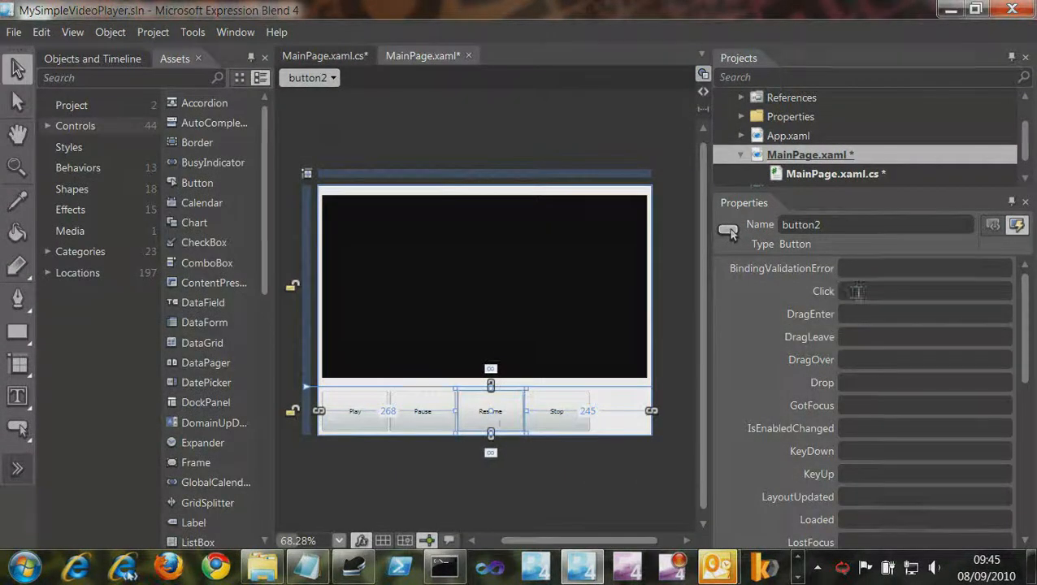
{"action": "scroll", "coordinate": [574, 328], "scroll_direction": "down", "scroll_amount": 1}
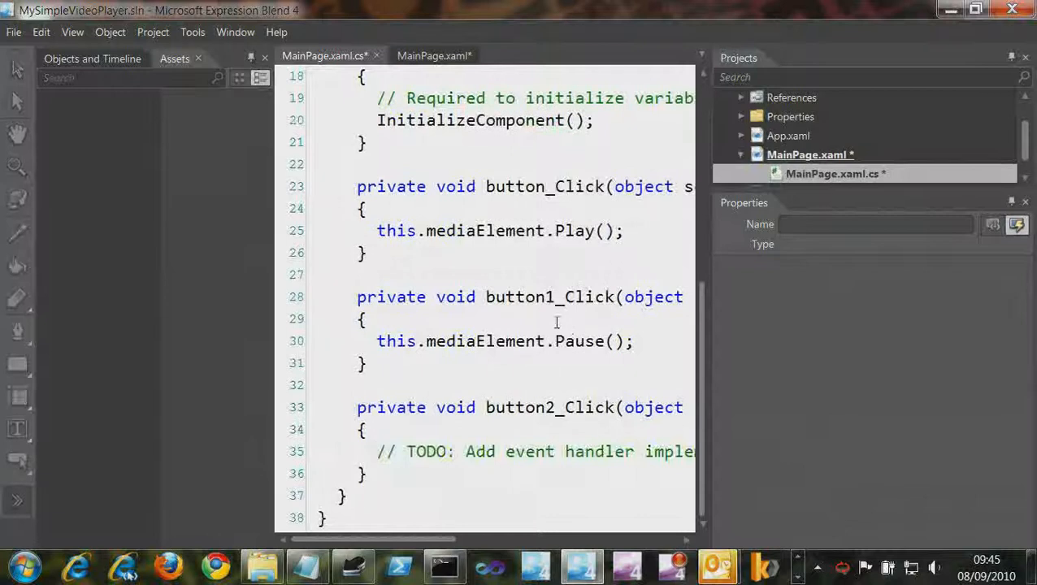
{"action": "type", "text": "this.mediaElement."}
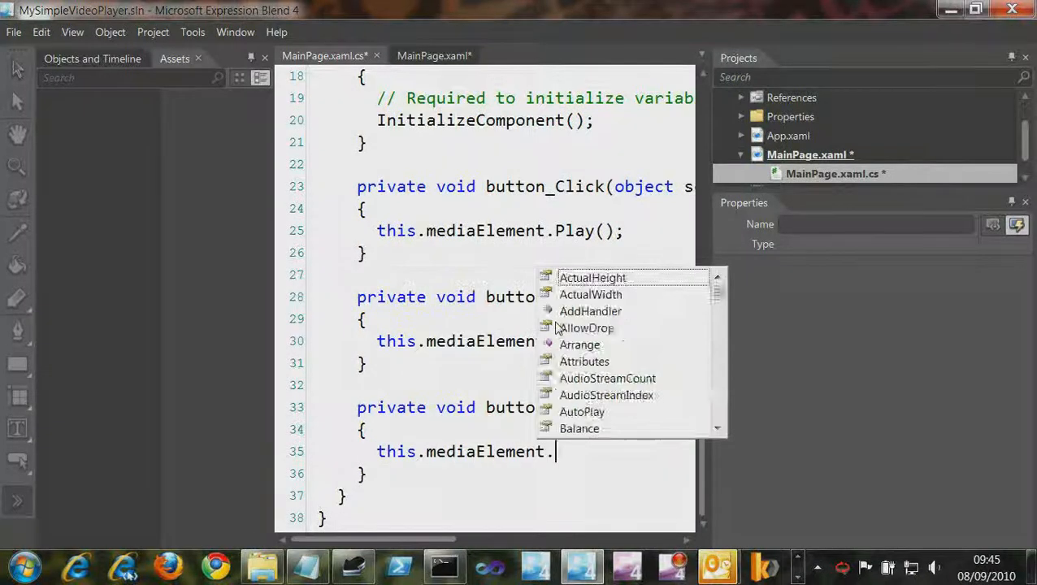
{"action": "type", "text": "Resu"}
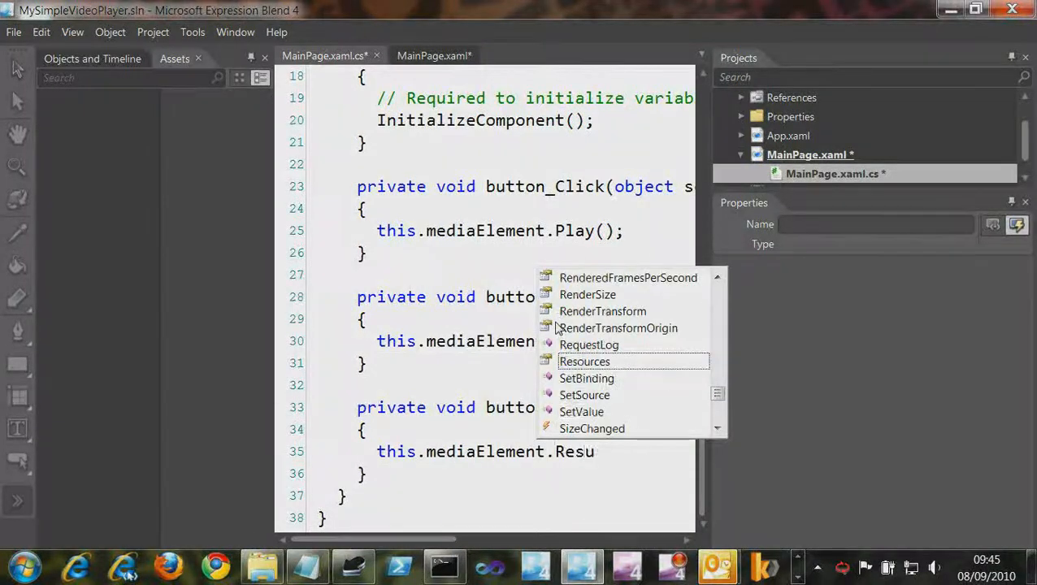
{"action": "key", "text": "BackSpace"}
{"action": "key", "text": "BackSpace"}
{"action": "key", "text": "BackSpace"}
{"action": "key", "text": "BackSpace"}
{"action": "key", "text": "BackSpace"}
{"action": "key", "text": "BackSpace"}
{"action": "type", "text": "t."}
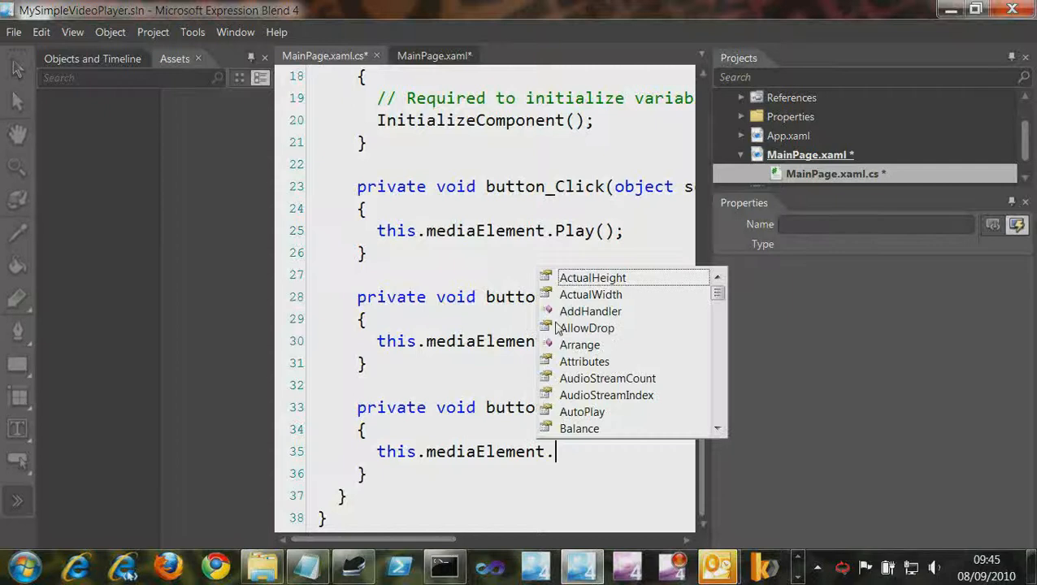
Complete the statement in the button2_Click handler as this.mediaElement.Play();
{"action": "type", "text": "Pl"}
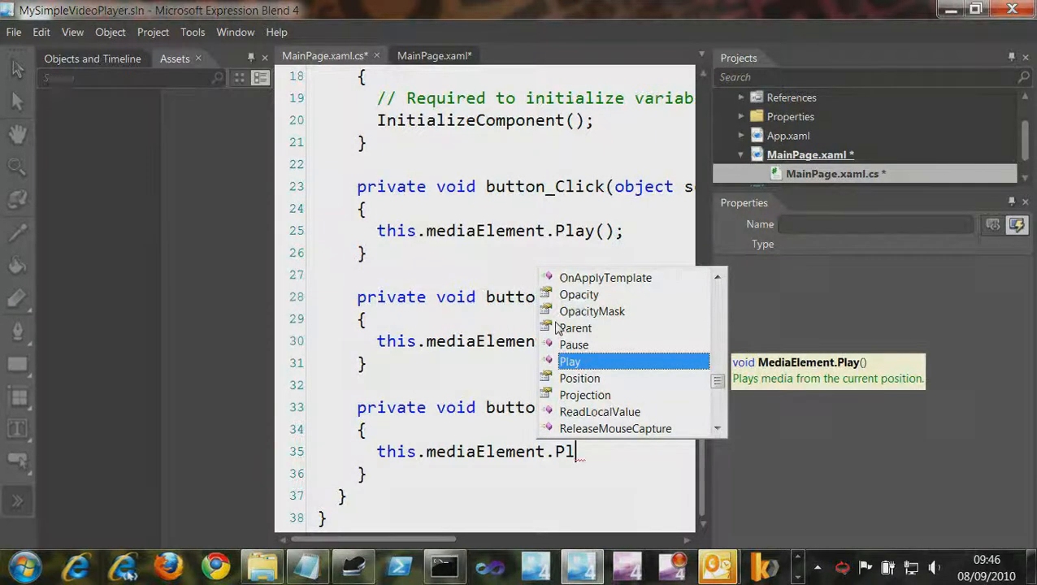
{"action": "type", "text": "ay();"}
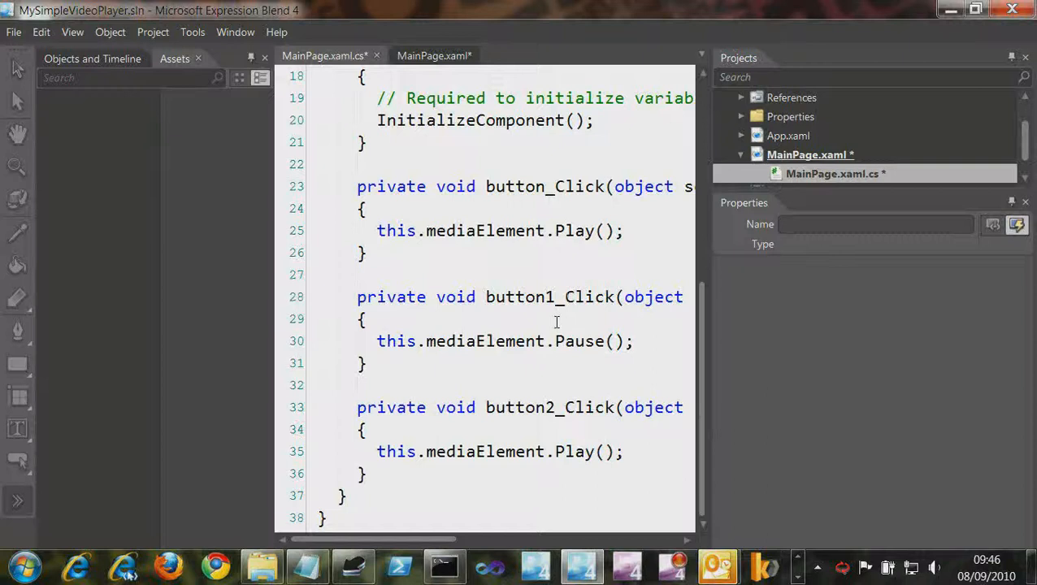
Generate a Click event handler for the Stop button and replace its TODO comment with this.mediaElement.Stop();
{"action": "left_click", "coordinate": [416, 55]}
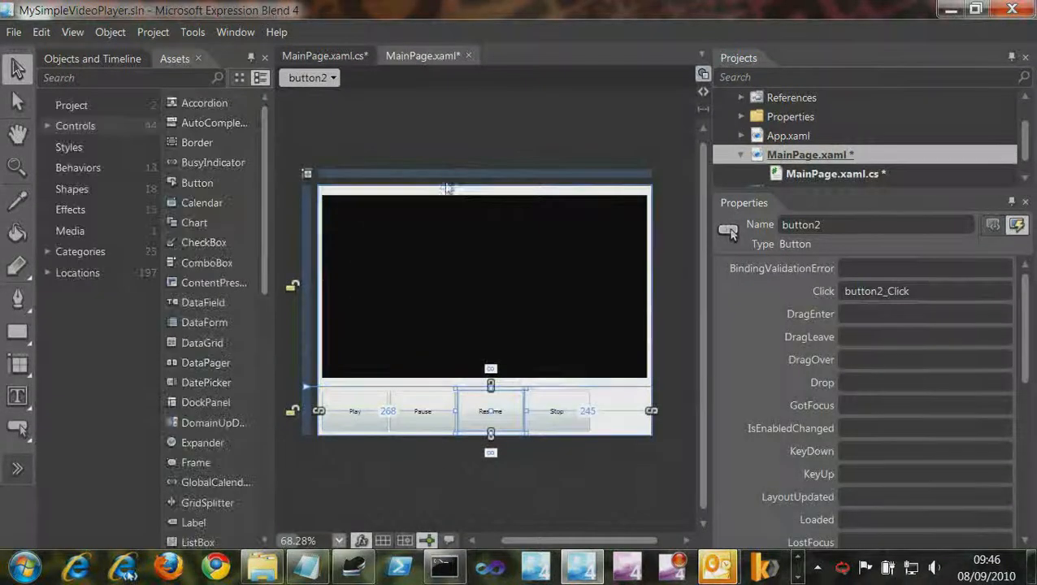
{"action": "left_click", "coordinate": [548, 422]}
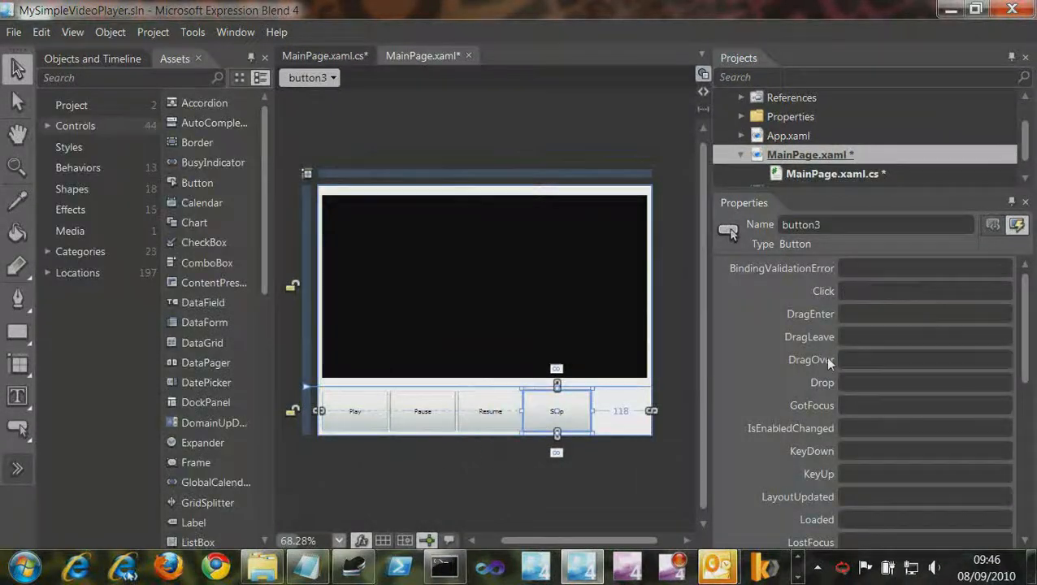
{"action": "double_click", "coordinate": [855, 292]}
{"action": "key", "text": "shift+End"}
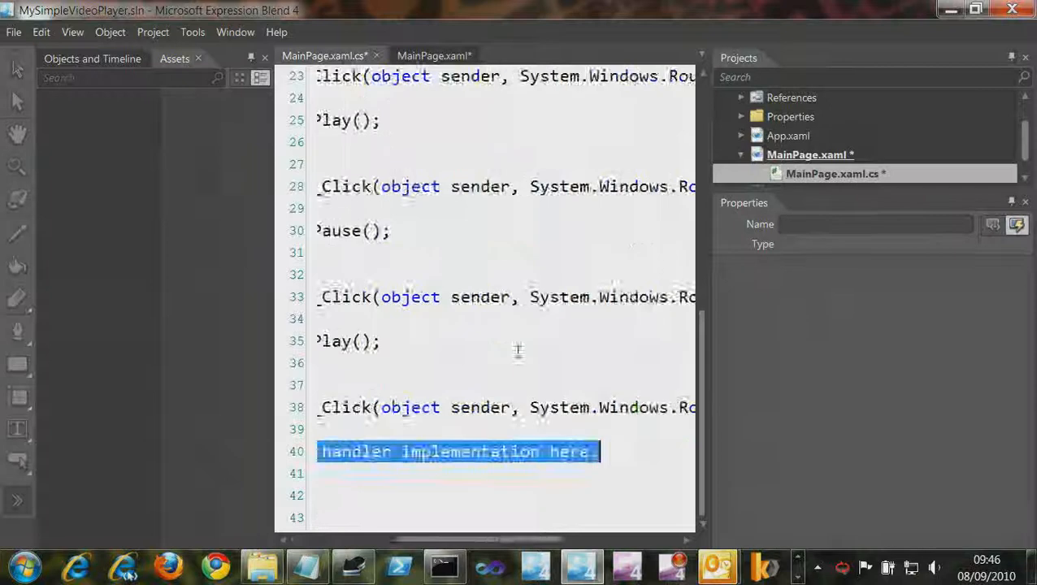
{"action": "type", "text": "this.mediaElement."}
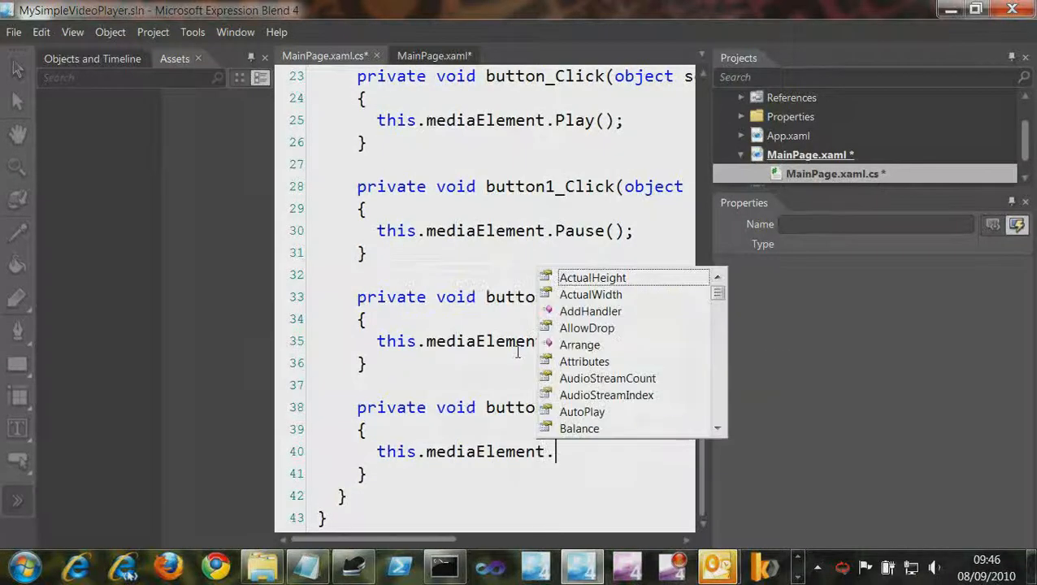
{"action": "type", "text": "Stop();"}
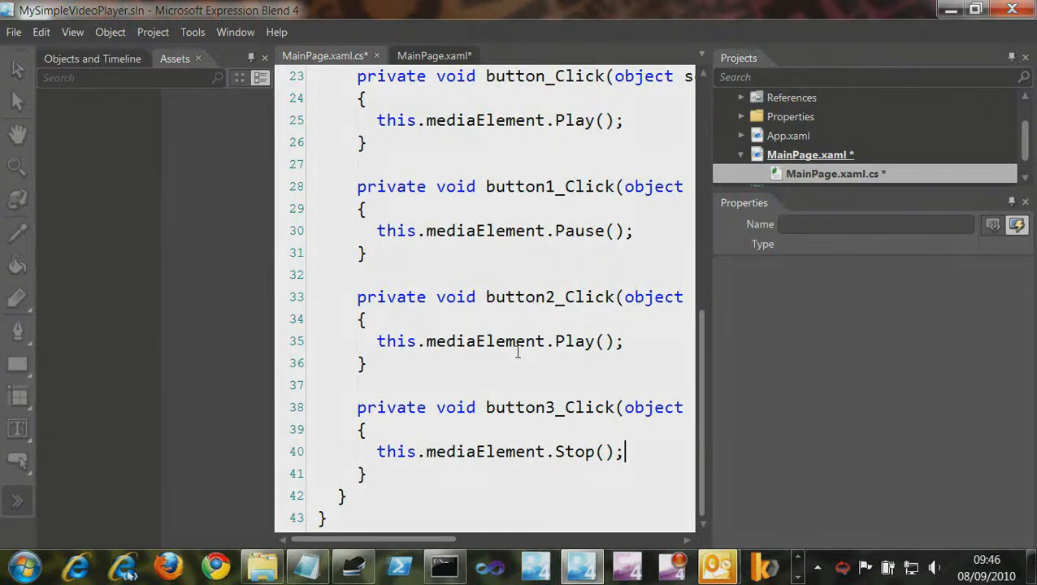
Save all project files and run the video player in the browser
{"action": "key", "text": "ctrl+shift+s"}
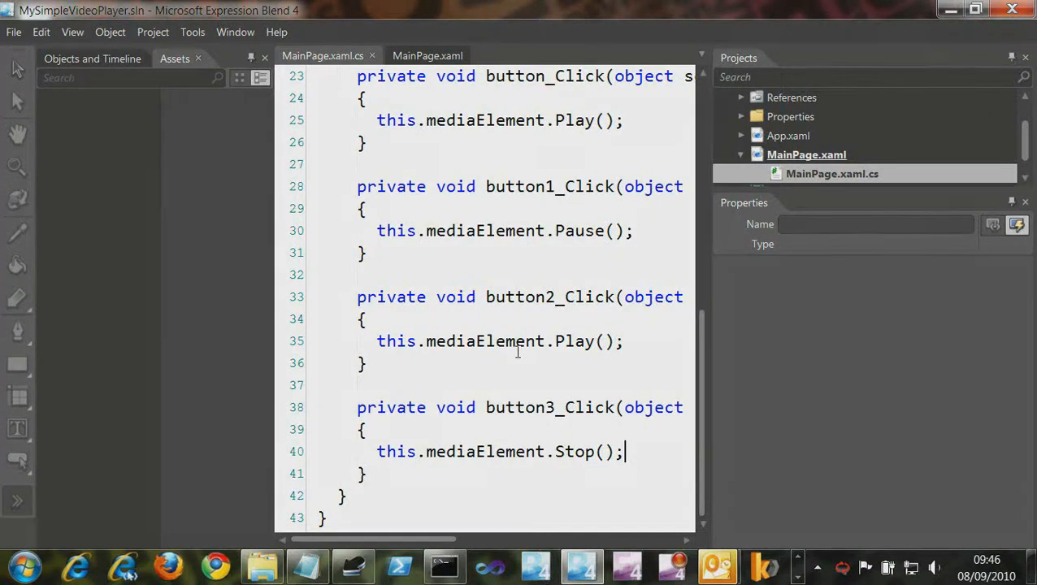
{"action": "key", "text": "F5"}
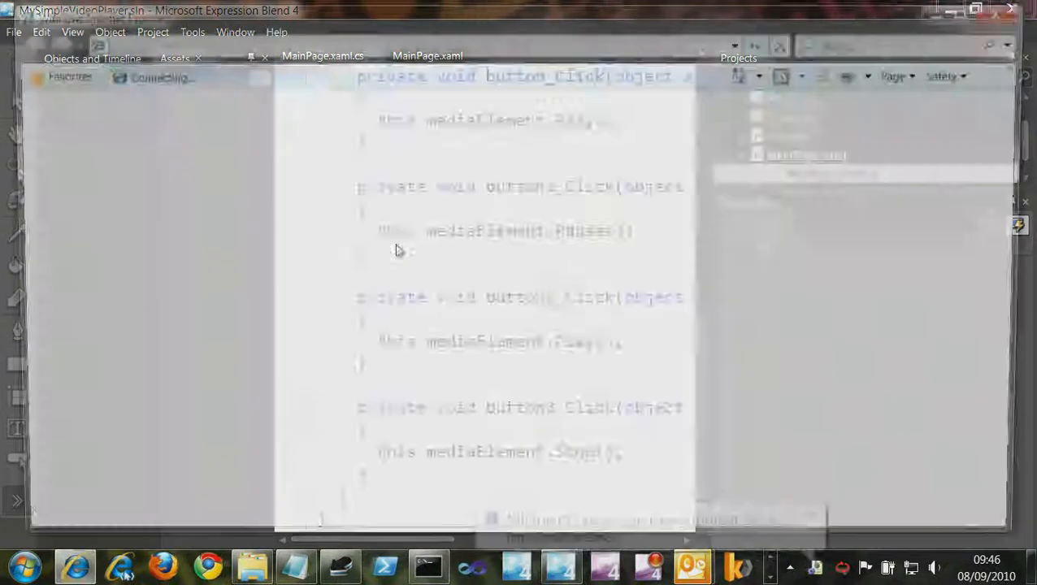
{"action": "left_click", "coordinate": [811, 516]}
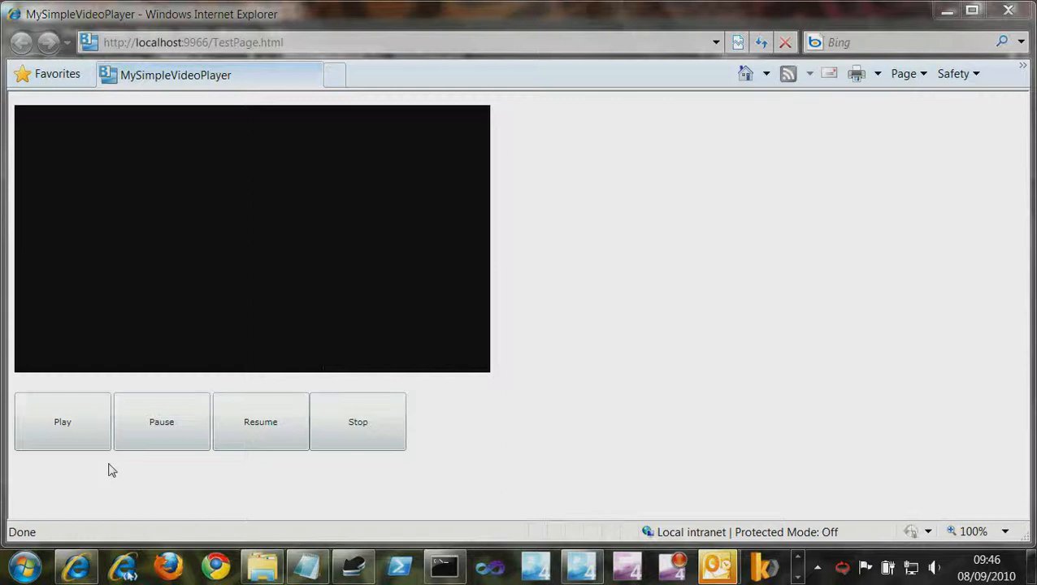
Test video playback with the Play, Pause, Resume and Stop buttons on the test page and close the browser
{"action": "left_click", "coordinate": [84, 424]}
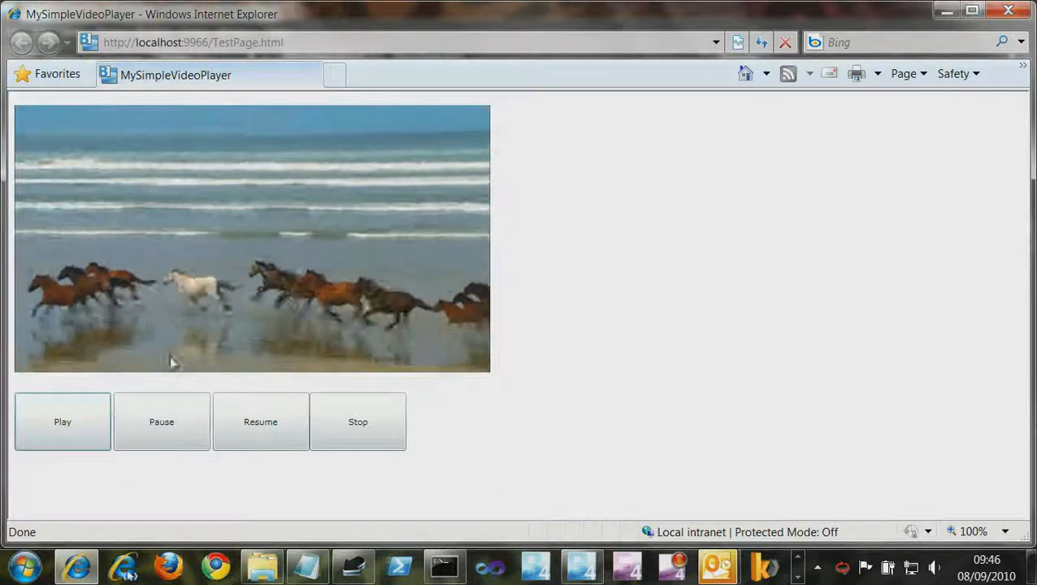
{"action": "left_click", "coordinate": [172, 438]}
{"action": "left_click", "coordinate": [261, 427]}
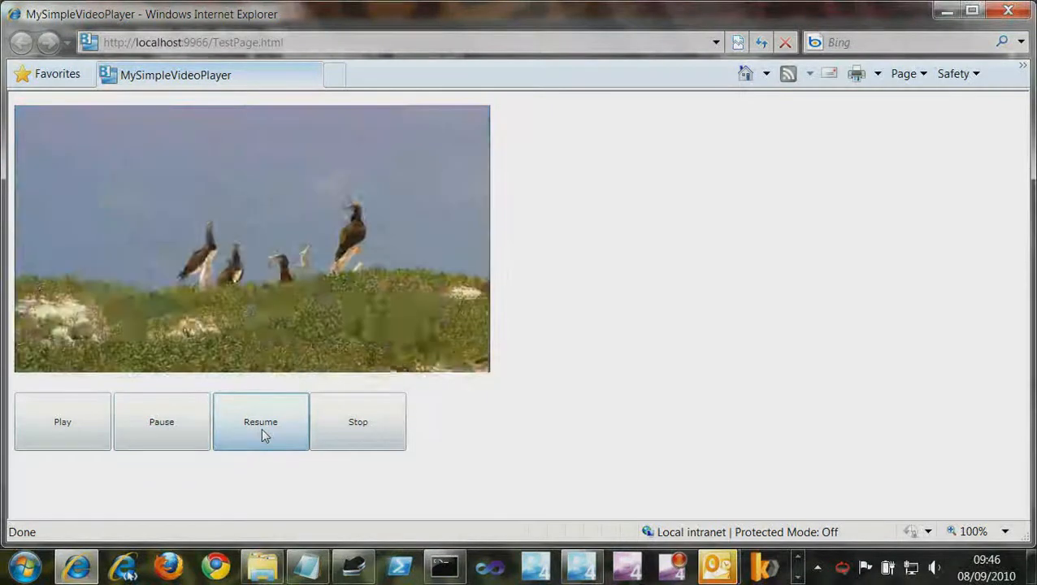
{"action": "left_click", "coordinate": [182, 421]}
{"action": "left_click", "coordinate": [274, 424]}
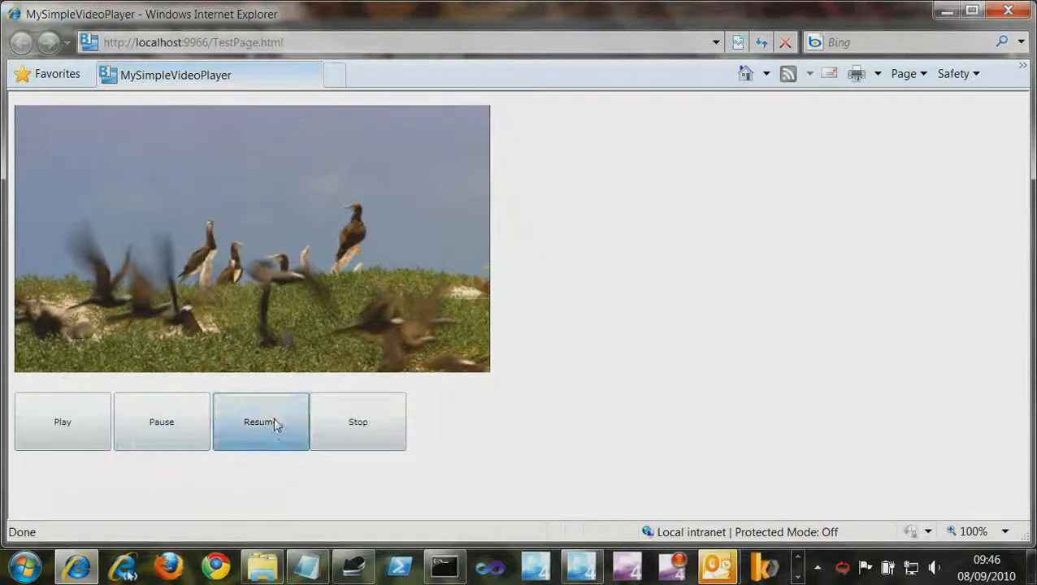
{"action": "left_click", "coordinate": [355, 429]}
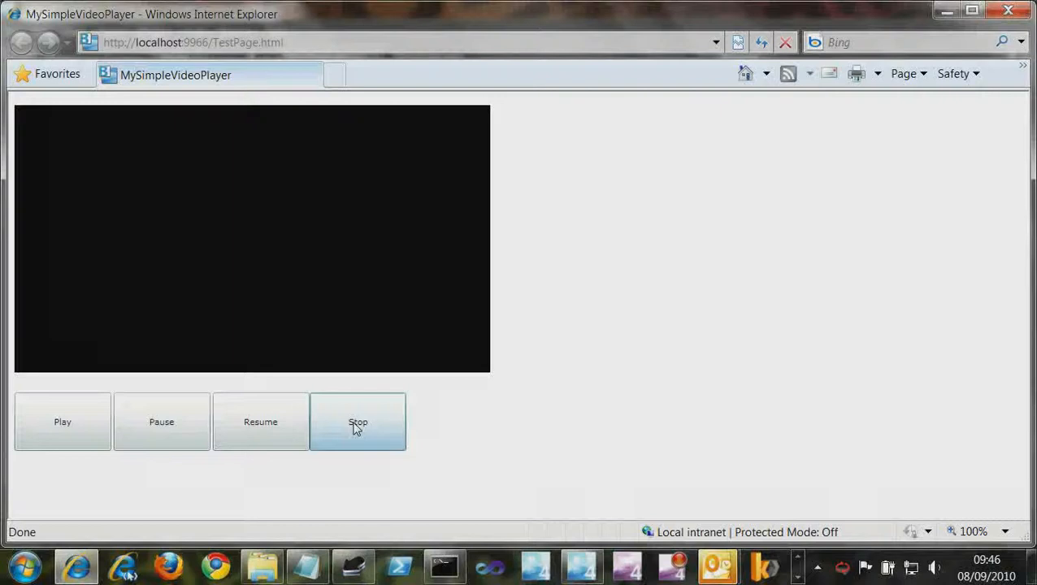
{"action": "left_click", "coordinate": [73, 439]}
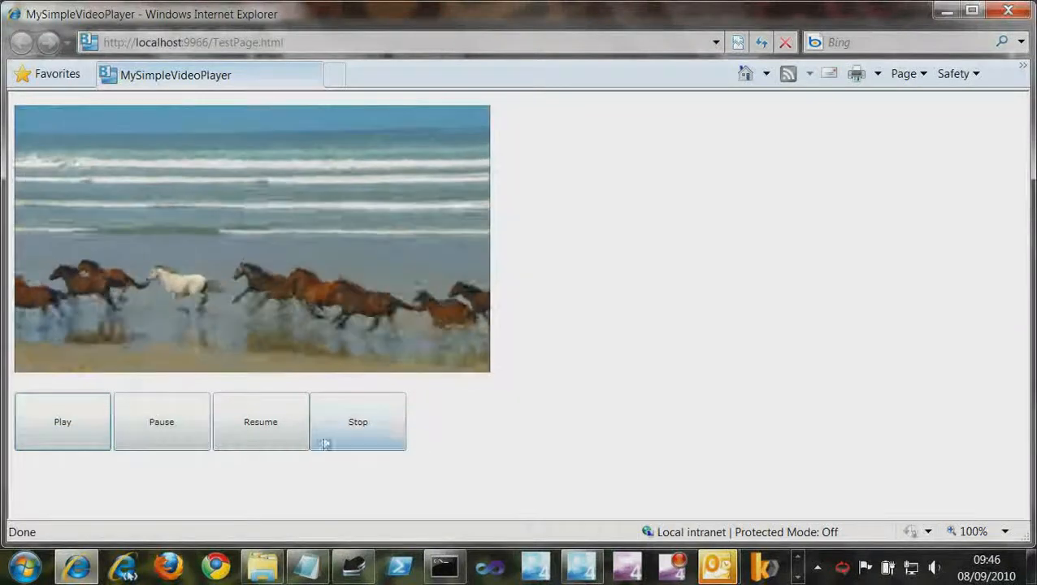
{"action": "left_click", "coordinate": [185, 433]}
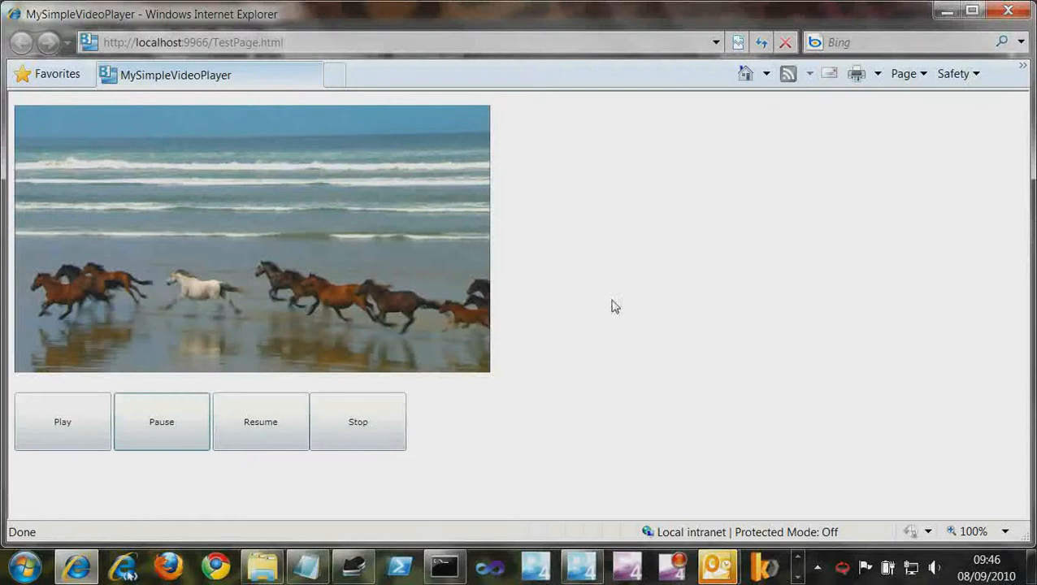
{"action": "left_click", "coordinate": [1001, 10]}
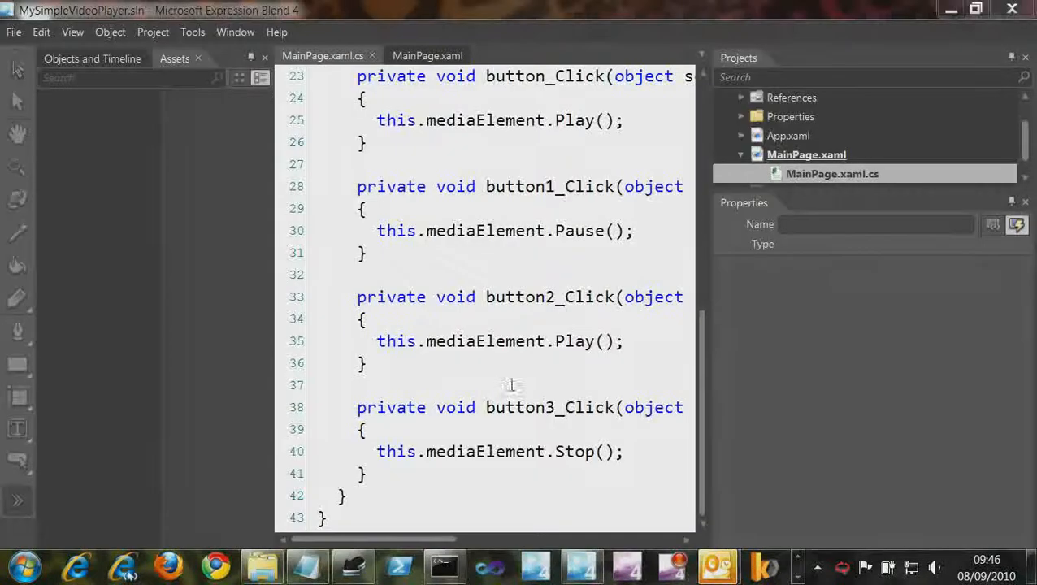
{"action": "double_click", "coordinate": [469, 341]}
{"action": "left_click", "coordinate": [482, 316]}
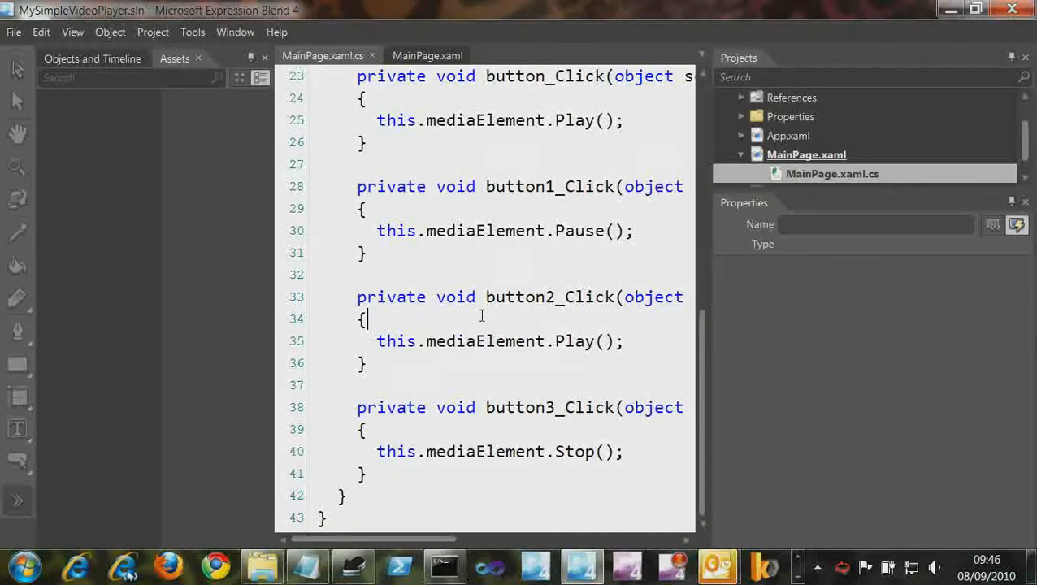
{"action": "key", "text": "Return"}
{"action": "type", "text": "this.med"}
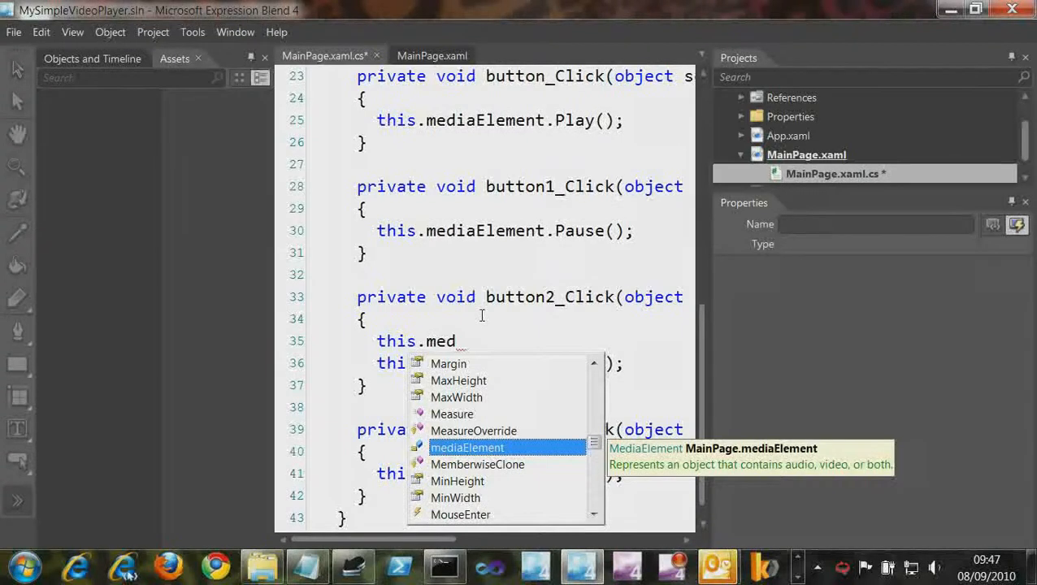
{"action": "key", "text": "Escape"}
{"action": "key", "text": "shift+Home"}
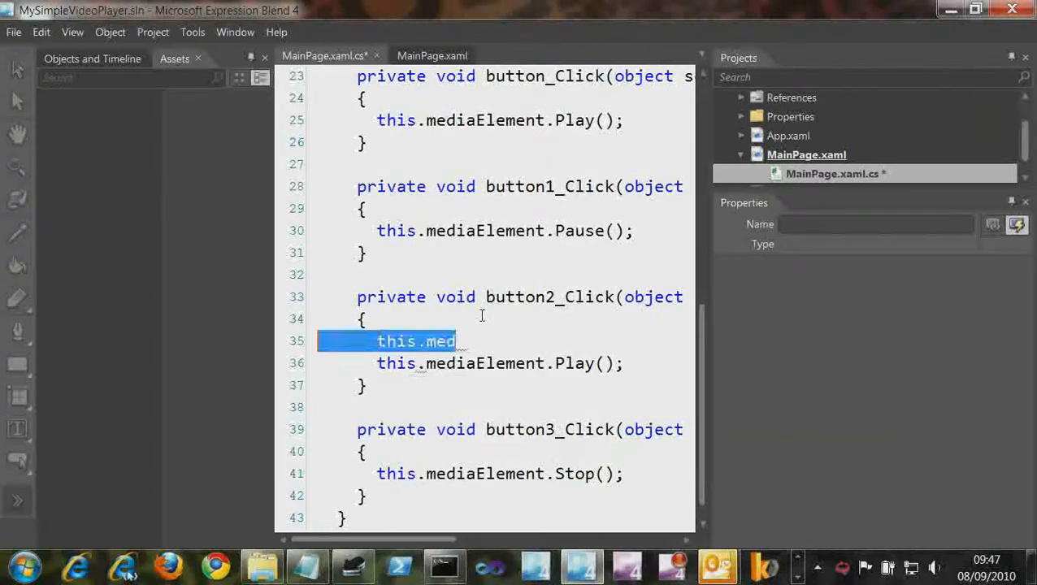
{"action": "key", "text": "BackSpace"}
{"action": "key", "text": "BackSpace"}
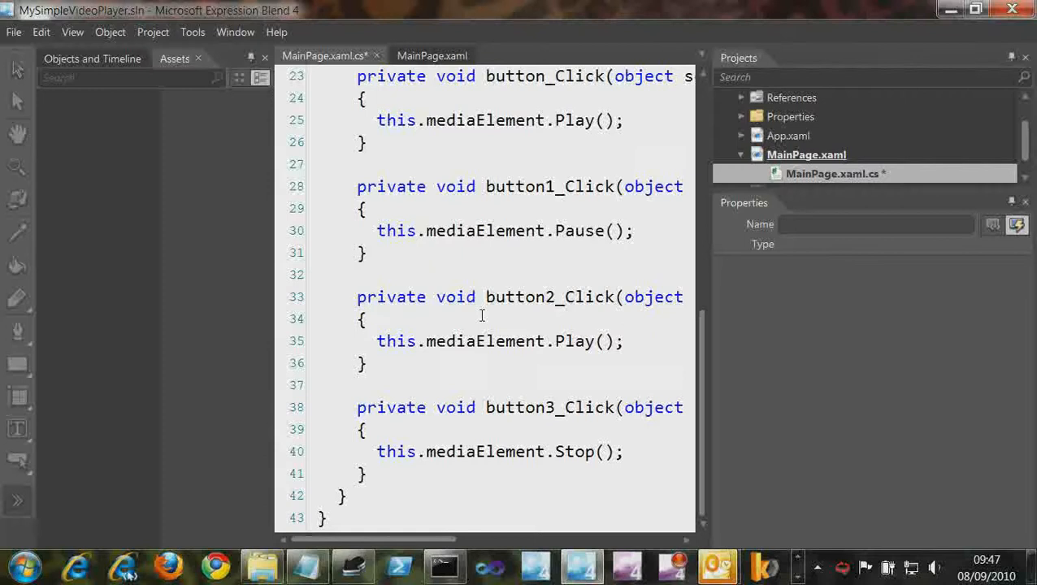
{"action": "left_click", "coordinate": [481, 316]}
Close Expression Blend and save the changes to MainPage.xaml.cs
{"action": "left_click", "coordinate": [1012, 9]}
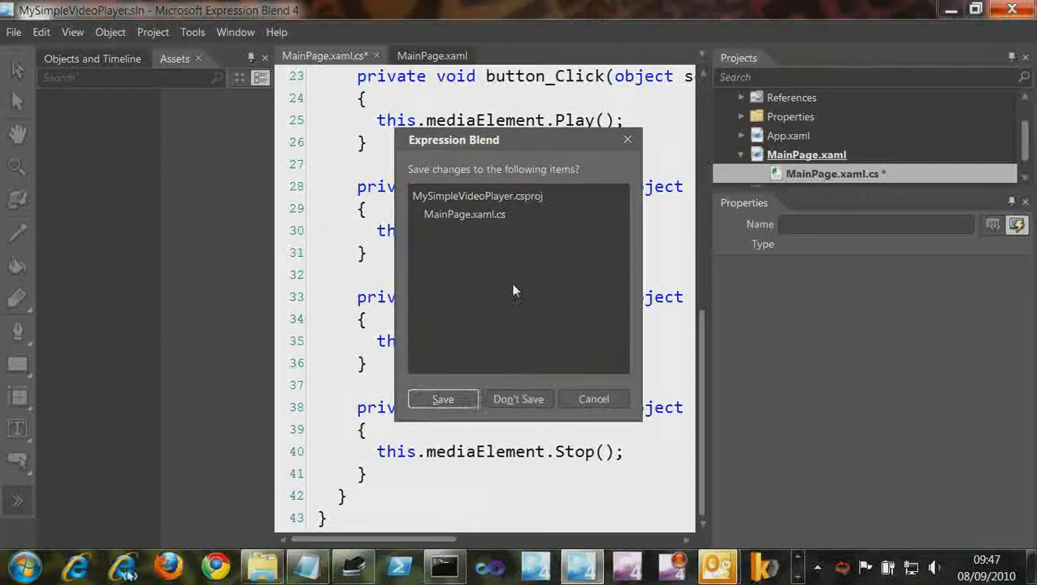
{"action": "left_click", "coordinate": [430, 400]}
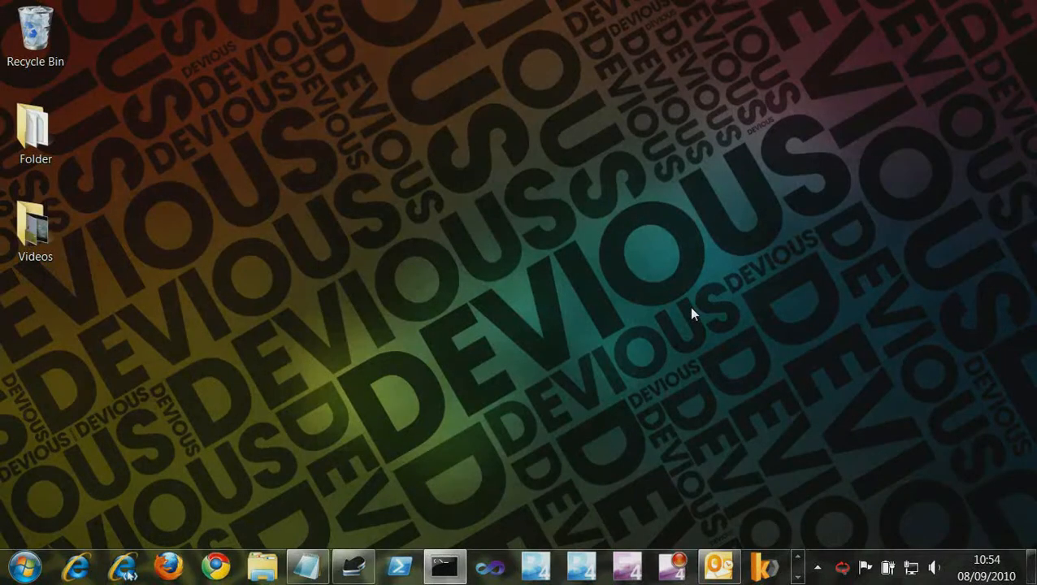
Switch to Expression Encoder 4 and create a new Silverlight Project
{"action": "left_click", "coordinate": [631, 558]}
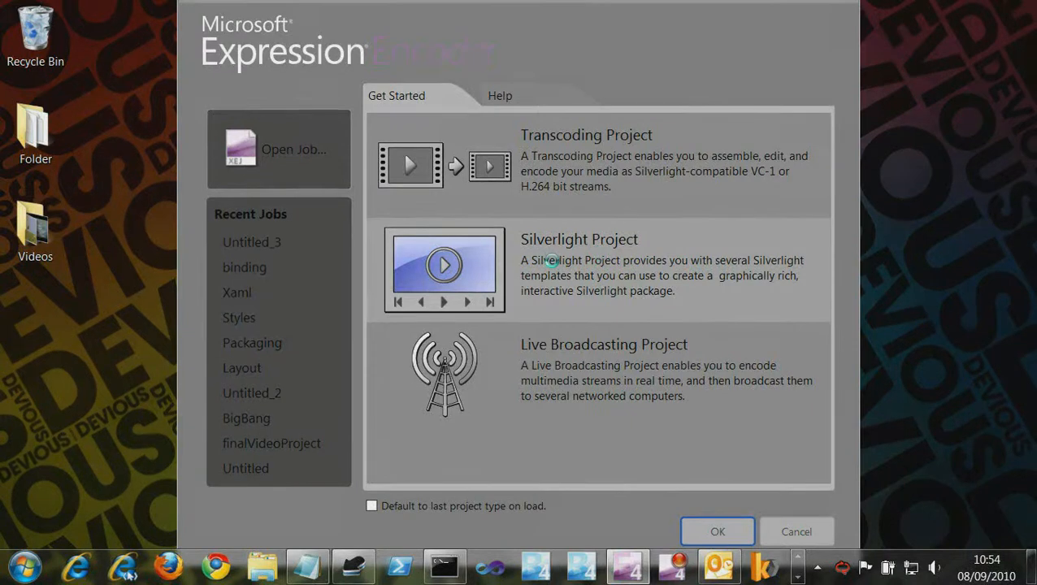
{"action": "double_click", "coordinate": [550, 260]}
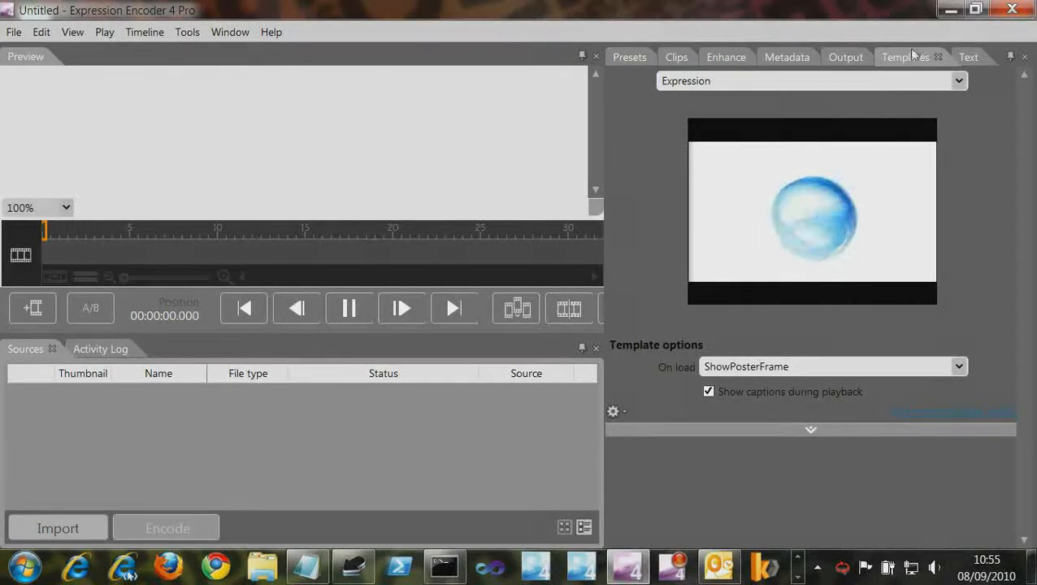
Import the Wildlife.wmv video from the desktop Videos folder into the project
{"action": "left_click", "coordinate": [232, 32]}
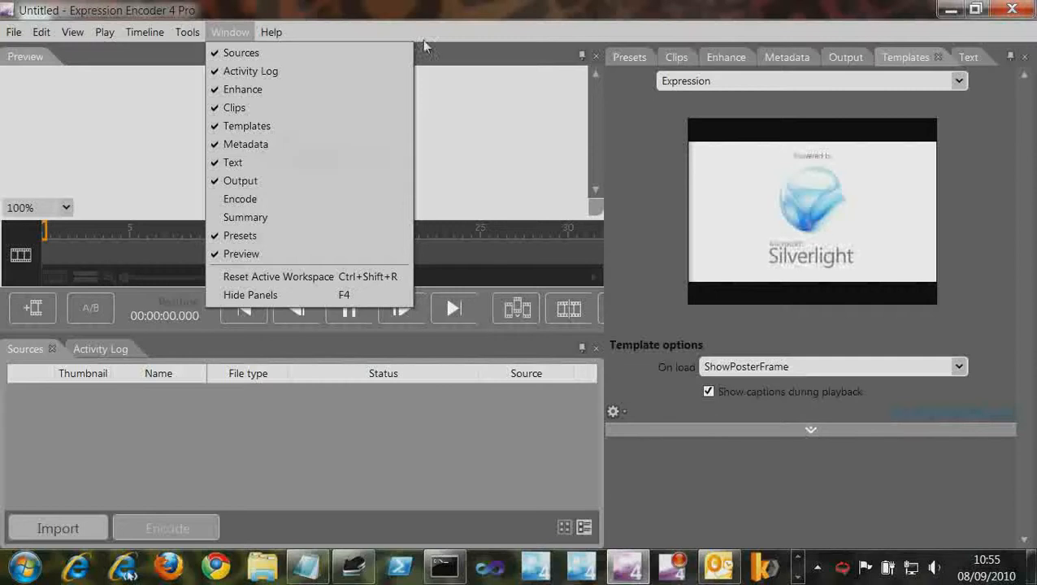
{"action": "left_click", "coordinate": [406, 16]}
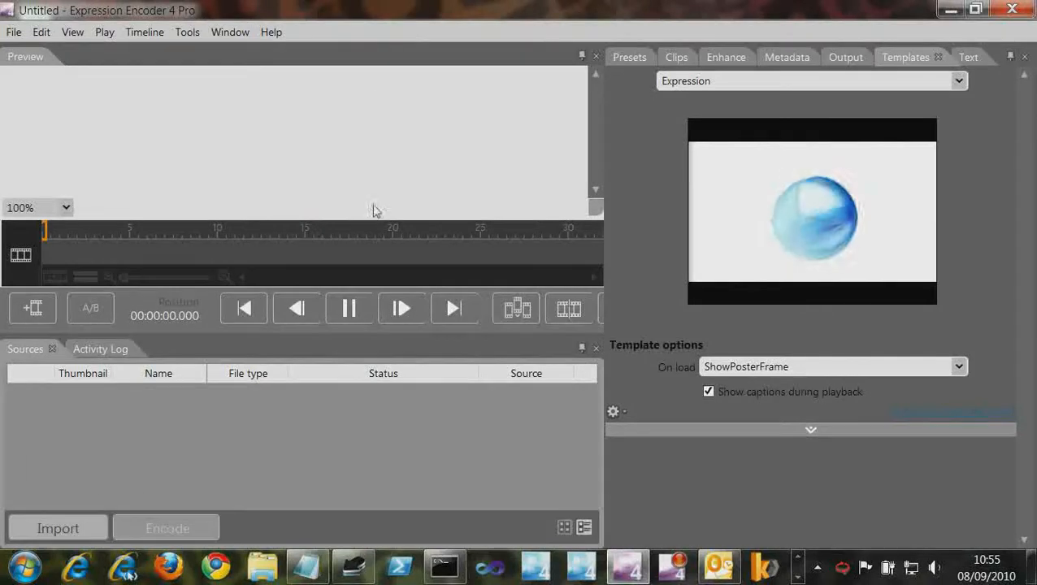
{"action": "left_click", "coordinate": [73, 524]}
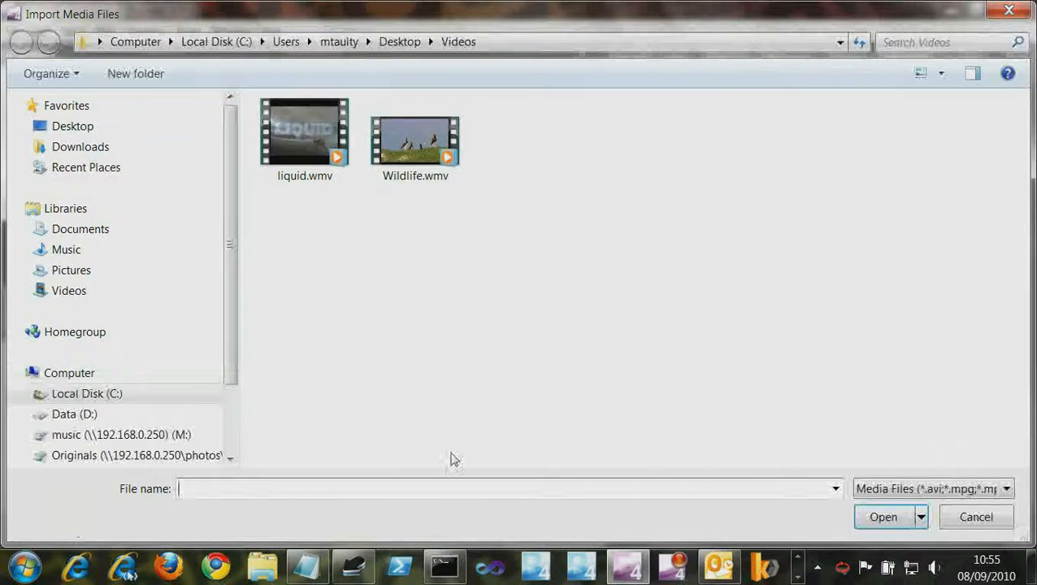
{"action": "left_click", "coordinate": [424, 156]}
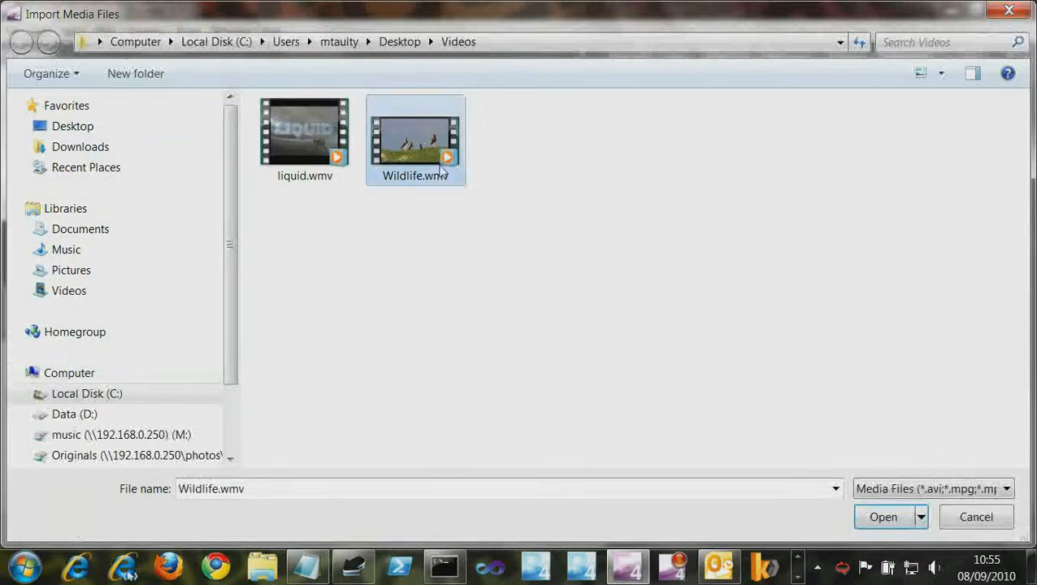
{"action": "left_click", "coordinate": [869, 521]}
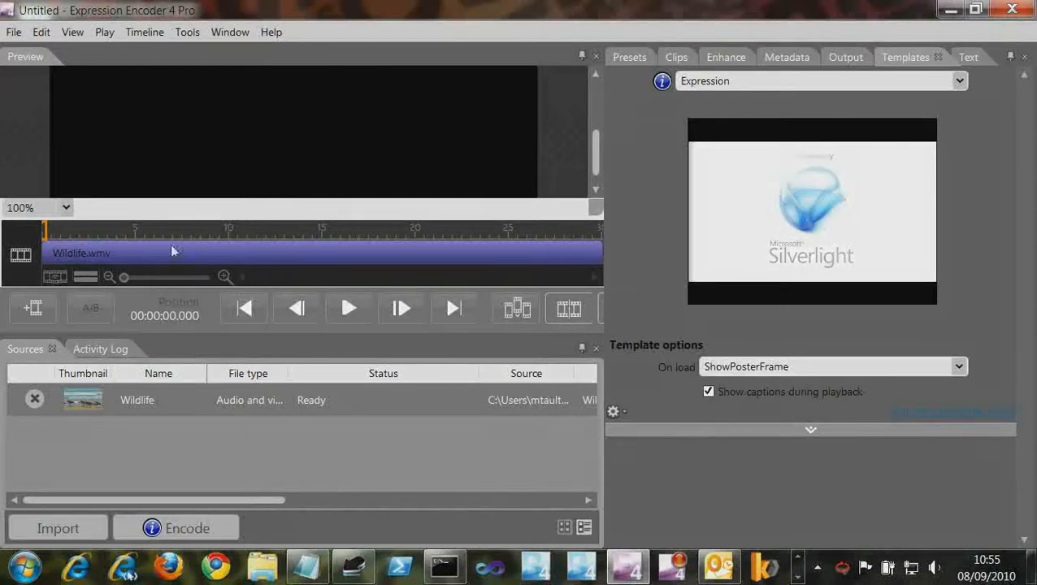
Move the playhead to about 0.4 seconds, enlarge the preview area and fit the video preview to the screen
{"action": "mouse_move", "coordinate": [45, 230]}
{"action": "left_mouse_down"}
{"action": "mouse_move", "coordinate": [447, 232]}
{"action": "mouse_move", "coordinate": [49, 231]}
{"action": "left_mouse_up"}
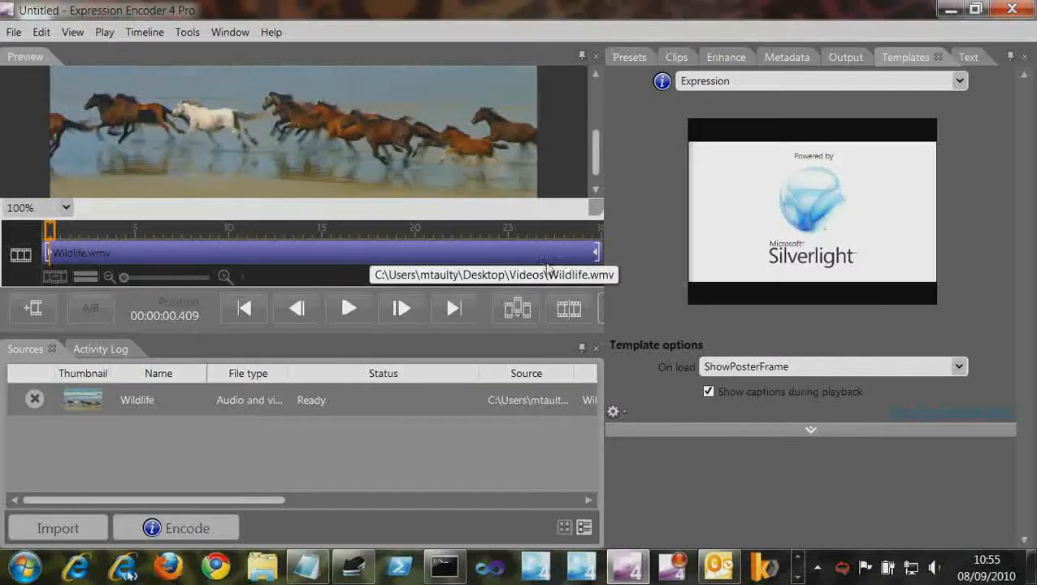
{"action": "left_click", "coordinate": [60, 206]}
{"action": "left_click_drag", "start_coordinate": [82, 288], "coordinate": [75, 398]}
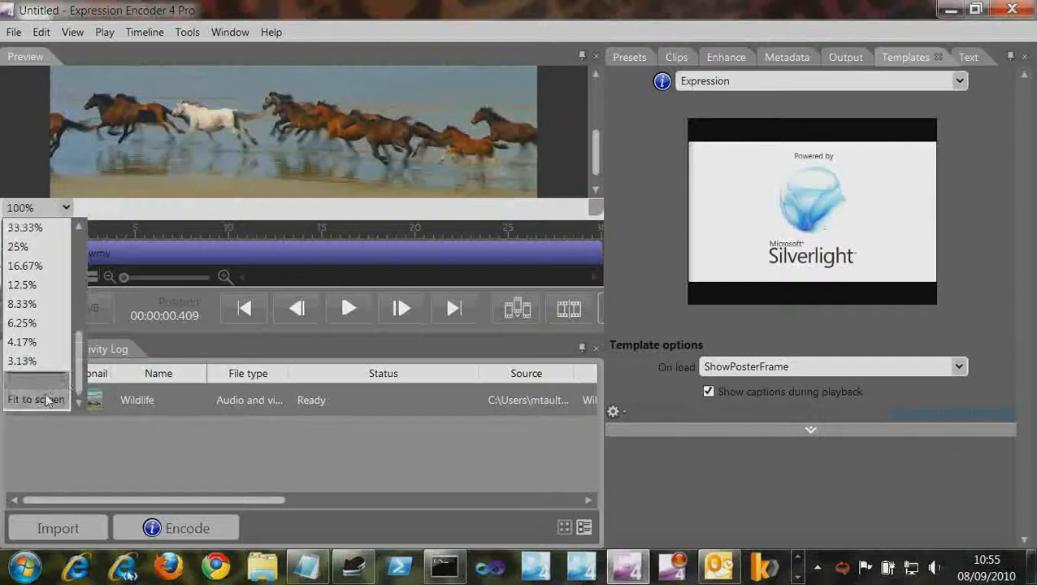
{"action": "left_click", "coordinate": [46, 398]}
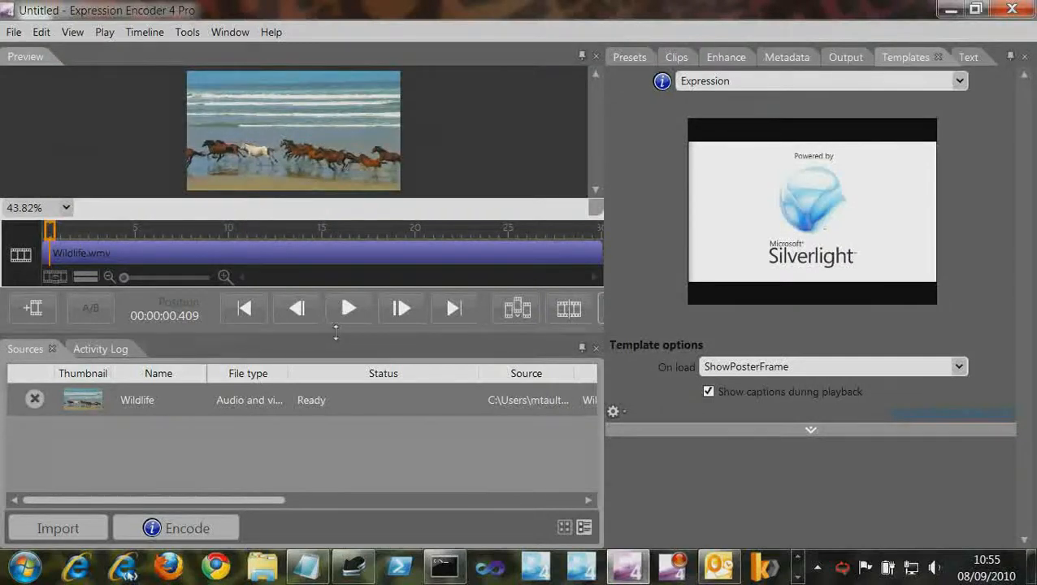
{"action": "left_click_drag", "start_coordinate": [338, 340], "coordinate": [337, 365]}
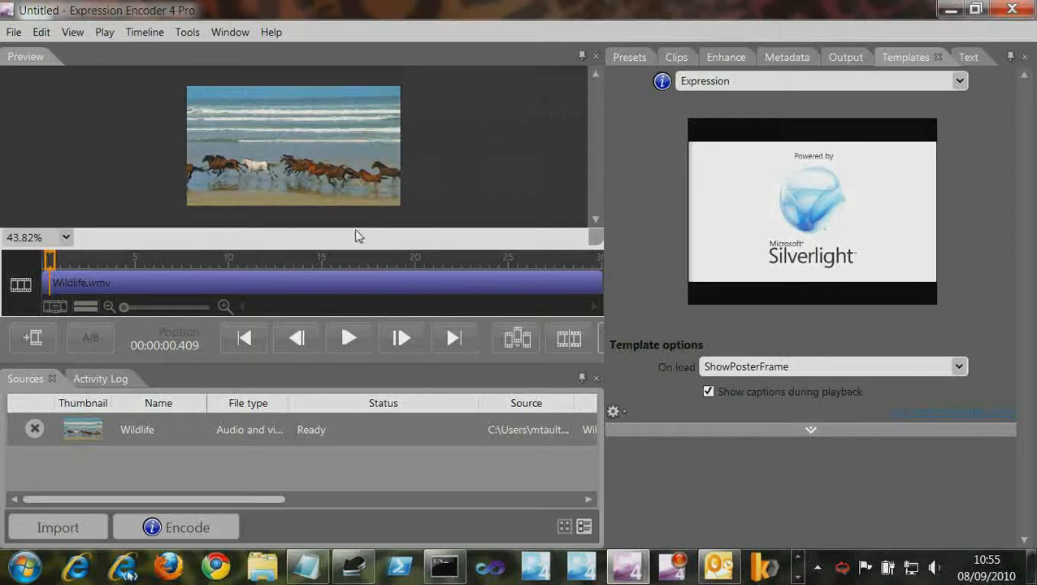
{"action": "left_click", "coordinate": [65, 237]}
{"action": "left_click", "coordinate": [29, 490]}
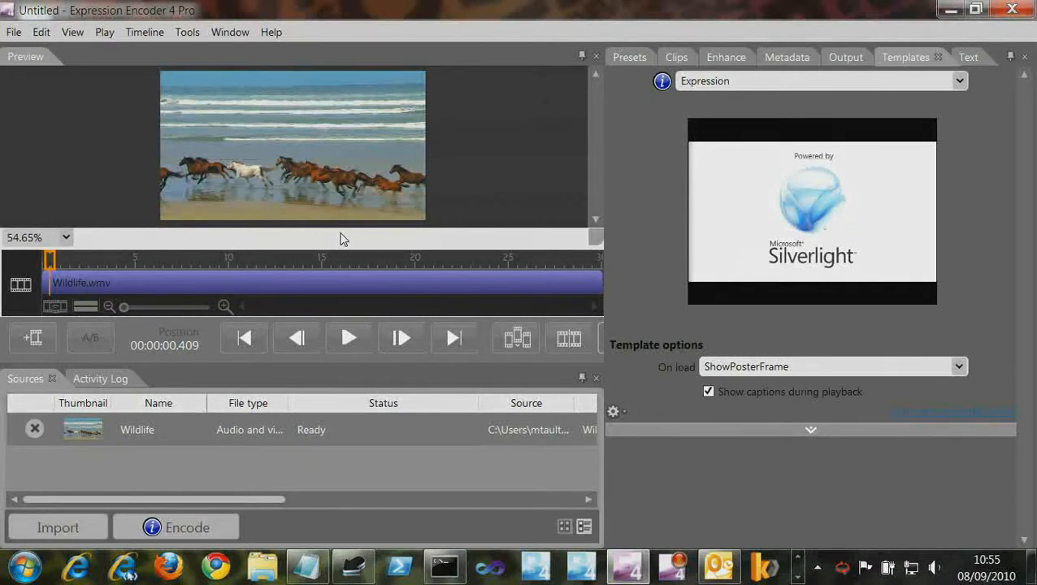
Apply the source encoding settings preset to the Wildlife video and fit the preview to the screen again
{"action": "left_click", "coordinate": [628, 60]}
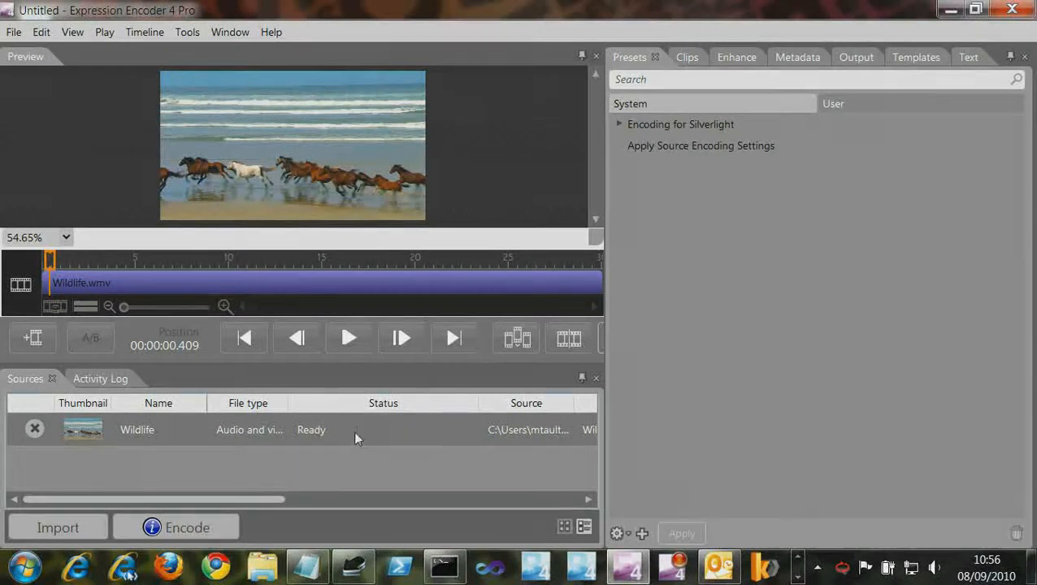
{"action": "left_click", "coordinate": [661, 146]}
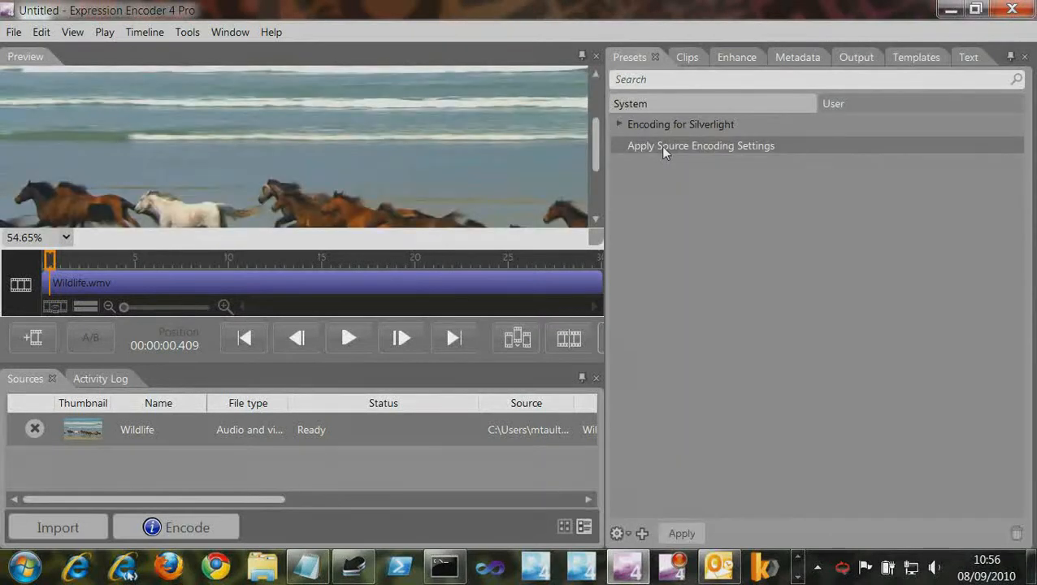
{"action": "left_click", "coordinate": [65, 237]}
{"action": "left_click", "coordinate": [45, 424]}
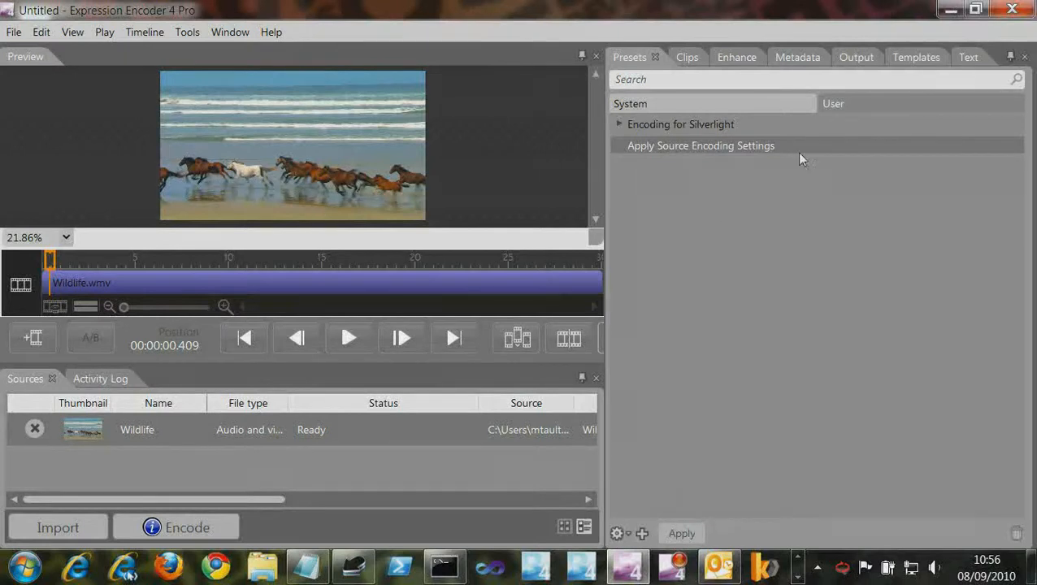
Try the Archetype player template and choose Black Glass as the template for the output
{"action": "left_click", "coordinate": [912, 56]}
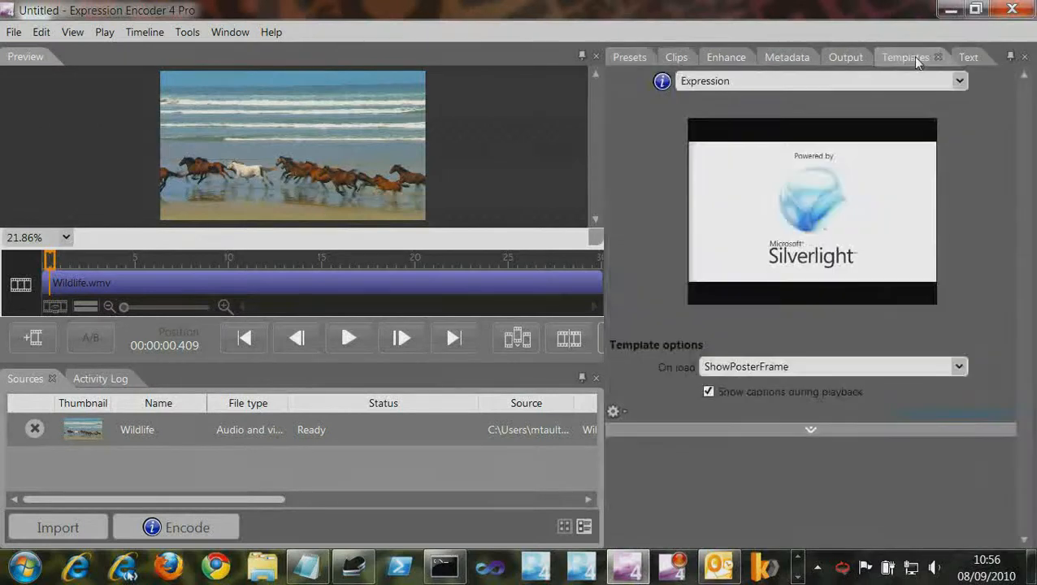
{"action": "left_click", "coordinate": [959, 81]}
{"action": "scroll", "coordinate": [935, 105], "scroll_direction": "up", "scroll_amount": 2}
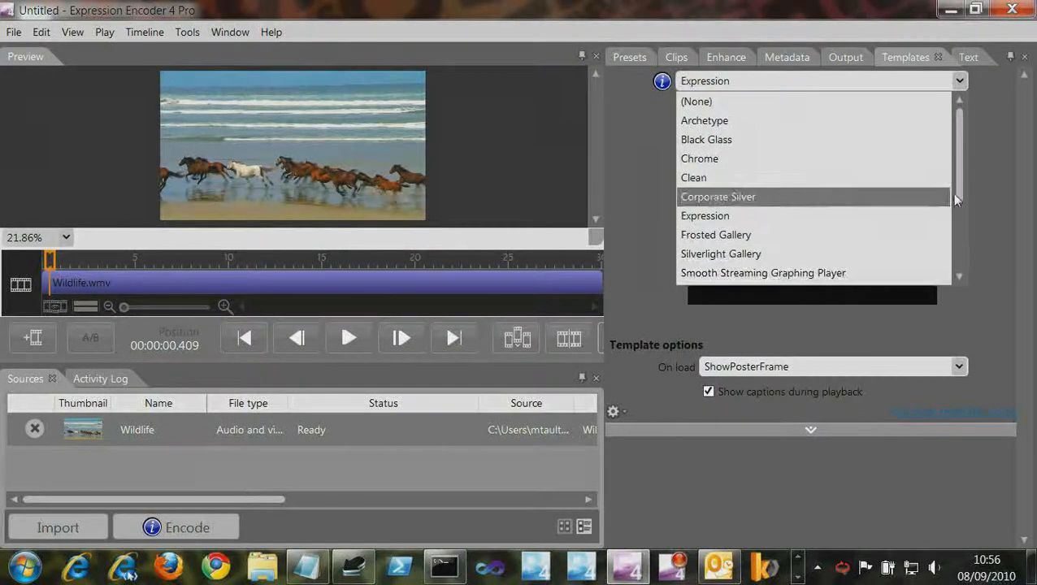
{"action": "left_click_drag", "start_coordinate": [961, 180], "coordinate": [959, 150]}
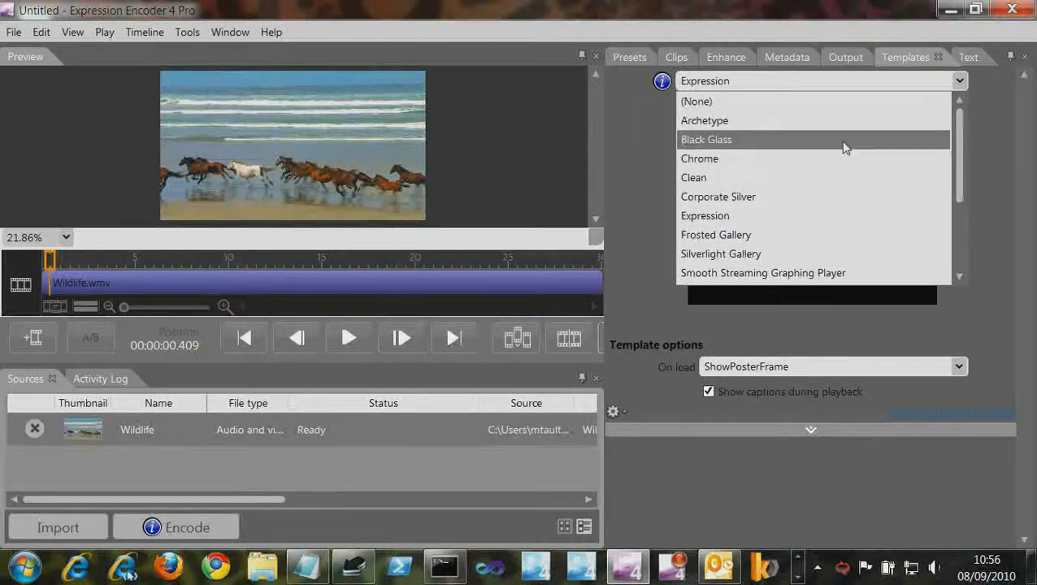
{"action": "left_click", "coordinate": [757, 127]}
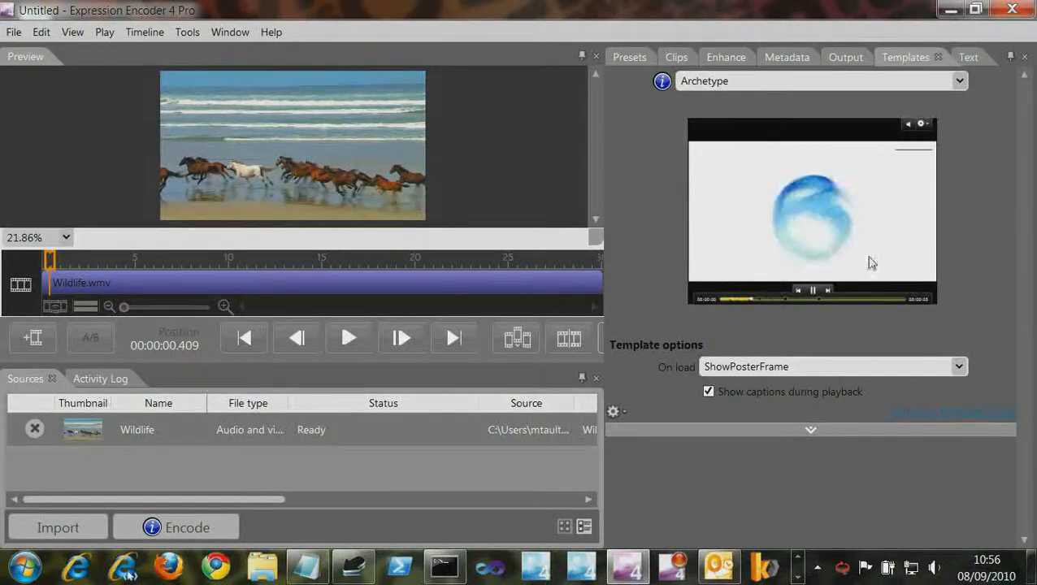
{"action": "left_click", "coordinate": [742, 88]}
{"action": "left_click", "coordinate": [736, 116]}
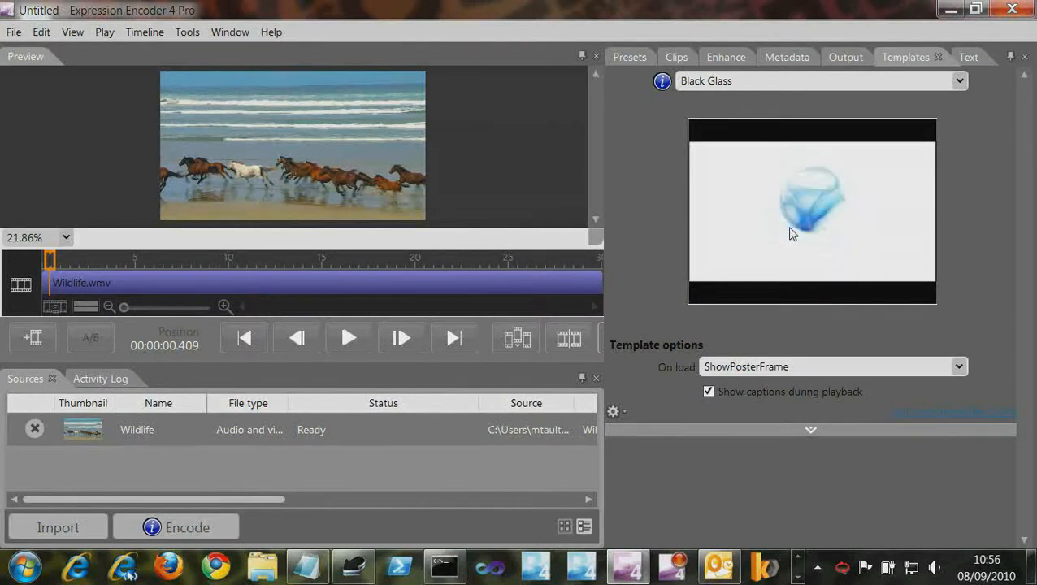
Set the Black Glass template to ShowVideoPaused on load and its scale mode to StretchDistorted
{"action": "left_click", "coordinate": [809, 430]}
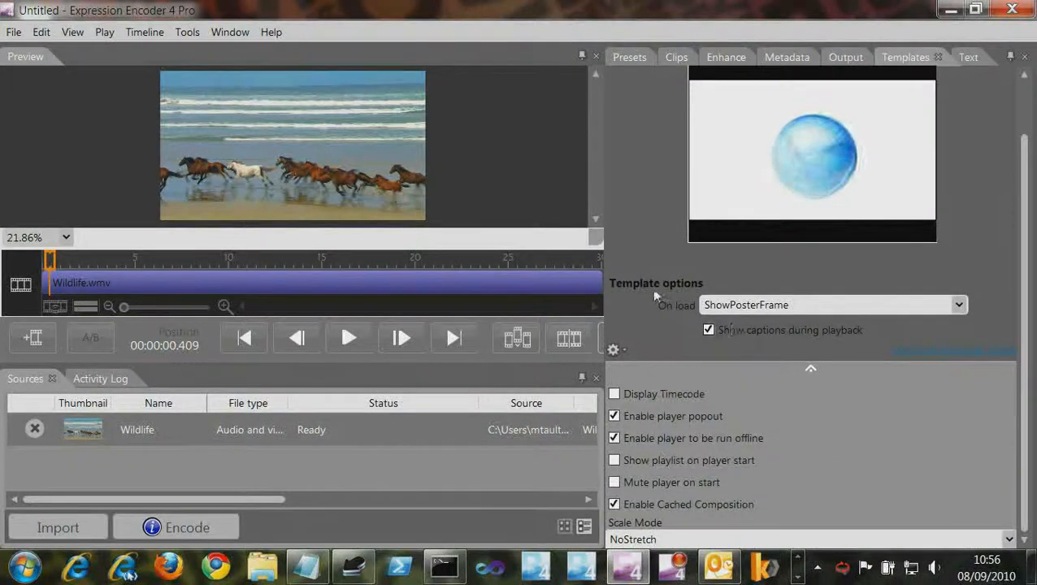
{"action": "left_click", "coordinate": [764, 305]}
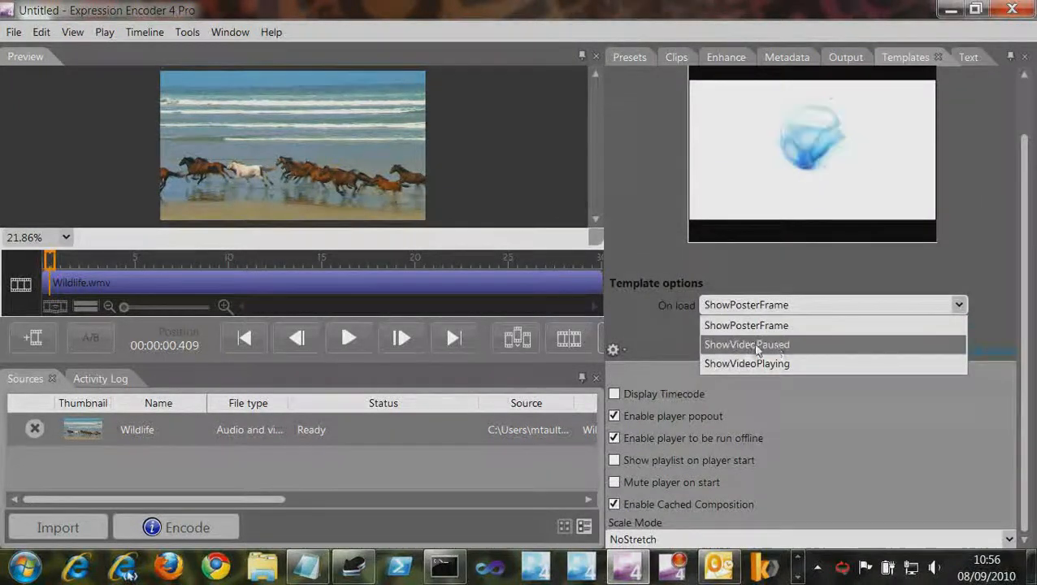
{"action": "left_click", "coordinate": [752, 344]}
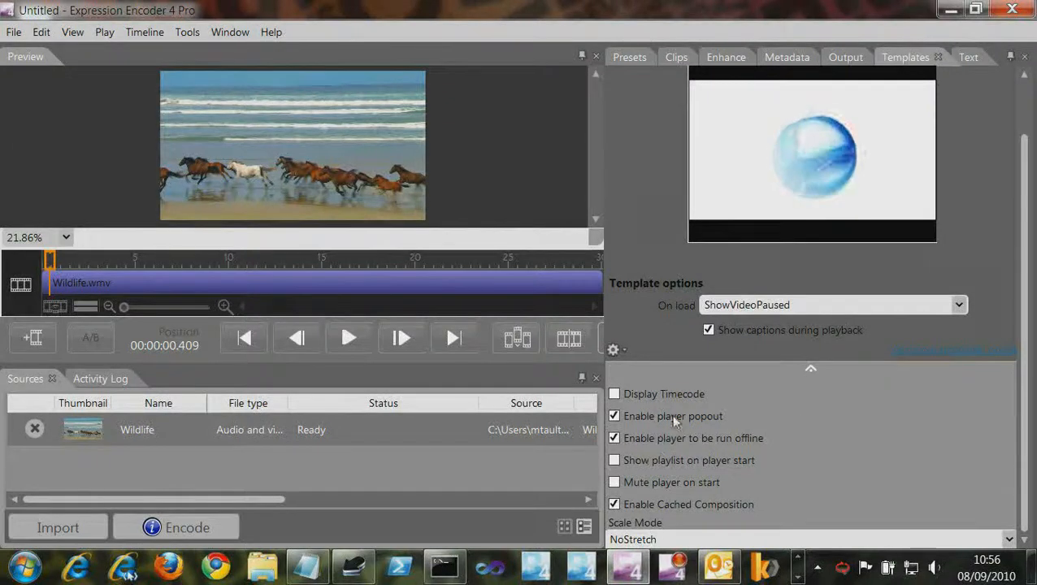
{"action": "left_click", "coordinate": [865, 539]}
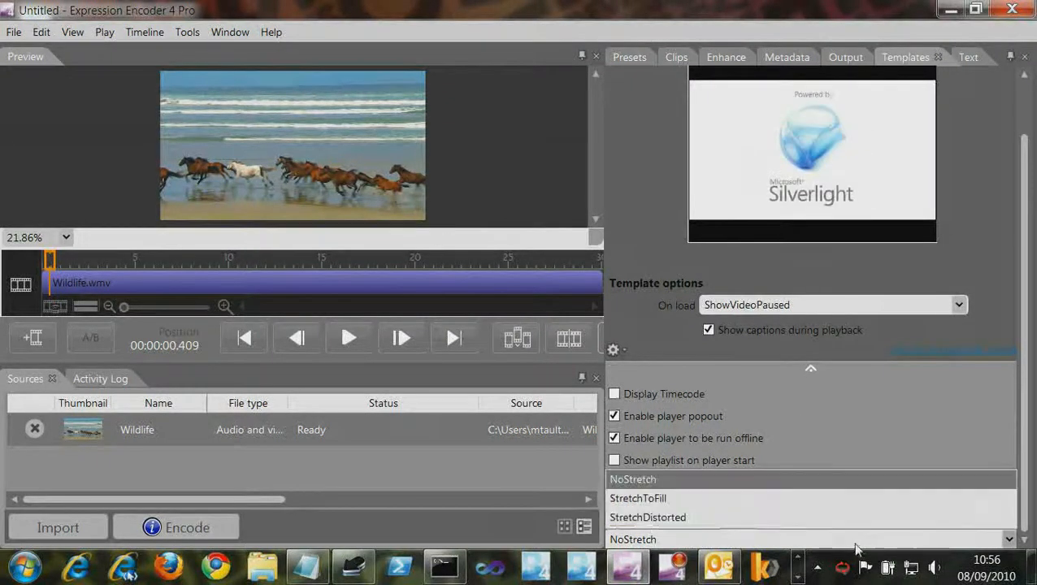
{"action": "left_click", "coordinate": [680, 518]}
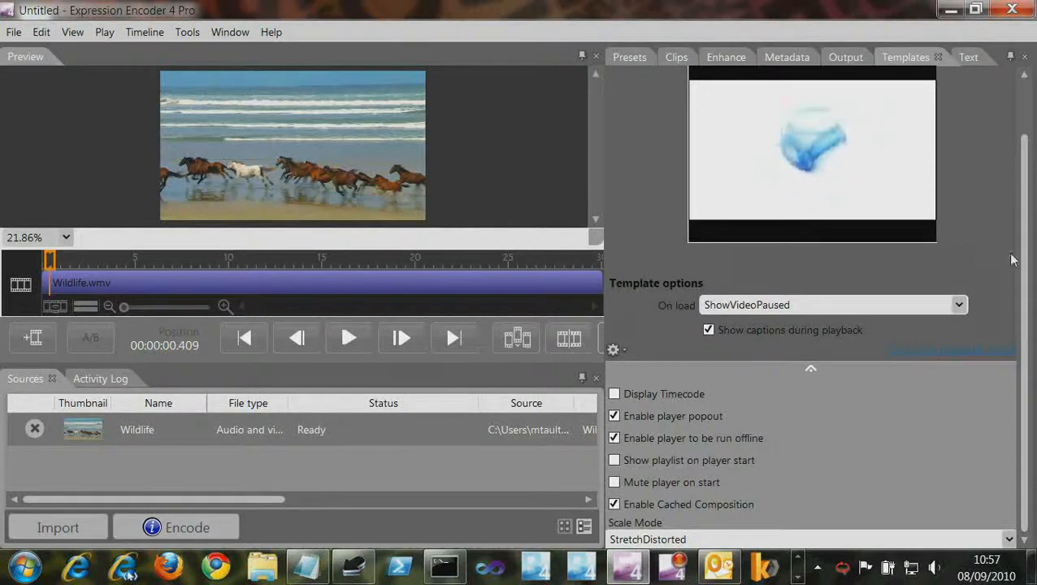
{"action": "scroll", "coordinate": [1028, 193], "scroll_direction": "up", "scroll_amount": 2}
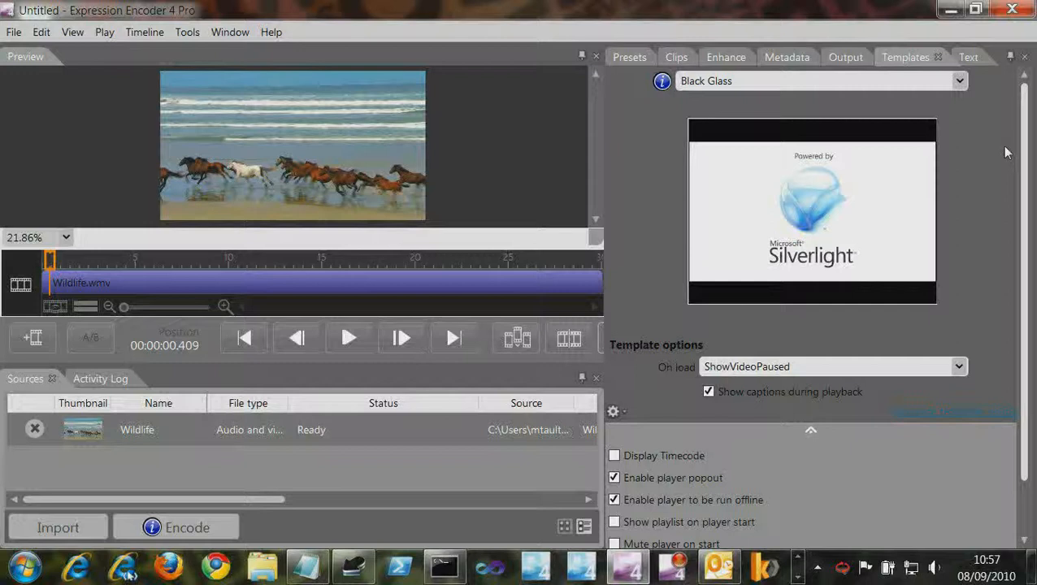
Examine the video's metadata, markers and script commands, its enhancement settings and the clip start and end times
{"action": "left_click", "coordinate": [792, 58]}
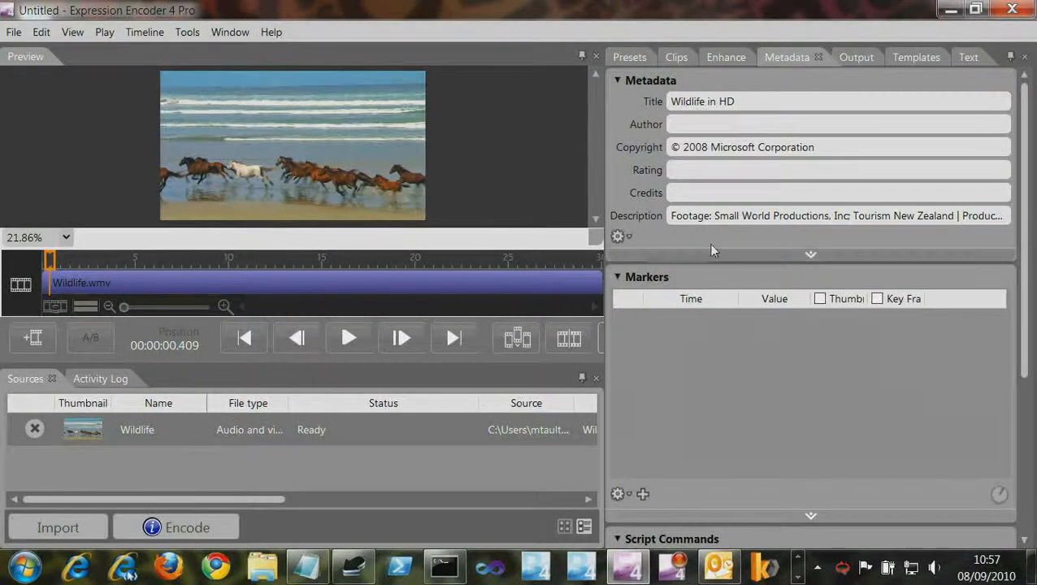
{"action": "left_click", "coordinate": [619, 81]}
{"action": "left_click", "coordinate": [621, 108]}
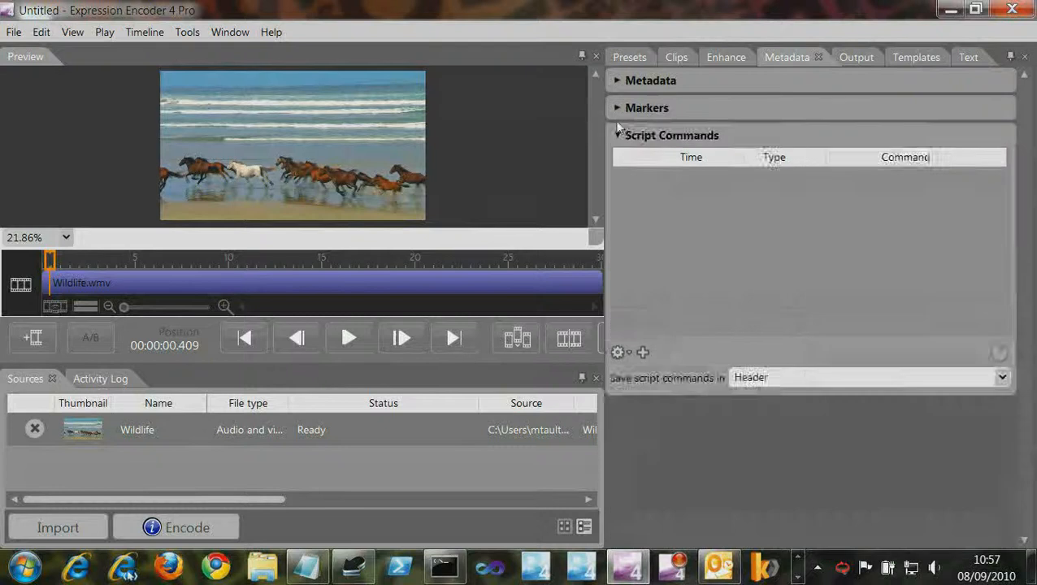
{"action": "left_click", "coordinate": [616, 135]}
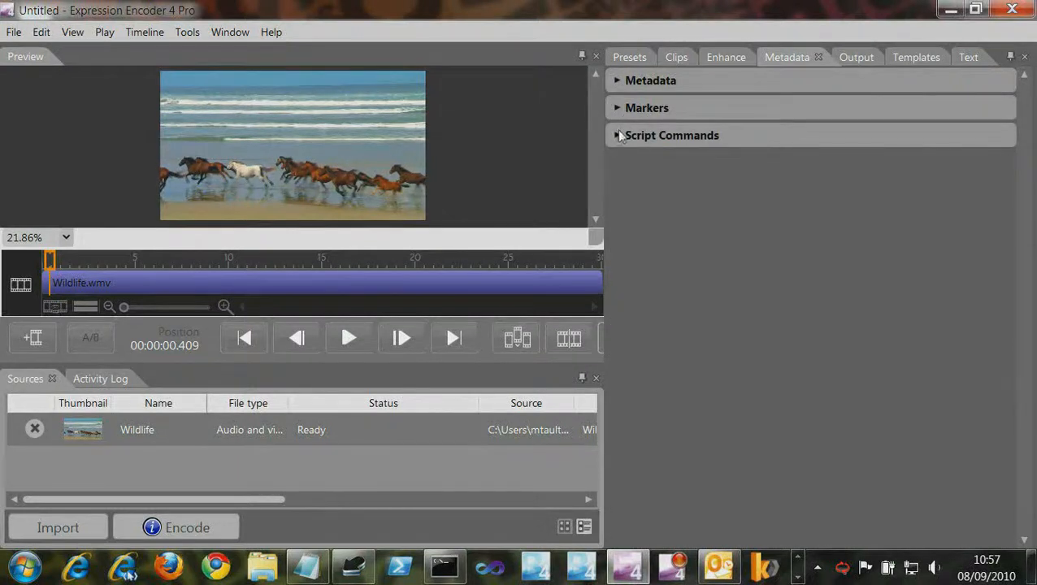
{"action": "left_click", "coordinate": [621, 108]}
{"action": "left_click", "coordinate": [616, 81]}
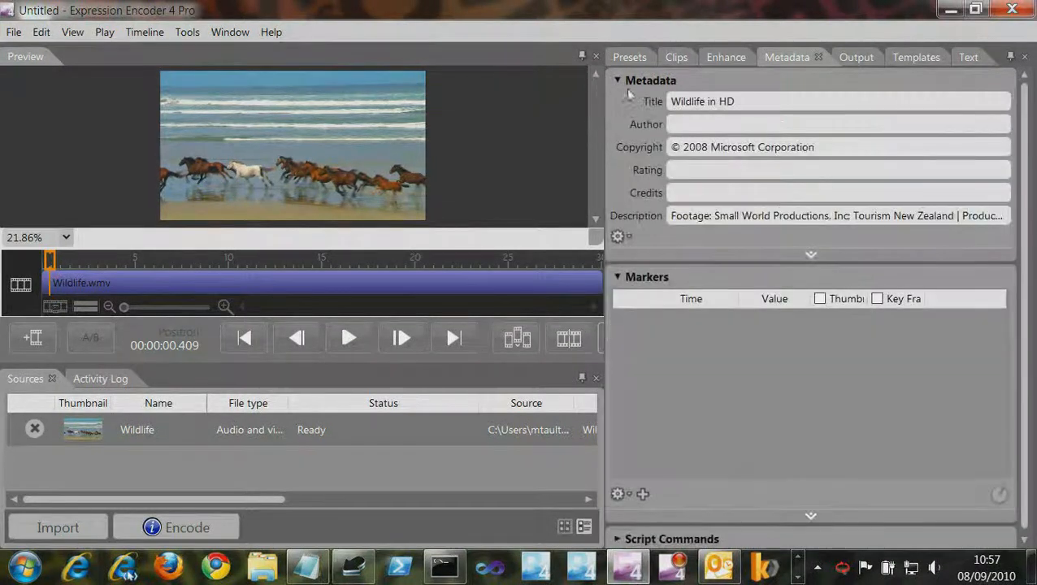
{"action": "left_click", "coordinate": [715, 58]}
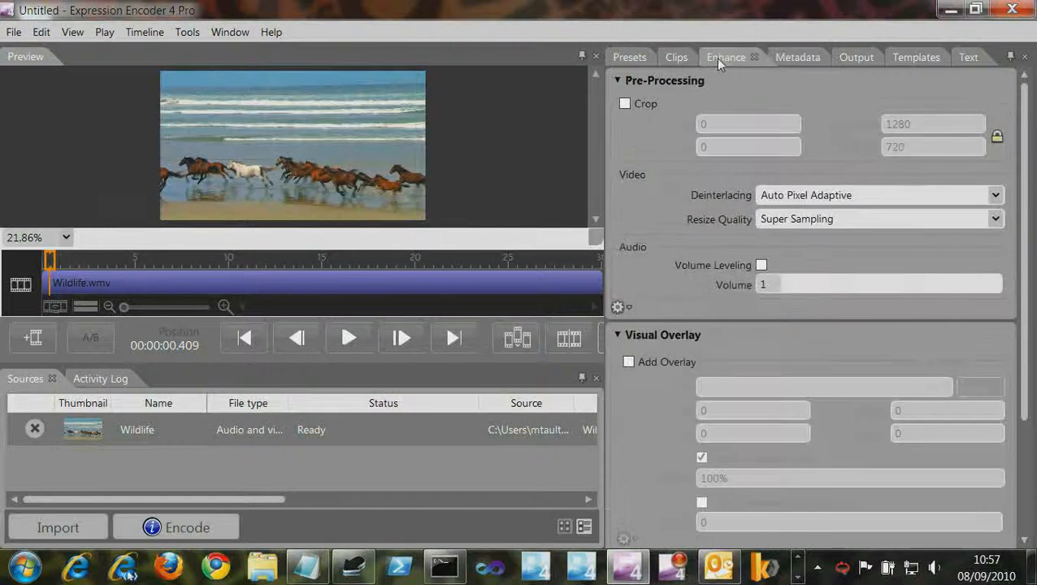
{"action": "left_click", "coordinate": [676, 58]}
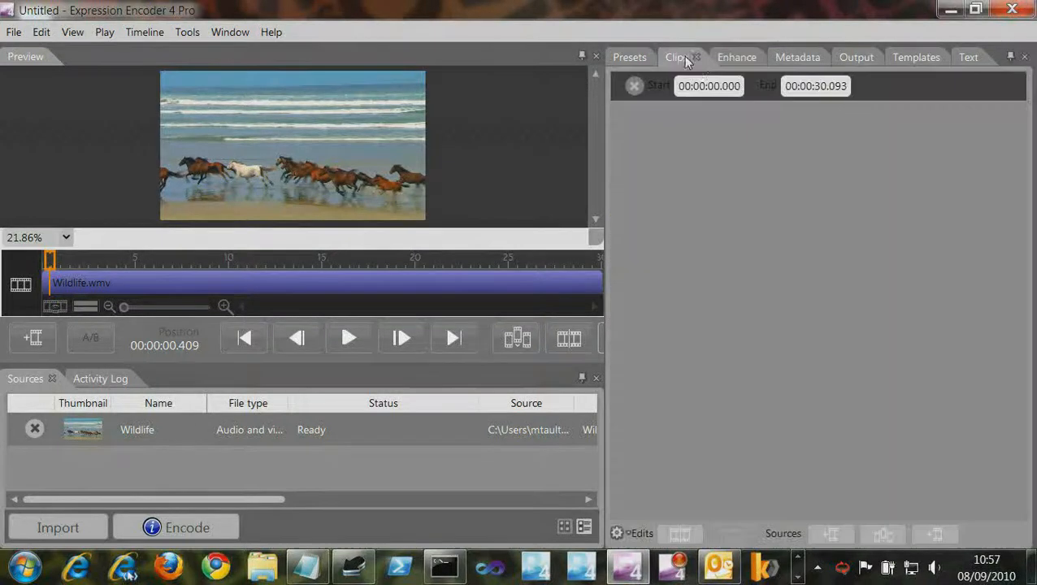
Set a custom output thumbnail from the video frame at 00:00:09.731
{"action": "left_click", "coordinate": [864, 57]}
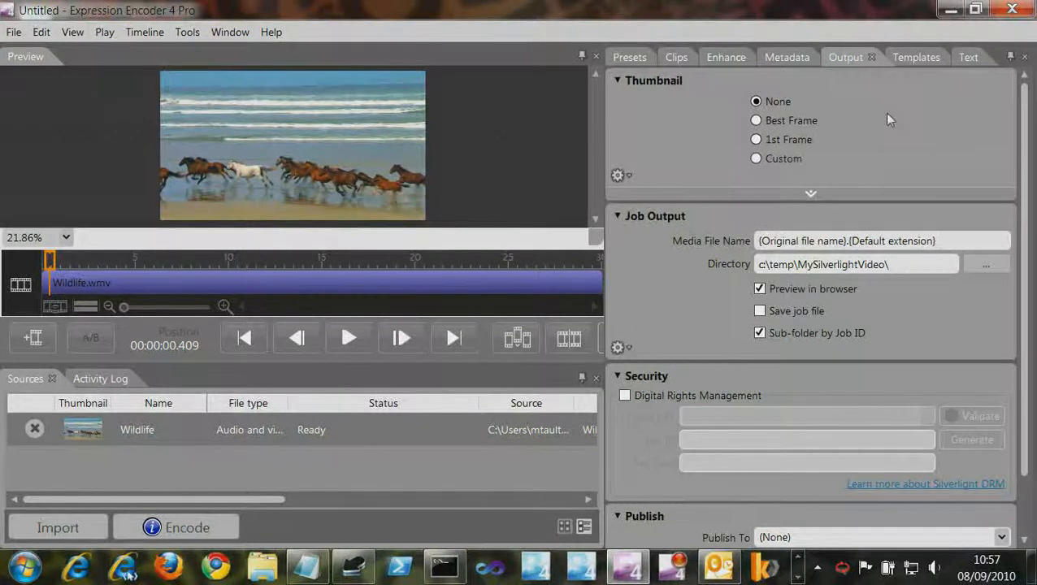
{"action": "left_click_drag", "start_coordinate": [64, 259], "coordinate": [225, 259]}
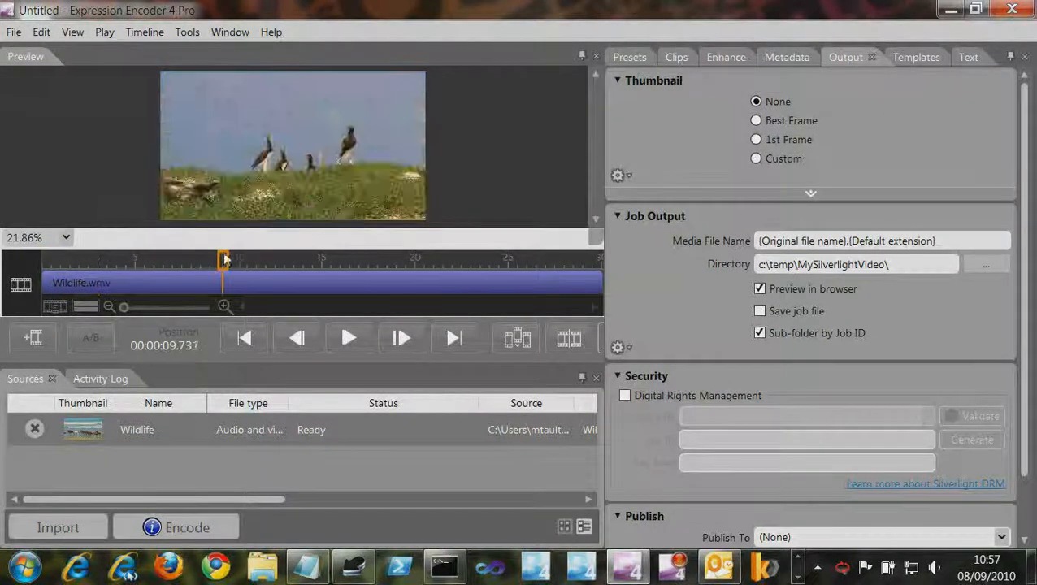
{"action": "left_click", "coordinate": [755, 159]}
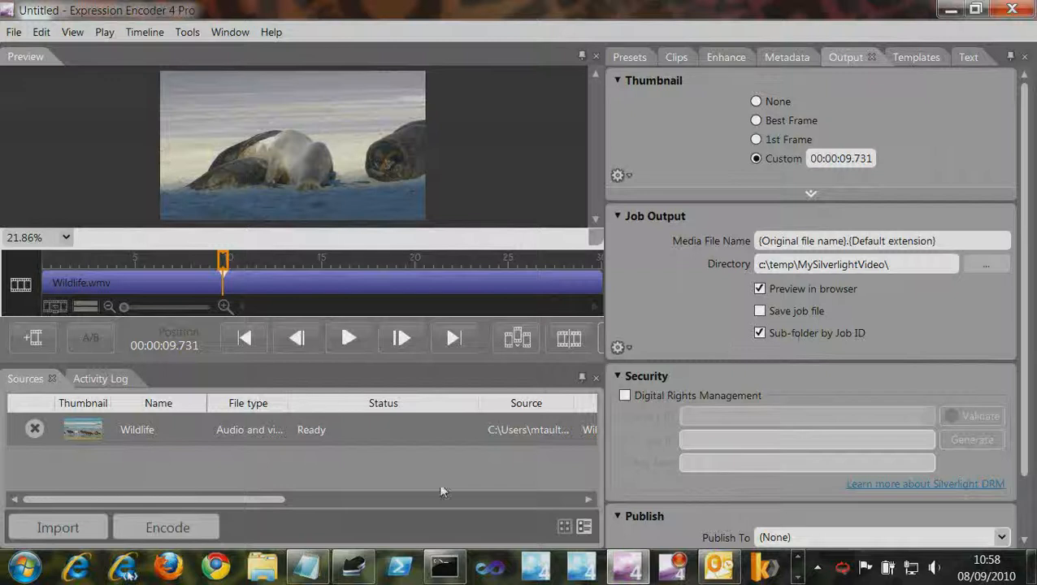
Encode the Wildlife video, open the player preview in the browser and dismiss the development server notification
{"action": "left_click", "coordinate": [170, 528]}
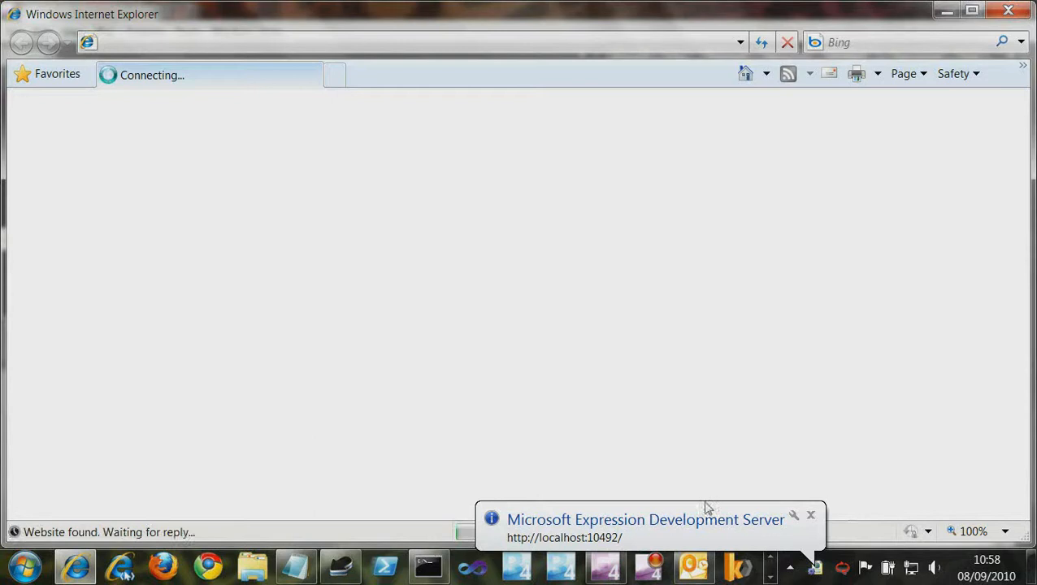
{"action": "left_click", "coordinate": [810, 515]}
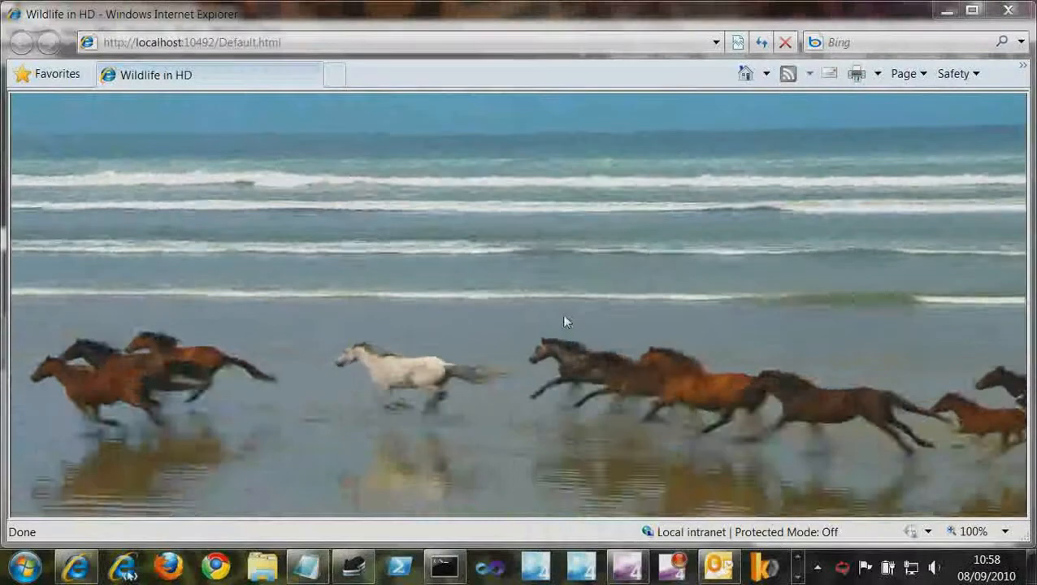
Mute the sound in the previewed Wildlife player and pause the video
{"action": "mouse_move", "coordinate": [554, 492]}
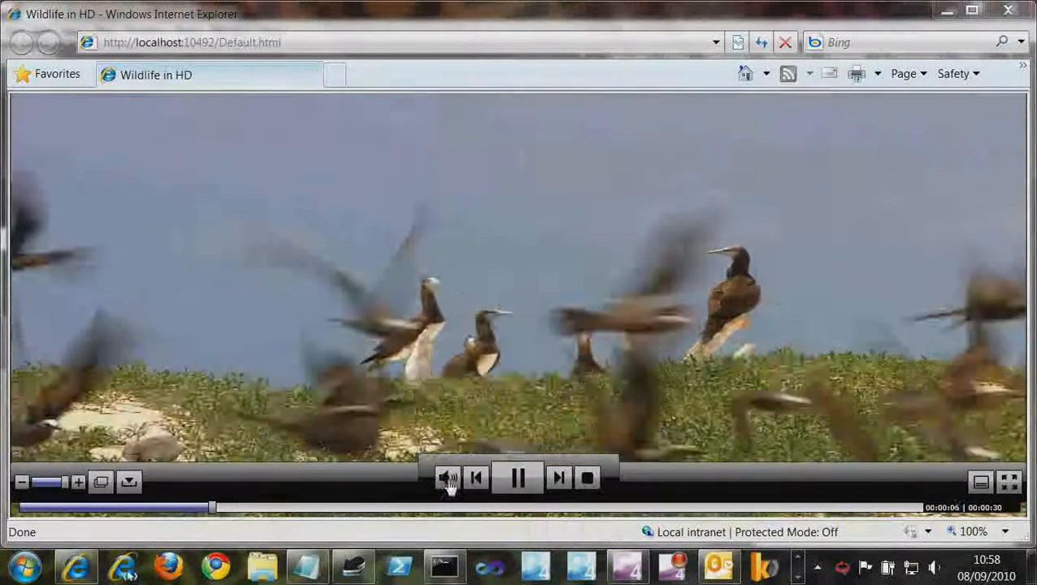
{"action": "left_click", "coordinate": [449, 480]}
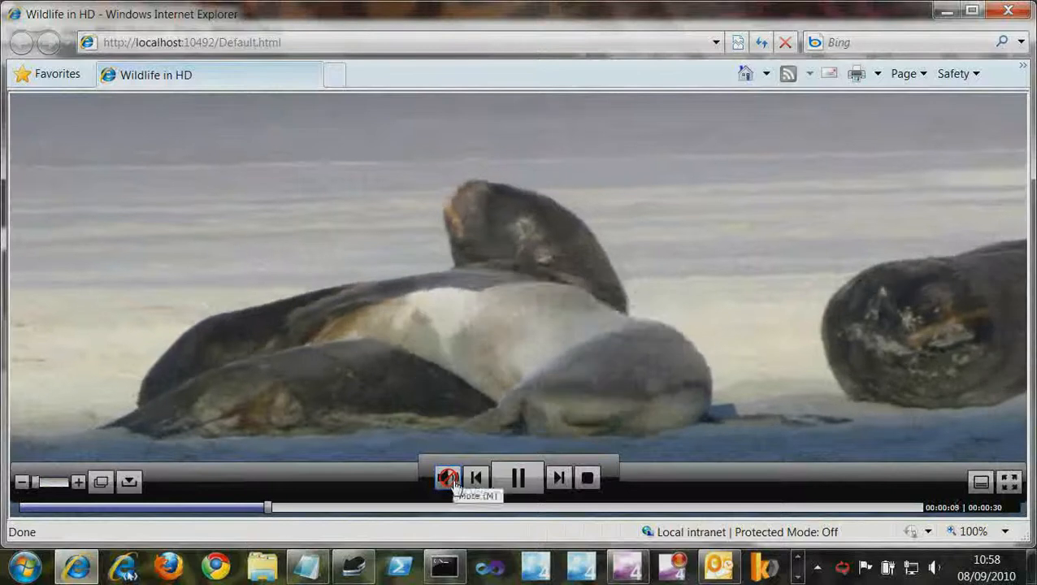
{"action": "left_click", "coordinate": [518, 479]}
{"action": "left_click", "coordinate": [518, 480]}
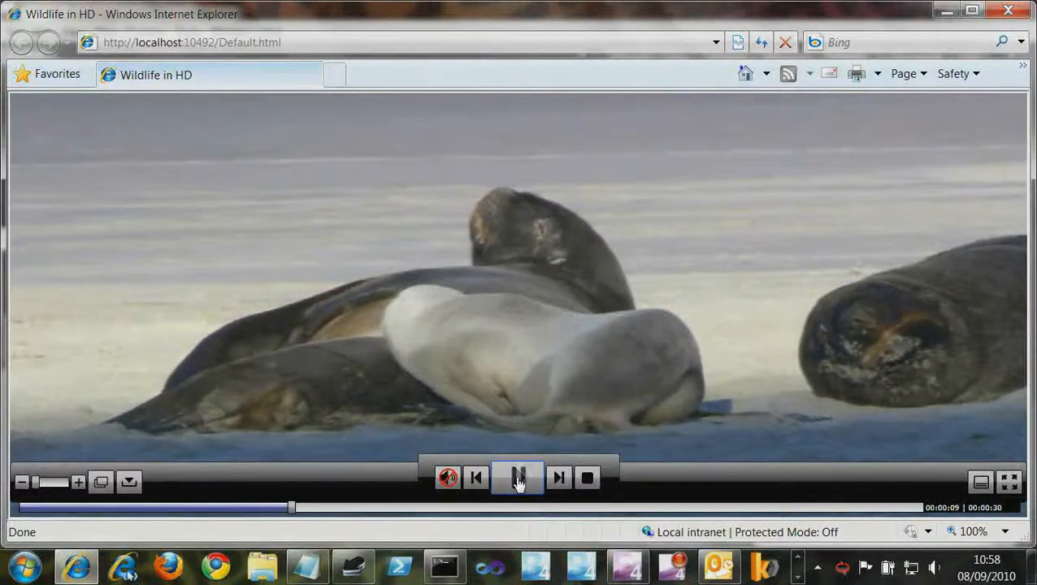
{"action": "left_click", "coordinate": [517, 480]}
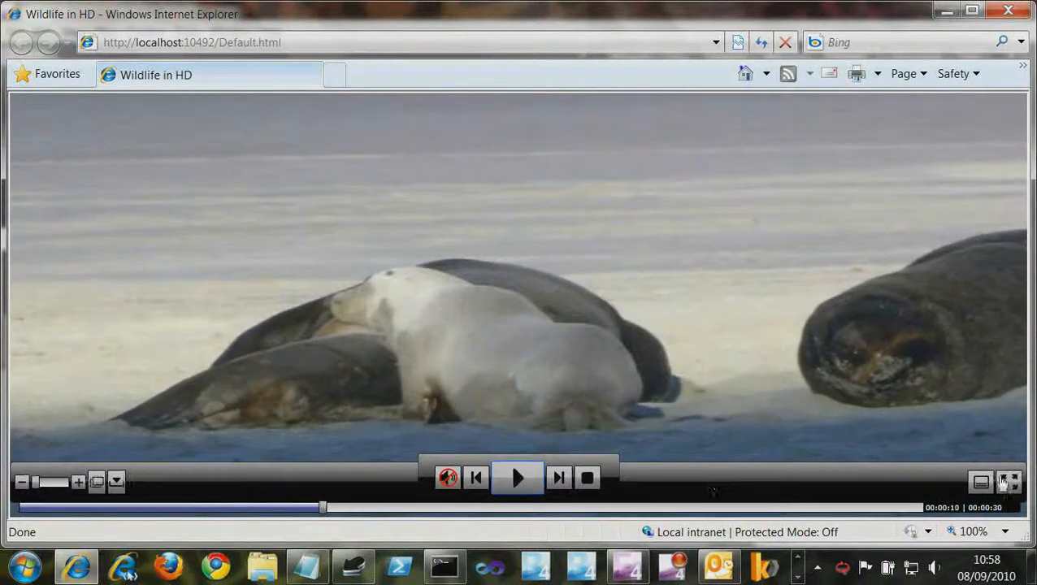
Switch the player to full screen and back twice, and play the video briefly before pausing it again
{"action": "left_click", "coordinate": [1009, 482]}
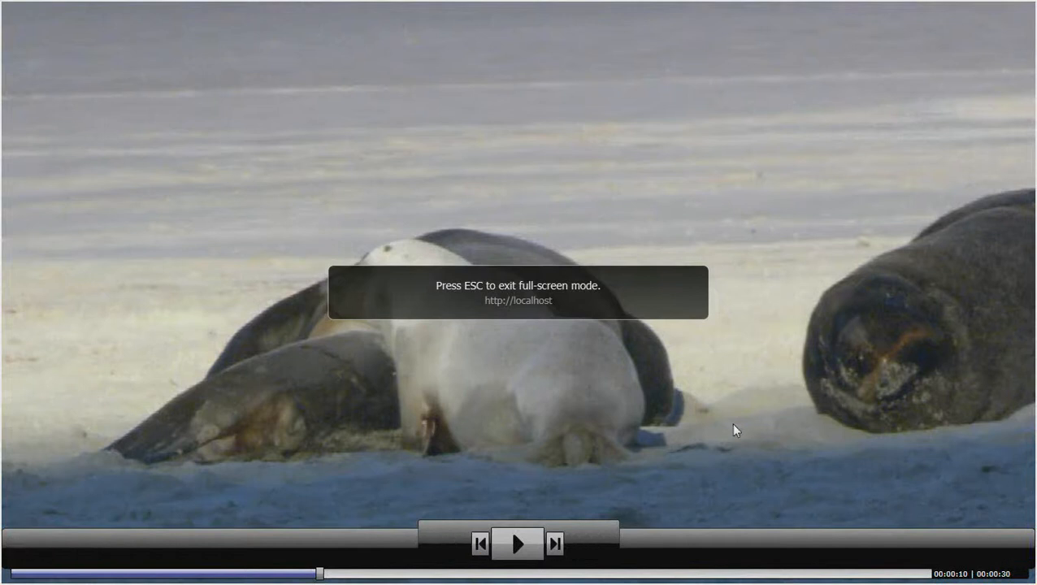
{"action": "key", "text": "Escape"}
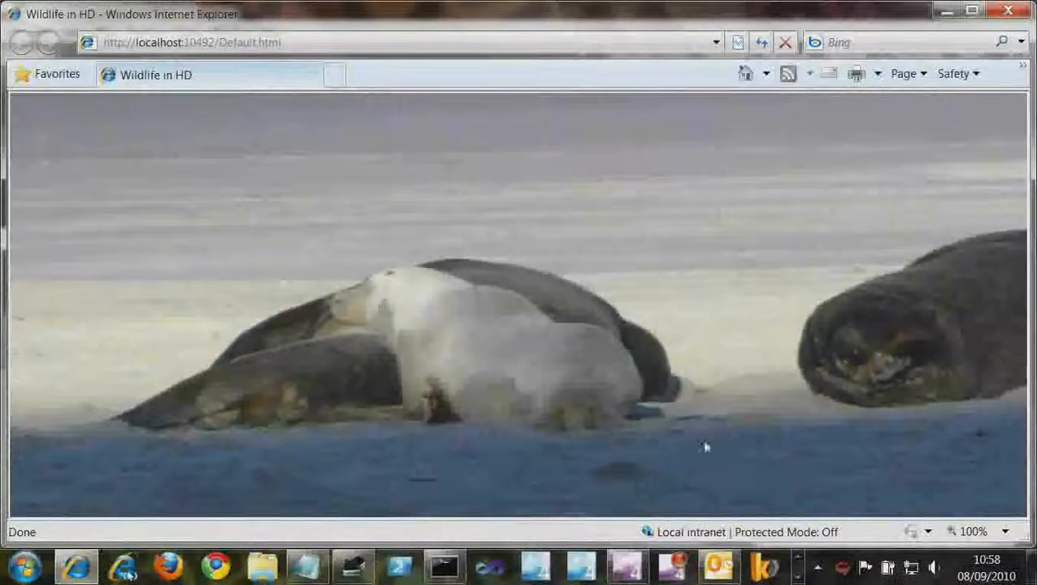
{"action": "double_click", "coordinate": [416, 194]}
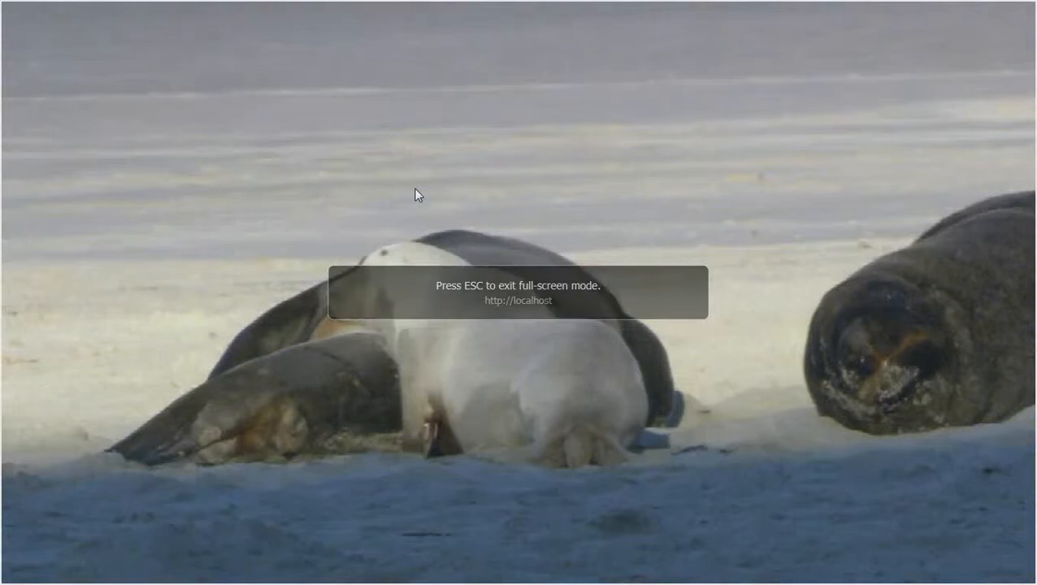
{"action": "double_click", "coordinate": [452, 240]}
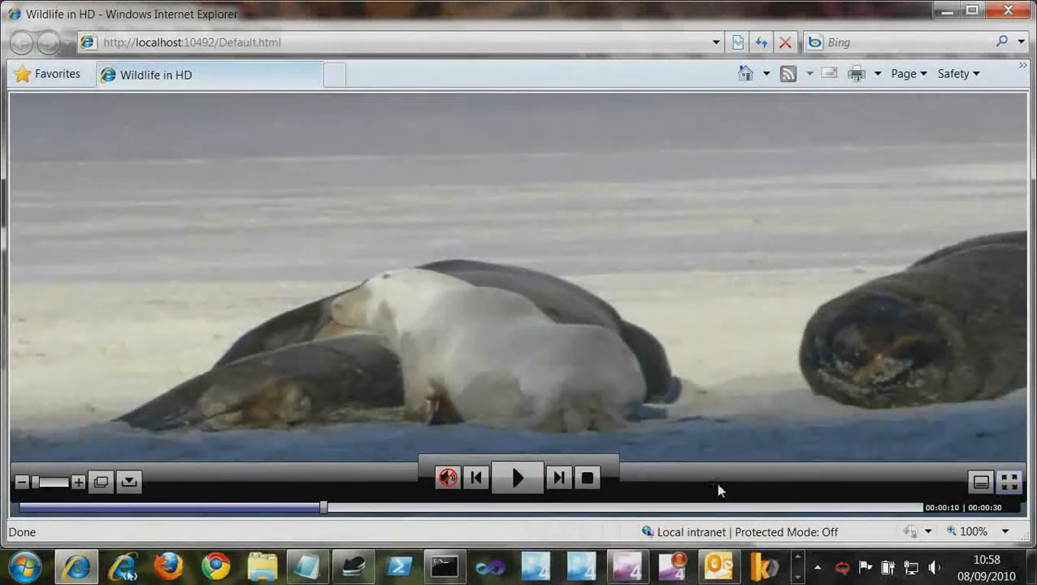
{"action": "left_click", "coordinate": [521, 480]}
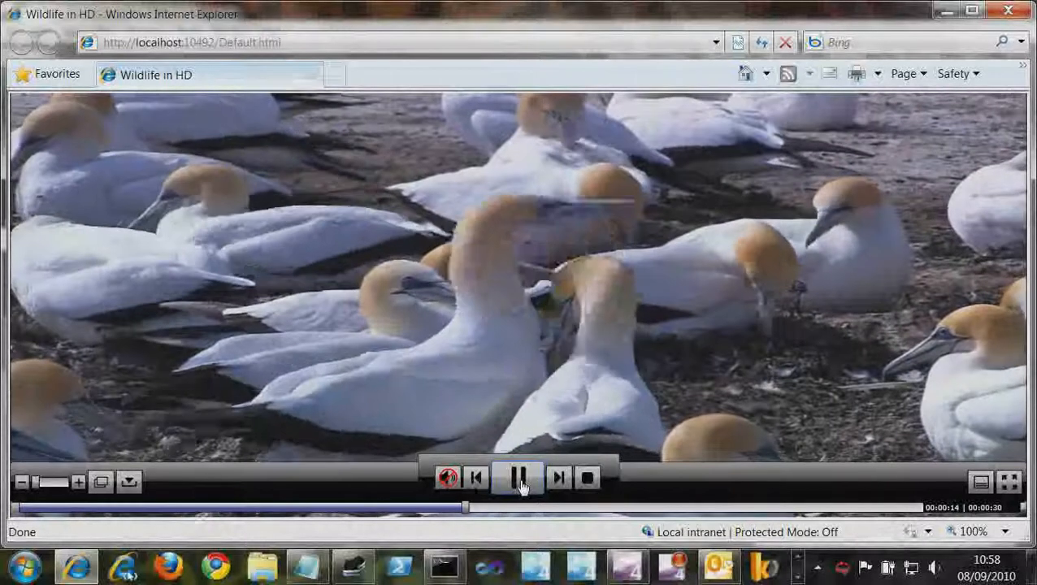
{"action": "left_click", "coordinate": [522, 479]}
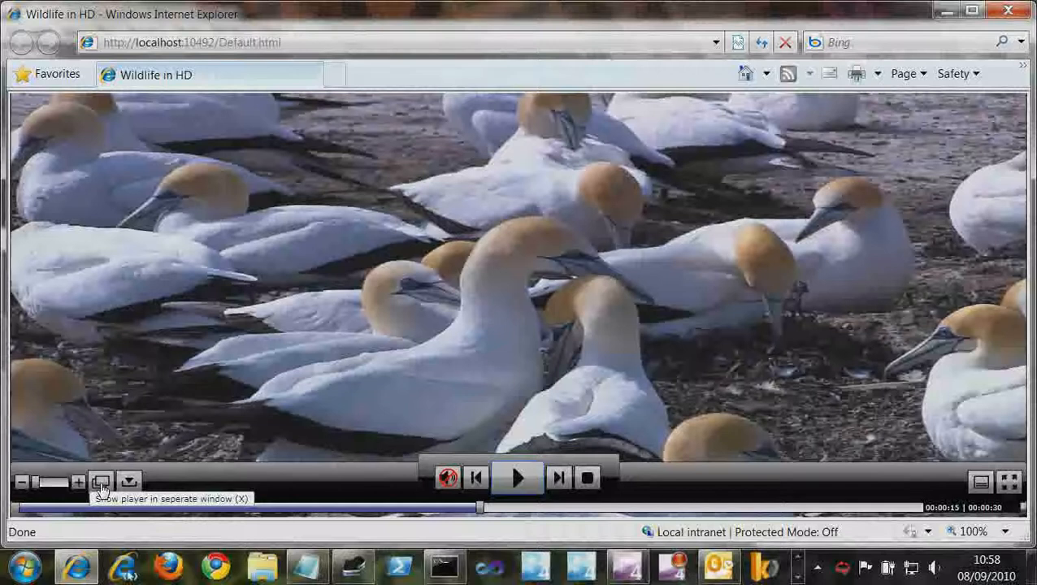
Show the player in a separate window, stop playback there and close that window
{"action": "left_click", "coordinate": [101, 482]}
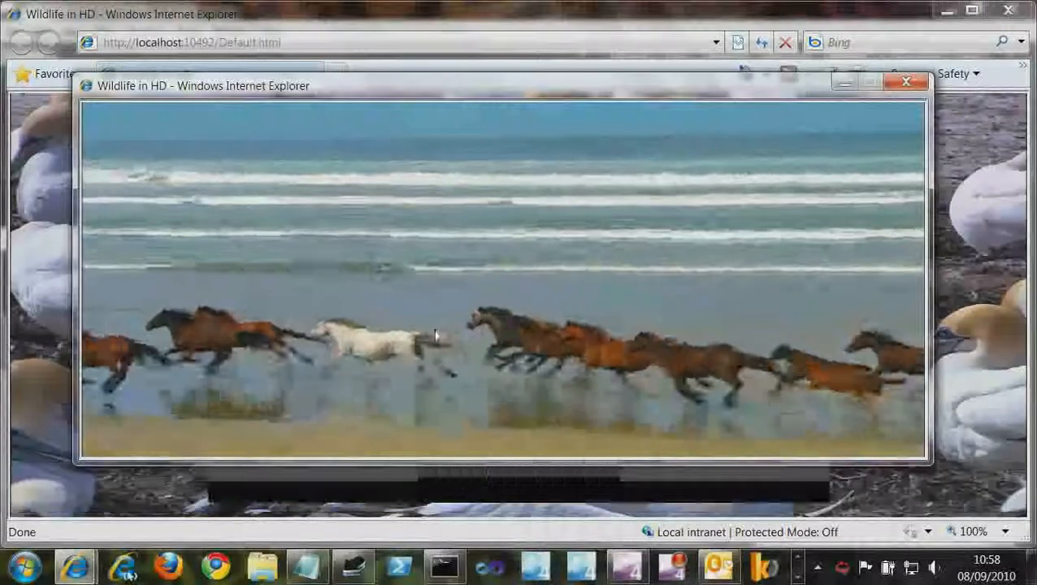
{"action": "mouse_move", "coordinate": [501, 421]}
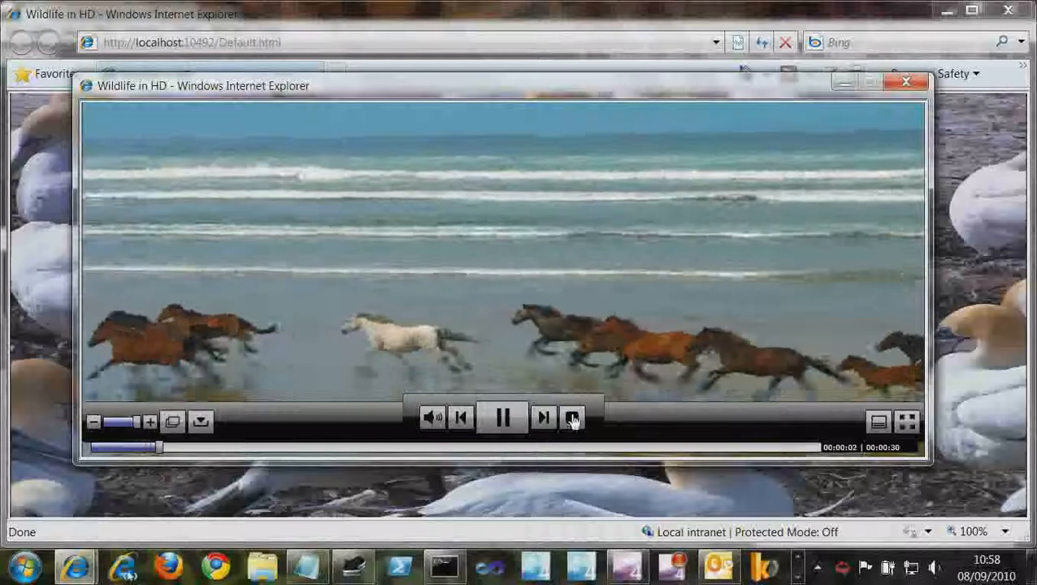
{"action": "left_click", "coordinate": [572, 418]}
{"action": "left_click", "coordinate": [906, 81]}
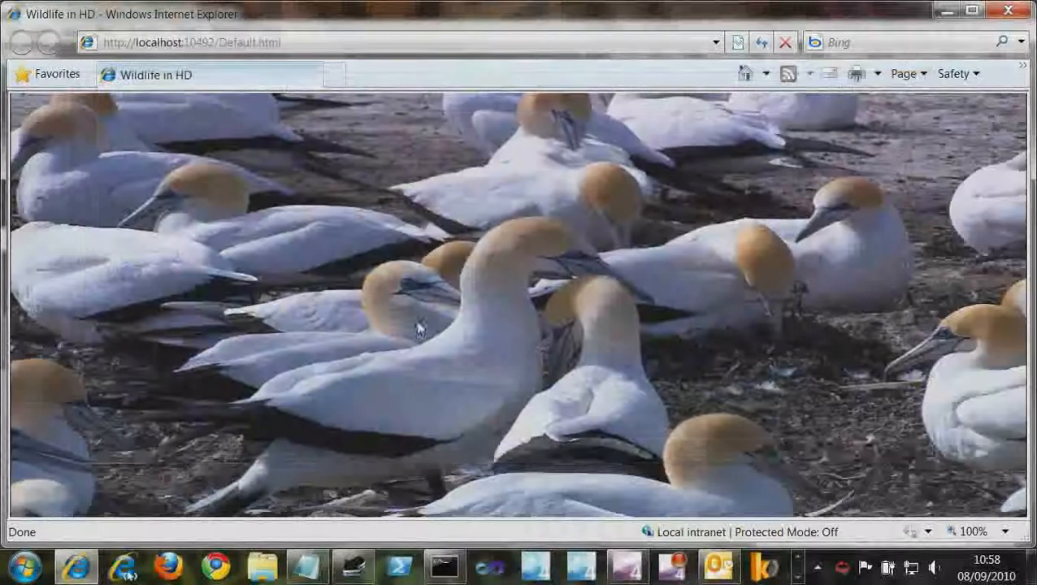
Make the player available offline, allowing the requested 26.0 MB of storage, and complete the offline installation
{"action": "mouse_move", "coordinate": [176, 489]}
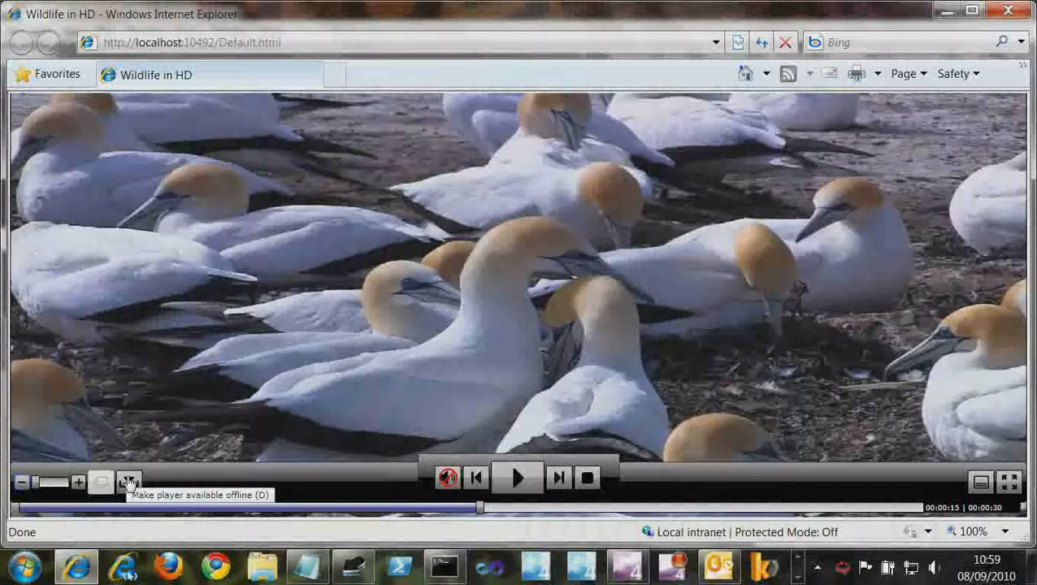
{"action": "left_click", "coordinate": [129, 482]}
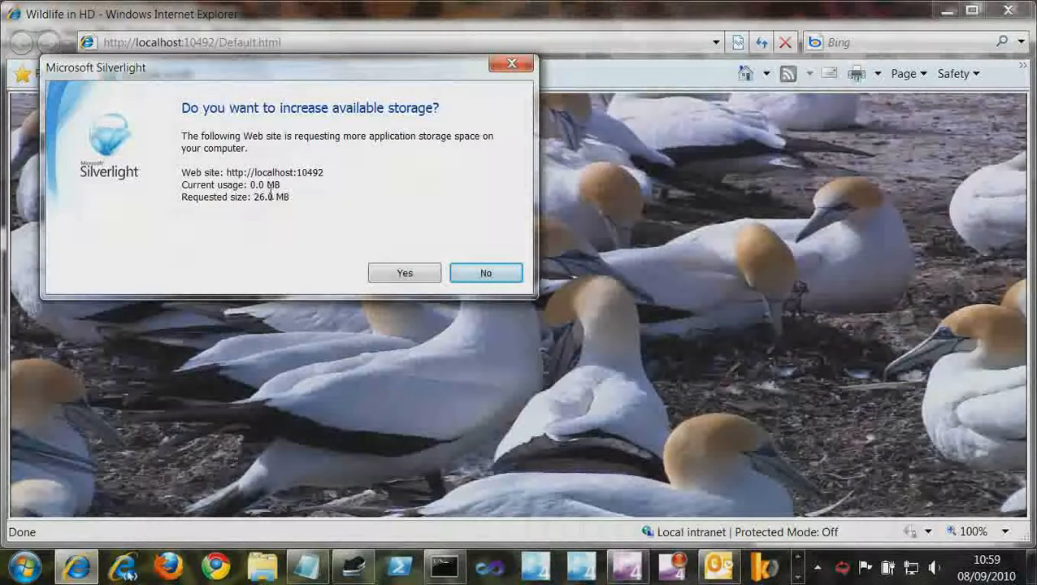
{"action": "left_click", "coordinate": [401, 275]}
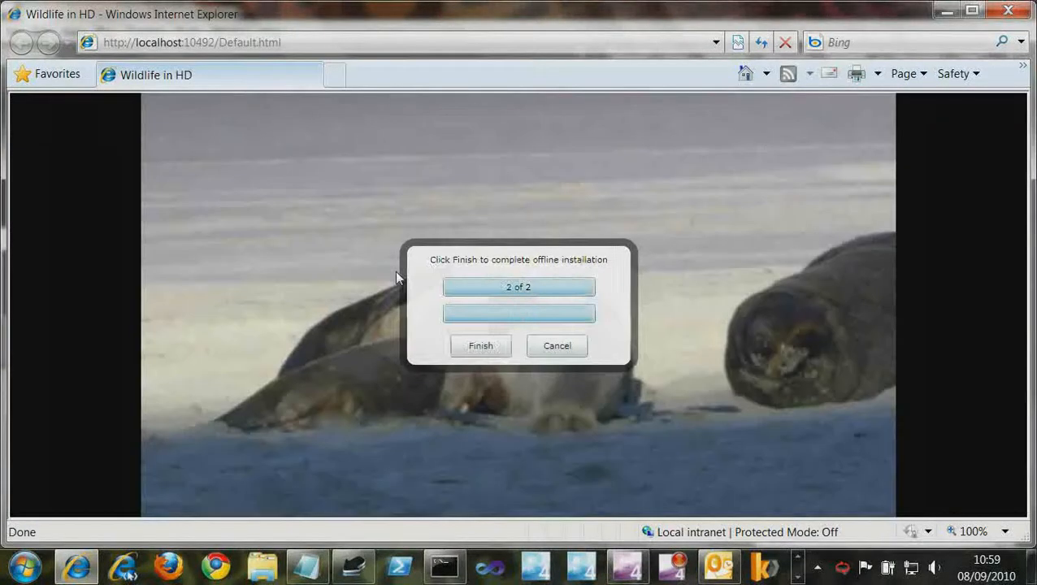
{"action": "left_click", "coordinate": [478, 344]}
{"action": "left_click", "coordinate": [465, 319]}
{"action": "left_click", "coordinate": [600, 344]}
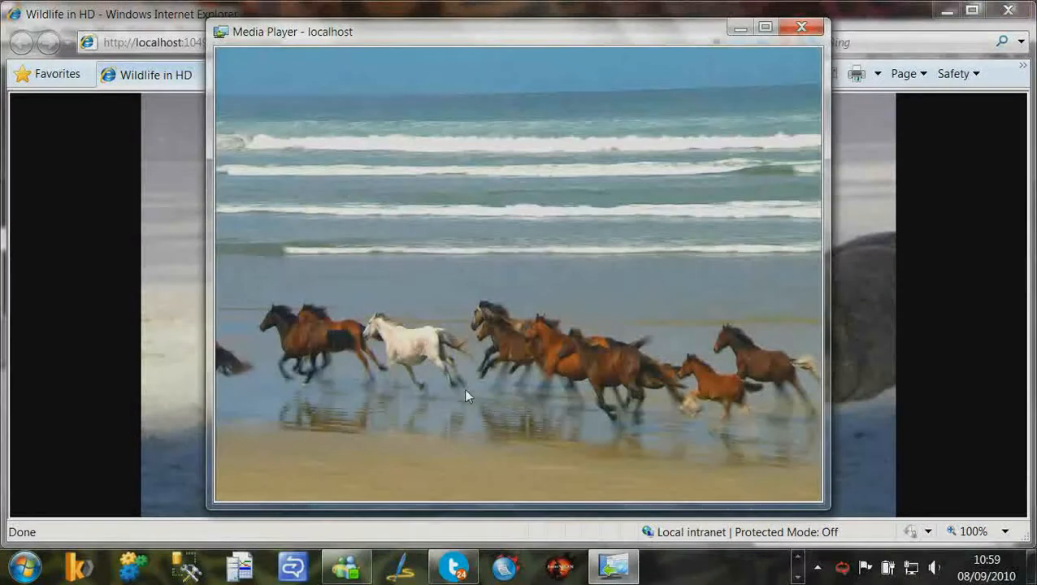
Pause the video in the installed Media Player window and remove the application from the computer
{"action": "mouse_move", "coordinate": [514, 478]}
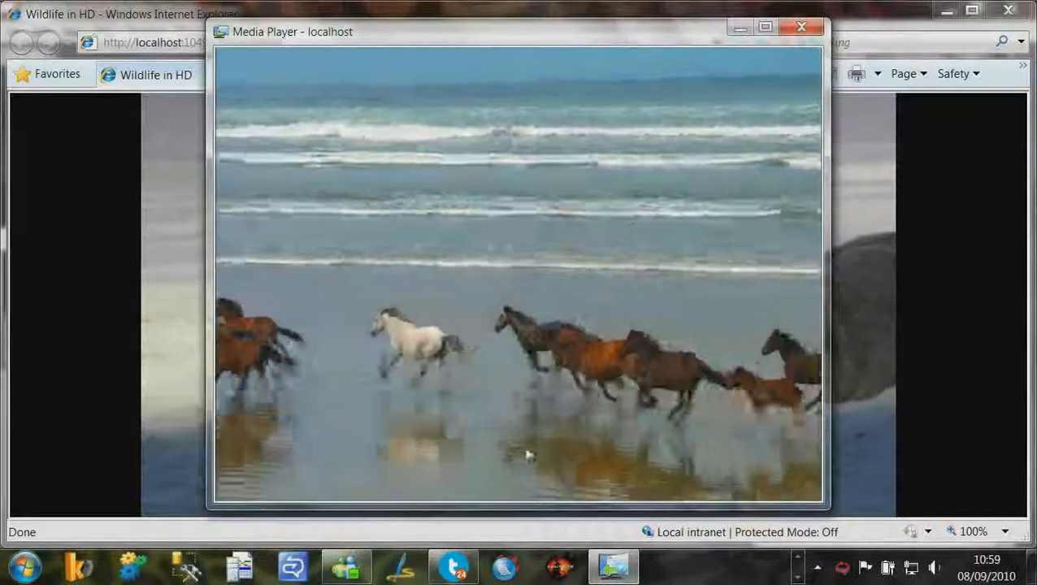
{"action": "left_click", "coordinate": [517, 451]}
{"action": "right_click", "coordinate": [470, 252]}
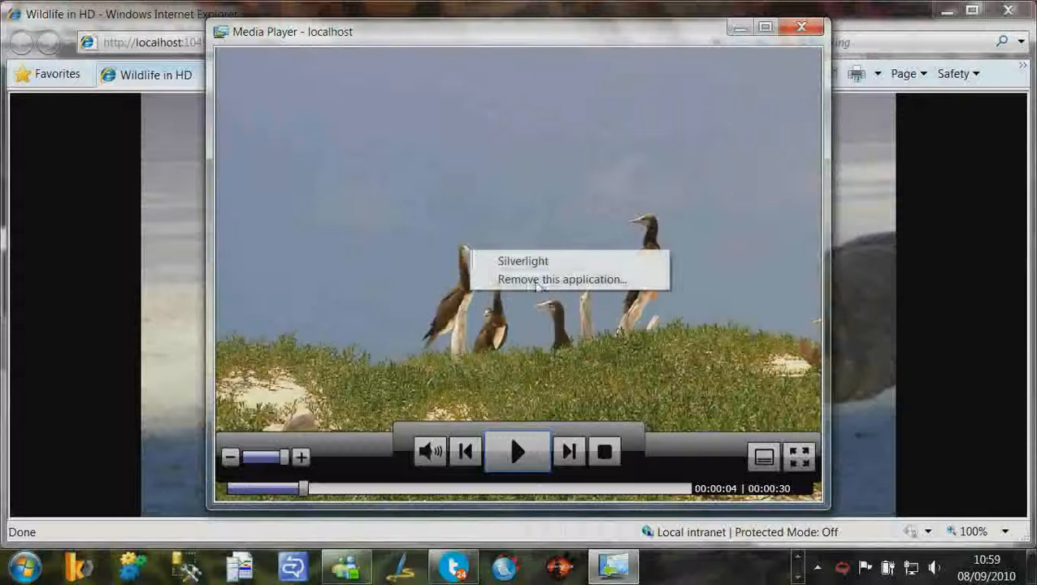
{"action": "left_click", "coordinate": [538, 280]}
{"action": "left_click", "coordinate": [558, 336]}
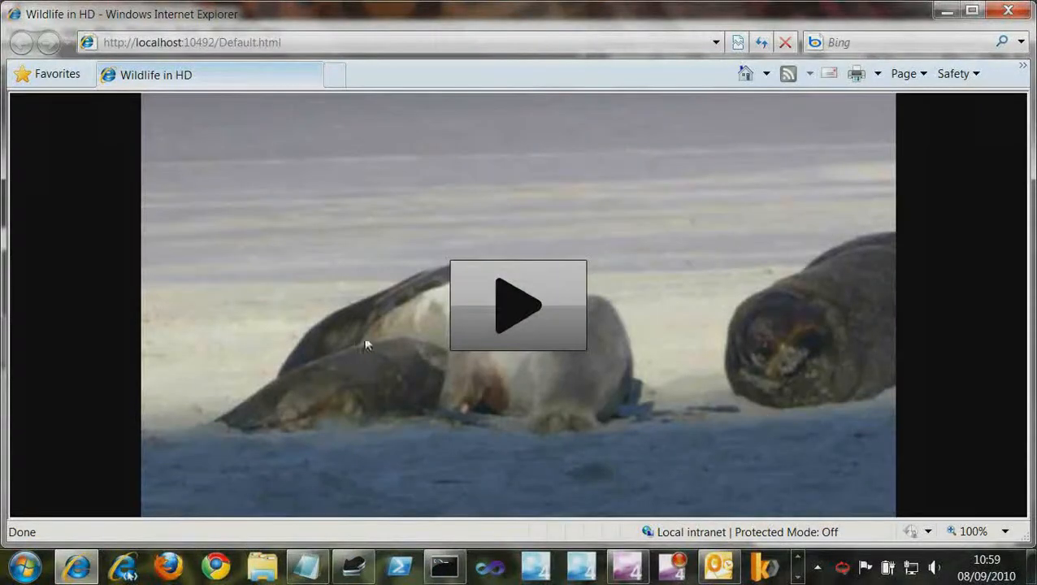
Close the browser preview and open the encoding job's output folder inside c:\temp\MySilverlightVideo in Windows Explorer
{"action": "mouse_move", "coordinate": [739, 443]}
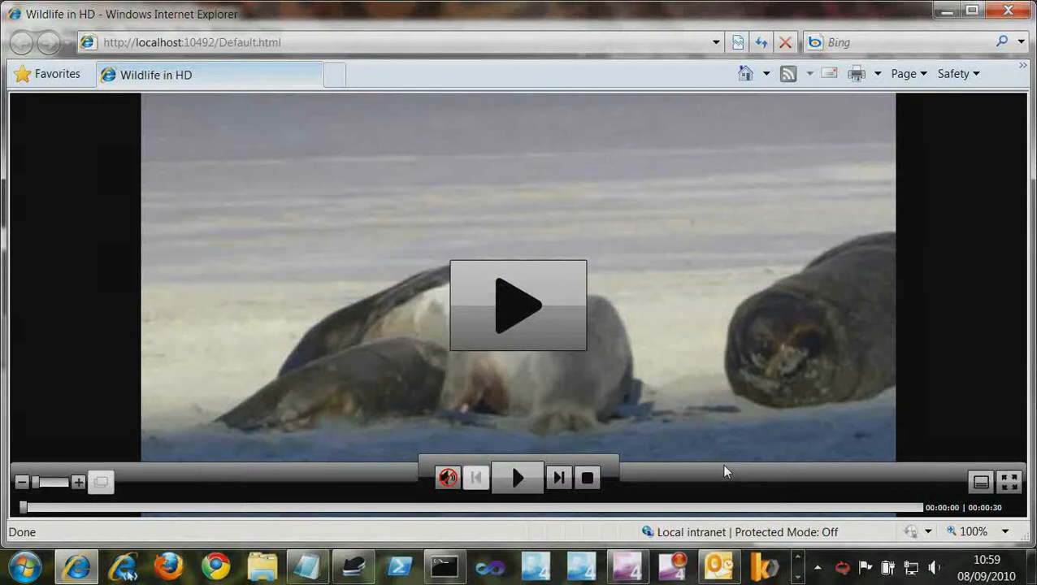
{"action": "left_click", "coordinate": [1008, 9]}
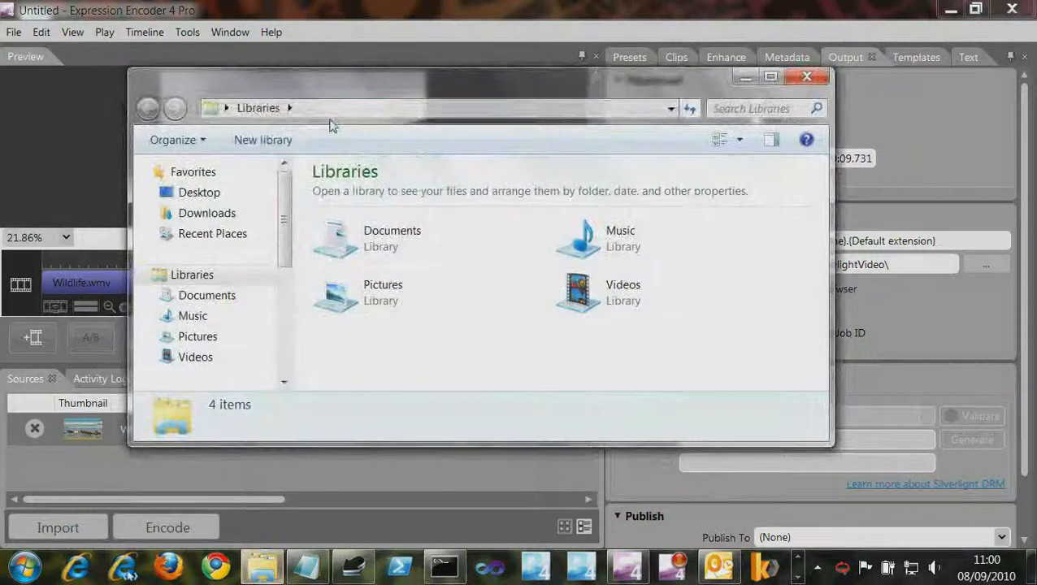
{"action": "left_click", "coordinate": [330, 117]}
{"action": "type", "text": "c:\\temp\\my"}
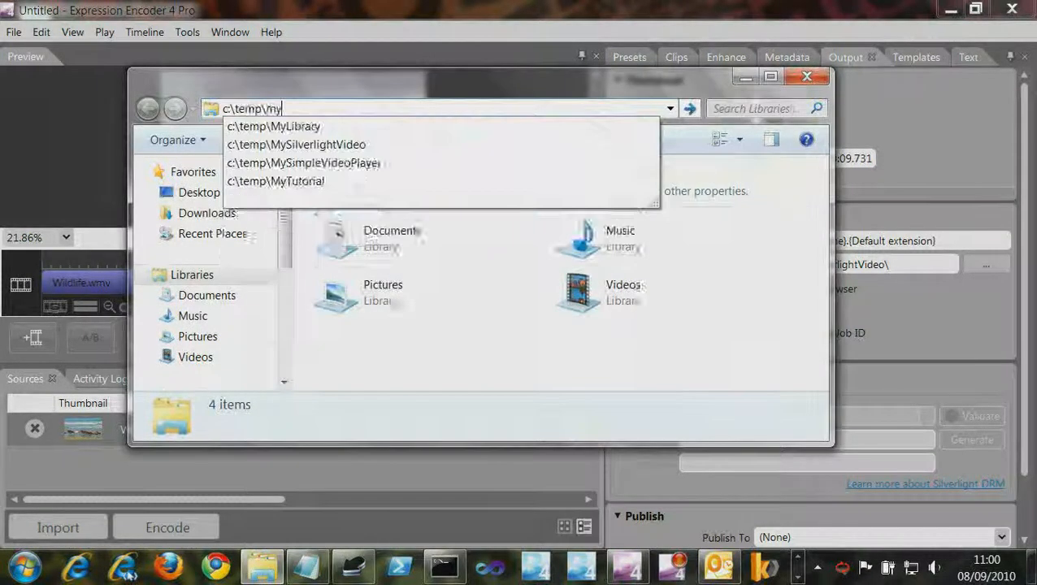
{"action": "key", "text": "Down"}
{"action": "key", "text": "Down"}
{"action": "key", "text": "Return"}
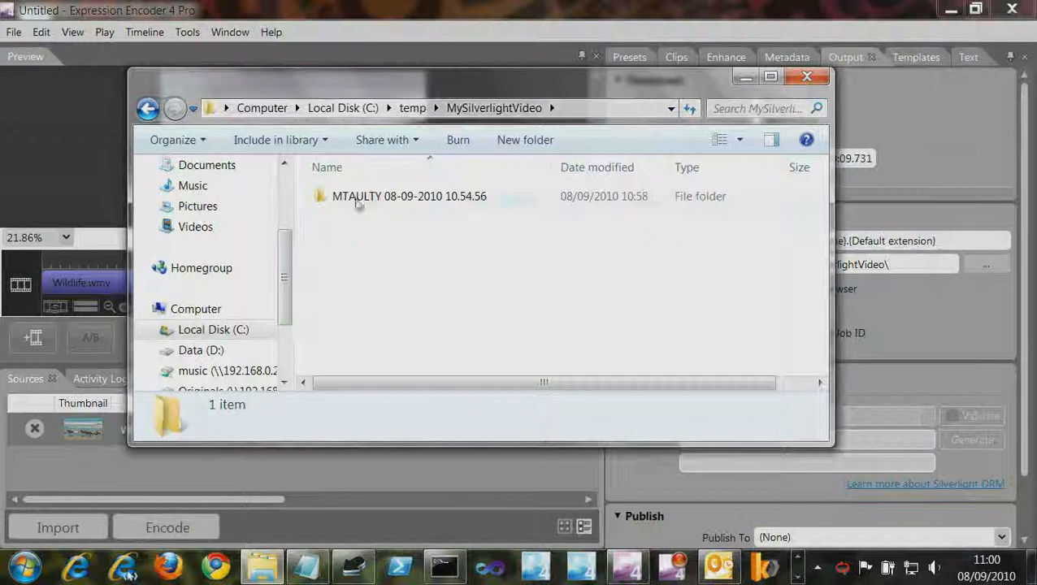
{"action": "double_click", "coordinate": [358, 199]}
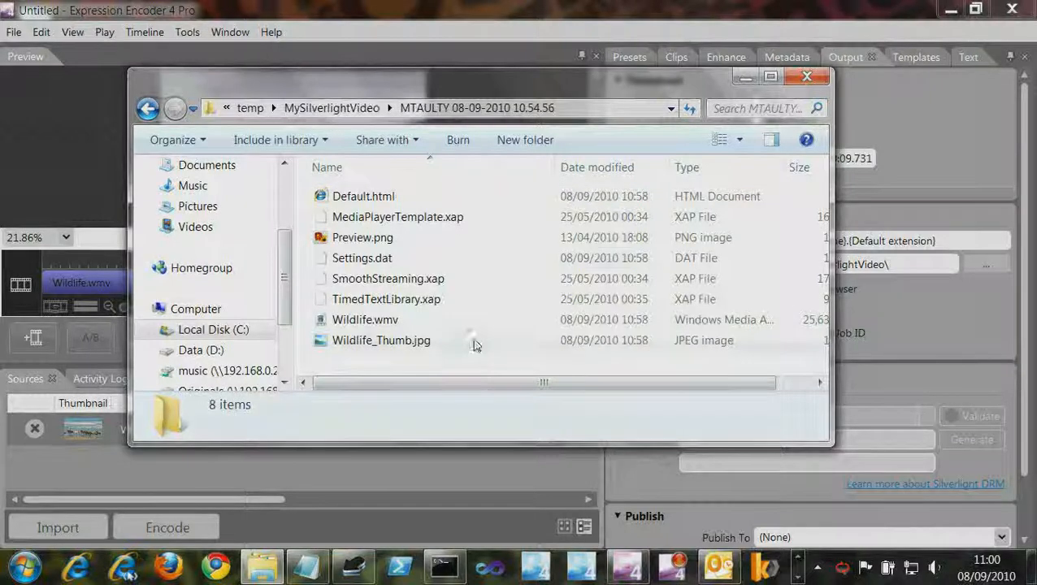
Examine the output files: Default.html, the MediaPlayerTemplate, SmoothStreaming and TimedTextLibrary XAP files, and Wildlife.wmv
{"action": "left_click", "coordinate": [325, 197]}
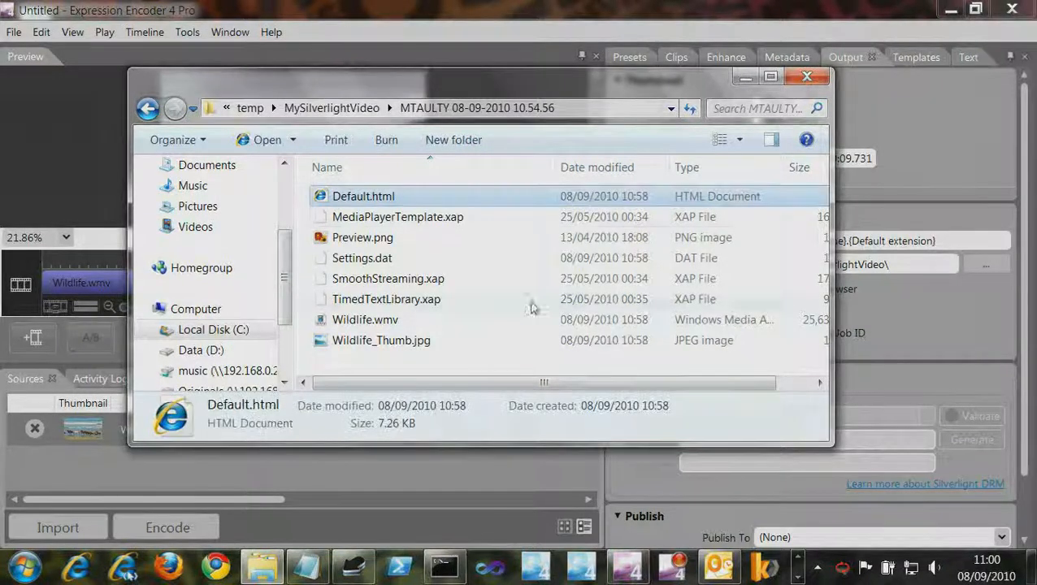
{"action": "left_click", "coordinate": [407, 218]}
{"action": "left_click", "coordinate": [390, 280], "text": "ctrl"}
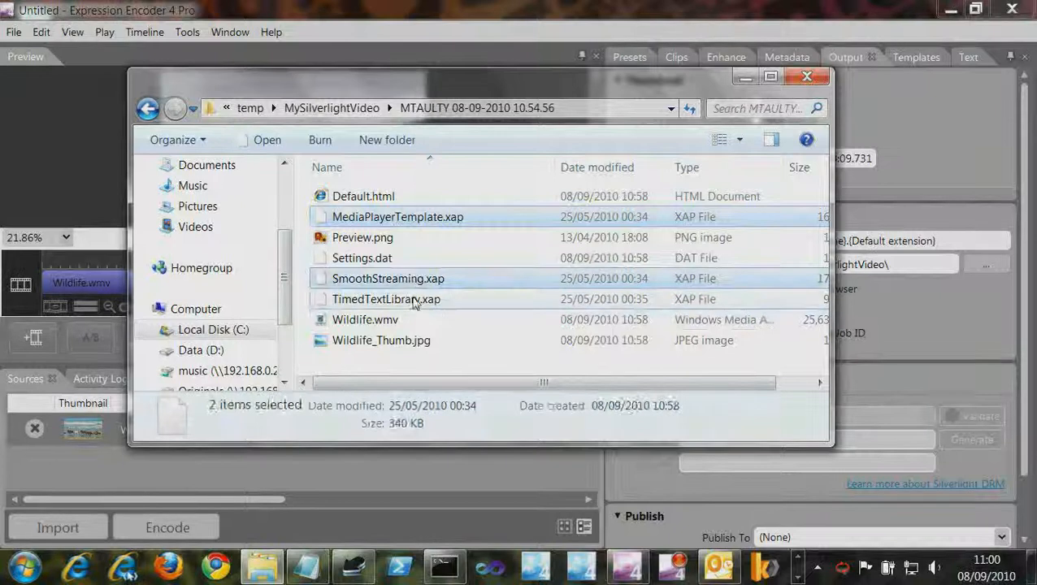
{"action": "left_click", "coordinate": [402, 300], "text": "ctrl"}
{"action": "left_click", "coordinate": [370, 320]}
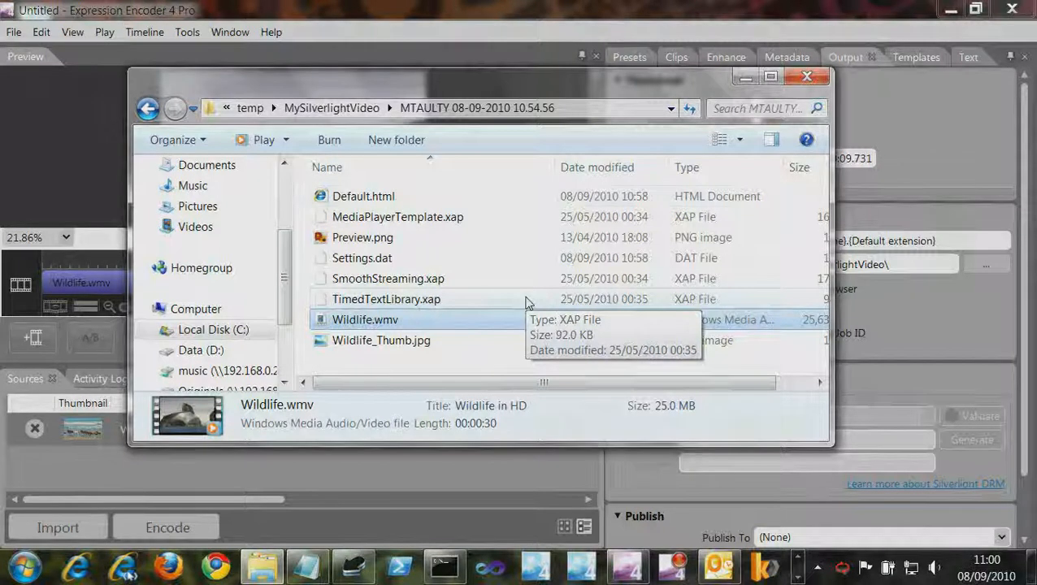
Open Default.html in a maximized Notepad window and examine the parameters of its Silverlight object
{"action": "left_click", "coordinate": [363, 199]}
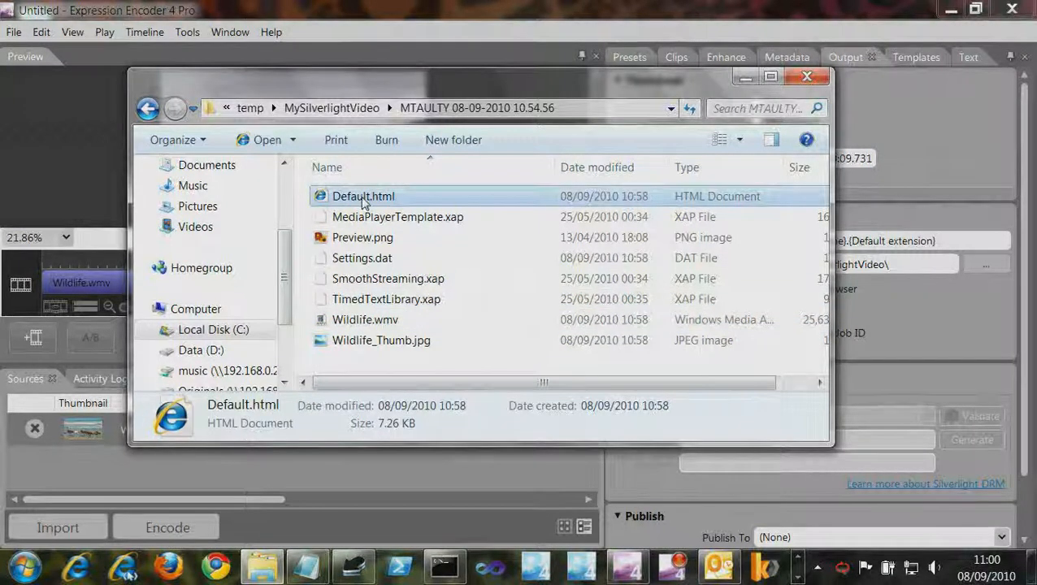
{"action": "right_click", "coordinate": [362, 201]}
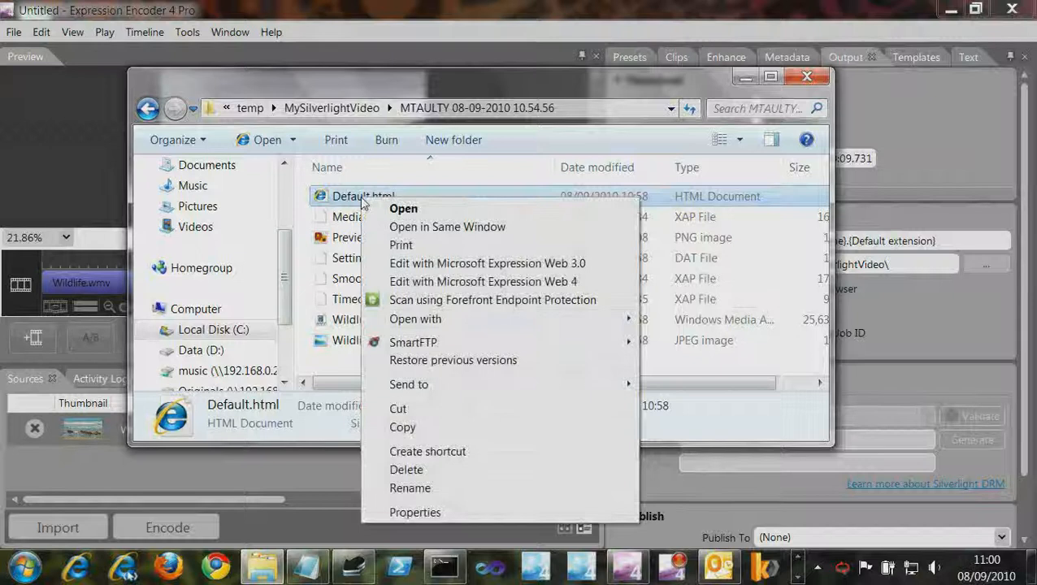
{"action": "mouse_move", "coordinate": [451, 325]}
{"action": "left_click", "coordinate": [692, 433]}
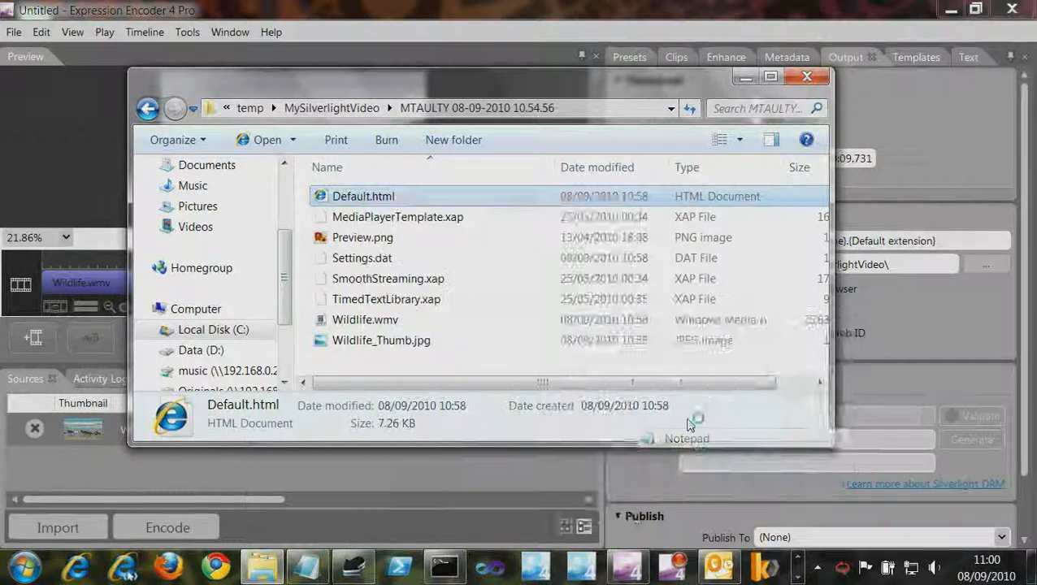
{"action": "double_click", "coordinate": [638, 34]}
{"action": "left_click", "coordinate": [461, 199]}
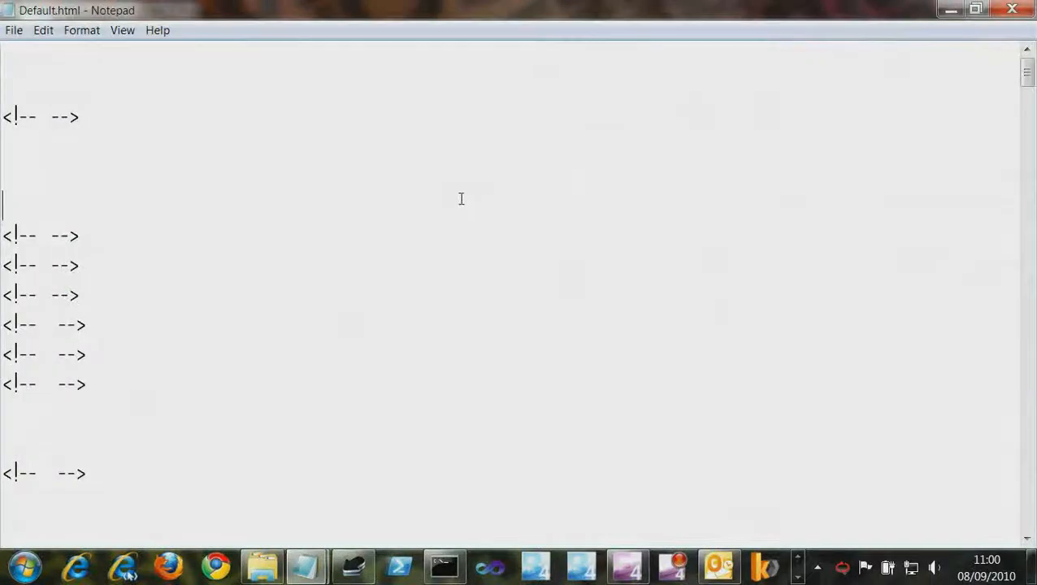
{"action": "scroll", "coordinate": [461, 199], "scroll_direction": "down", "scroll_amount": 2}
{"action": "scroll", "coordinate": [461, 199], "scroll_direction": "down", "scroll_amount": 15}
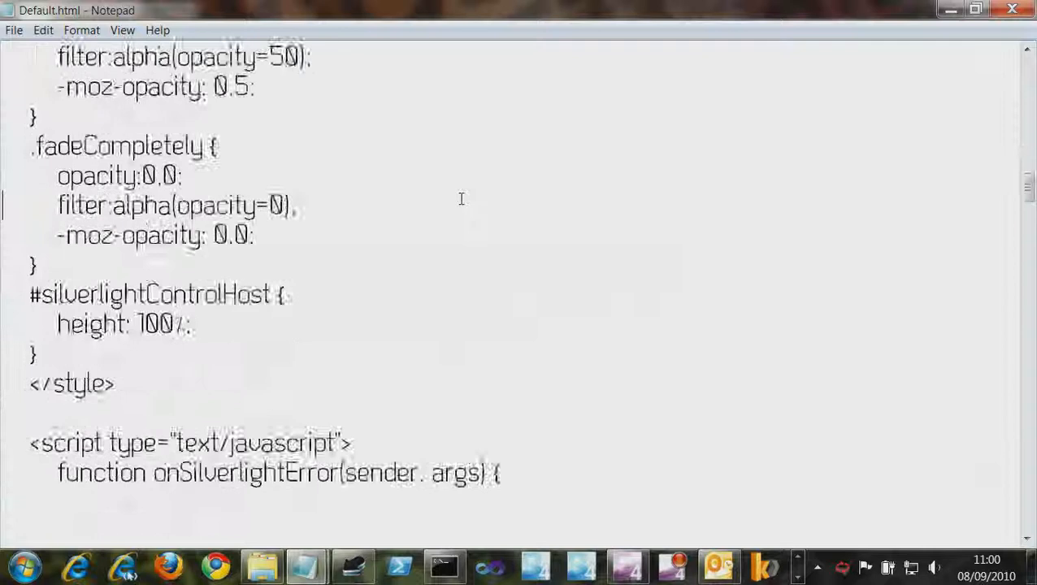
{"action": "scroll", "coordinate": [461, 199], "scroll_direction": "down", "scroll_amount": 18}
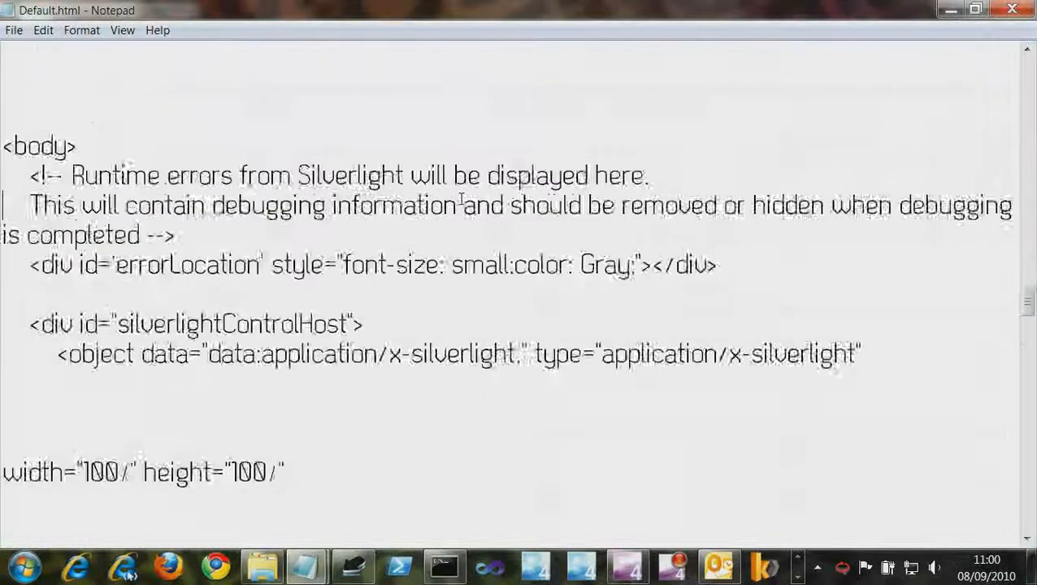
{"action": "scroll", "coordinate": [461, 199], "scroll_direction": "up", "scroll_amount": 3}
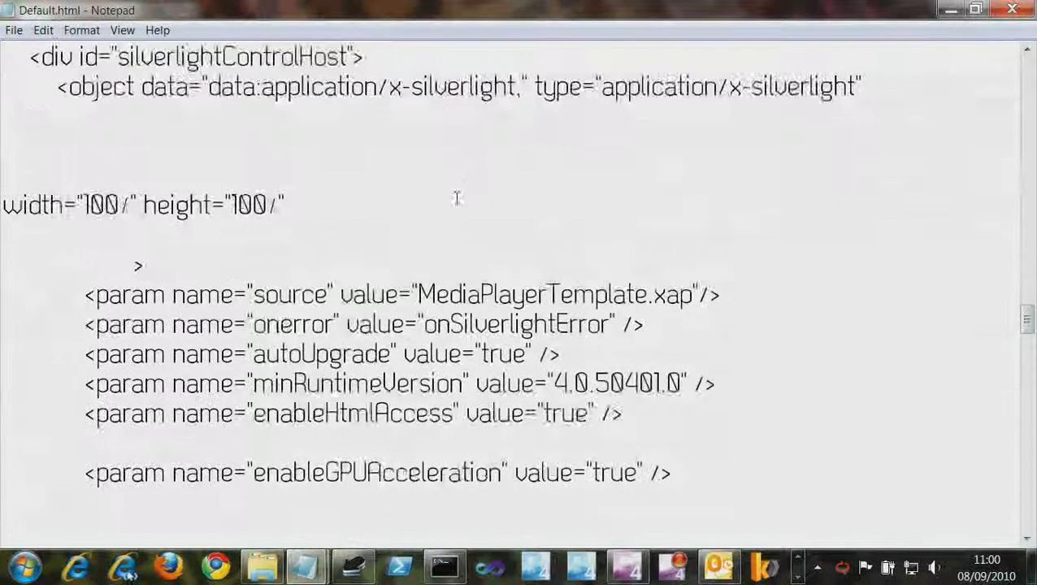
Highlight the opening line of the Silverlight object tag in Default.html, and close Notepad and the output folder window
{"action": "left_click_drag", "start_coordinate": [58, 177], "coordinate": [862, 177]}
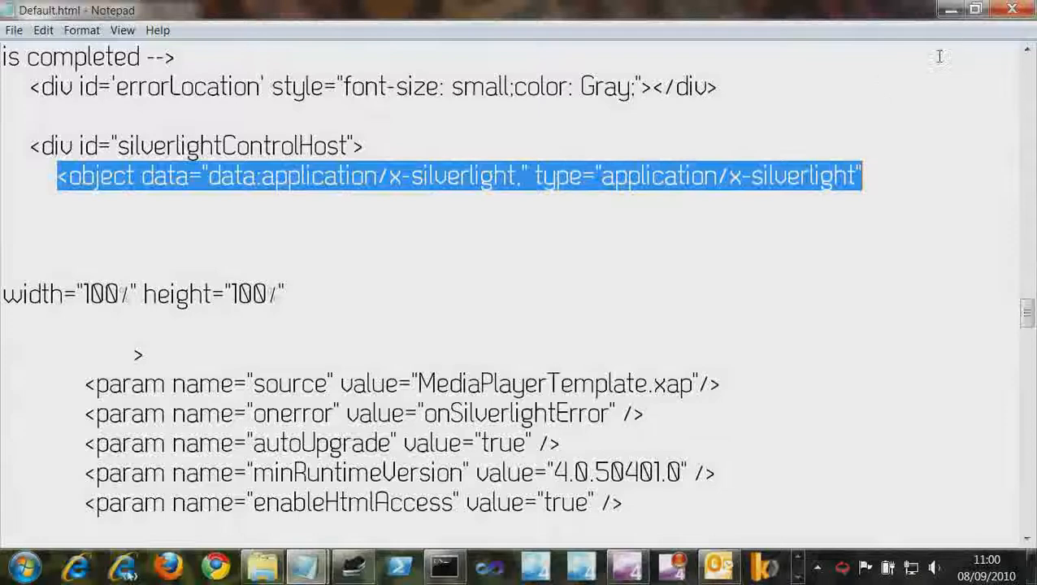
{"action": "left_click", "coordinate": [1010, 11]}
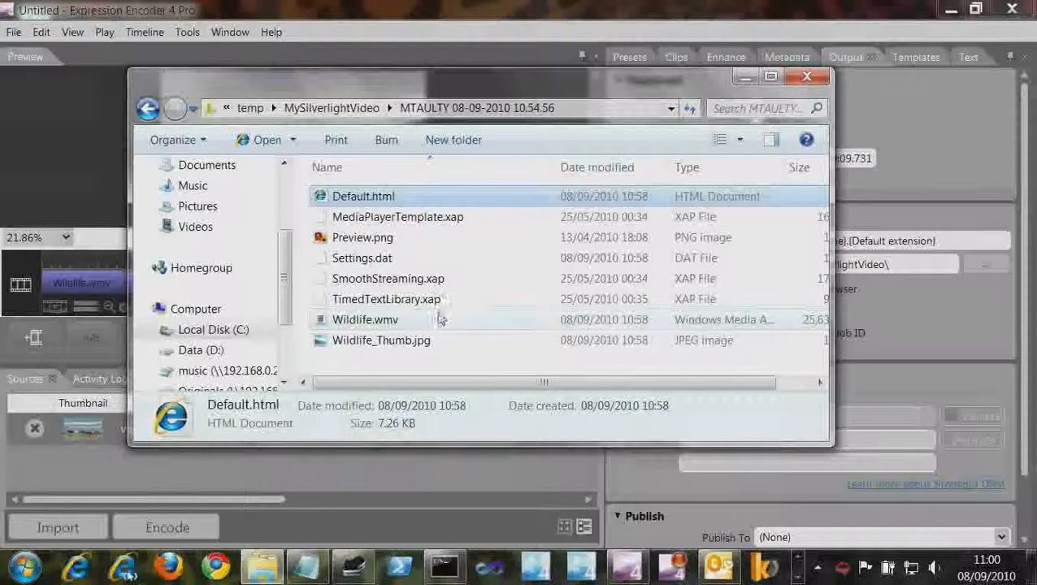
{"action": "left_click", "coordinate": [806, 76]}
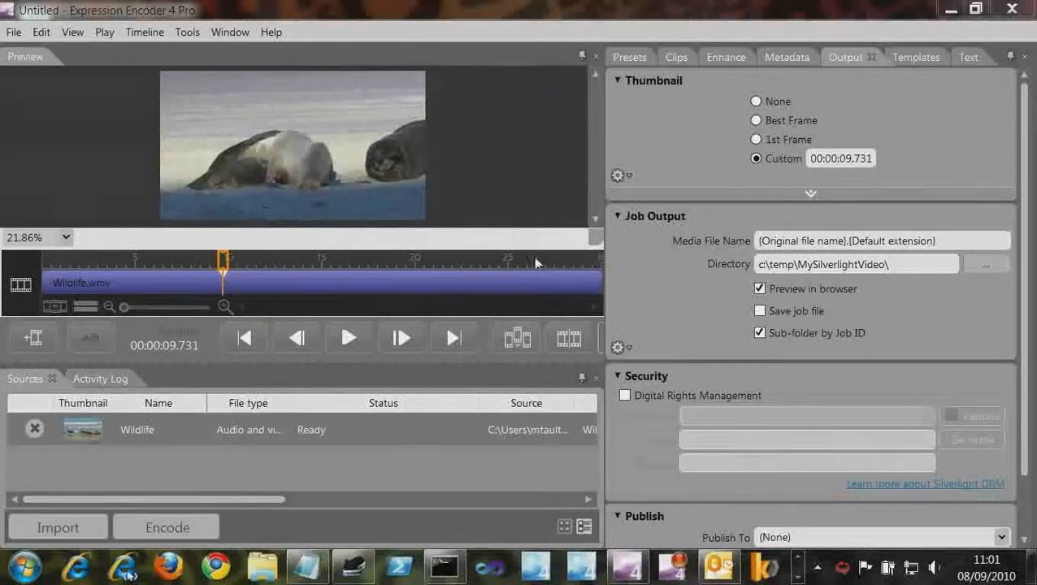
Import liquid.wmv from the Videos folder as a second source for the encoding job
{"action": "left_click", "coordinate": [85, 517]}
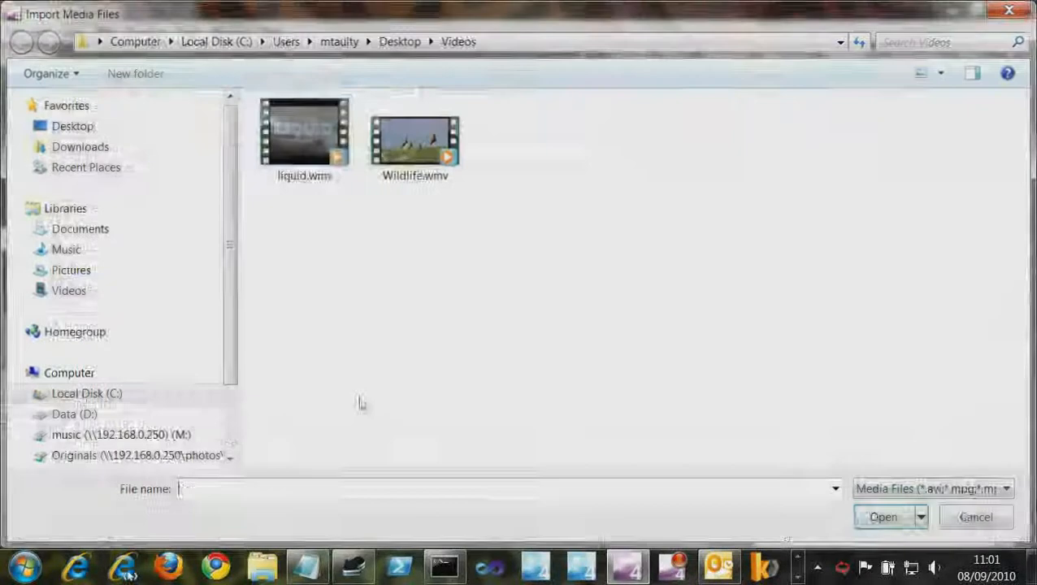
{"action": "left_click", "coordinate": [299, 159]}
{"action": "left_click", "coordinate": [866, 523]}
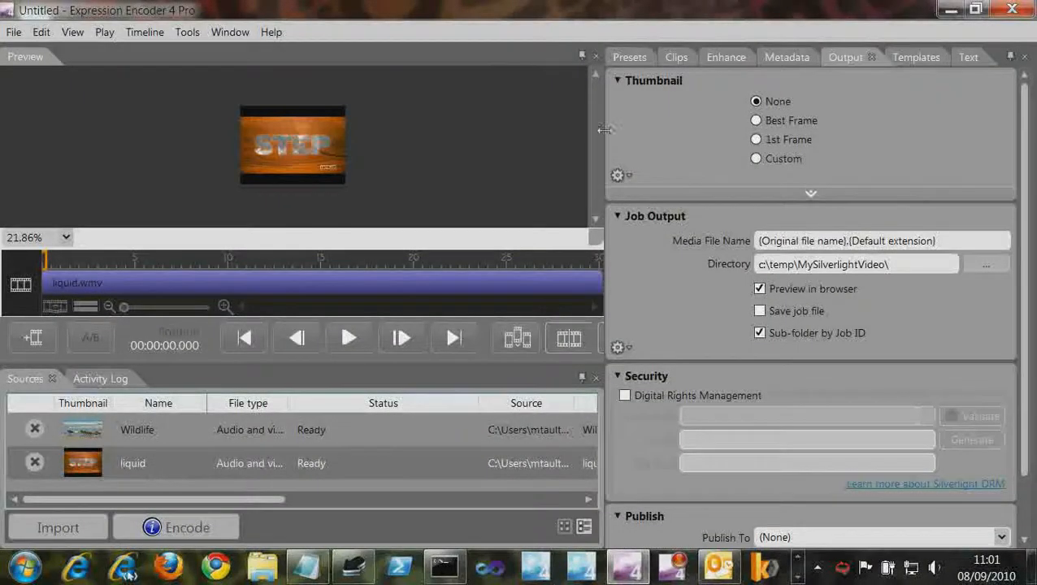
Set a custom thumbnail for liquid.wmv from its frame at 00:00:18.513
{"action": "left_click", "coordinate": [626, 58]}
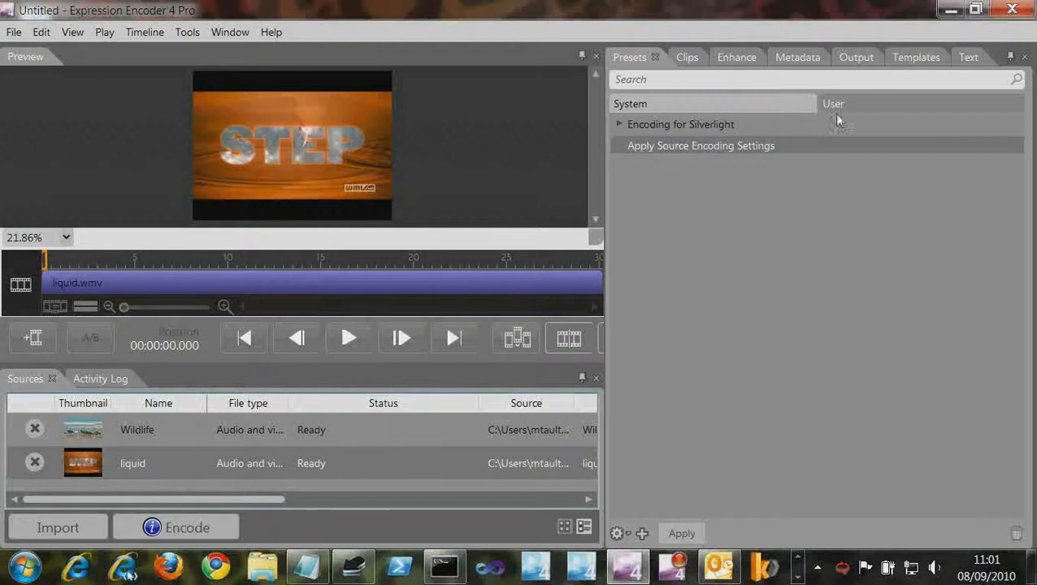
{"action": "left_click", "coordinate": [853, 60]}
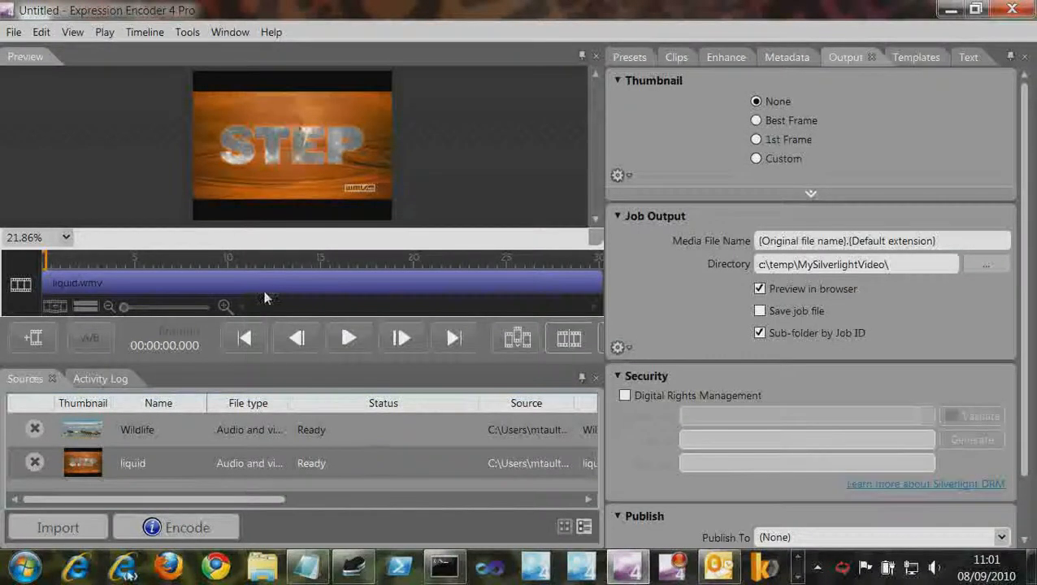
{"action": "left_click_drag", "start_coordinate": [46, 260], "coordinate": [386, 266]}
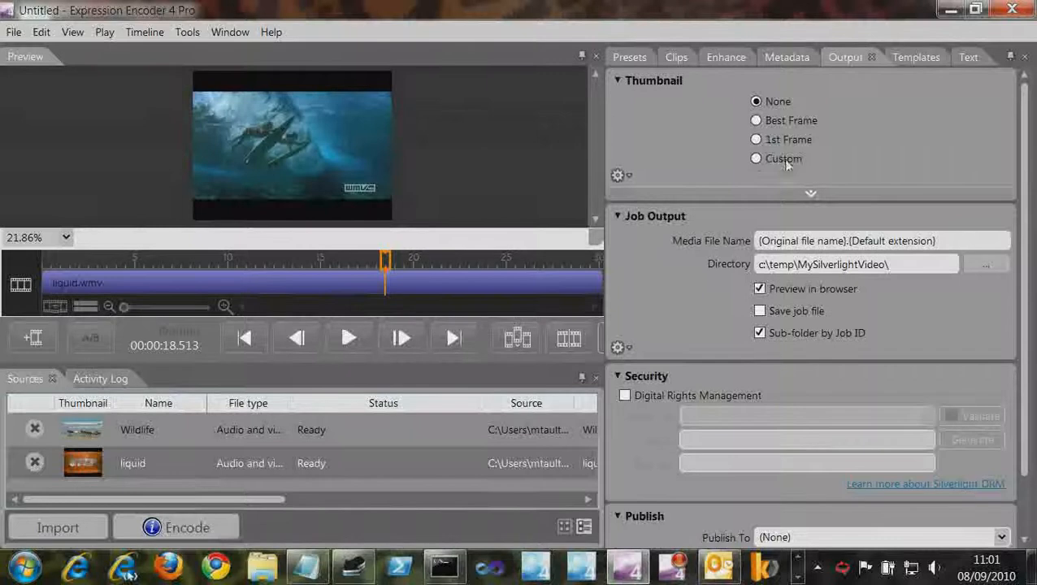
{"action": "left_click", "coordinate": [756, 159]}
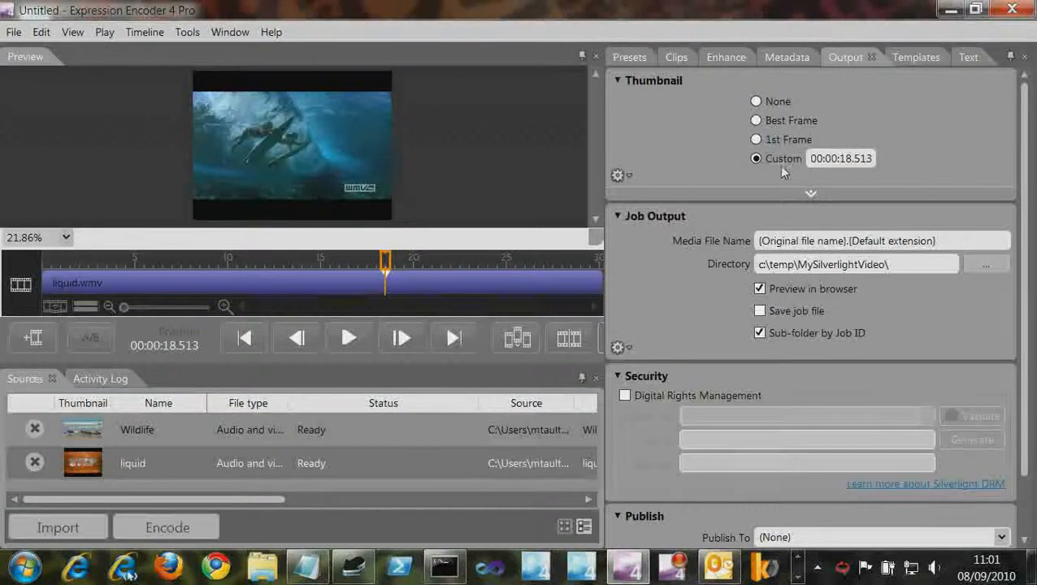
Compare the thumbnail output settings and the metadata of the Wildlife and liquid sources
{"action": "left_click", "coordinate": [199, 427]}
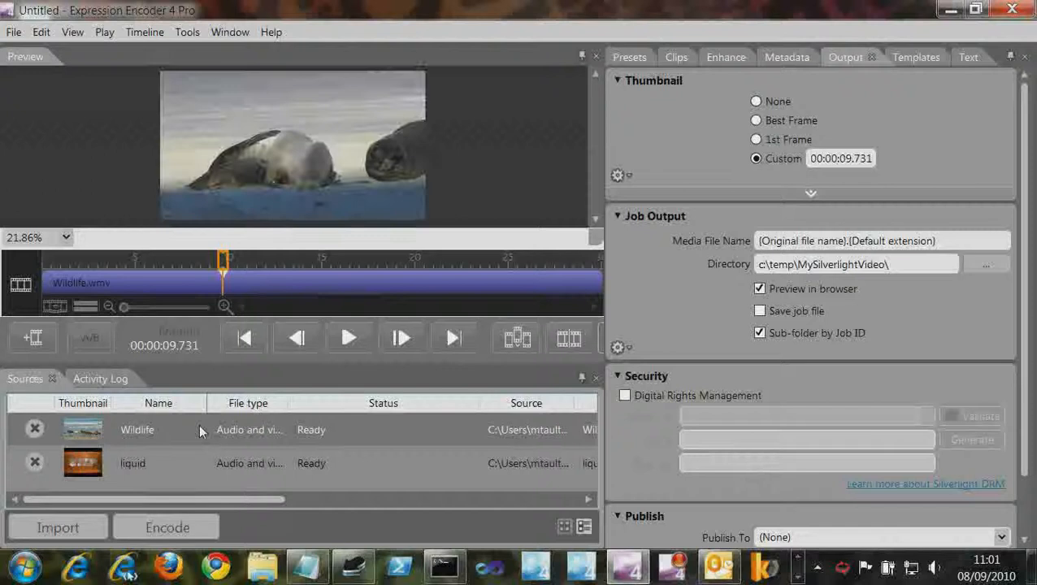
{"action": "left_click", "coordinate": [195, 460]}
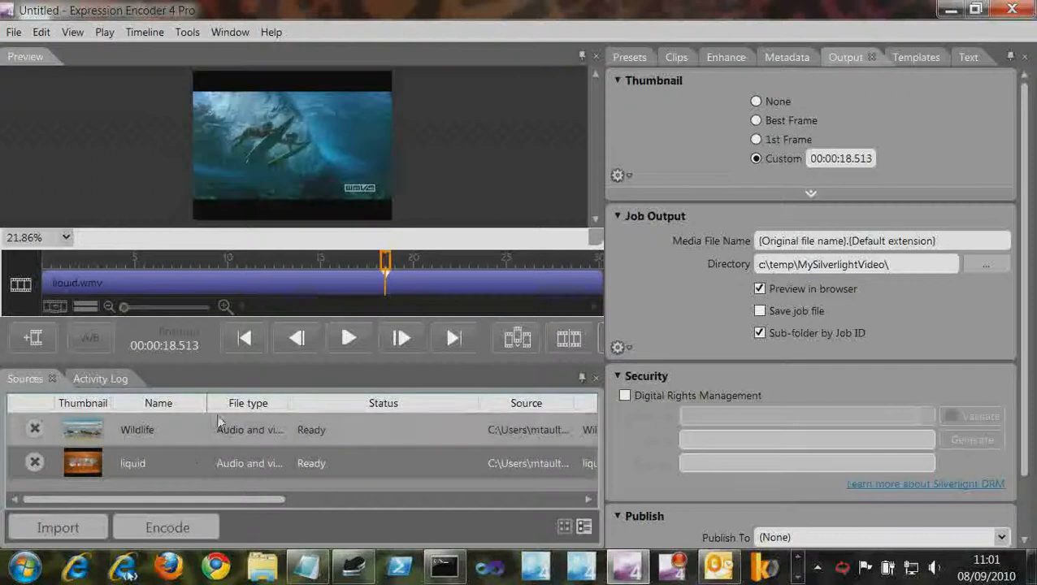
{"action": "left_click", "coordinate": [212, 430]}
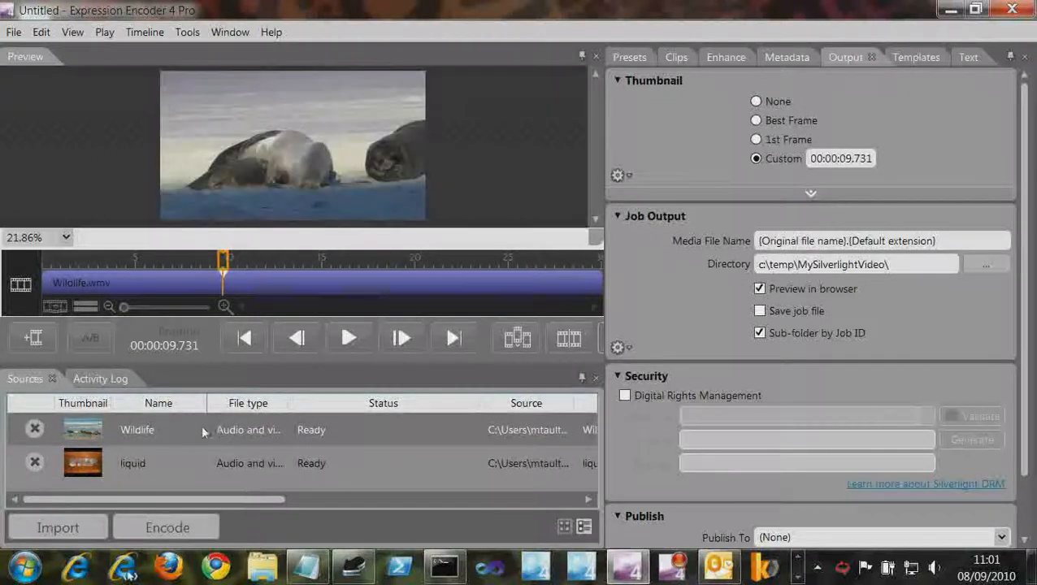
{"action": "left_click", "coordinate": [193, 463]}
{"action": "left_click", "coordinate": [789, 56]}
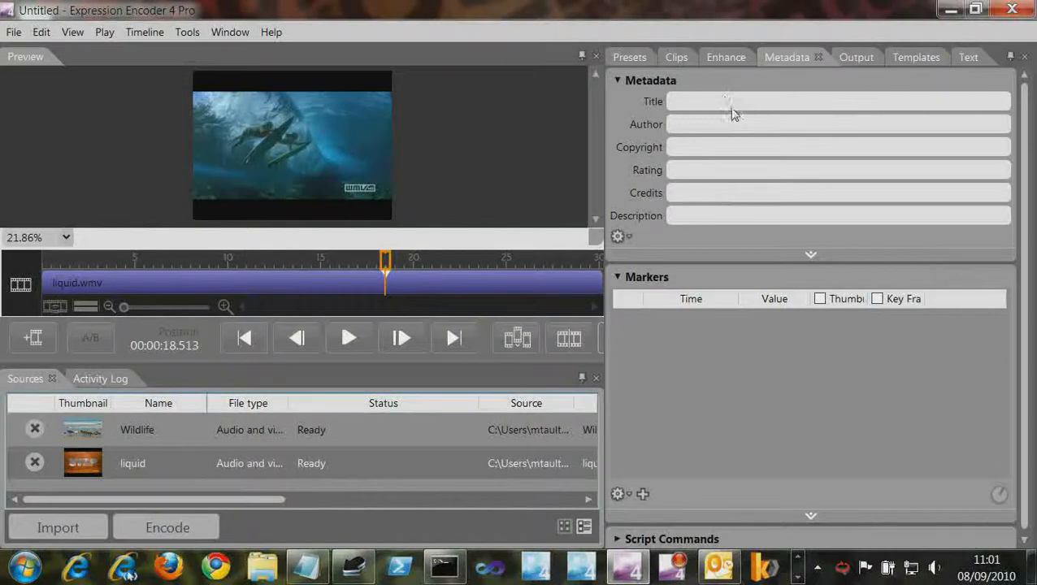
{"action": "left_click", "coordinate": [196, 424]}
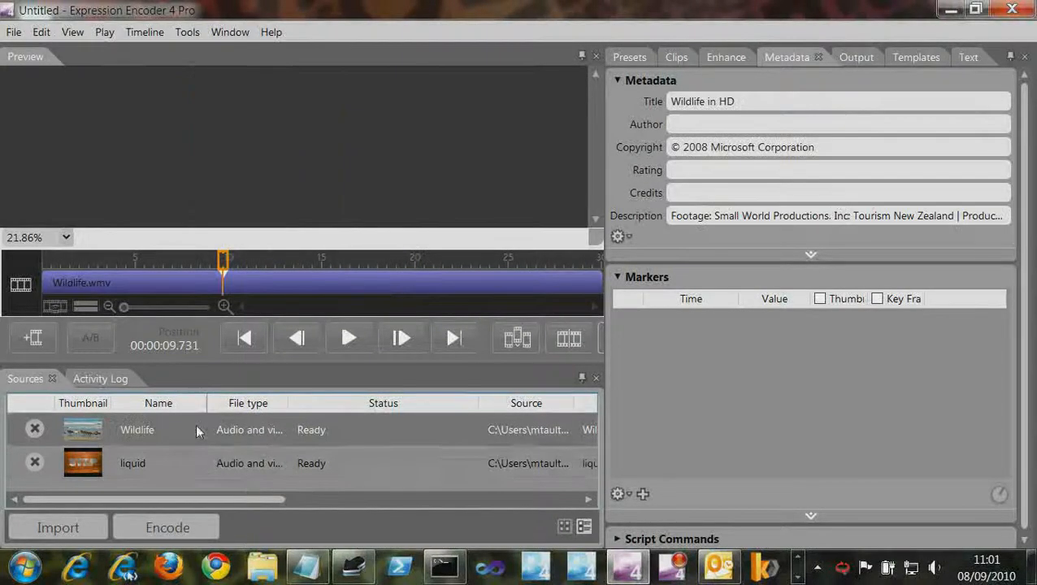
Encode both sources, pause the Wildlife video in the browser preview and display the player's playlist
{"action": "left_click", "coordinate": [196, 530]}
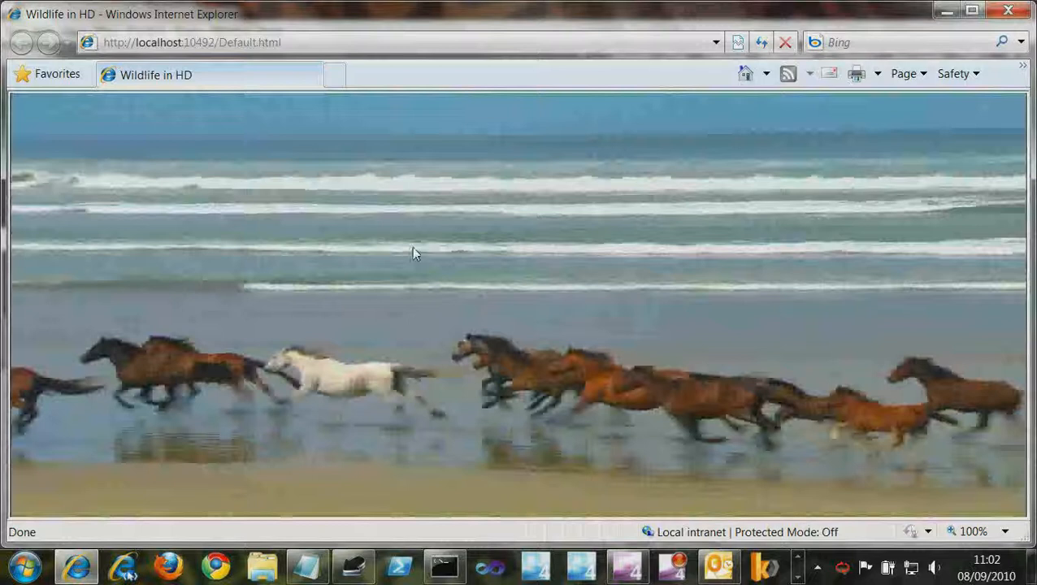
{"action": "mouse_move", "coordinate": [484, 506]}
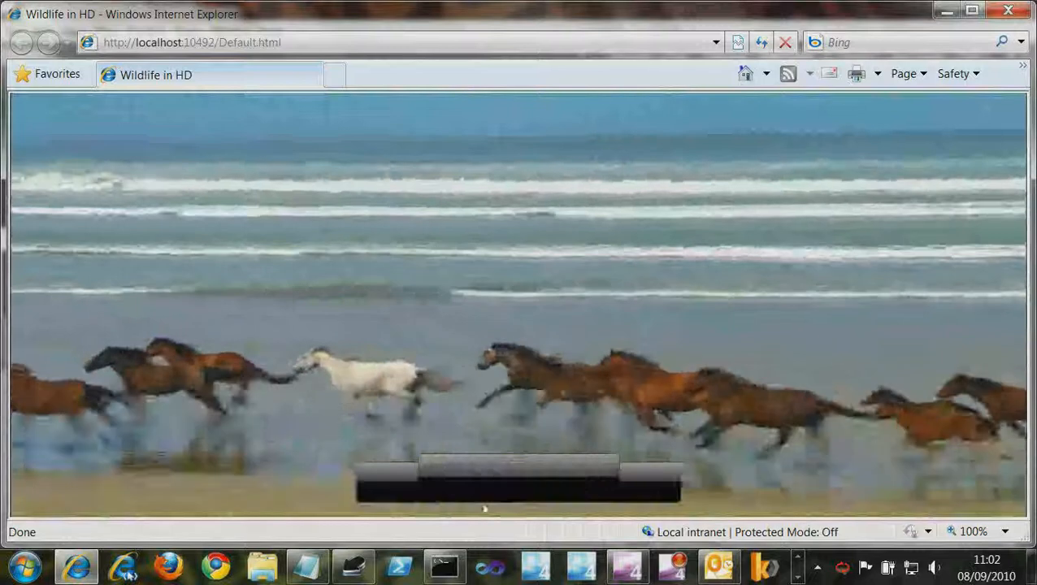
{"action": "left_click", "coordinate": [517, 478]}
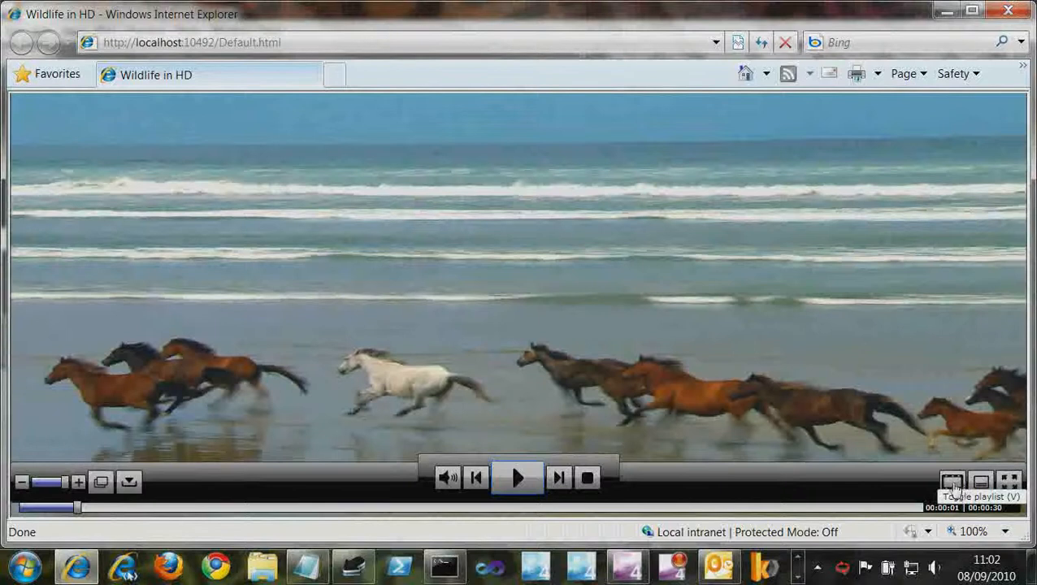
{"action": "left_click", "coordinate": [952, 484]}
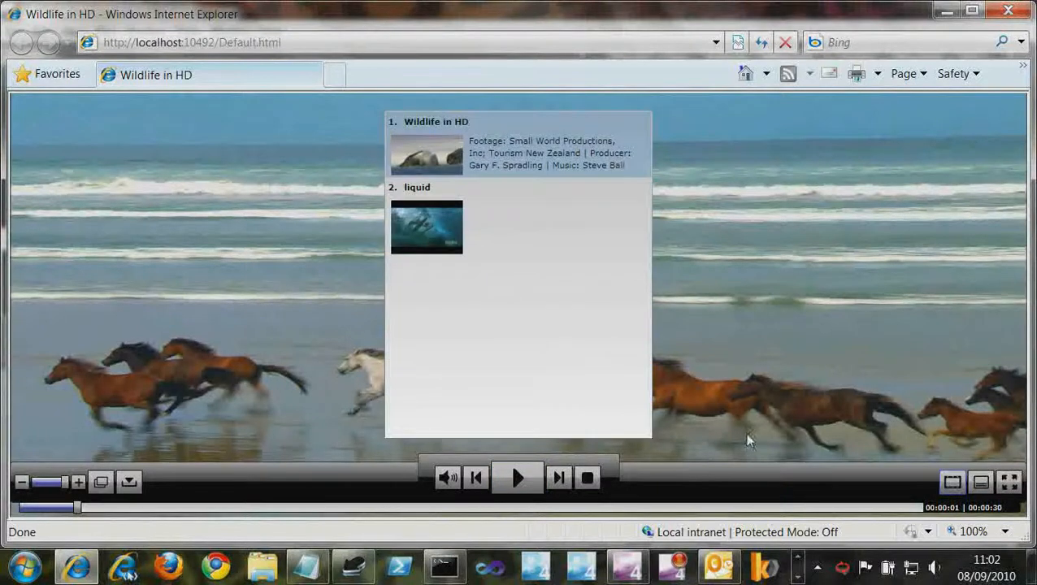
Play the liquid video from the playlist and mute the player's sound
{"action": "left_click", "coordinate": [484, 230]}
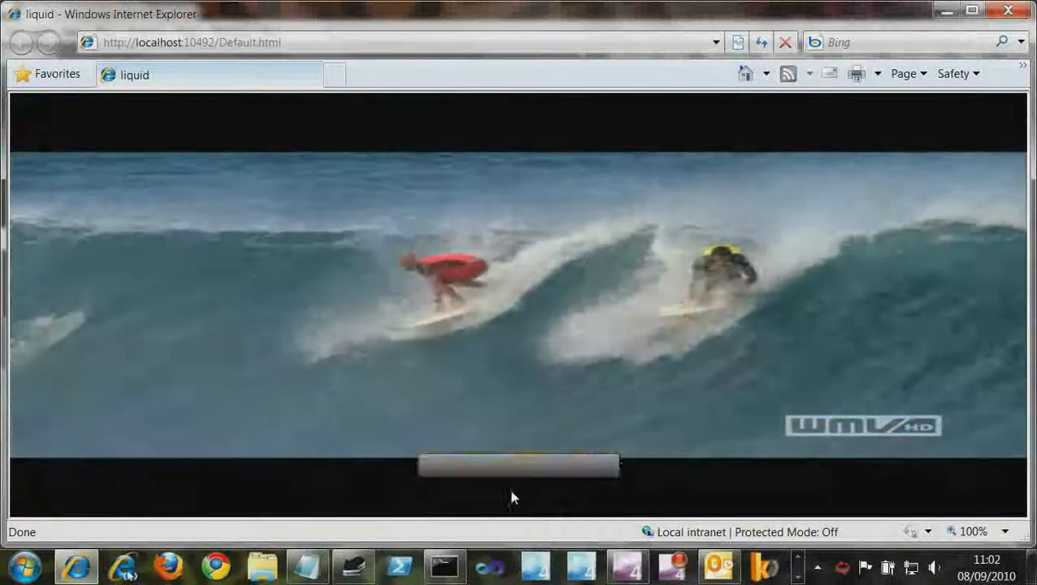
{"action": "mouse_move", "coordinate": [484, 491]}
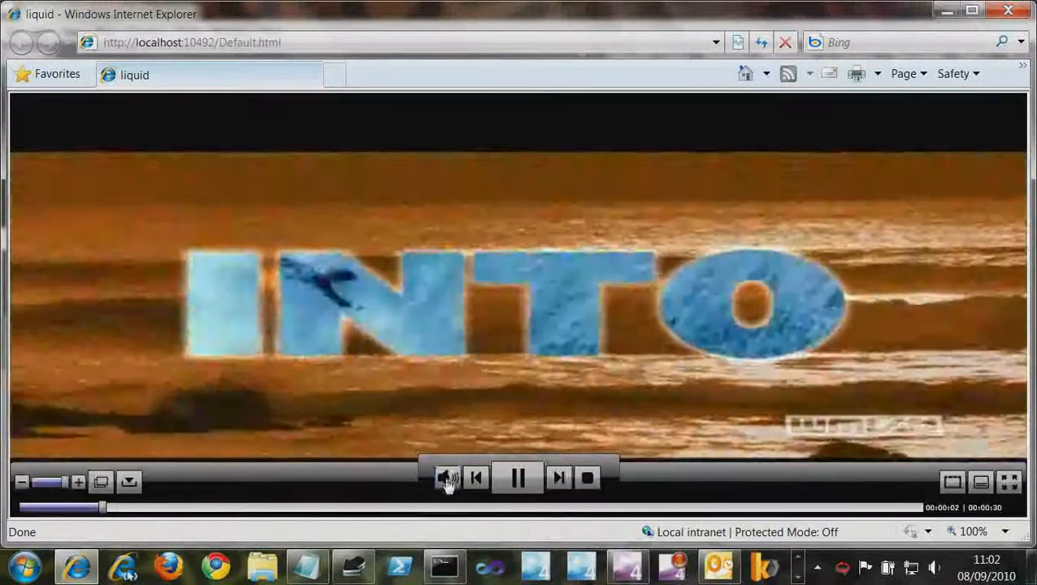
{"action": "left_click", "coordinate": [446, 479]}
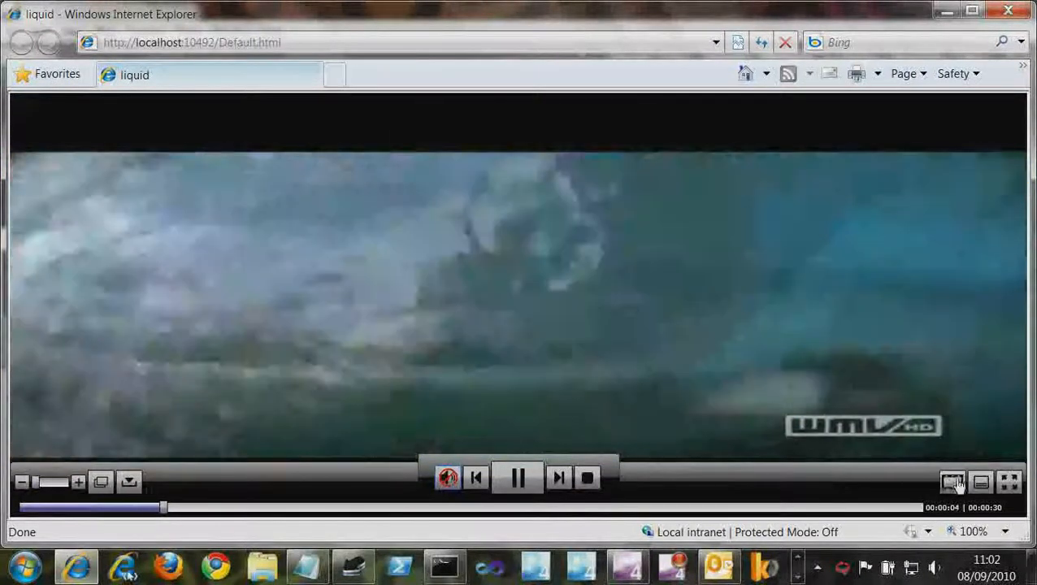
Switch playback to Wildlife in HD and back to liquid through the playlist, pause it and close the browser preview
{"action": "left_click", "coordinate": [953, 482]}
{"action": "left_click", "coordinate": [455, 147]}
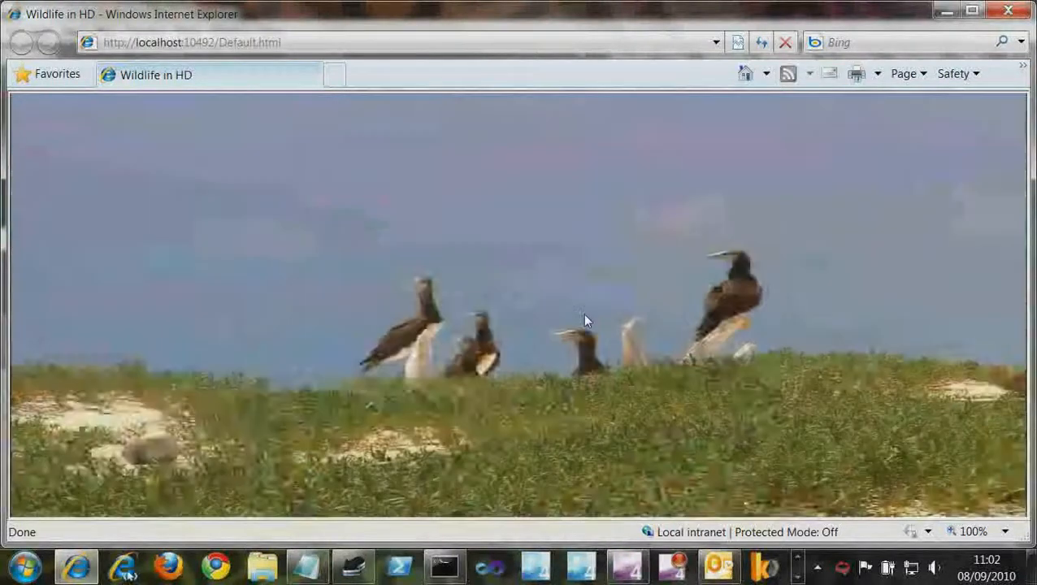
{"action": "mouse_move", "coordinate": [902, 479]}
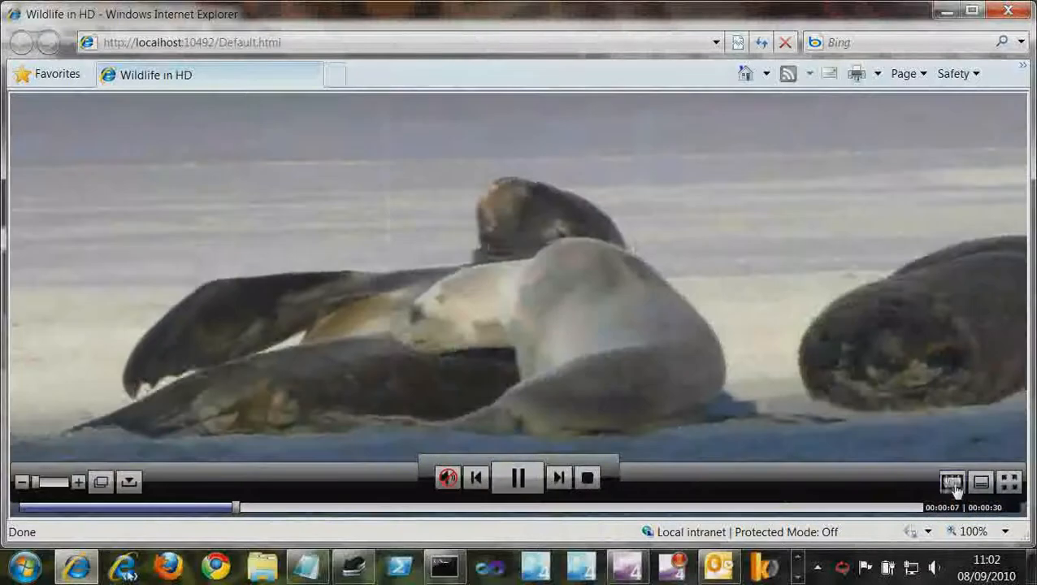
{"action": "left_click", "coordinate": [952, 483]}
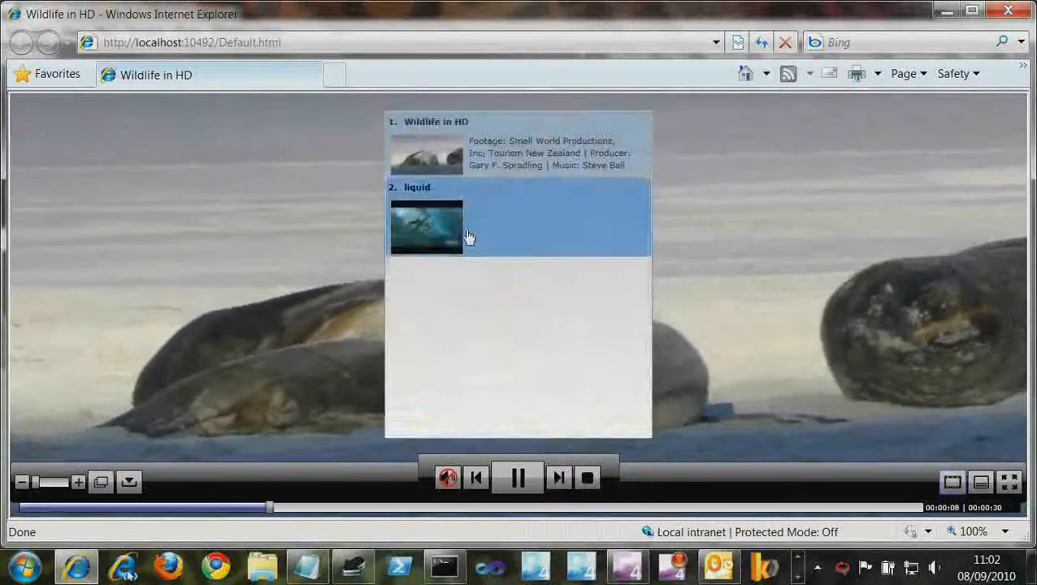
{"action": "left_click", "coordinate": [467, 239]}
{"action": "left_click", "coordinate": [516, 486]}
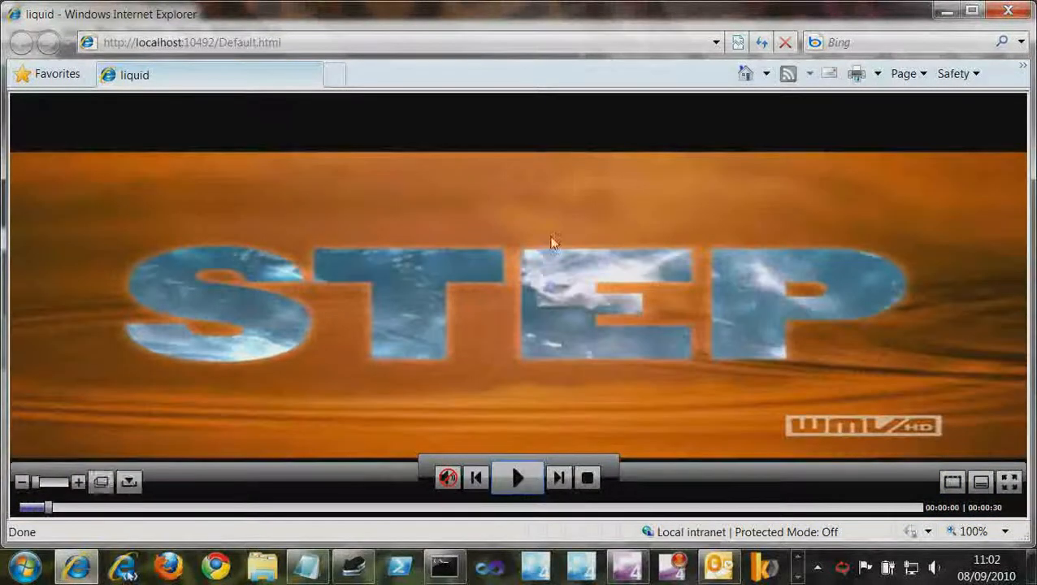
{"action": "left_click", "coordinate": [1007, 9]}
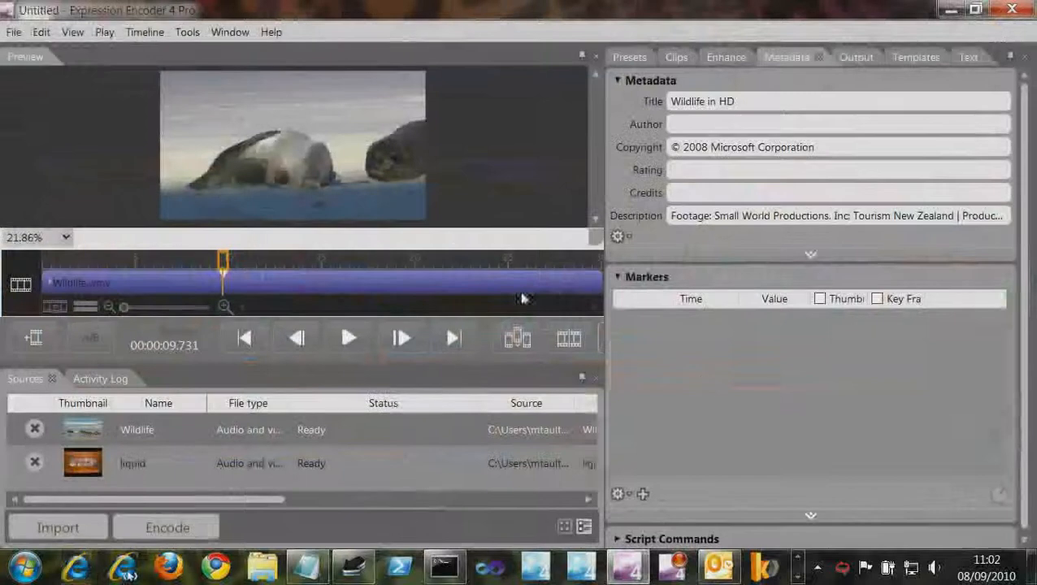
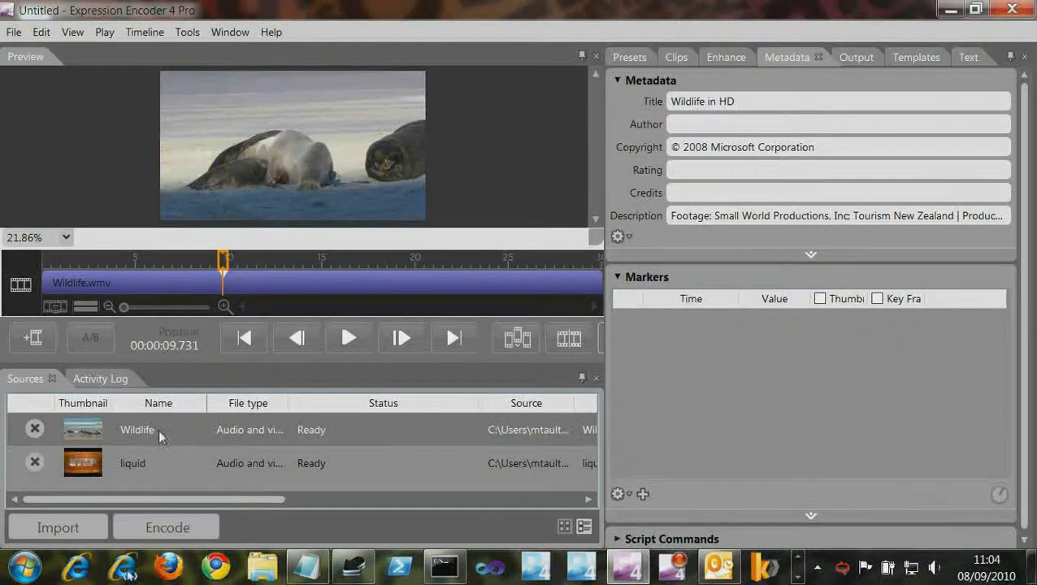
Collapse the Metadata and Markers sections of the Wildlife source and expand its Script Commands section
{"action": "left_click", "coordinate": [618, 80]}
{"action": "left_click", "coordinate": [618, 107]}
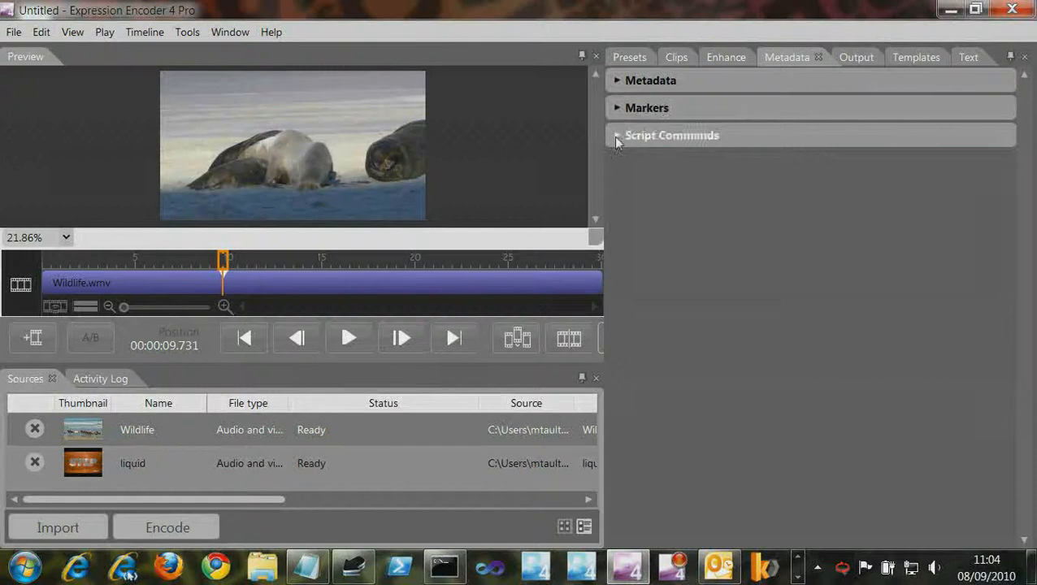
{"action": "left_click", "coordinate": [616, 135]}
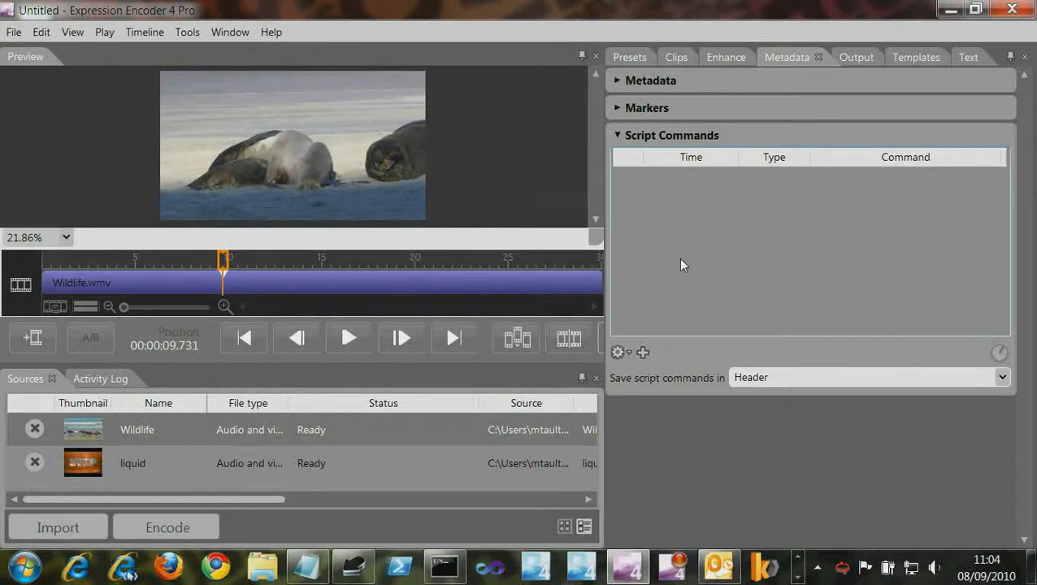
Examine which file types can be imported as script commands, and leave without importing a file
{"action": "left_click", "coordinate": [630, 352]}
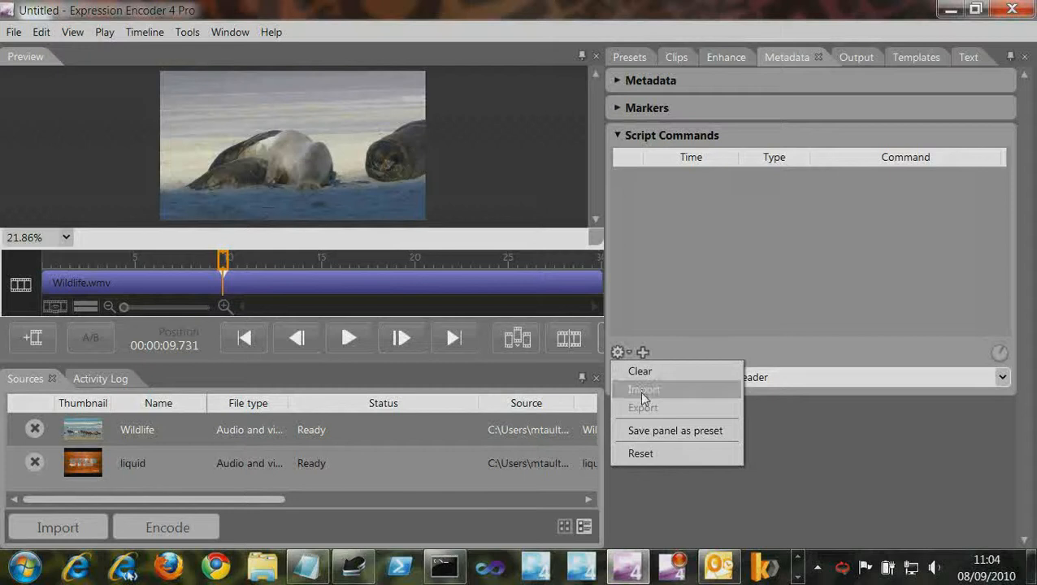
{"action": "left_click", "coordinate": [639, 389]}
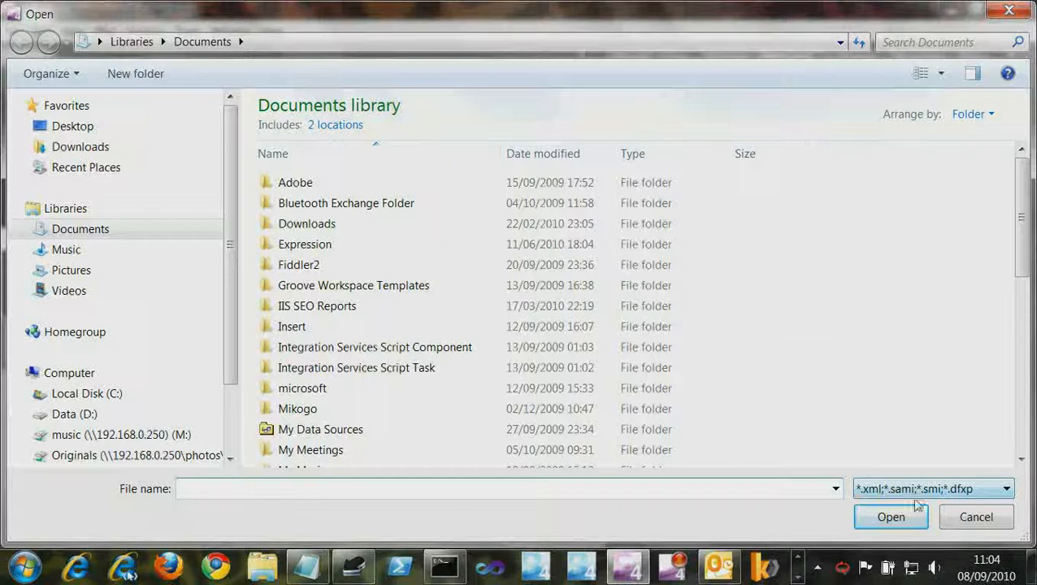
{"action": "left_click", "coordinate": [976, 520]}
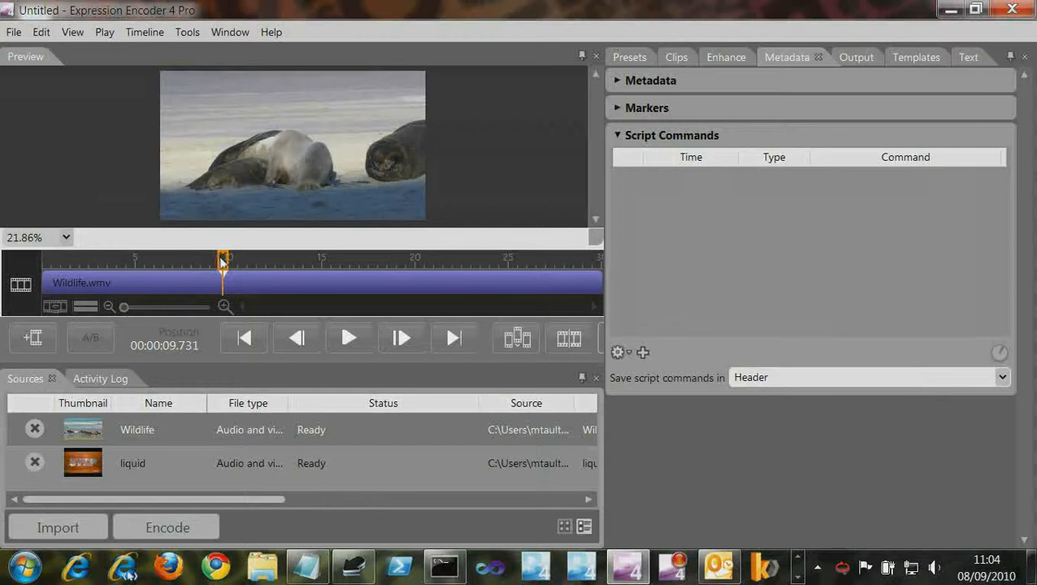
Add a caption script command with the text "Horses!" at 00:00:01.758 of Wildlife.wmv
{"action": "left_click_drag", "start_coordinate": [221, 259], "coordinate": [74, 258]}
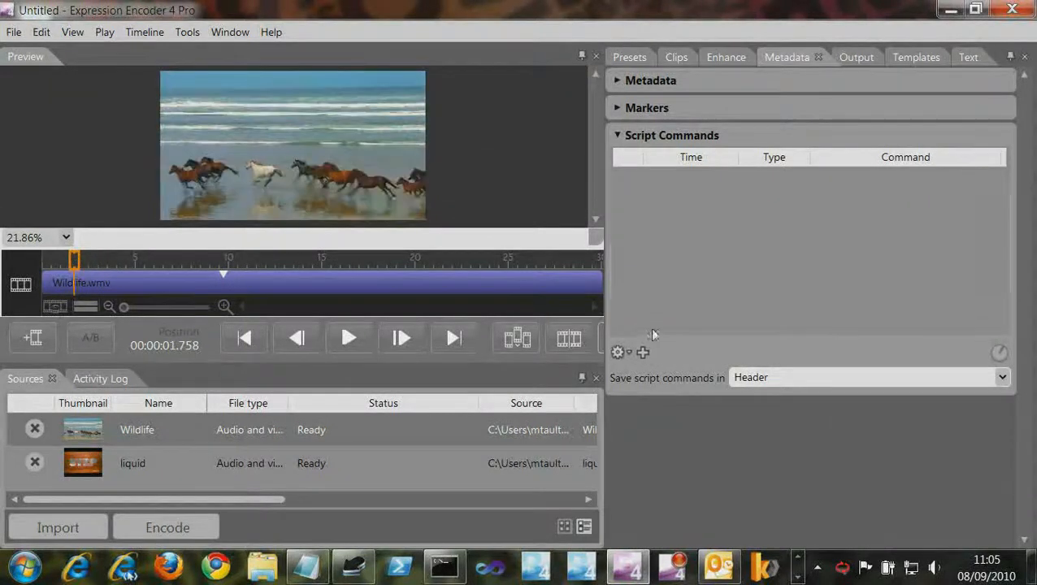
{"action": "left_click", "coordinate": [643, 353]}
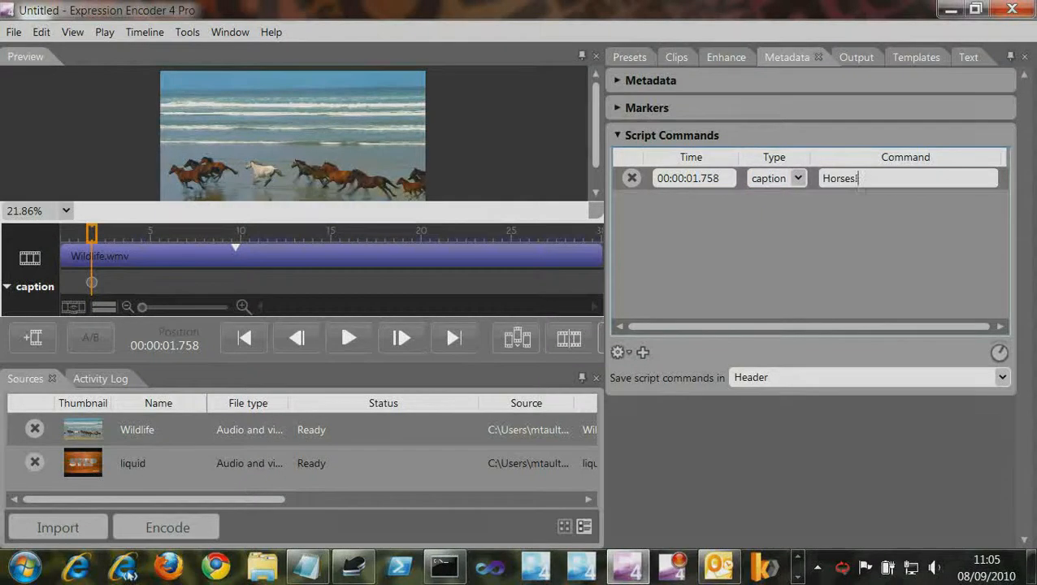
{"action": "key", "text": "Return"}
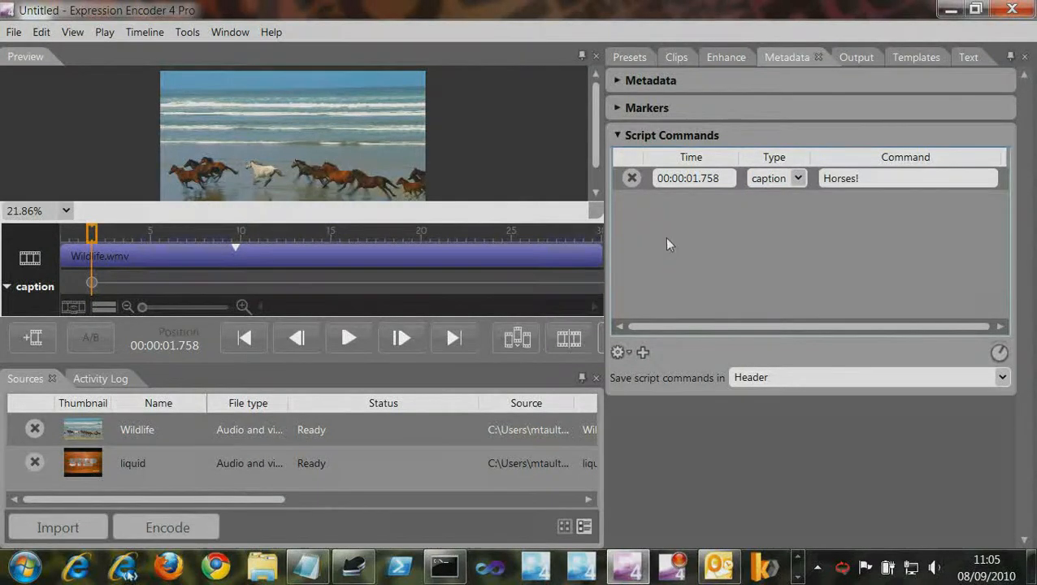
Add caption script commands "Birds!" at 00:00:05.241 and "Seals!" at 00:00:10.355 of Wildlife.wmv
{"action": "left_click_drag", "start_coordinate": [113, 231], "coordinate": [156, 230]}
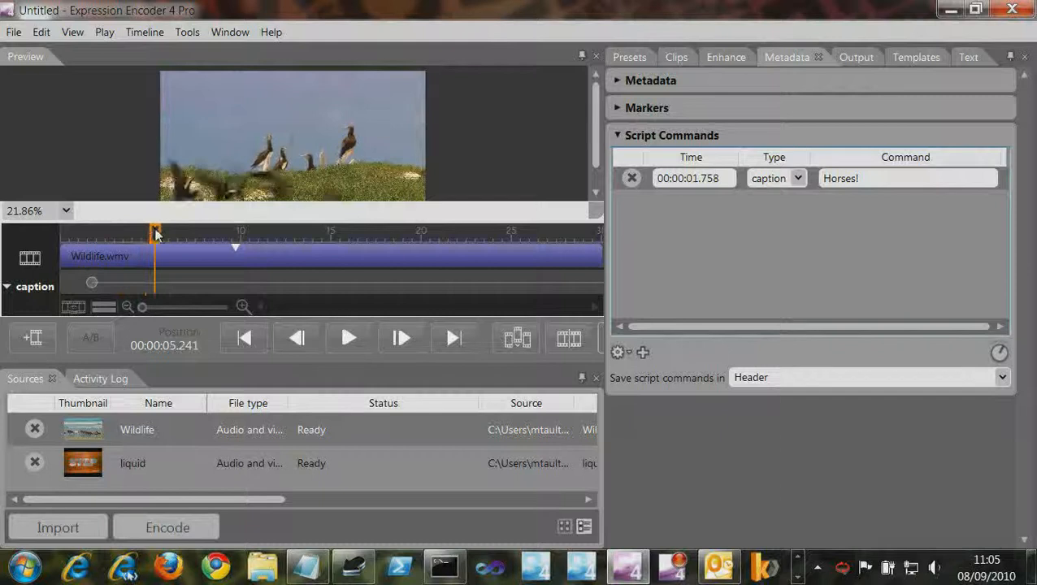
{"action": "left_click", "coordinate": [645, 353]}
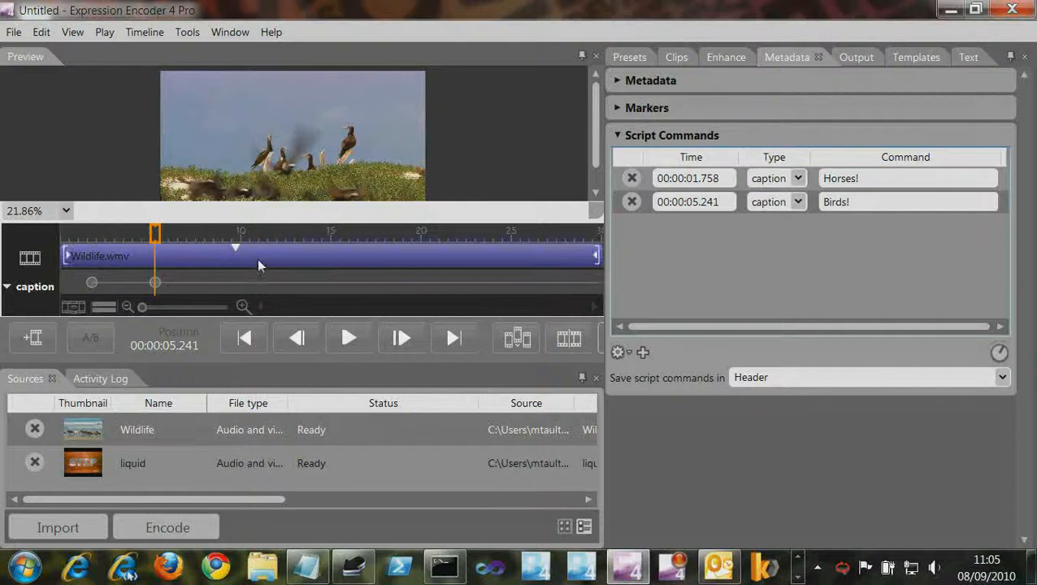
{"action": "left_click_drag", "start_coordinate": [156, 234], "coordinate": [248, 254]}
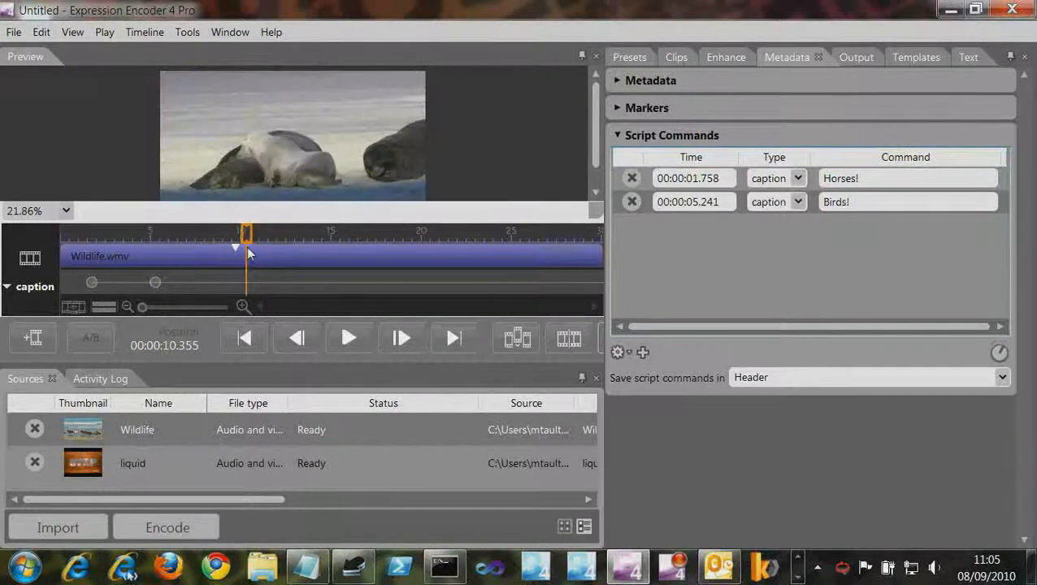
{"action": "left_click", "coordinate": [643, 352]}
{"action": "left_click", "coordinate": [829, 226]}
{"action": "type", "text": "Se"}
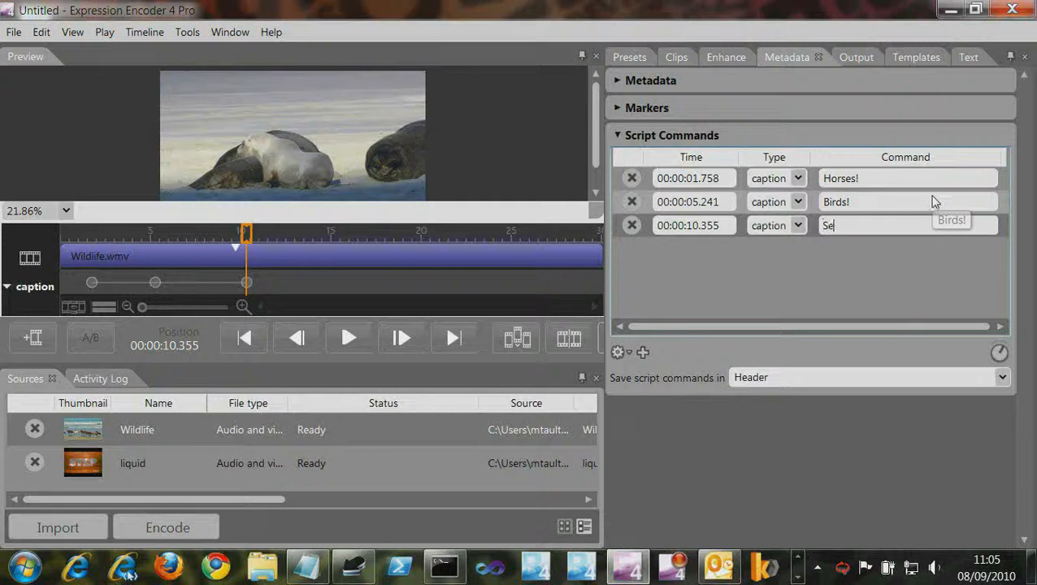
{"action": "type", "text": "als!"}
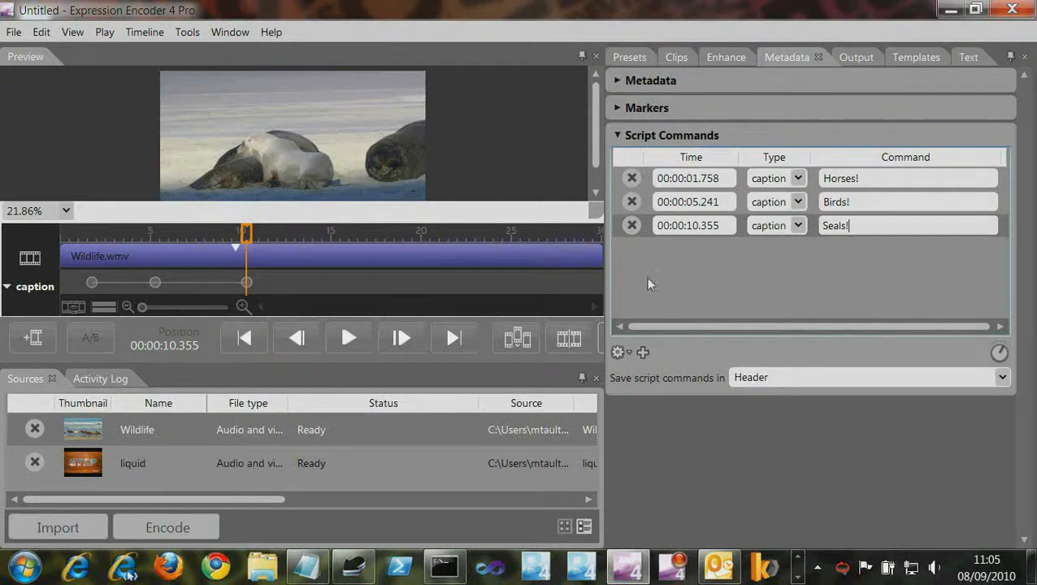
Encode the sources, check the Wildlife captions during playback with the player controls shown, pause the video and close the browser preview
{"action": "left_click", "coordinate": [189, 527]}
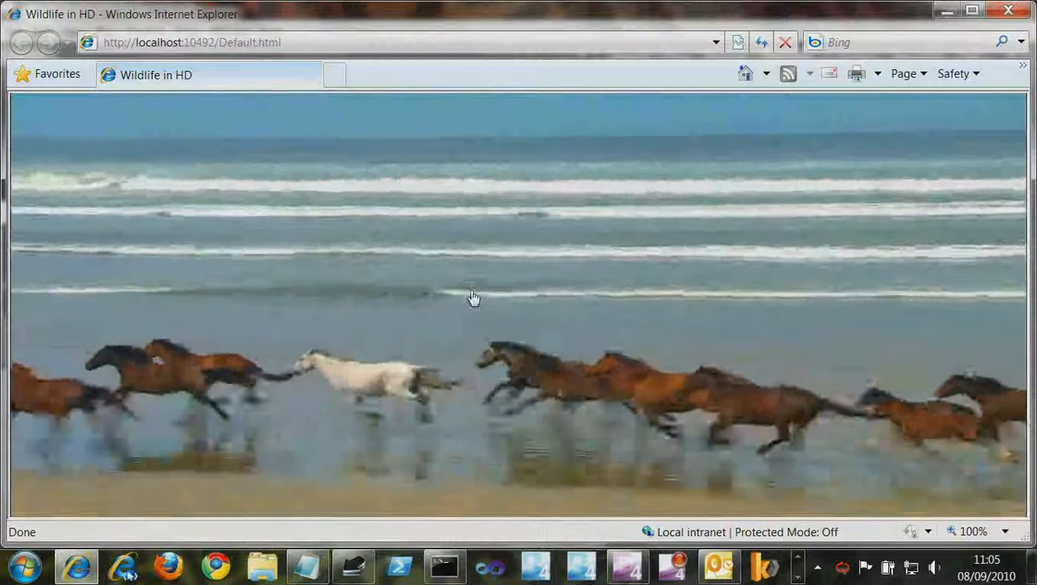
{"action": "mouse_move", "coordinate": [499, 459]}
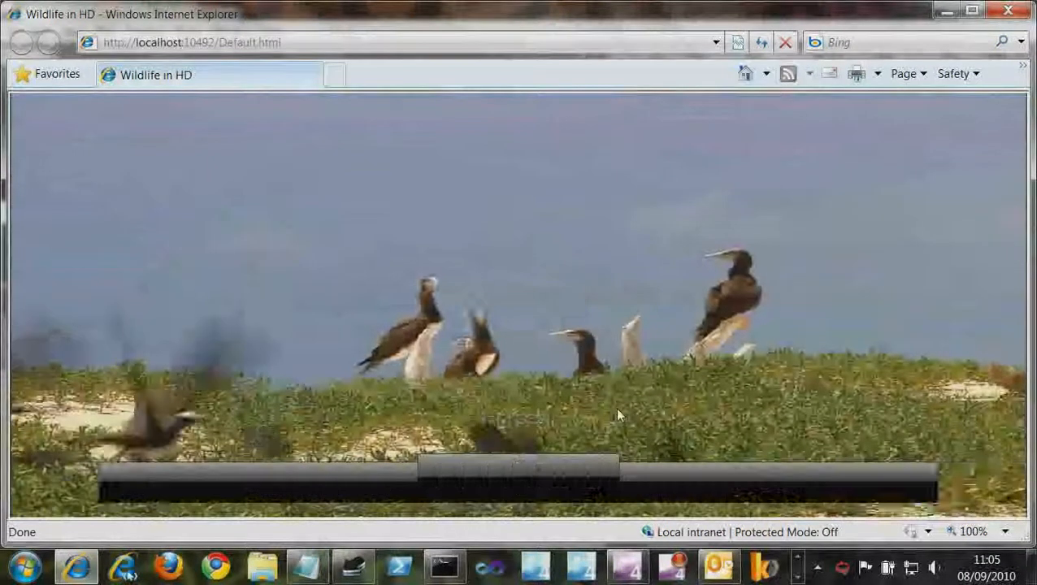
{"action": "mouse_move", "coordinate": [551, 507]}
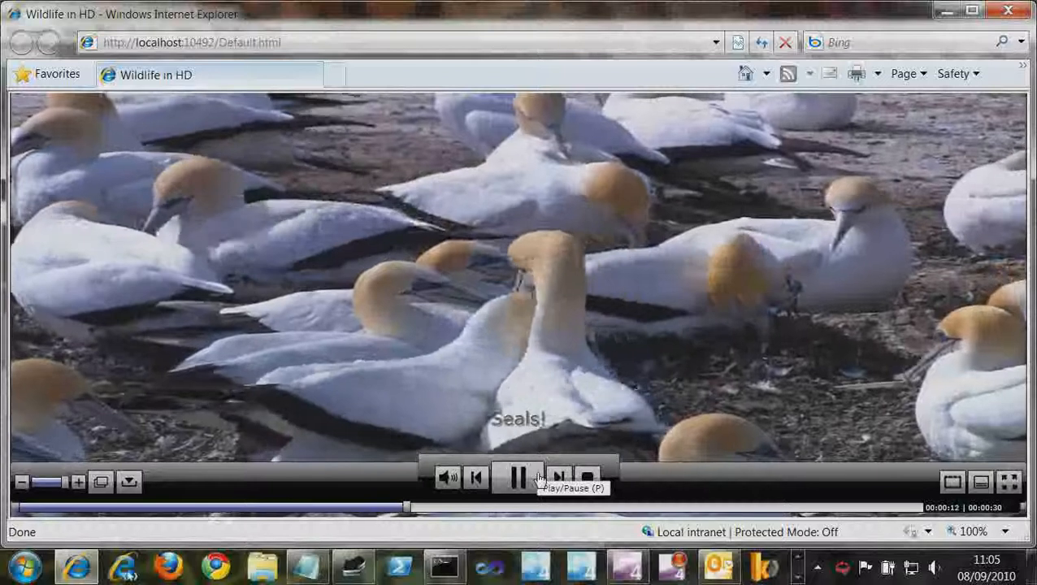
{"action": "left_click", "coordinate": [530, 479]}
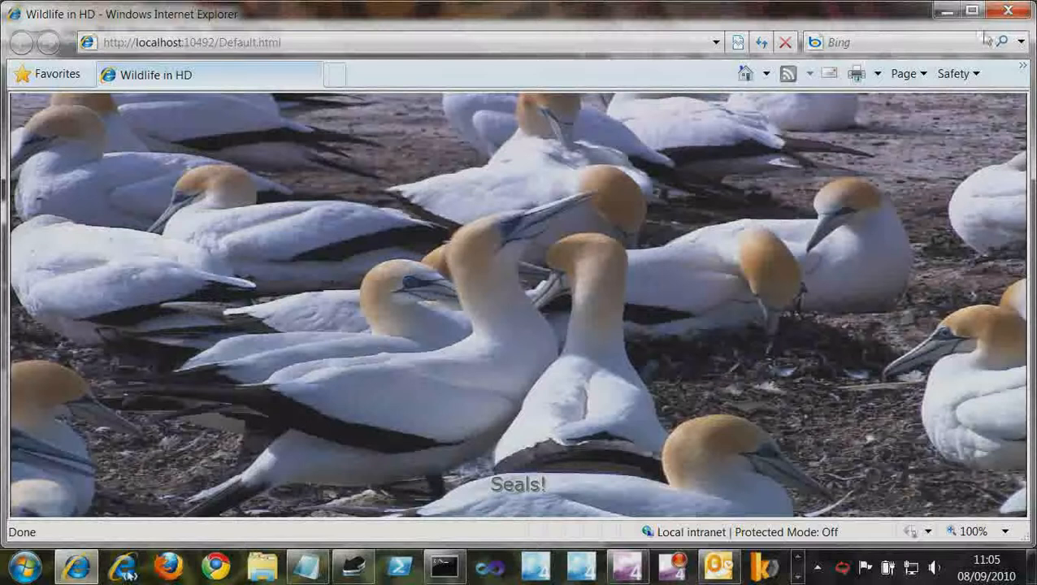
{"action": "mouse_move", "coordinate": [504, 407]}
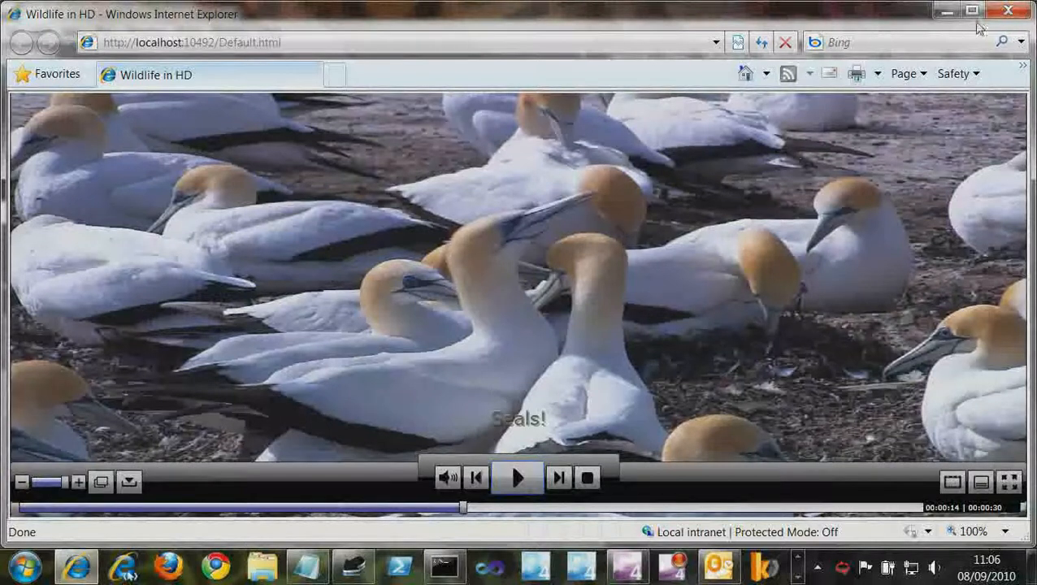
{"action": "left_click", "coordinate": [1007, 10]}
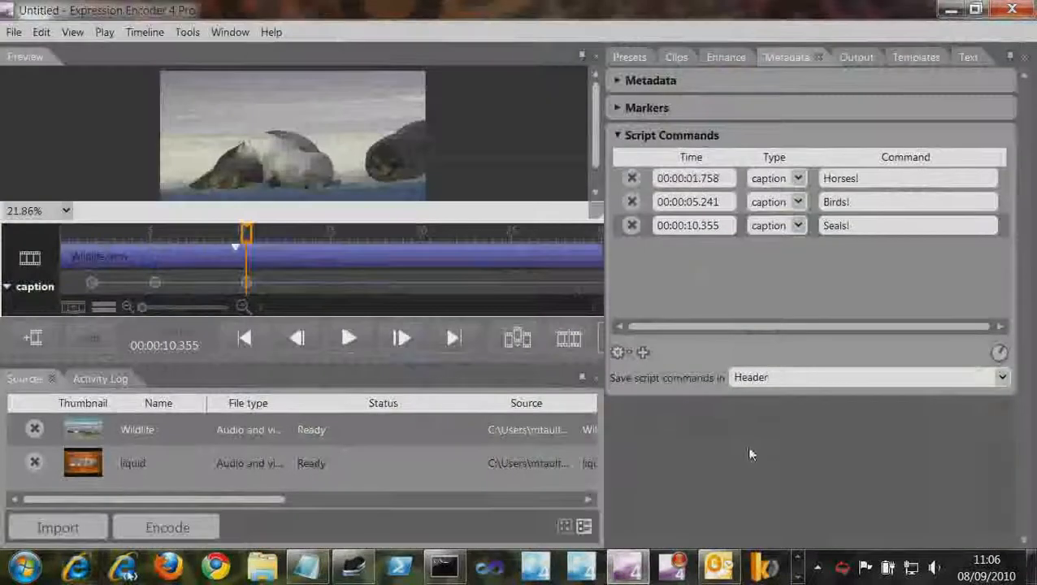
Add a marker named "End of Waves" at 00:00:04.105 of liquid.wmv and enable thumbnails for all markers
{"action": "left_click", "coordinate": [619, 108]}
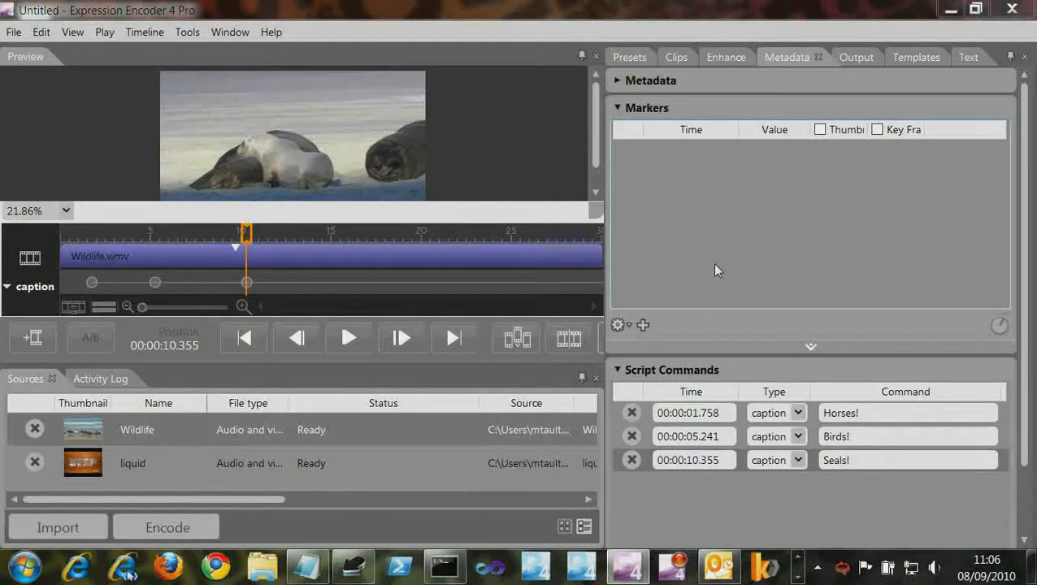
{"action": "left_click", "coordinate": [172, 463]}
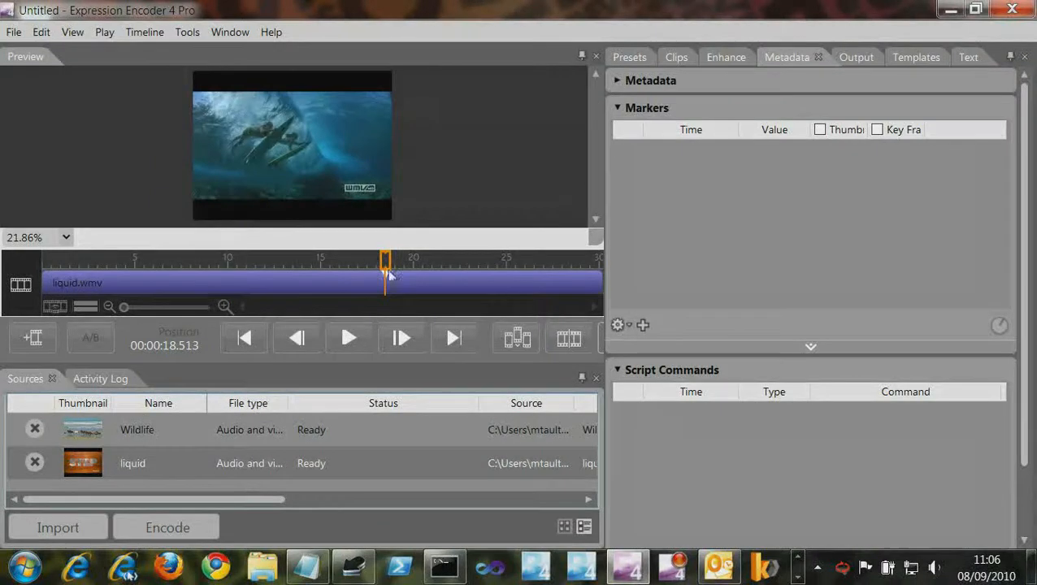
{"action": "left_click_drag", "start_coordinate": [385, 261], "coordinate": [120, 258]}
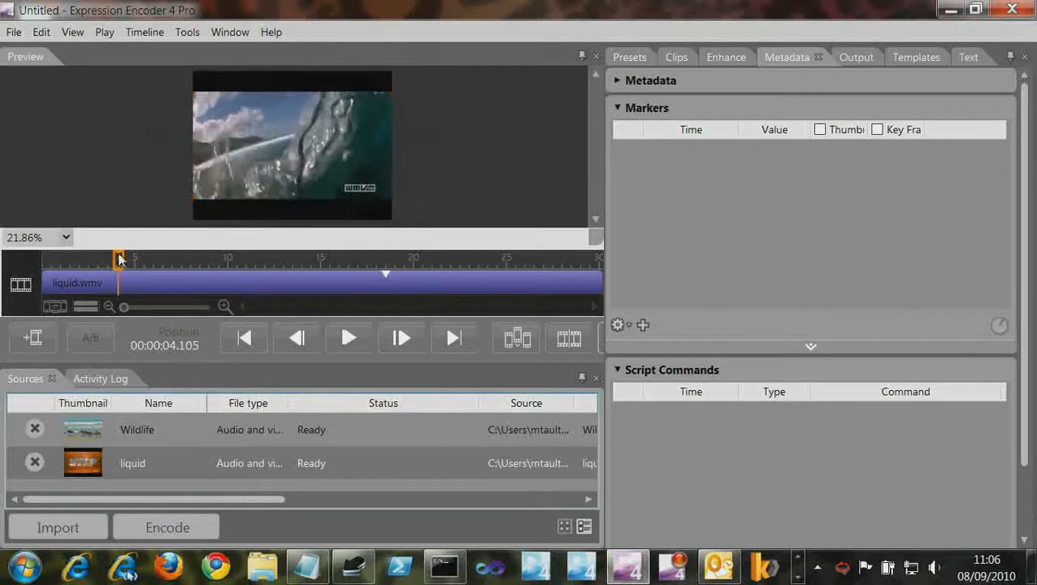
{"action": "left_click", "coordinate": [643, 325]}
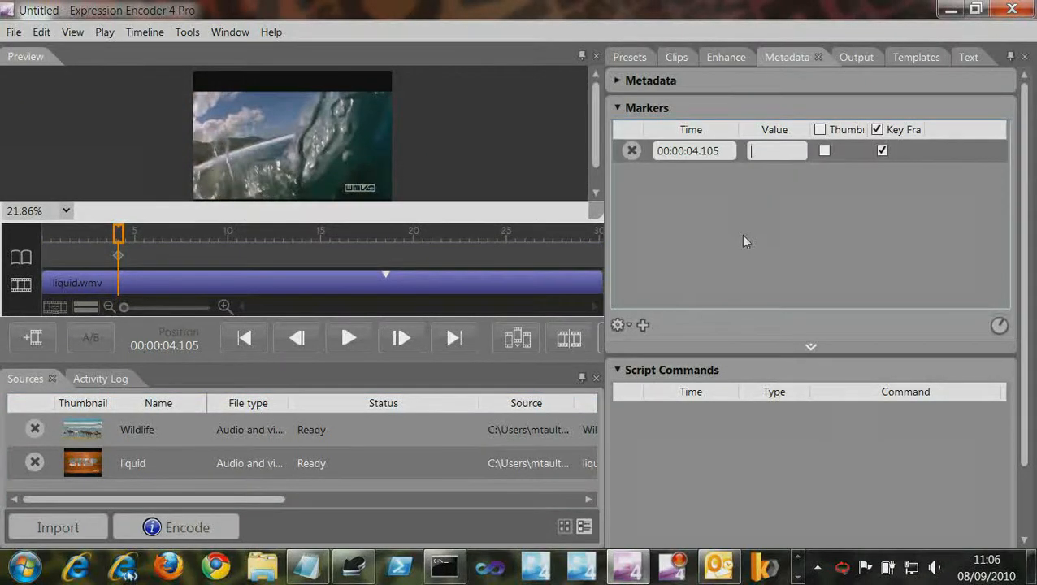
{"action": "type", "text": "End of Waves"}
{"action": "key", "text": "Return"}
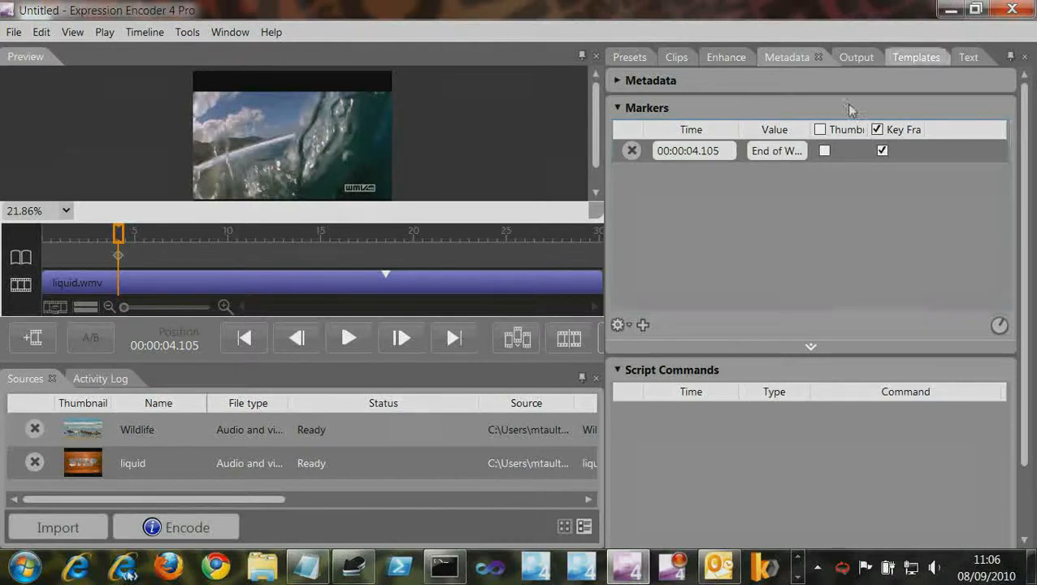
{"action": "left_click", "coordinate": [820, 129]}
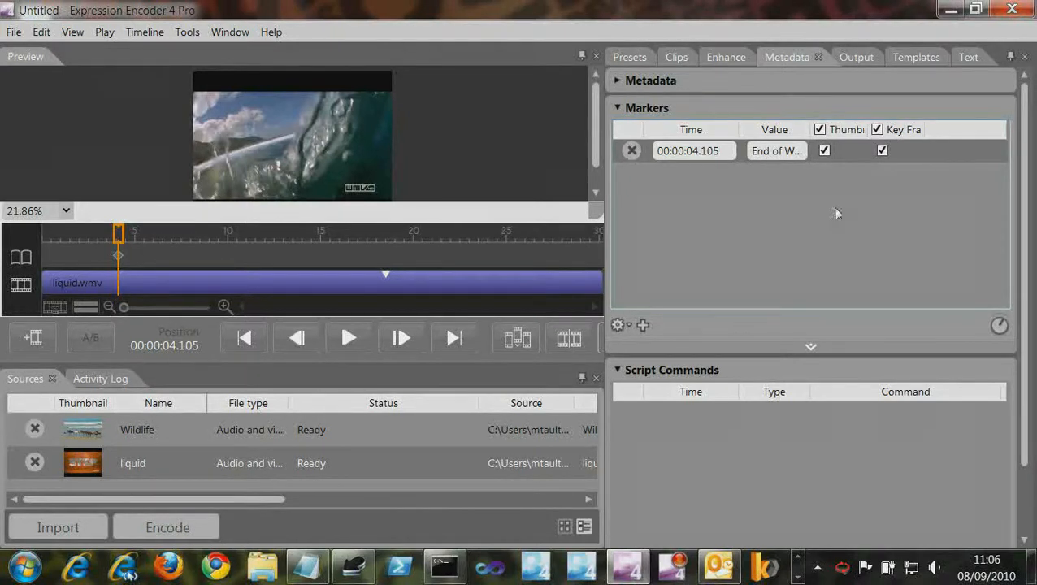
Add markers "Interview" at 00:00:17.199 and "Surfers" at 00:00:20.073 of liquid.wmv
{"action": "left_click_drag", "start_coordinate": [132, 235], "coordinate": [361, 248]}
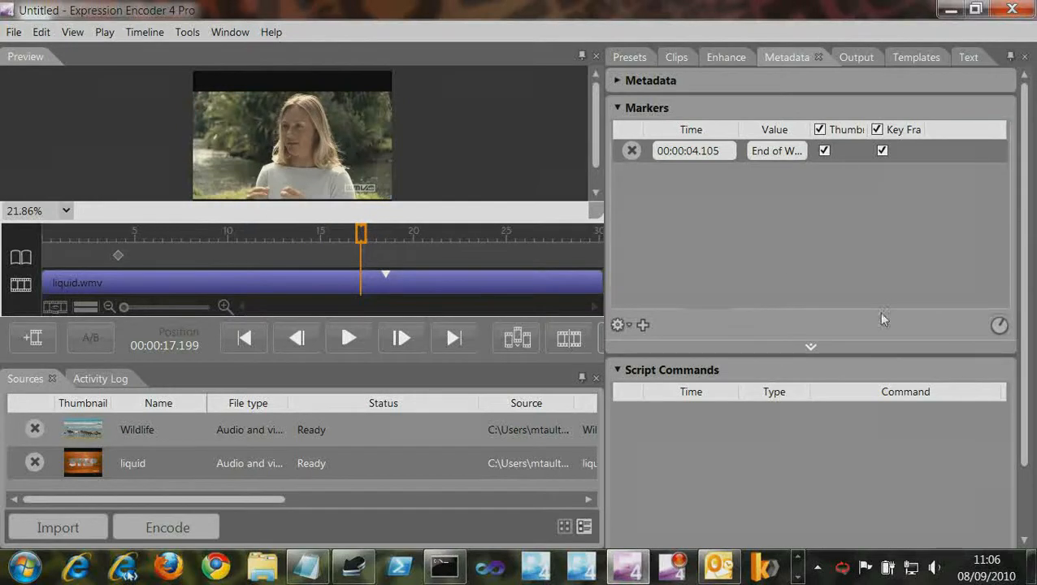
{"action": "key", "text": "ctrl+m"}
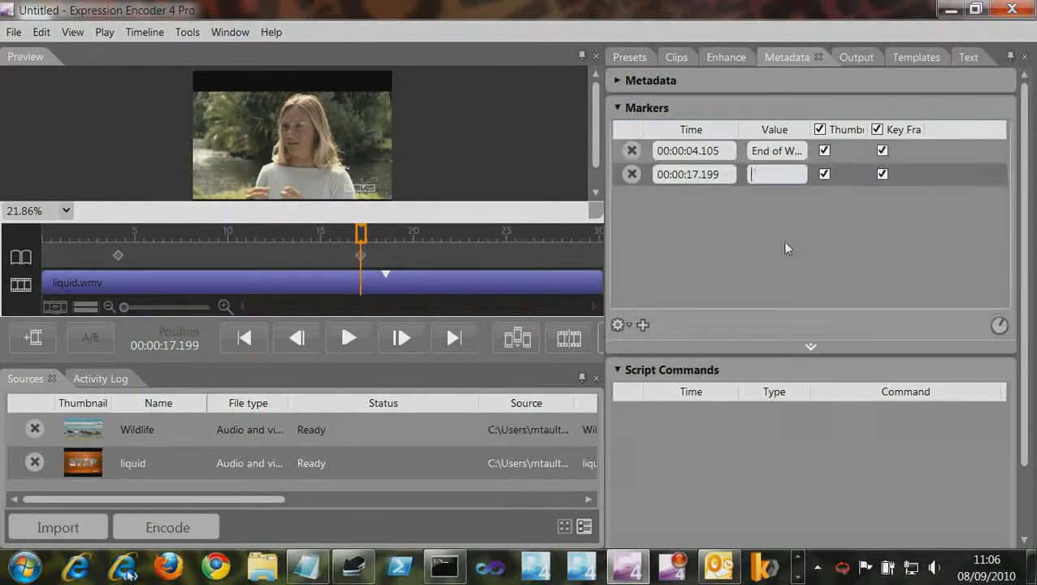
{"action": "type", "text": "iew"}
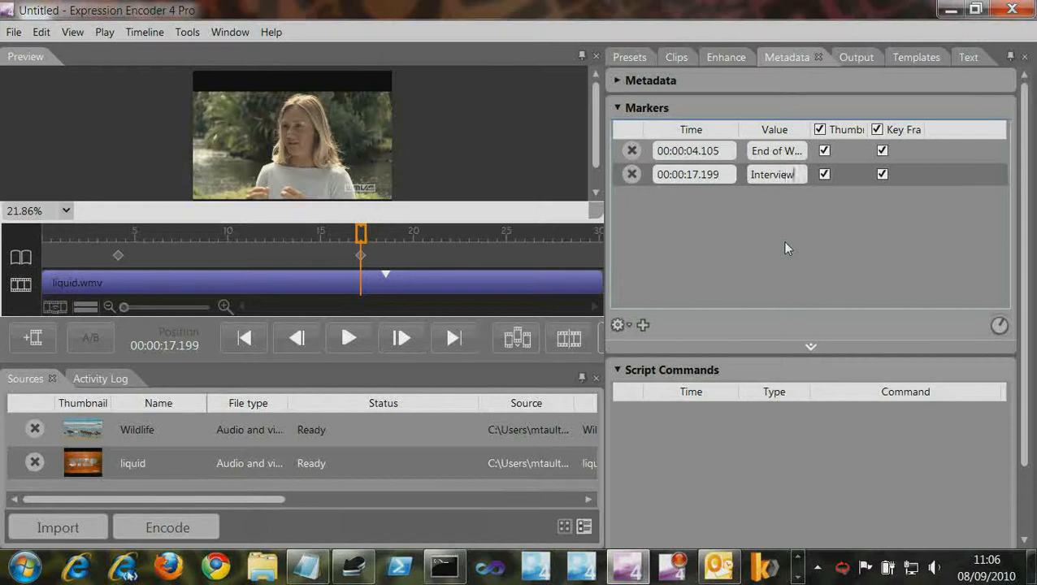
{"action": "key", "text": "Return"}
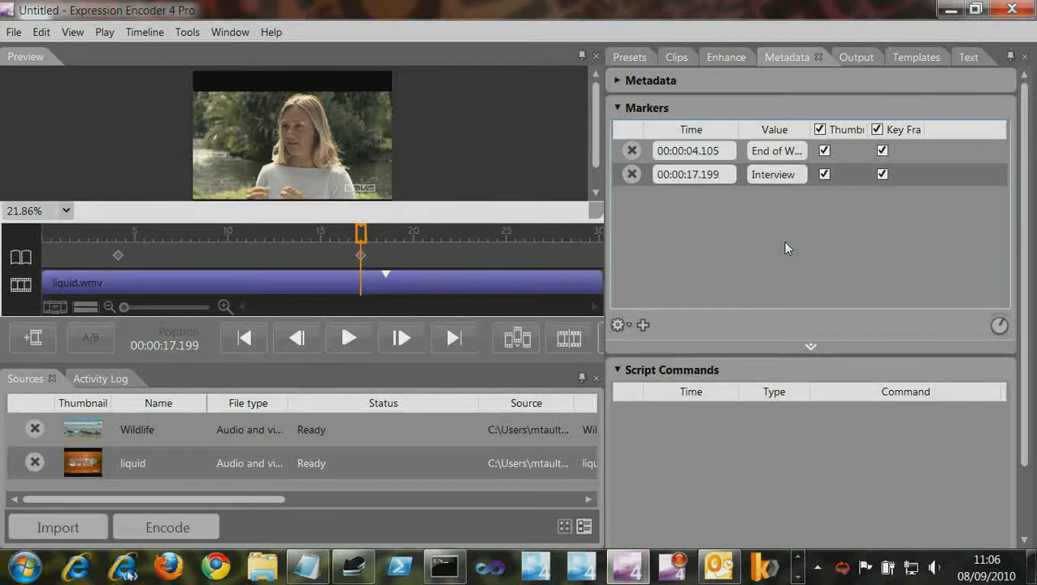
{"action": "left_click_drag", "start_coordinate": [362, 236], "coordinate": [411, 236]}
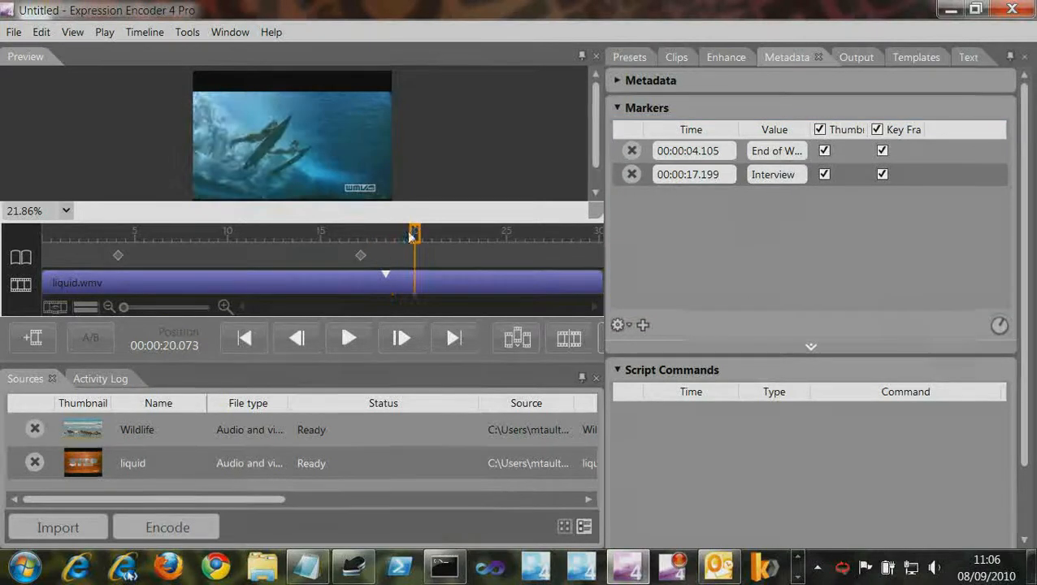
{"action": "left_click", "coordinate": [642, 325]}
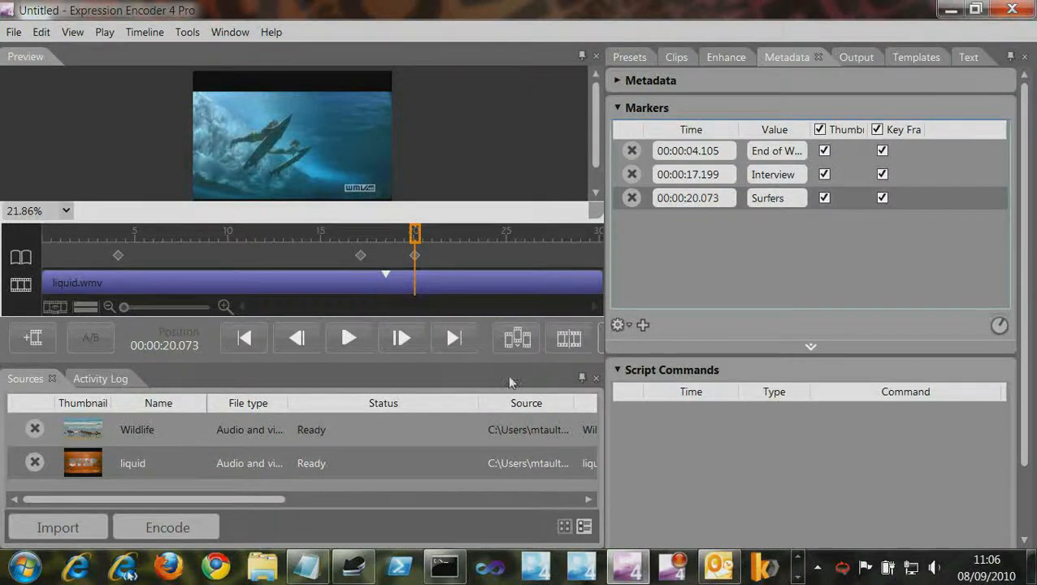
Encode the sources again, stop Wildlife in the browser preview, switch to liquid through the playlist and pause it
{"action": "left_click", "coordinate": [168, 527]}
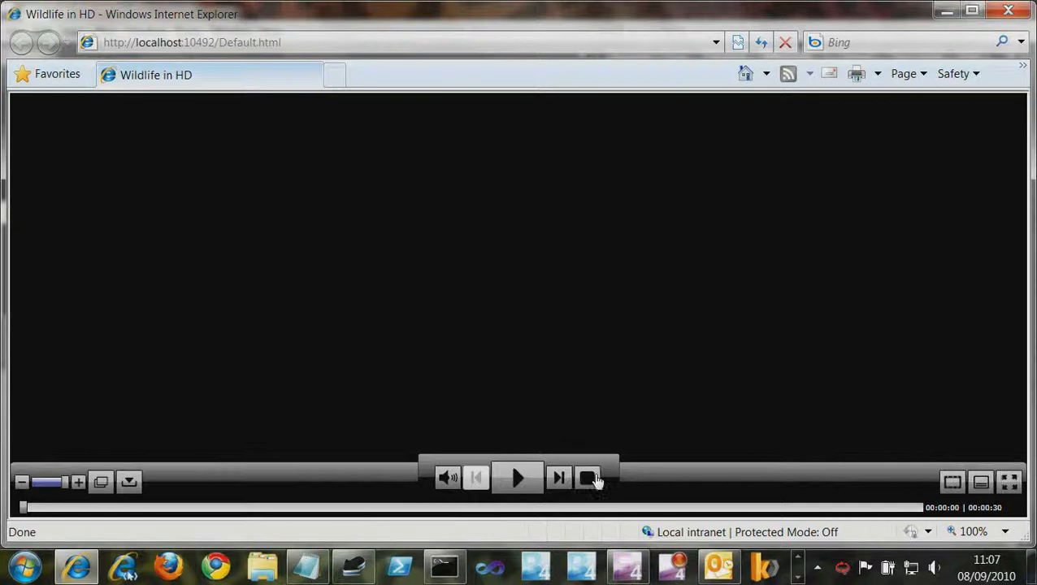
{"action": "left_click", "coordinate": [590, 479]}
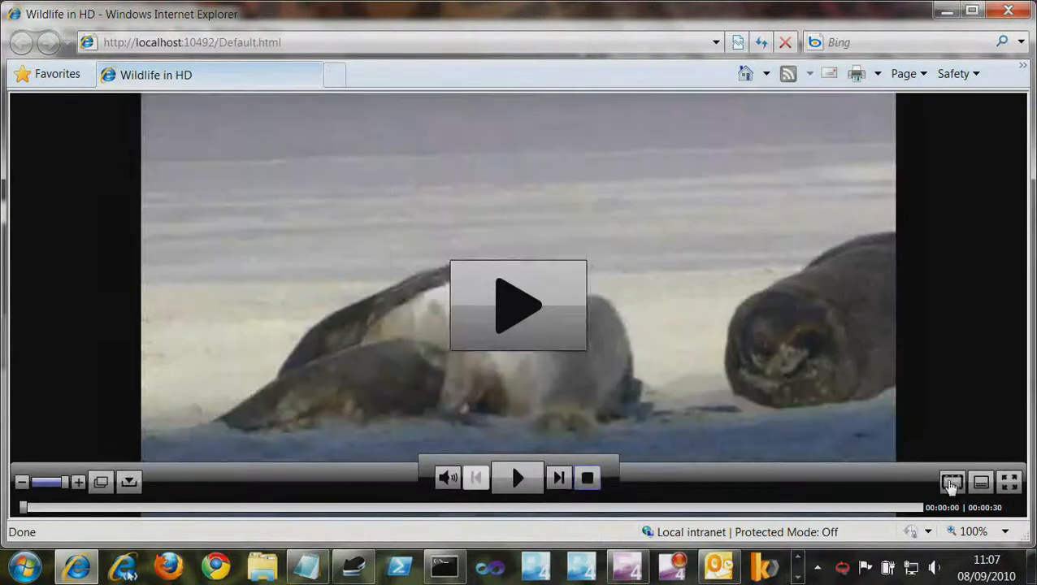
{"action": "left_click", "coordinate": [950, 483]}
{"action": "left_click", "coordinate": [473, 245]}
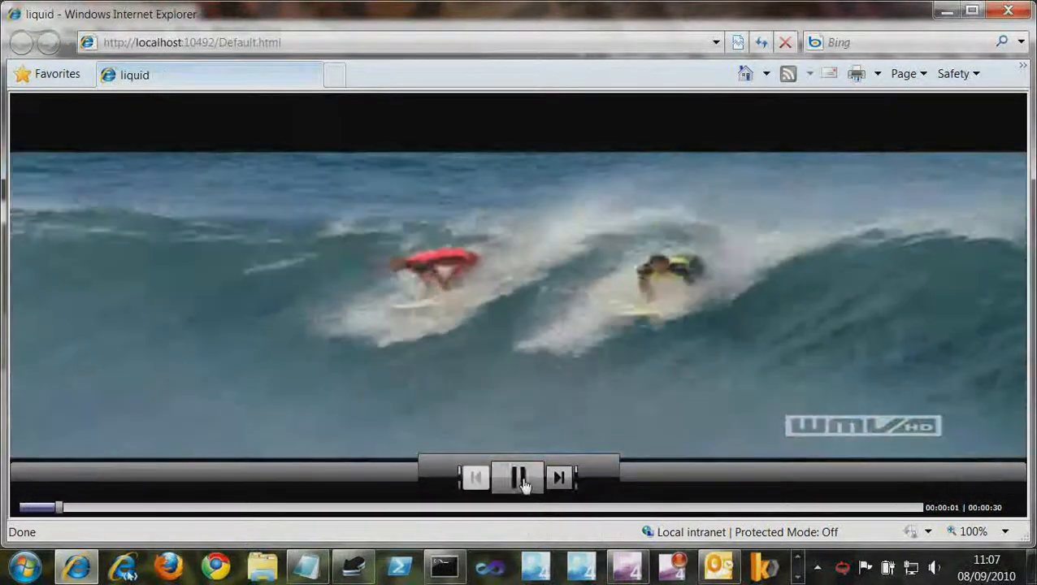
{"action": "left_click", "coordinate": [520, 479]}
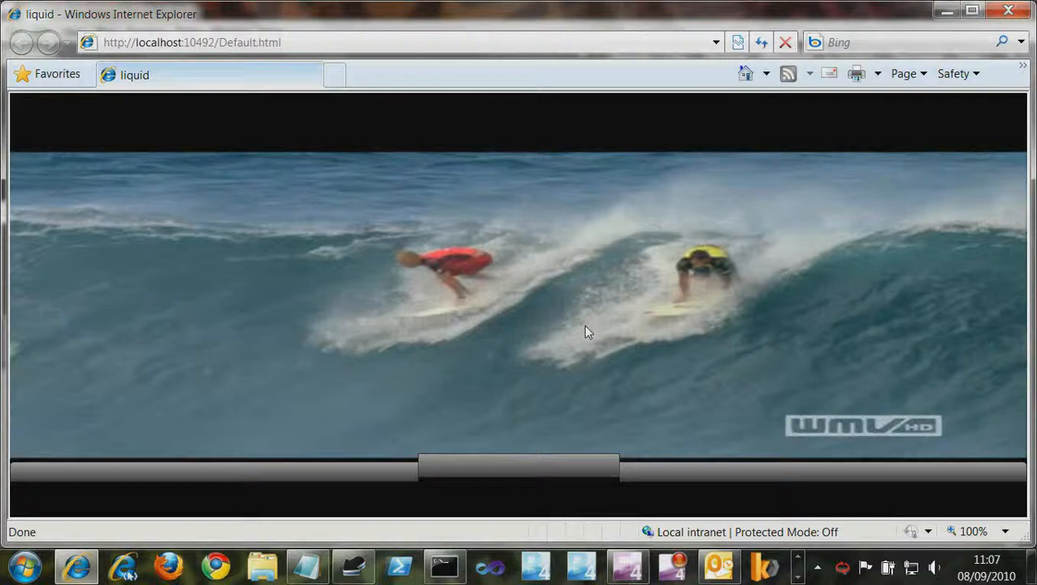
Jump to the Interview and Surfers chapters of liquid, resume playback, and go back to Interview and End of Waves
{"action": "left_click", "coordinate": [199, 179]}
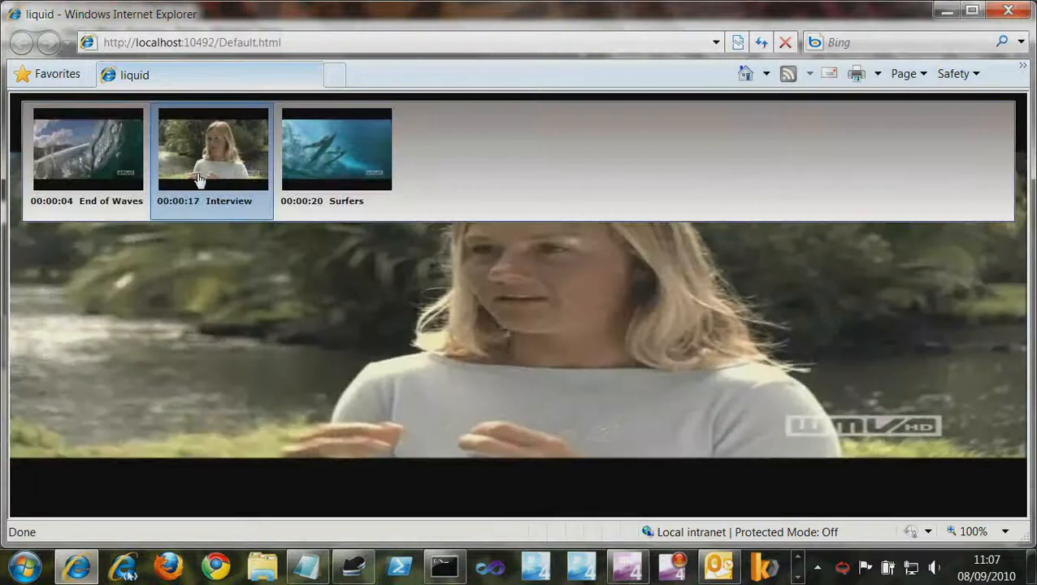
{"action": "left_click", "coordinate": [340, 167]}
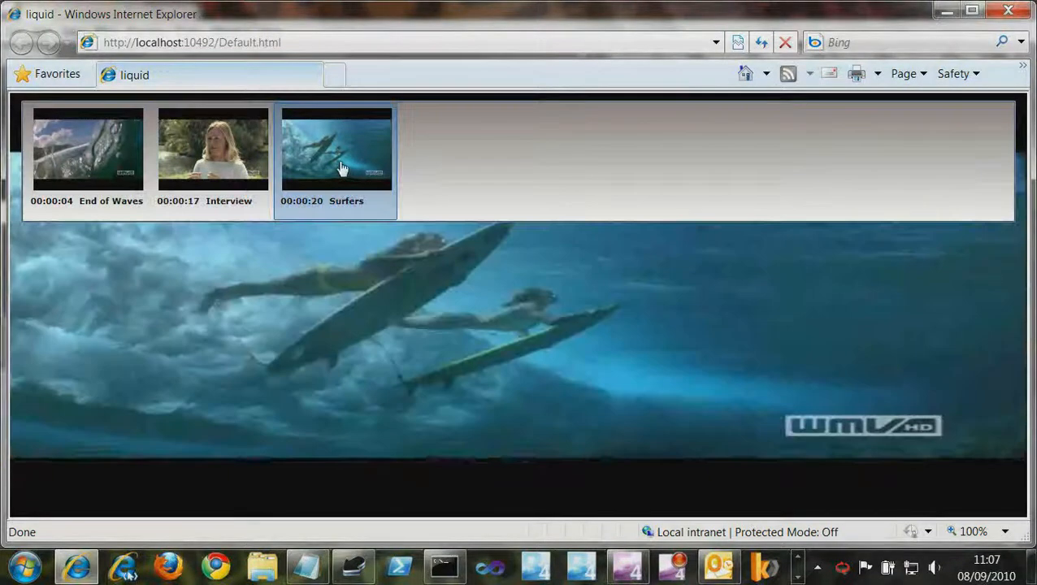
{"action": "mouse_move", "coordinate": [560, 488]}
{"action": "left_click", "coordinate": [518, 478]}
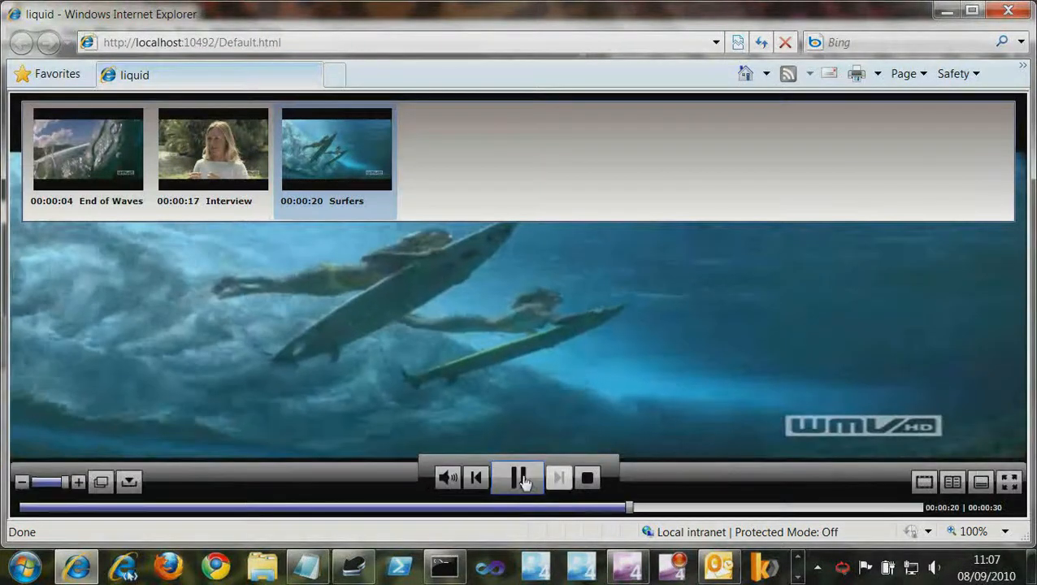
{"action": "left_click", "coordinate": [195, 192]}
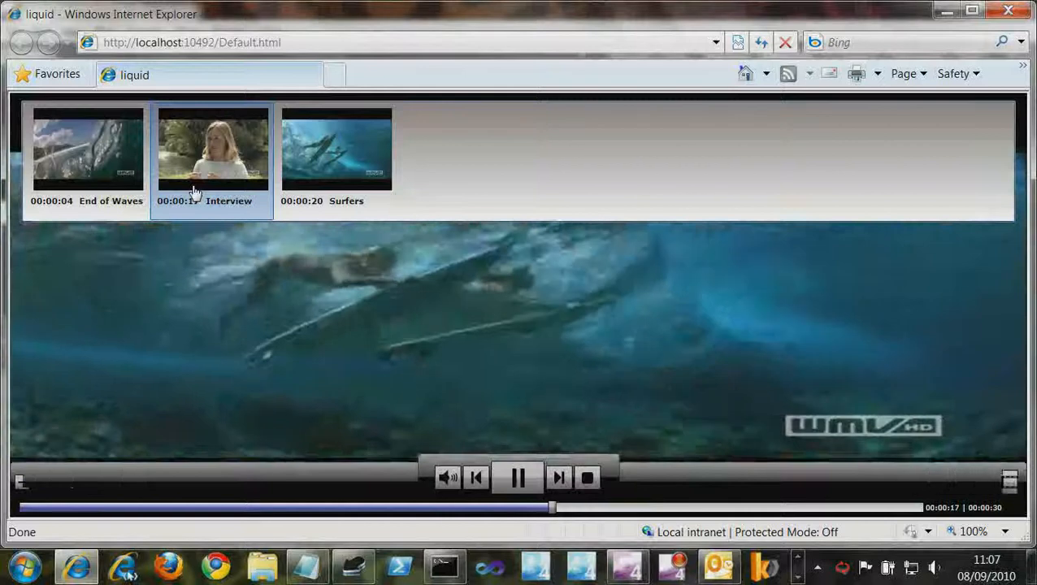
{"action": "left_click", "coordinate": [96, 171]}
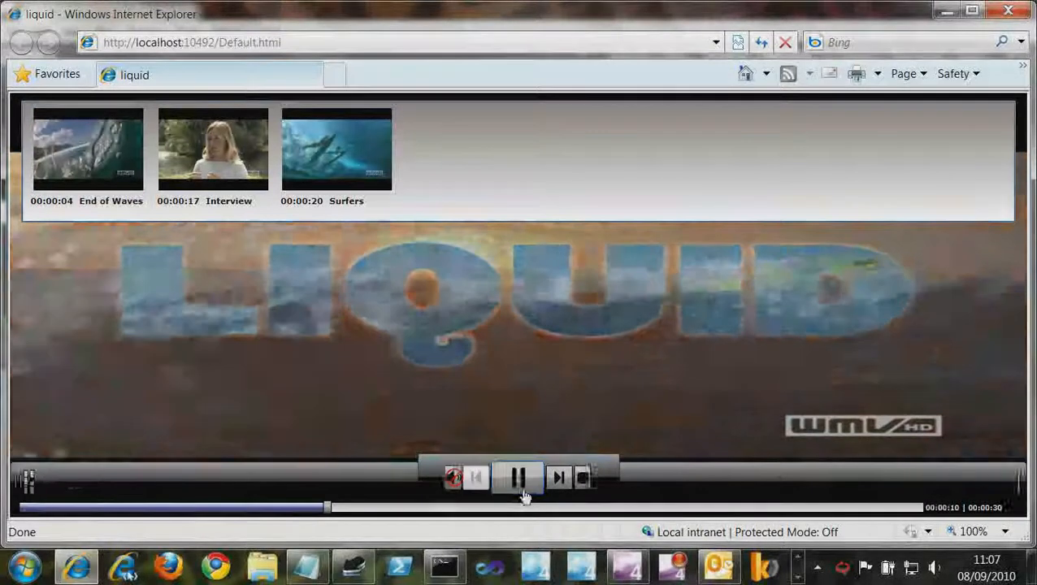
Pause liquid and move through its Surfers, Interview and End of Waves chapter thumbnails
{"action": "left_click", "coordinate": [518, 478]}
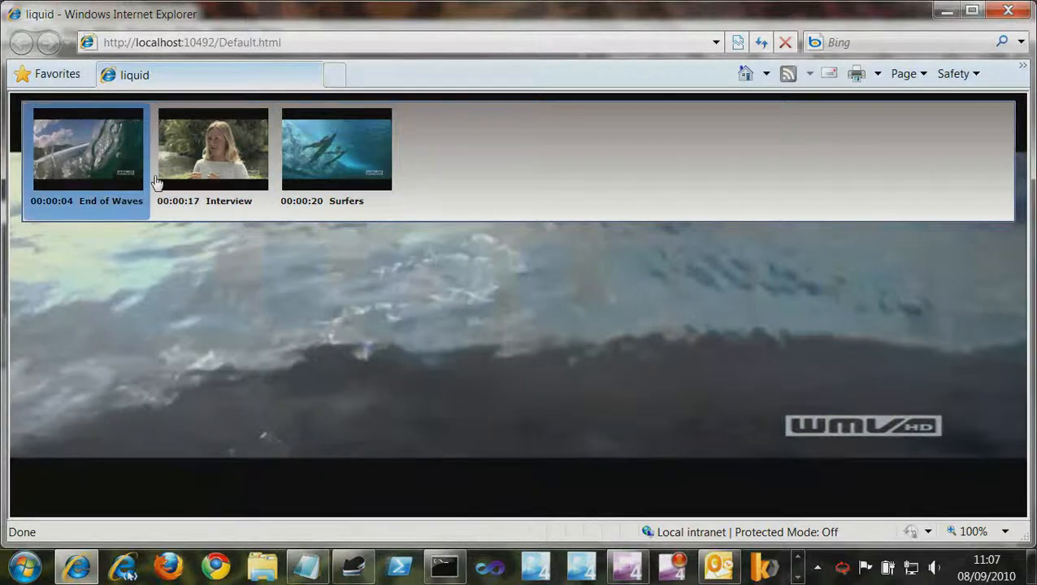
{"action": "left_click", "coordinate": [371, 168]}
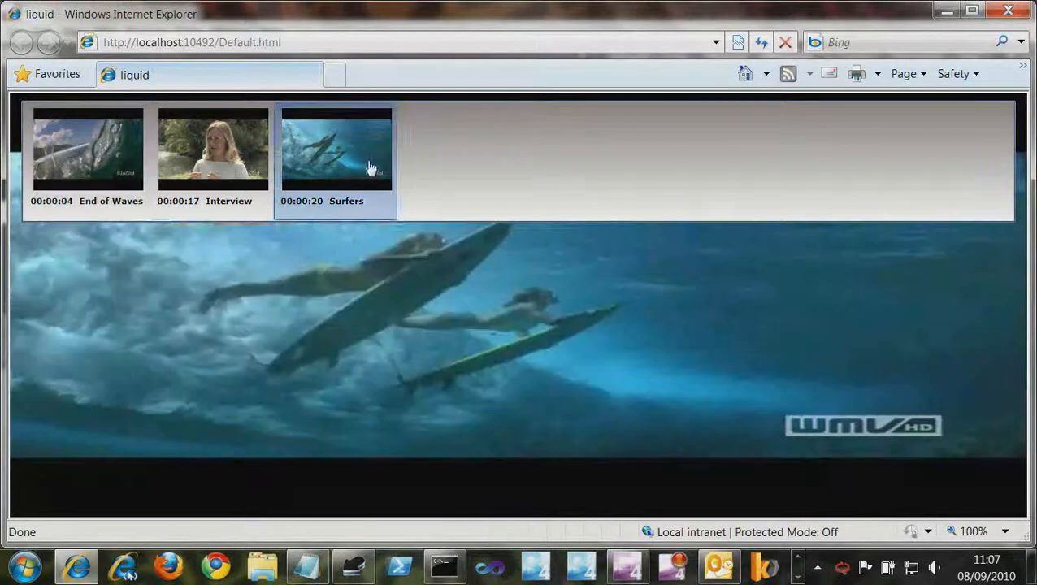
{"action": "left_click", "coordinate": [213, 162]}
{"action": "left_click", "coordinate": [139, 201]}
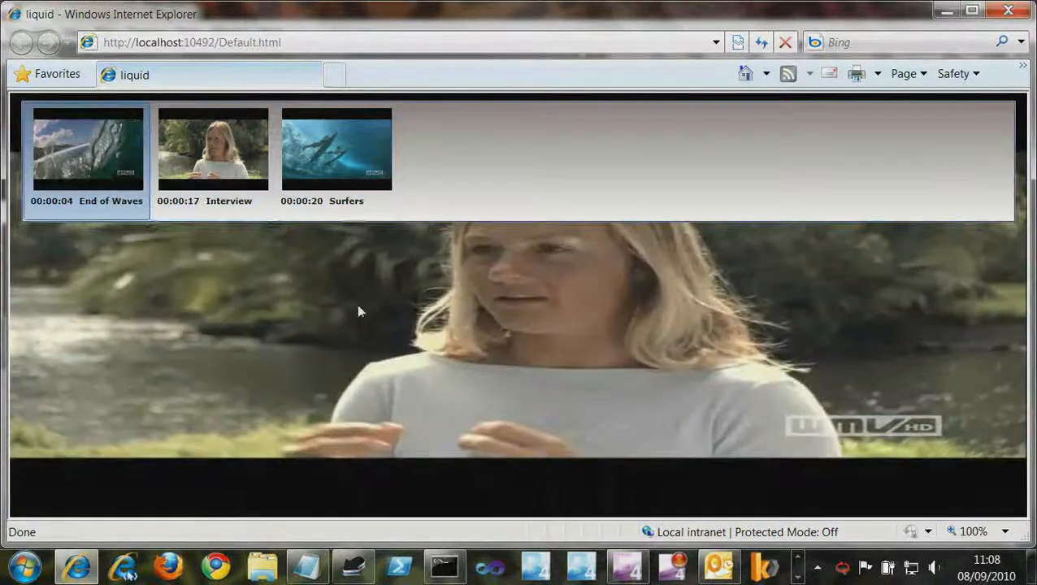
Close the browser preview and bring up the visual overlay settings for the Wildlife source
{"action": "left_click", "coordinate": [1005, 12]}
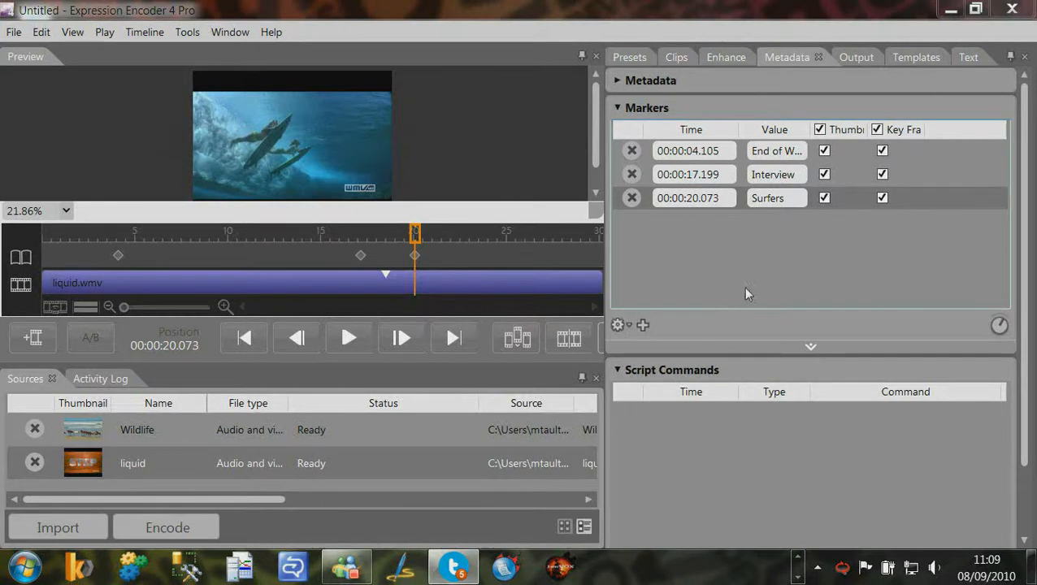
{"action": "left_click", "coordinate": [725, 56]}
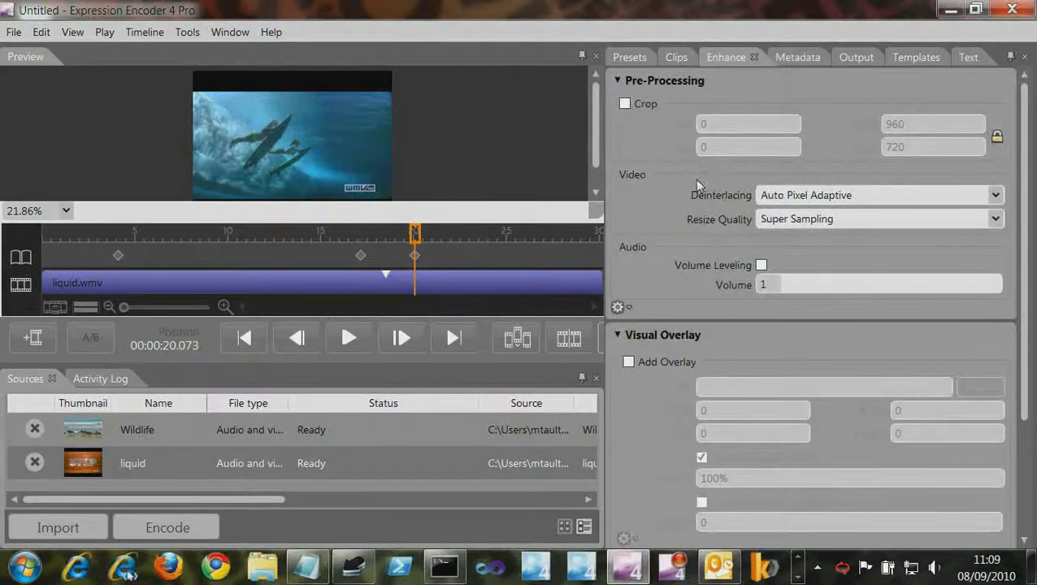
{"action": "left_click", "coordinate": [619, 82]}
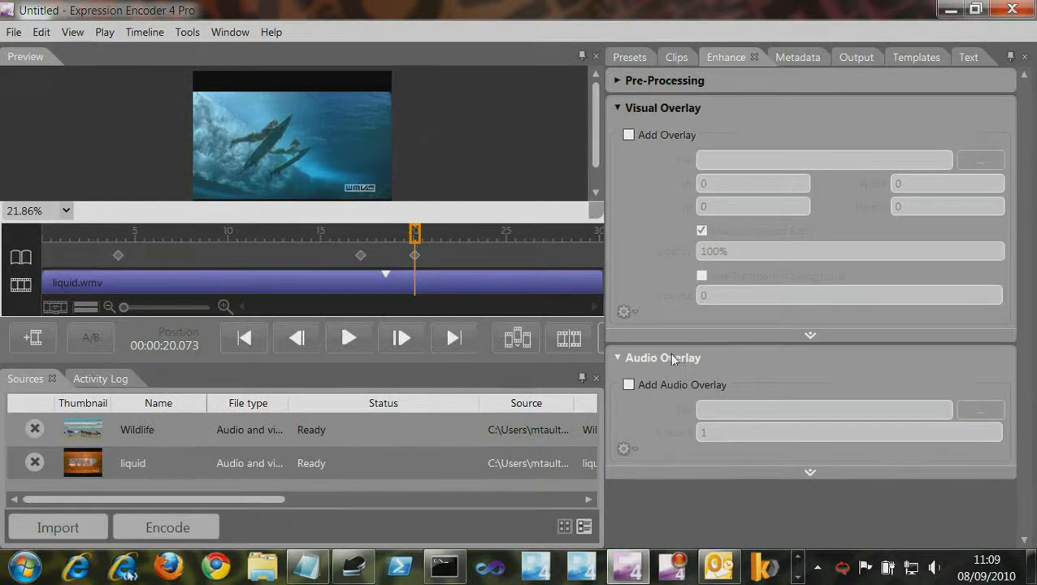
{"action": "left_click", "coordinate": [618, 359]}
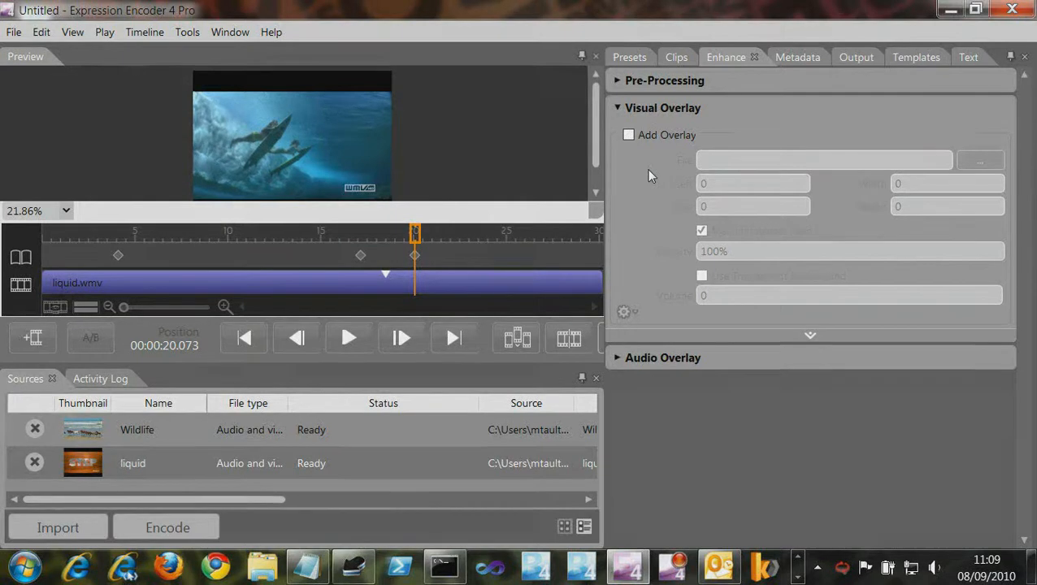
{"action": "left_click", "coordinate": [164, 429]}
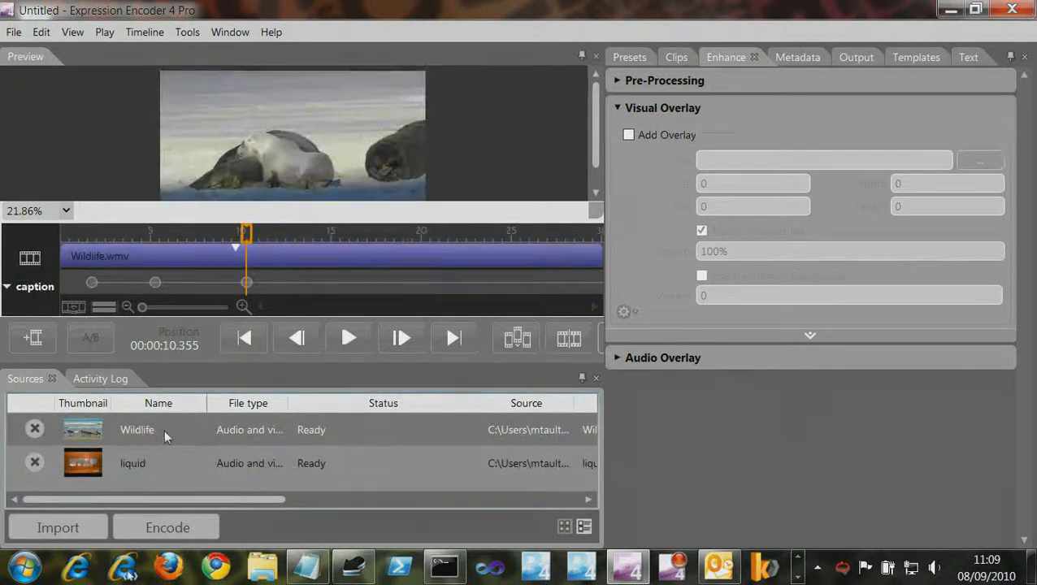
Add abstract_0017.jpg from D:\wallpaper as a visual overlay on Wildlife
{"action": "left_click", "coordinate": [629, 135]}
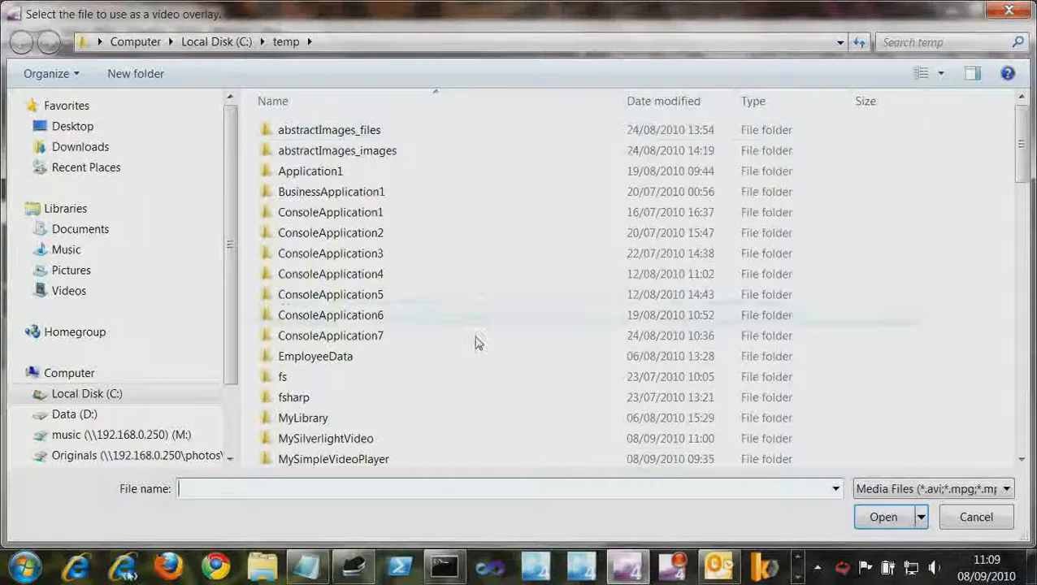
{"action": "type", "text": "d:\\wall"}
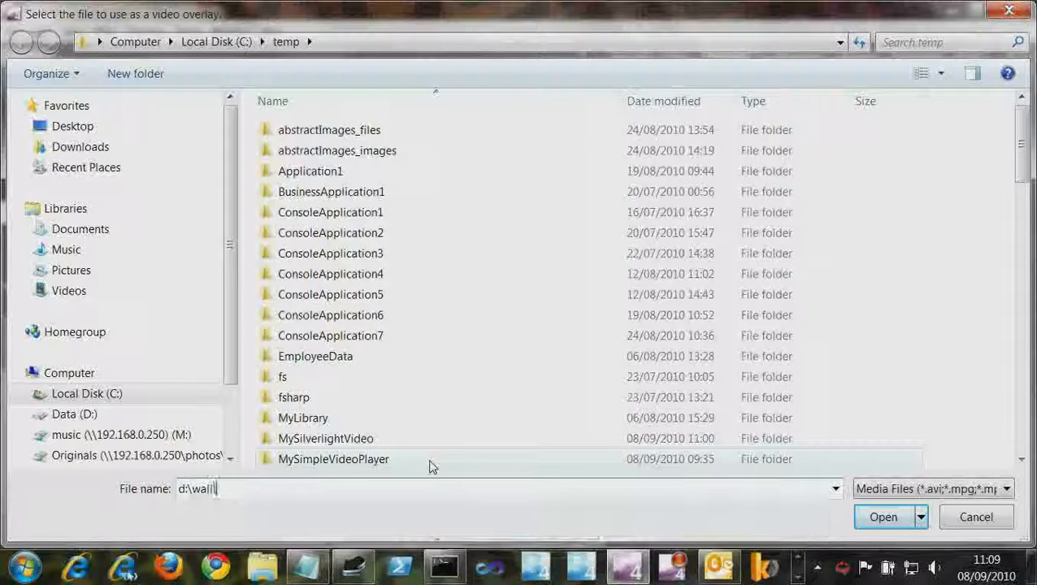
{"action": "key", "text": "Down"}
{"action": "key", "text": "Return"}
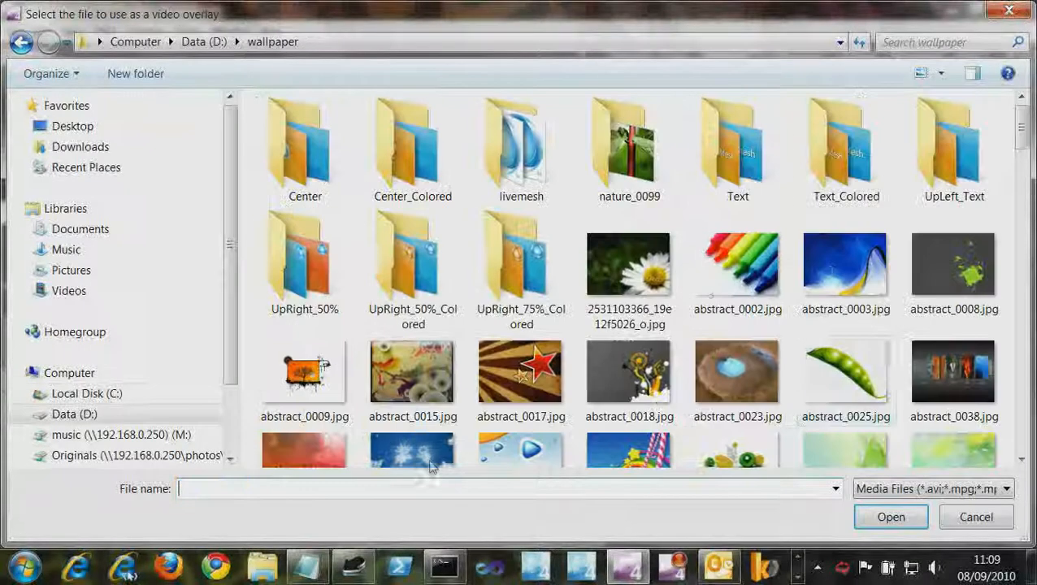
{"action": "left_click", "coordinate": [507, 395]}
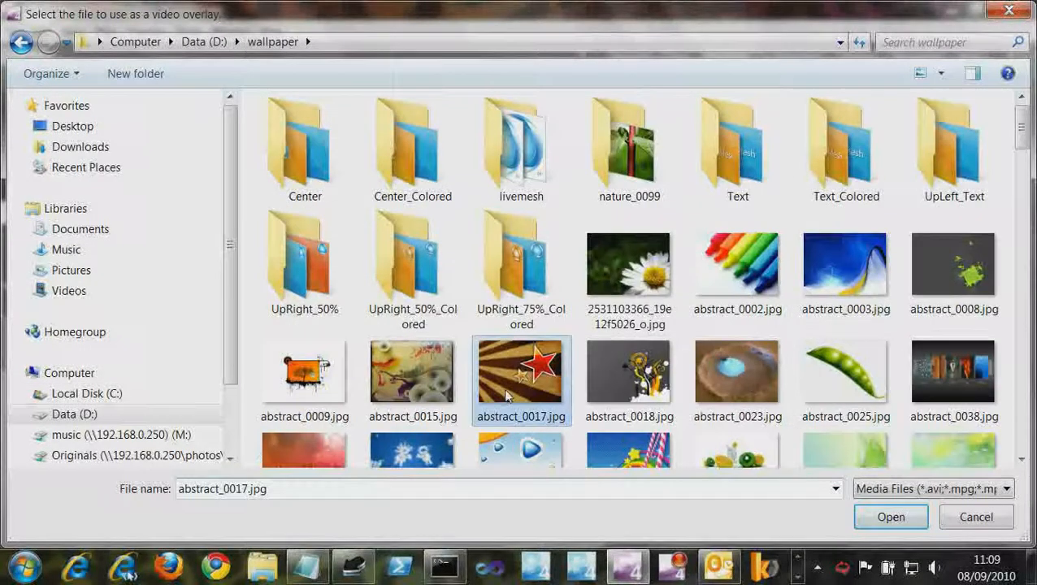
{"action": "left_click", "coordinate": [876, 516]}
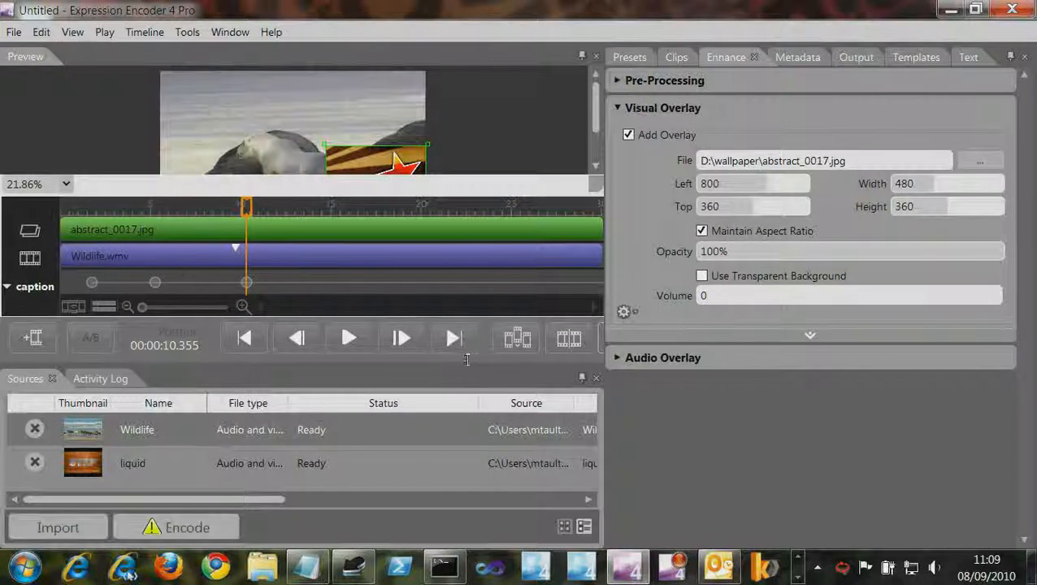
Enlarge the preview area, move the overlay to left 25, top 20, and shrink it to about 352 by 264
{"action": "left_click_drag", "start_coordinate": [464, 366], "coordinate": [474, 452]}
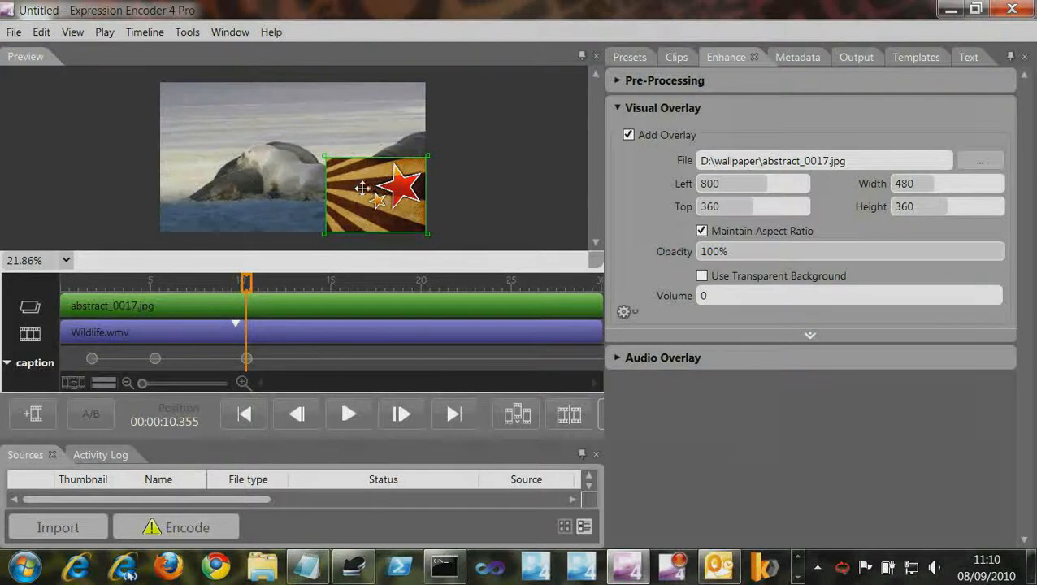
{"action": "left_click_drag", "start_coordinate": [367, 178], "coordinate": [204, 108]}
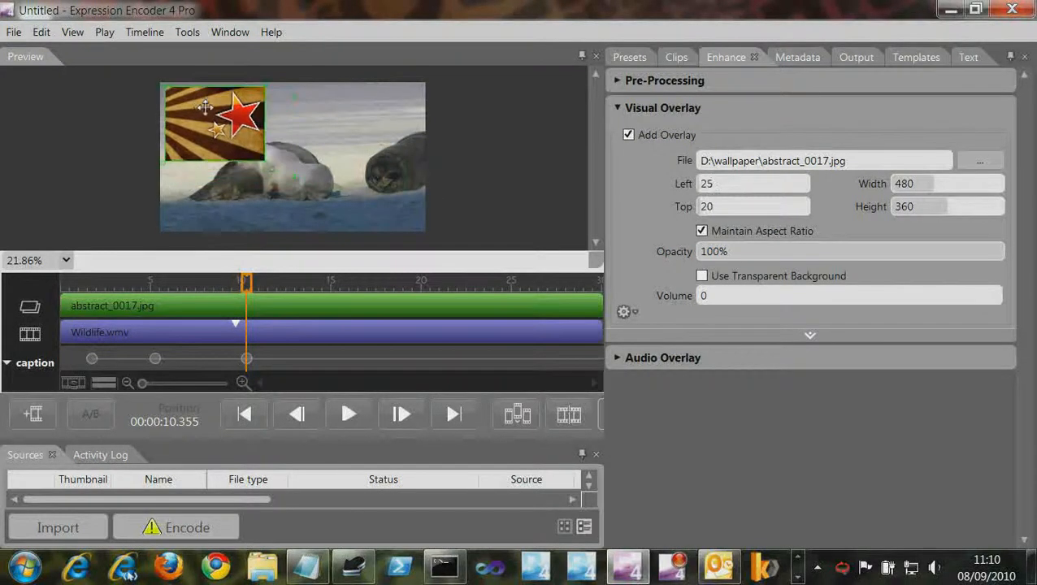
{"action": "left_click_drag", "start_coordinate": [268, 166], "coordinate": [236, 146]}
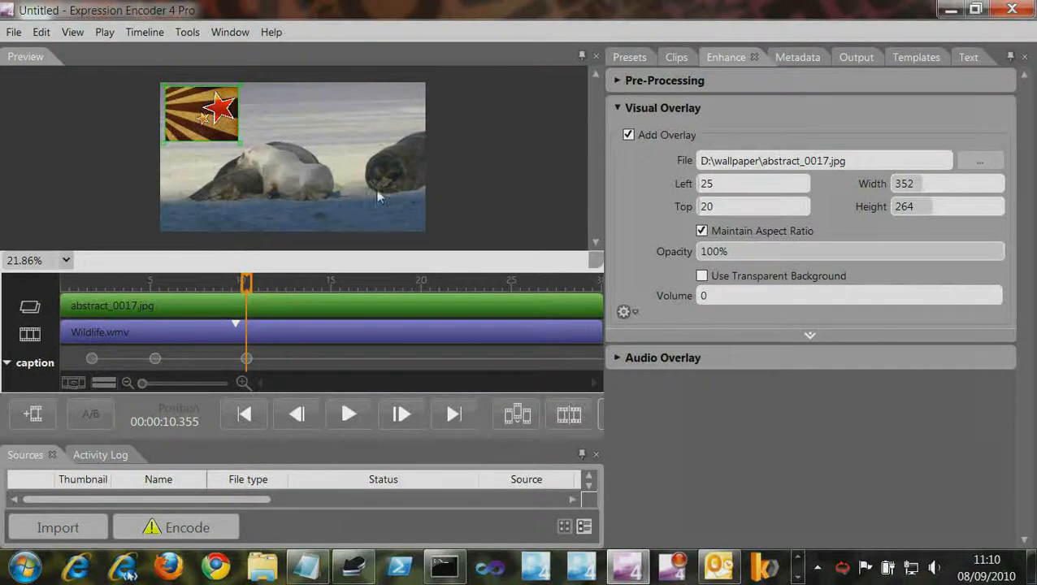
Apply the overlay for a custom duration and set its start to 00:00:03.000
{"action": "left_click", "coordinate": [809, 334]}
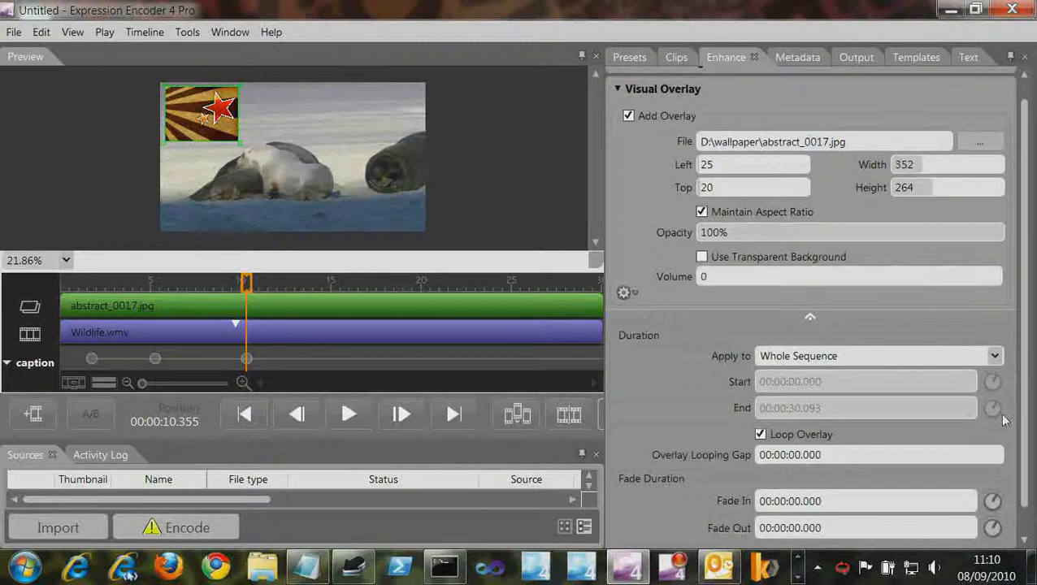
{"action": "scroll", "coordinate": [821, 406], "scroll_direction": "down", "scroll_amount": 1}
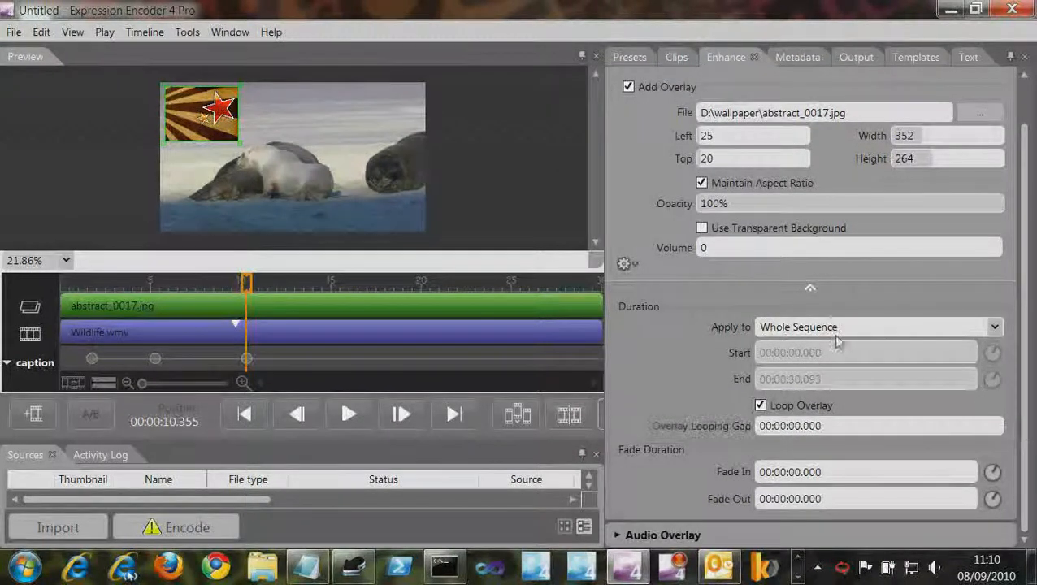
{"action": "left_click", "coordinate": [876, 328]}
{"action": "left_click", "coordinate": [818, 365]}
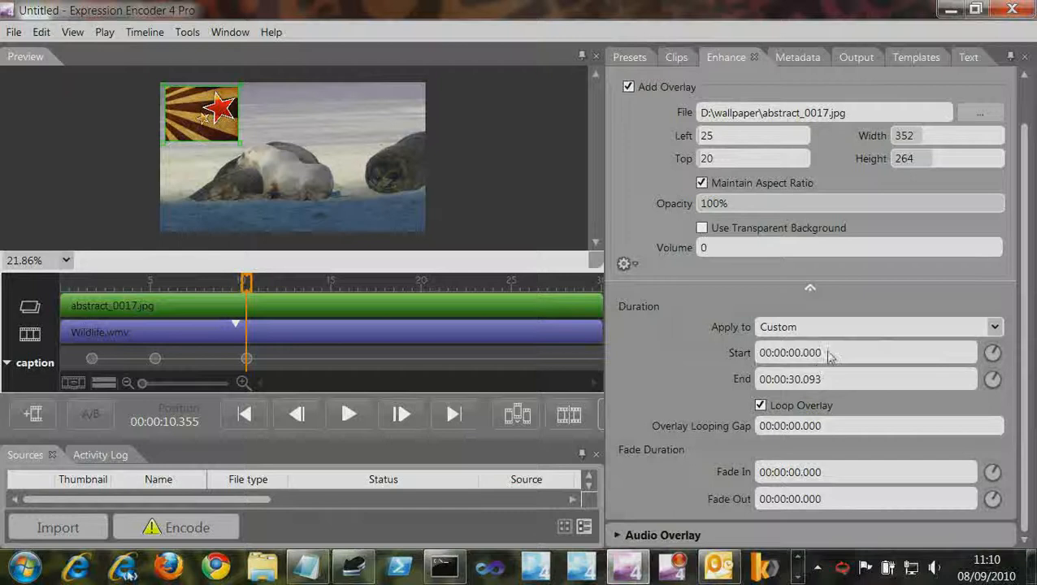
{"action": "left_click", "coordinate": [829, 354]}
{"action": "left_click", "coordinate": [821, 353]}
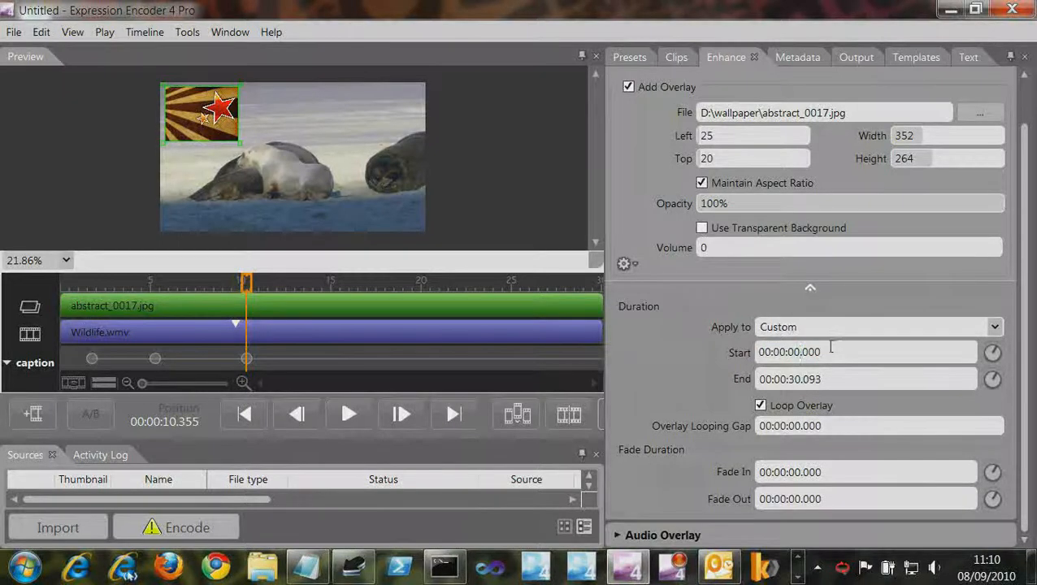
Set the overlay's end time to 00:00:10.000
{"action": "left_click", "coordinate": [842, 378]}
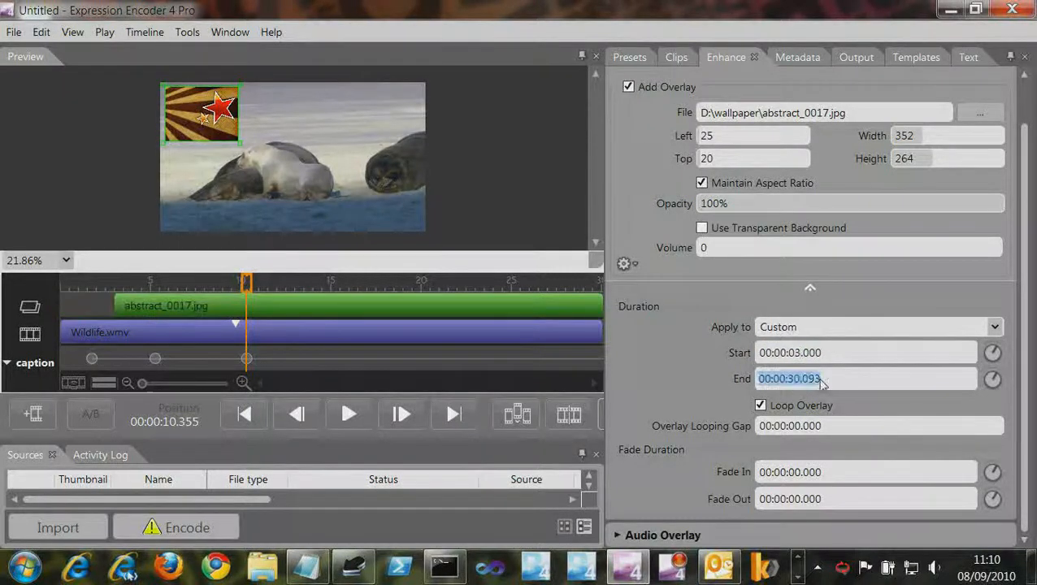
{"action": "left_click", "coordinate": [798, 380]}
{"action": "key", "text": "BackSpace"}
{"action": "key", "text": "BackSpace"}
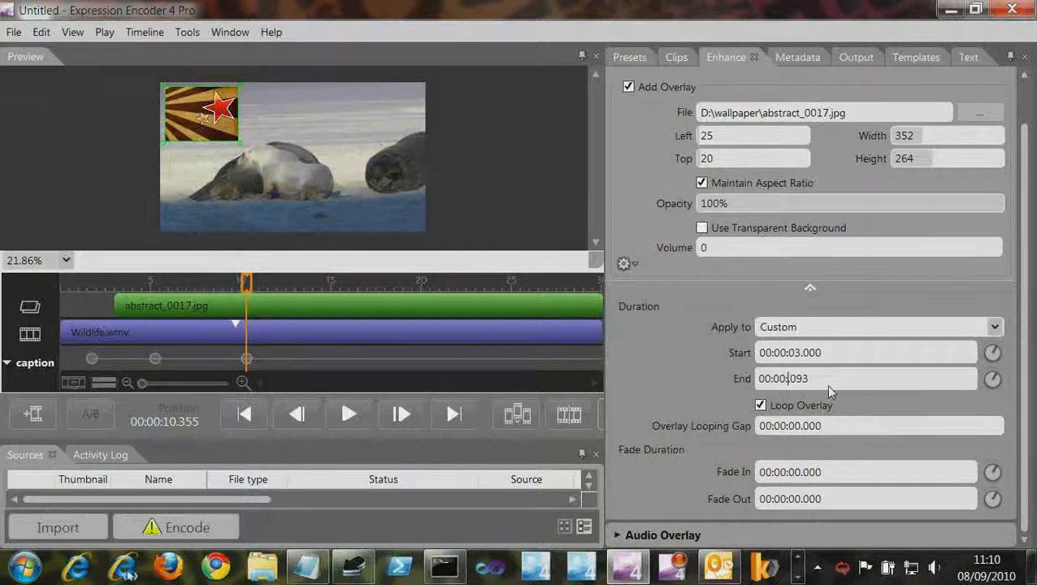
{"action": "type", "text": "10"}
{"action": "key", "text": "End"}
{"action": "key", "text": "BackSpace"}
{"action": "type", "text": "0"}
Set the overlay's fade-in and fade-out durations to 00:00:01.000 each
{"action": "left_click", "coordinate": [808, 477]}
{"action": "left_click", "coordinate": [801, 471]}
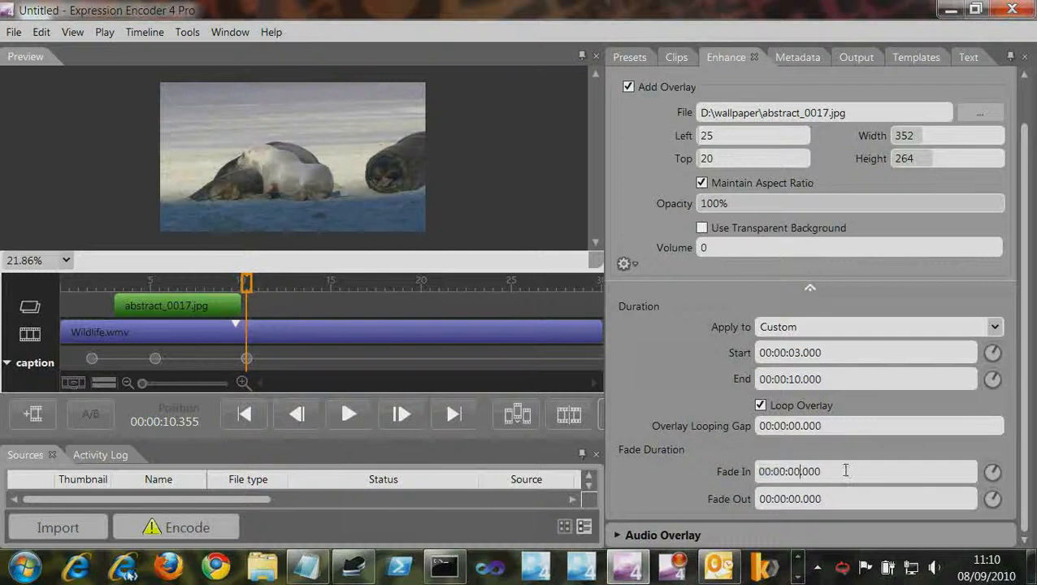
{"action": "type", "text": "1"}
{"action": "left_click", "coordinate": [798, 497]}
{"action": "left_click", "coordinate": [805, 499]}
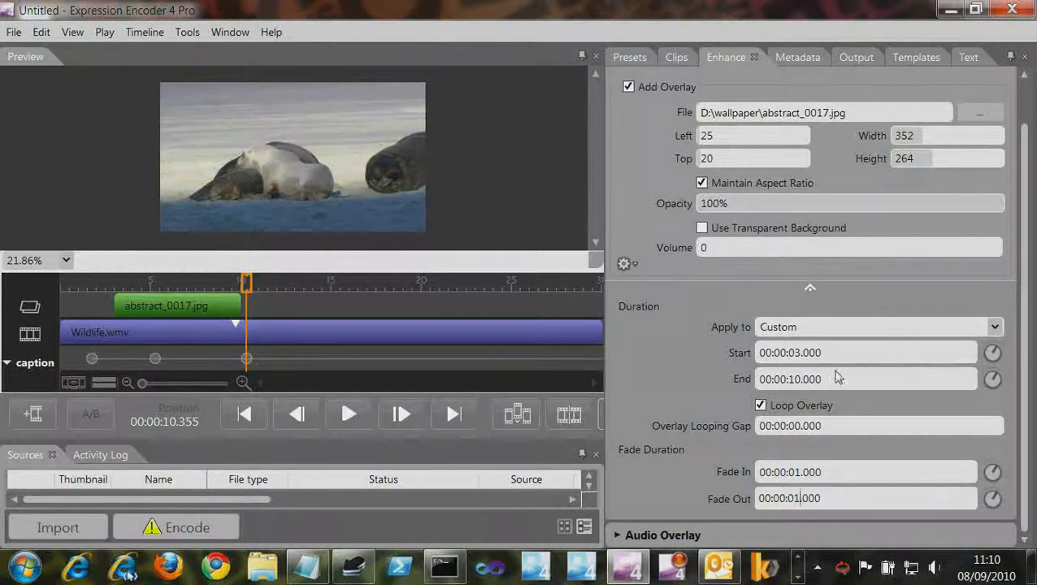
Move the playhead to about 00:00:07.566 and reduce the overlay's opacity to 58%
{"action": "left_click", "coordinate": [827, 330]}
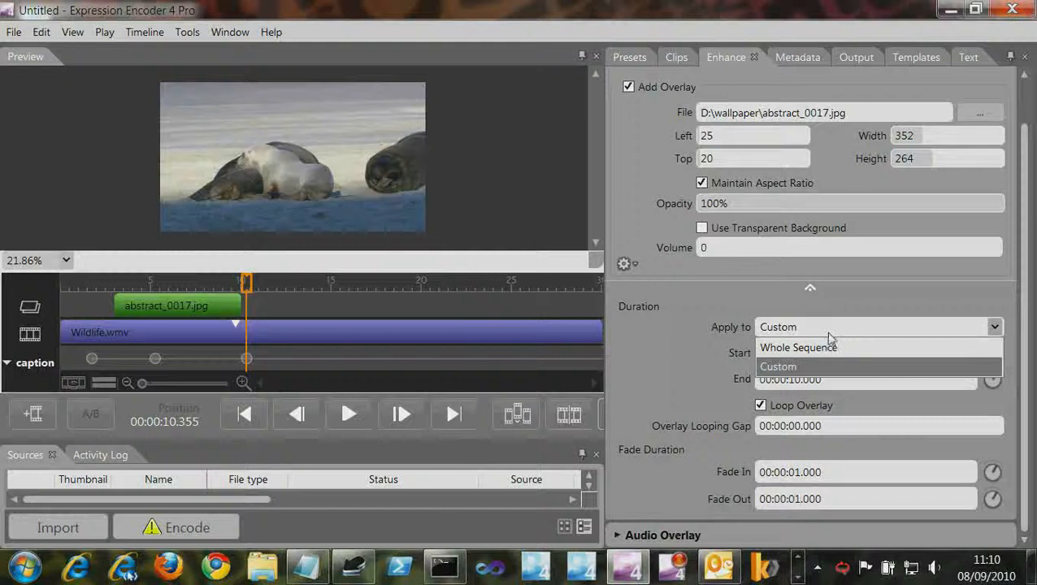
{"action": "left_click", "coordinate": [211, 293]}
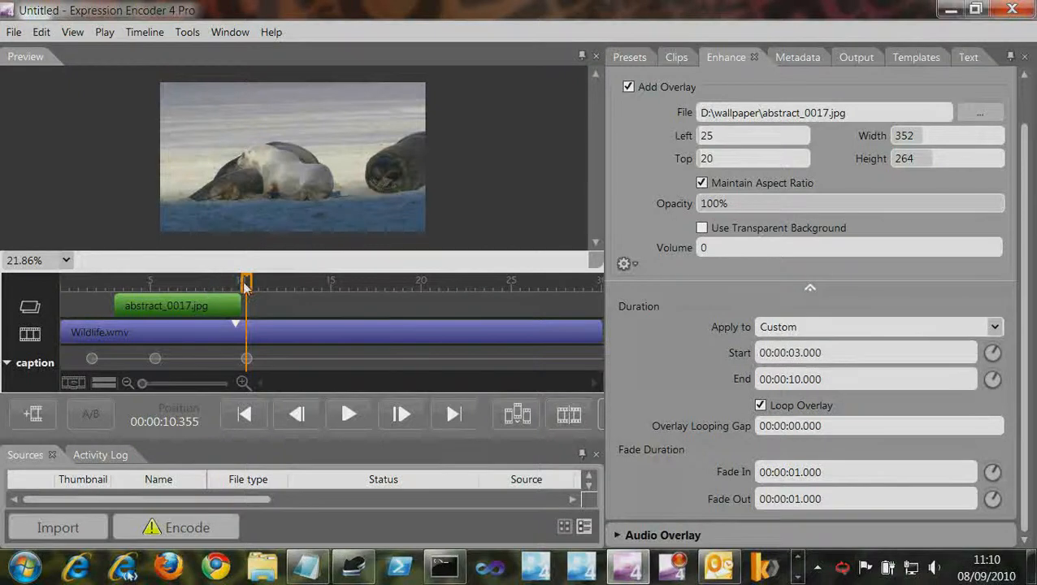
{"action": "left_click_drag", "start_coordinate": [245, 286], "coordinate": [197, 288]}
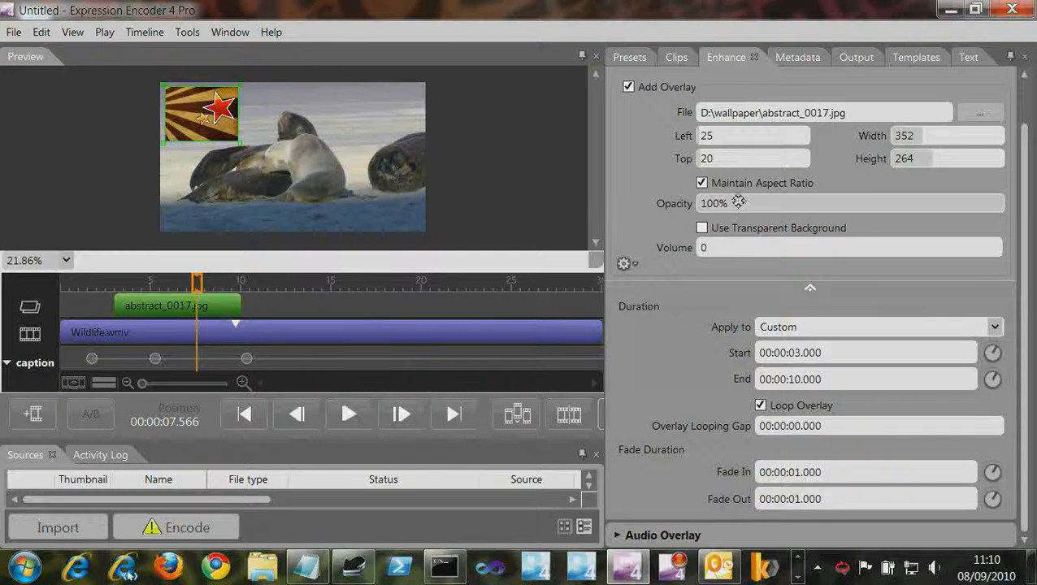
{"action": "left_click_drag", "start_coordinate": [739, 202], "coordinate": [704, 202]}
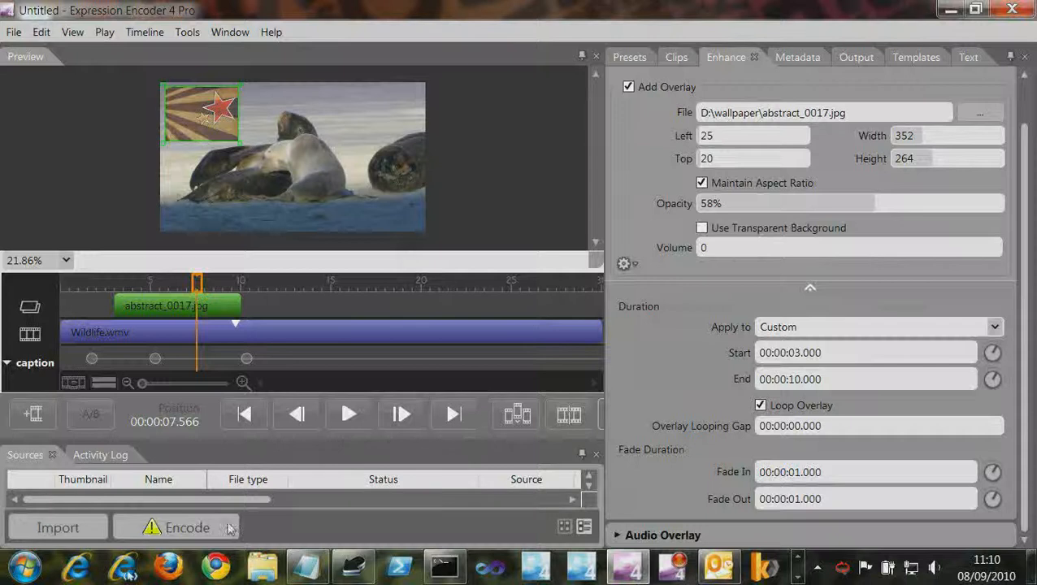
Encode the sources, play Wildlife with its overlay in the browser preview, mute it, and return to Expression Encoder
{"action": "left_click", "coordinate": [187, 528]}
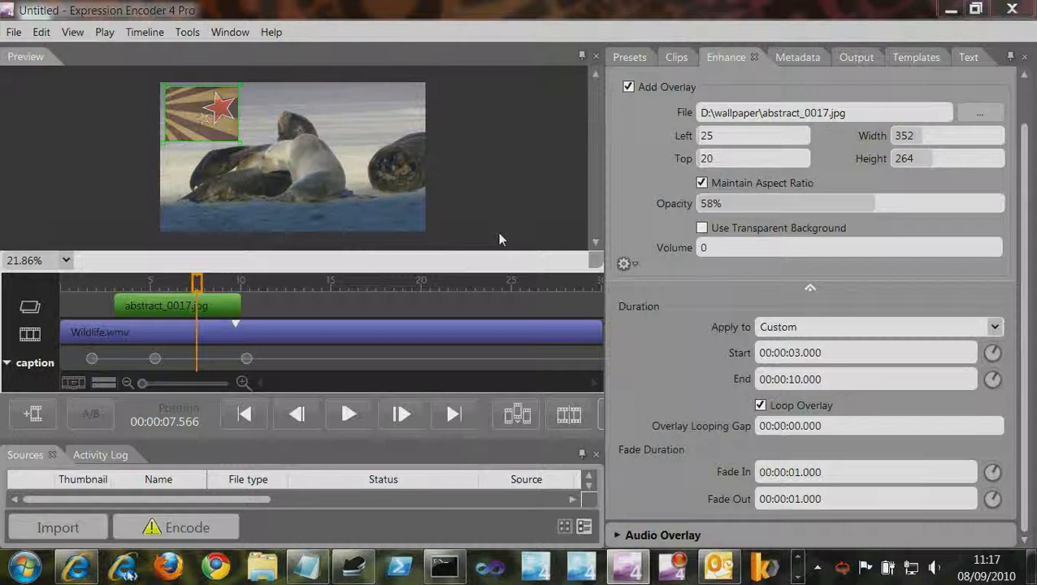
{"action": "key", "text": "alt+Tab"}
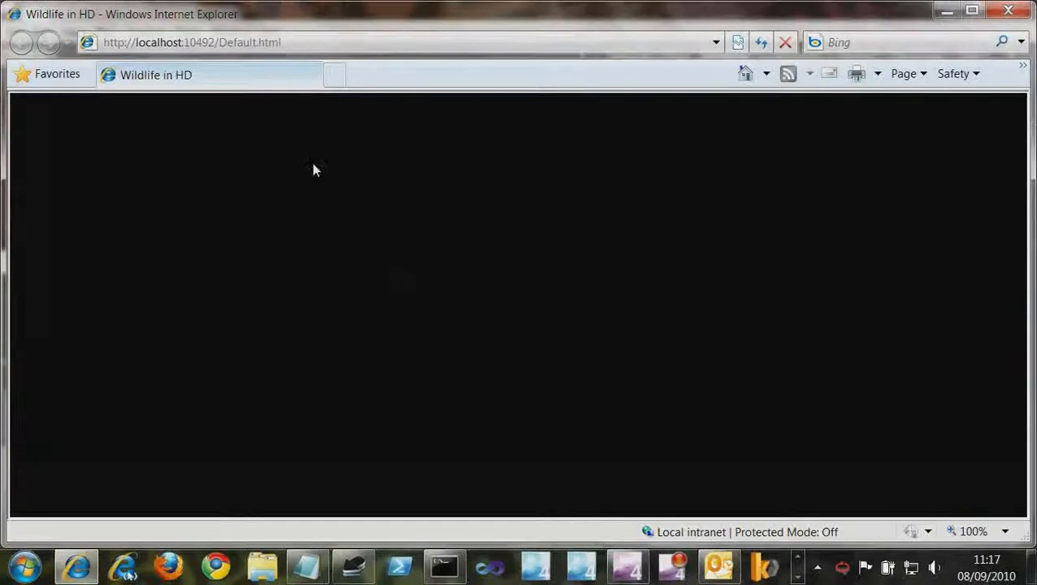
{"action": "left_click", "coordinate": [517, 480]}
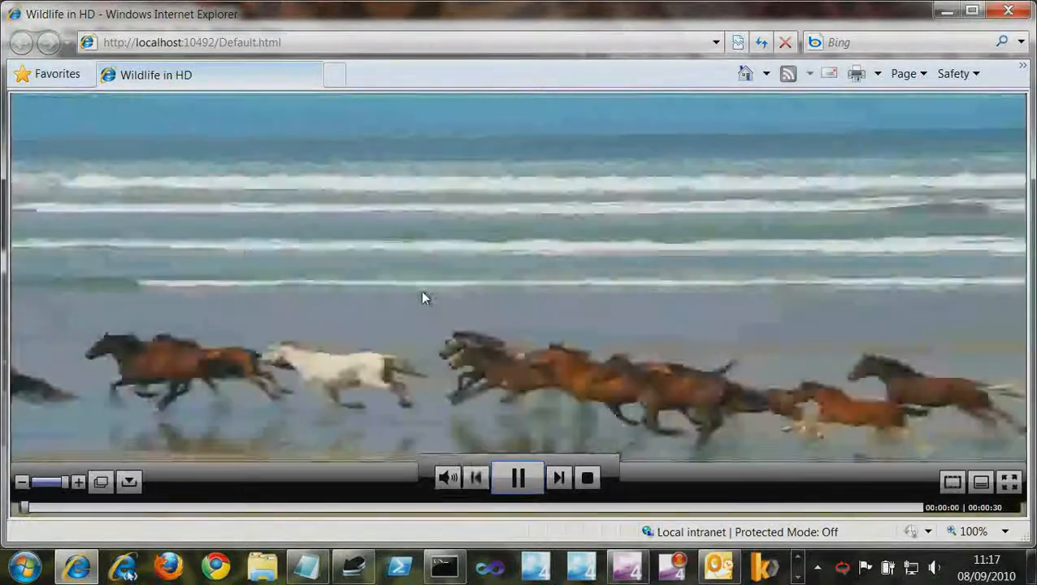
{"action": "left_click", "coordinate": [453, 476]}
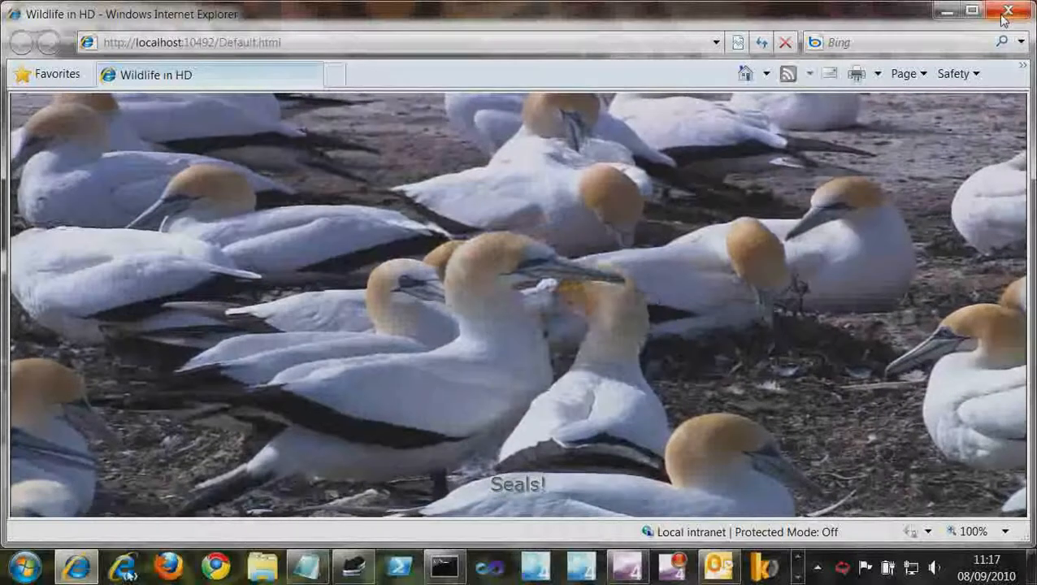
{"action": "key", "text": "alt+Tab"}
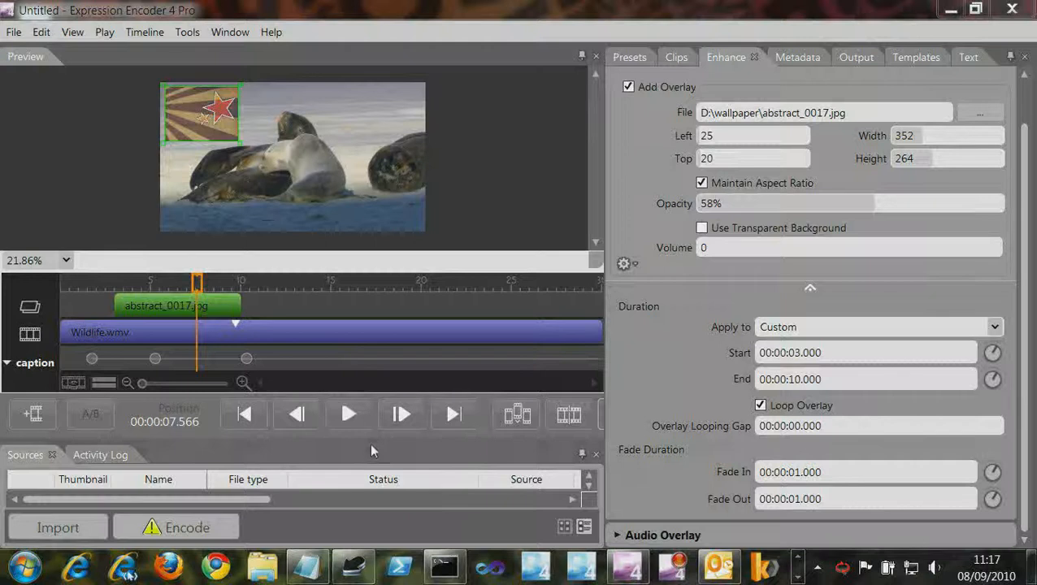
Remove the liquid source from the encoding job, keeping only Wildlife with its overlay
{"action": "left_click_drag", "start_coordinate": [372, 442], "coordinate": [370, 275]}
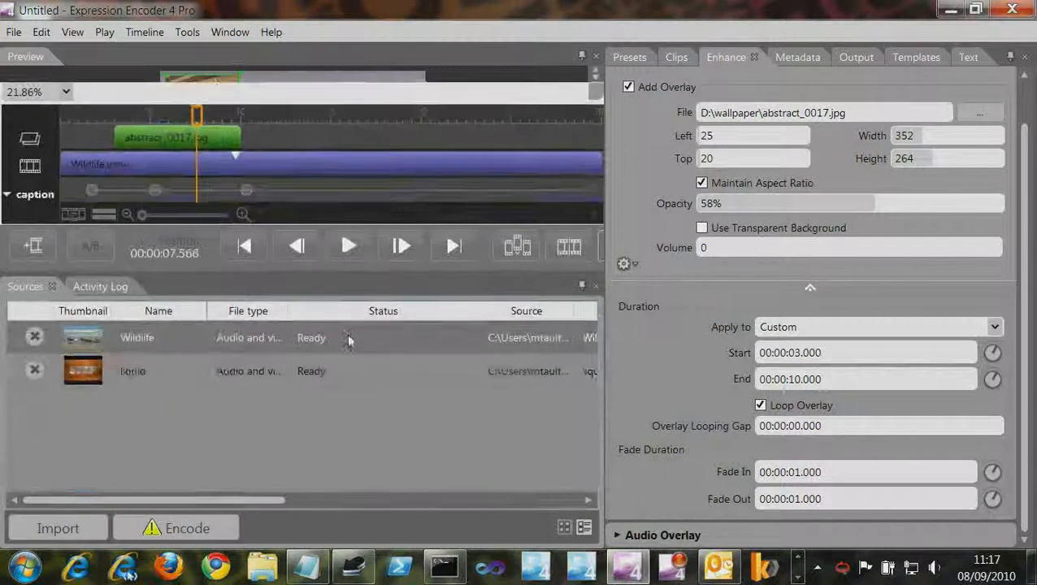
{"action": "left_click", "coordinate": [155, 370]}
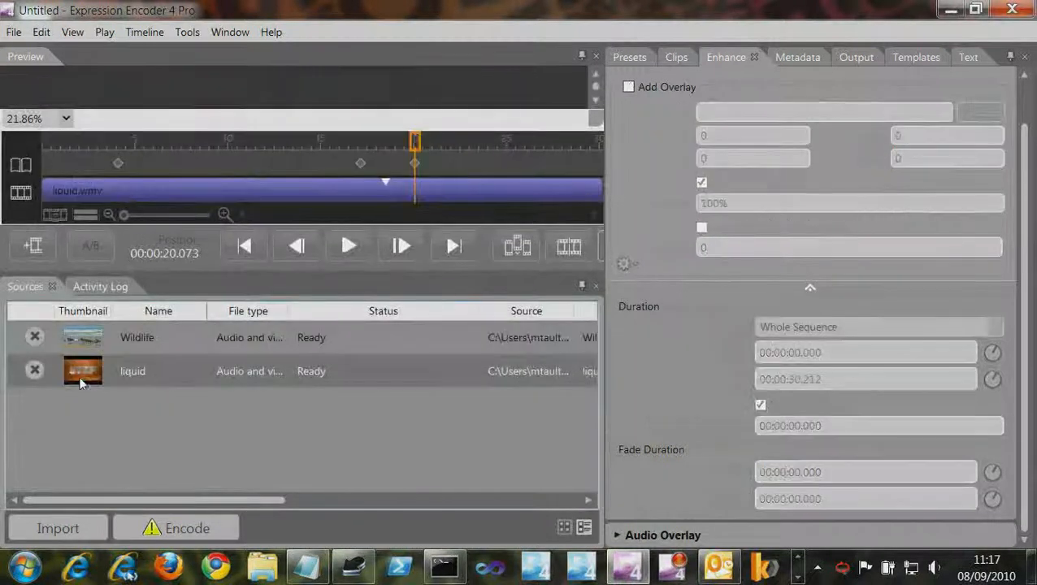
{"action": "left_click", "coordinate": [35, 370]}
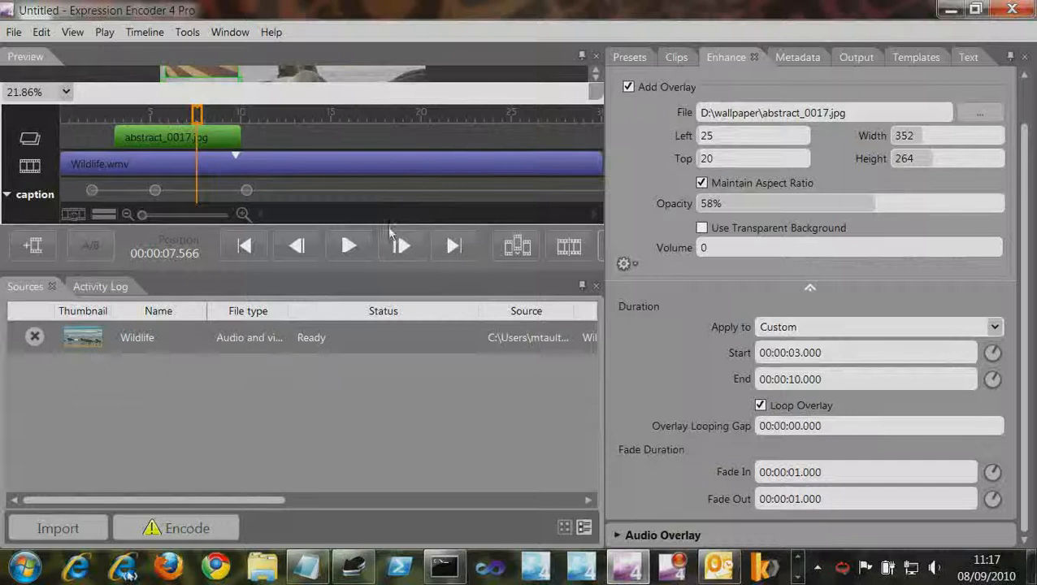
{"action": "left_click_drag", "start_coordinate": [379, 273], "coordinate": [382, 389]}
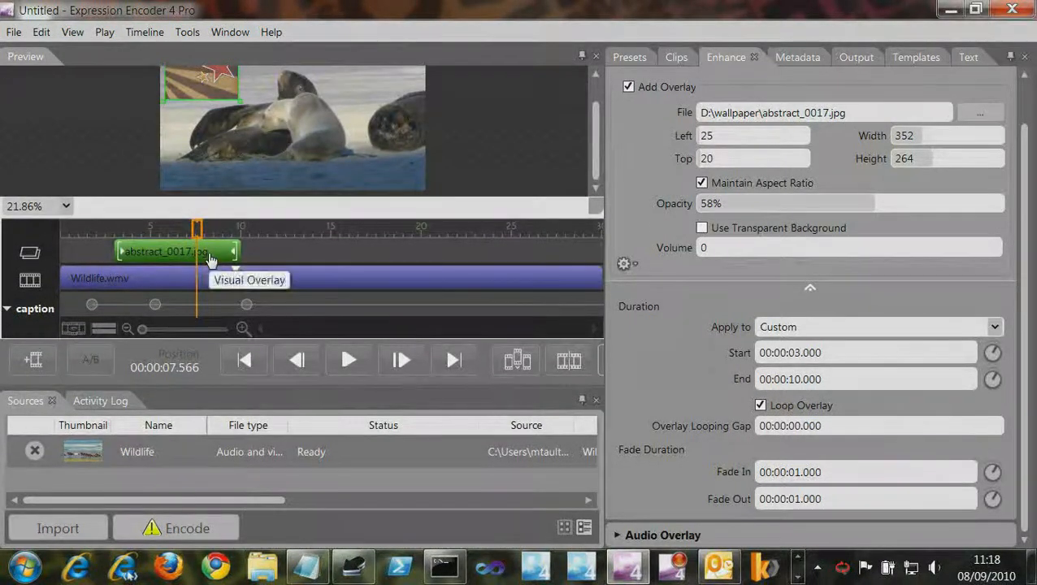
{"action": "left_click_drag", "start_coordinate": [1025, 341], "coordinate": [1025, 284]}
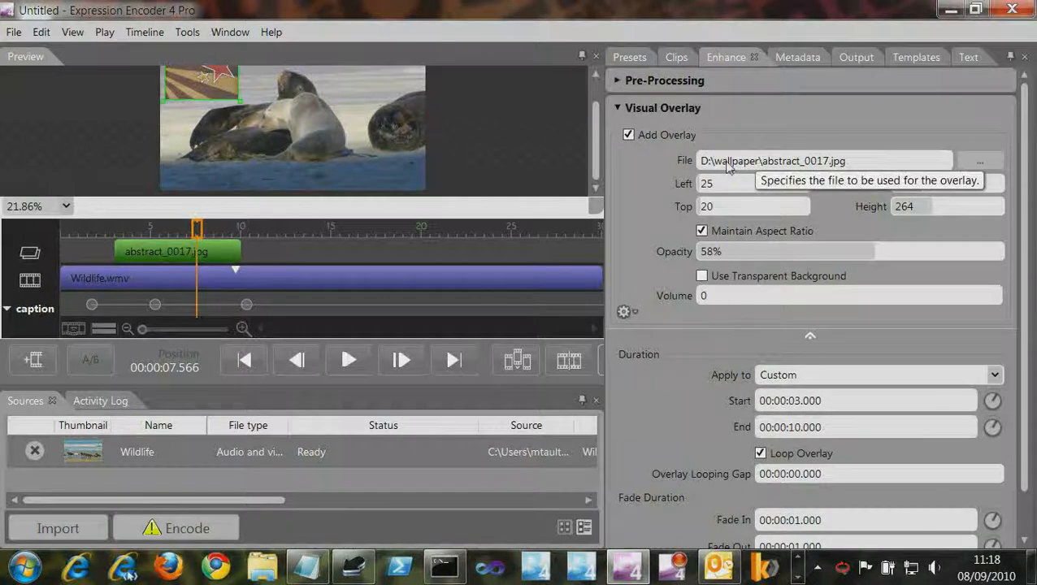
Replace the overlay file with liquid.wmv from the Videos folder on the Desktop
{"action": "left_click", "coordinate": [979, 161]}
{"action": "left_click", "coordinate": [146, 127]}
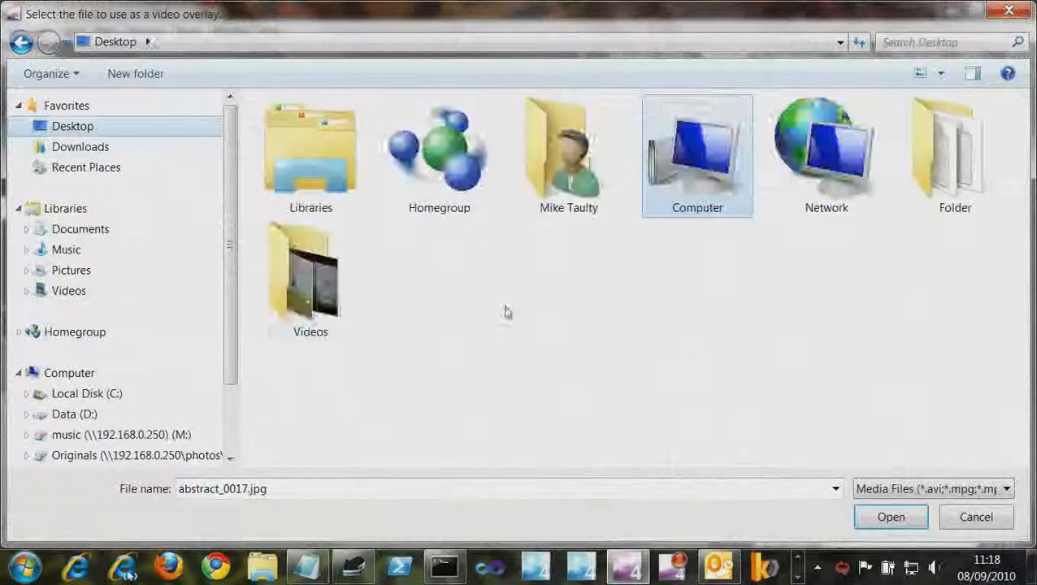
{"action": "double_click", "coordinate": [336, 273]}
{"action": "left_click", "coordinate": [324, 157]}
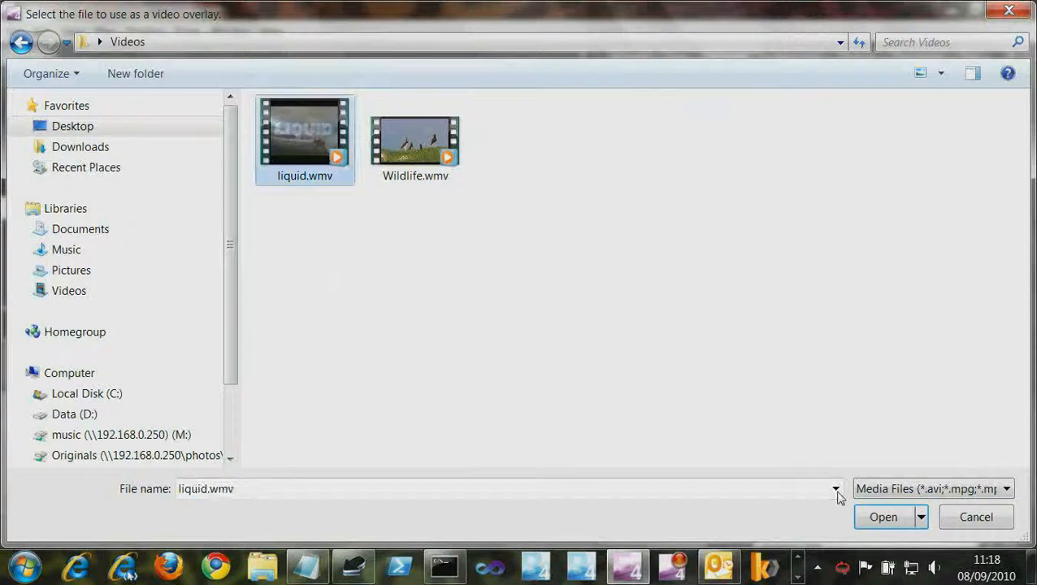
{"action": "left_click", "coordinate": [884, 520]}
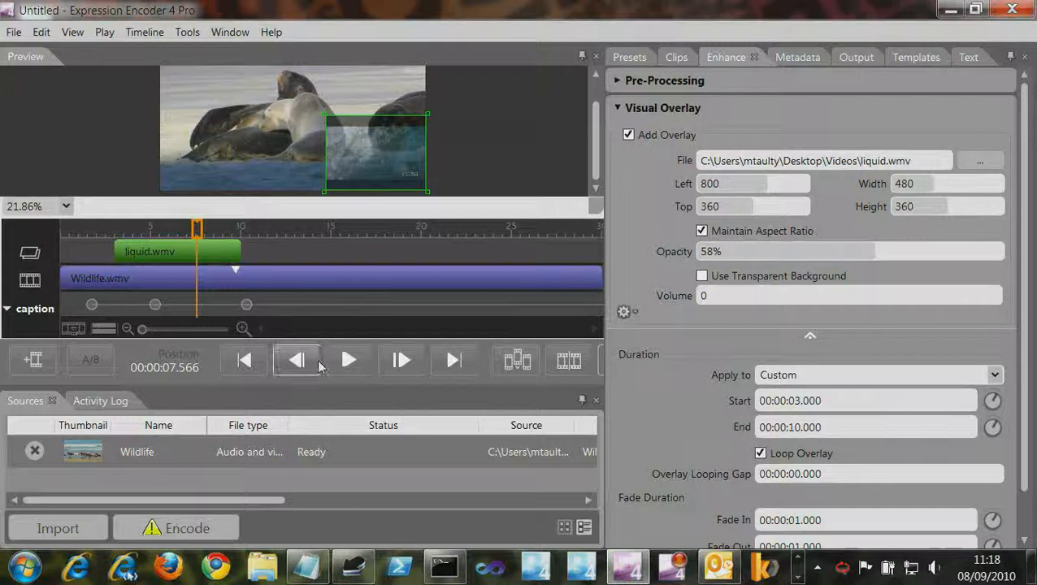
Enlarge the preview area, move the liquid.wmv overlay to Left 25, Top 19, and resize it to about 317 × 238
{"action": "left_click_drag", "start_coordinate": [324, 385], "coordinate": [325, 455]}
{"action": "left_click_drag", "start_coordinate": [373, 207], "coordinate": [213, 136]}
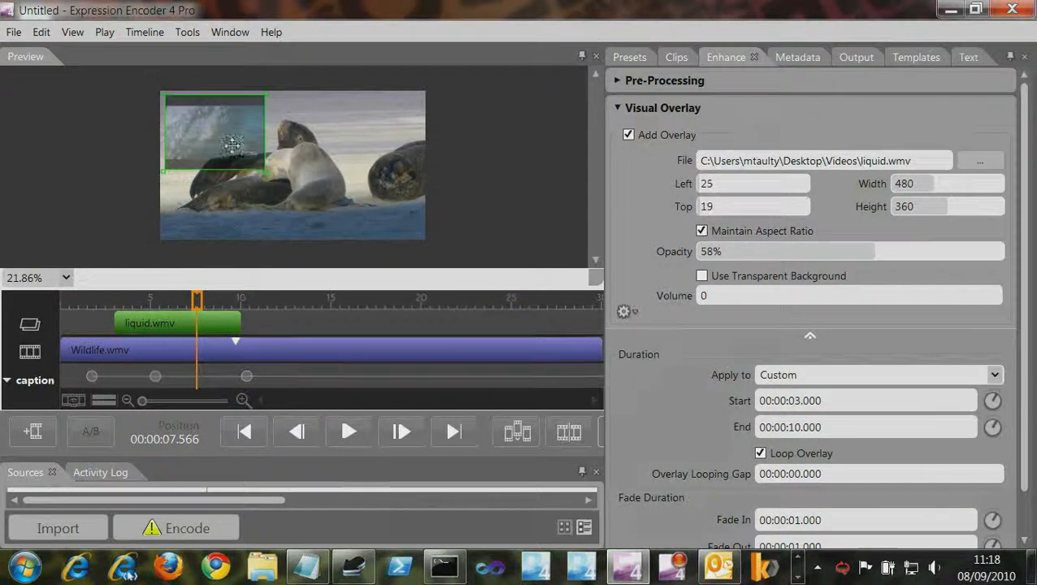
{"action": "left_click_drag", "start_coordinate": [265, 172], "coordinate": [295, 239]}
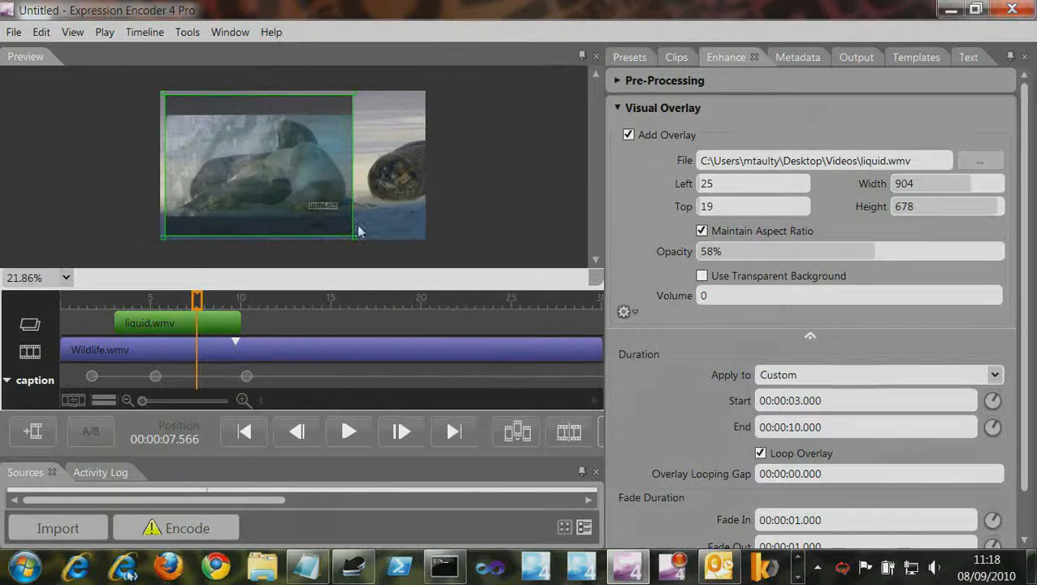
{"action": "left_click_drag", "start_coordinate": [354, 238], "coordinate": [229, 145]}
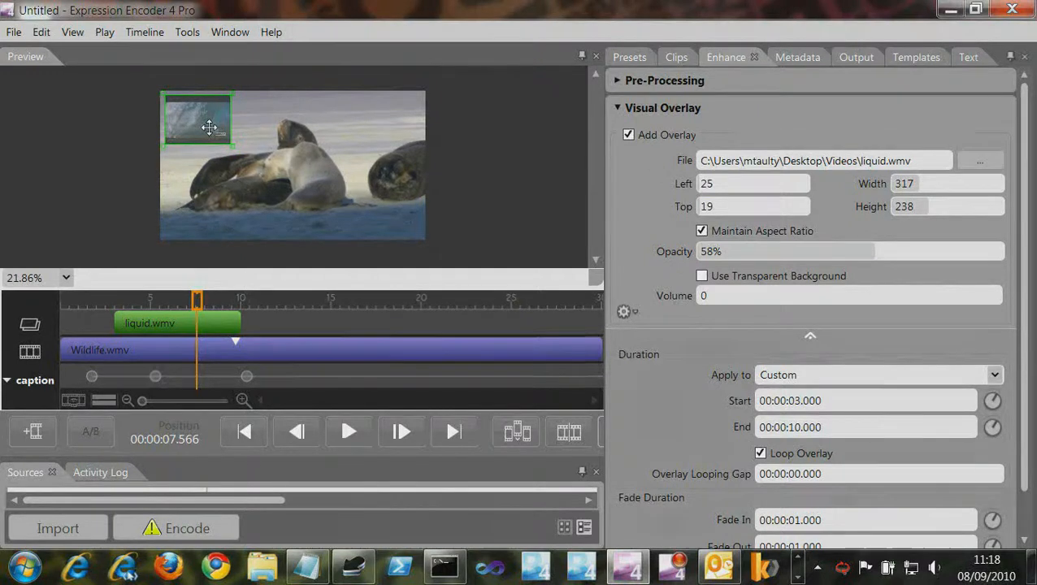
Encode Wildlife with the video overlay, watch the result in the browser preview, pause it, and close the browser
{"action": "left_click", "coordinate": [191, 528]}
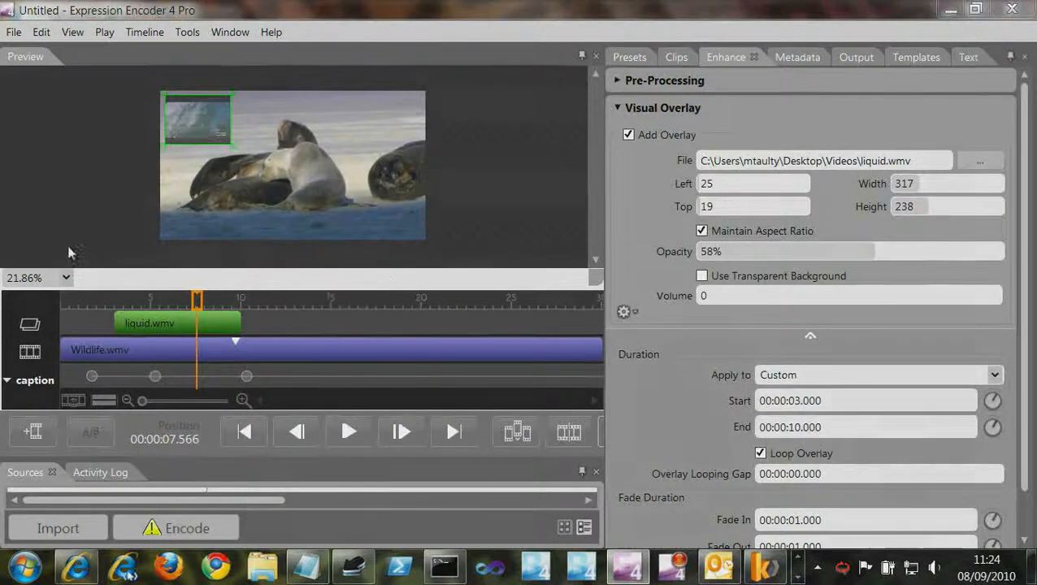
{"action": "key", "text": "alt+Tab"}
{"action": "key", "text": "Tab"}
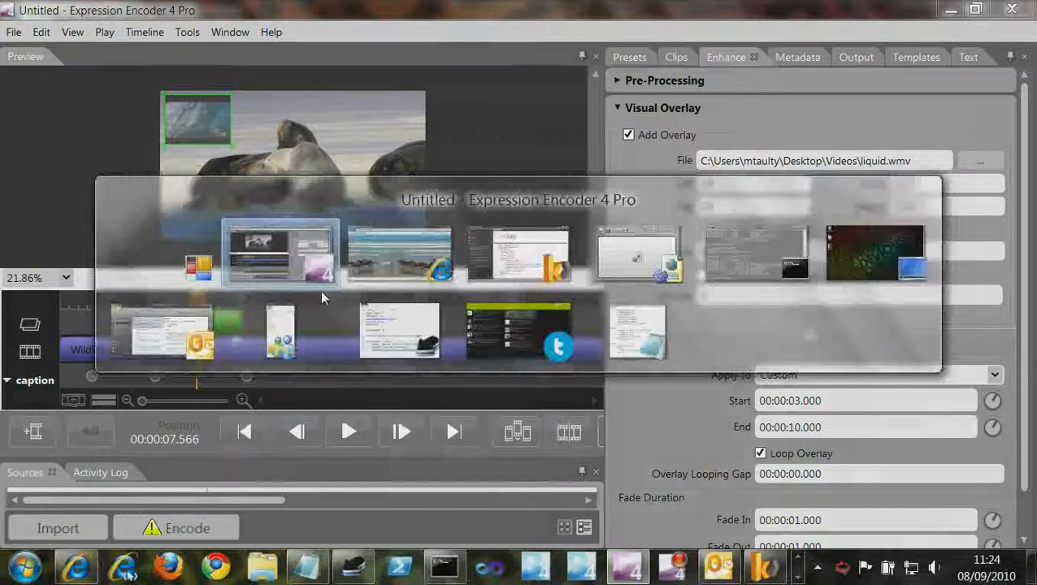
{"action": "left_click", "coordinate": [515, 488]}
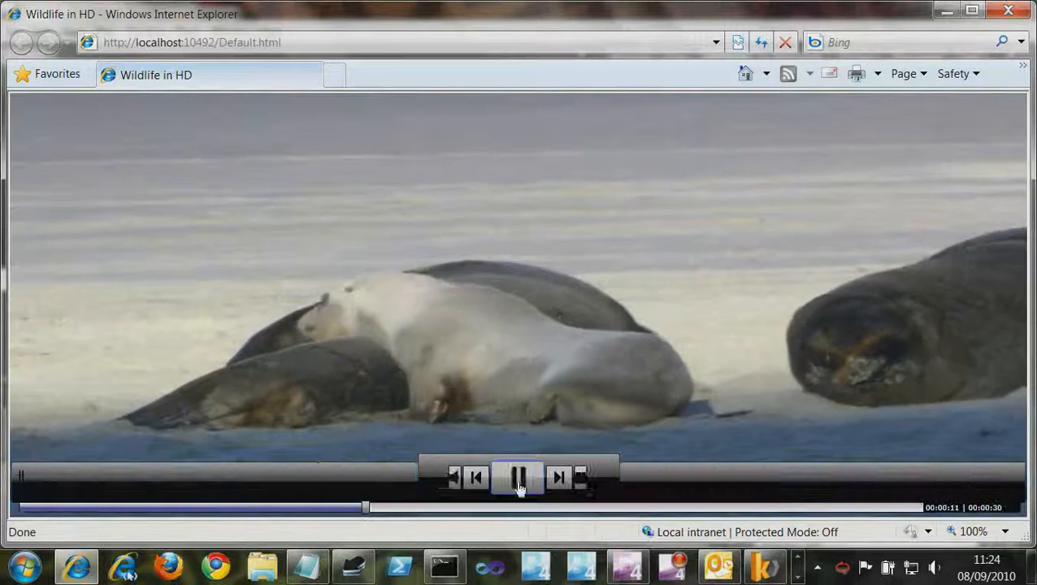
{"action": "left_click", "coordinate": [599, 353]}
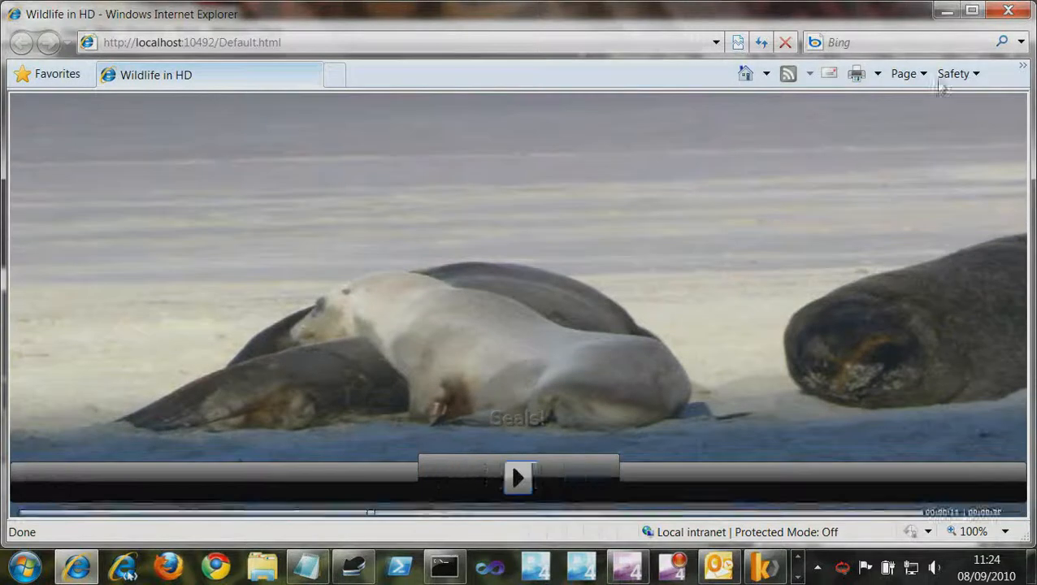
{"action": "left_click", "coordinate": [998, 15]}
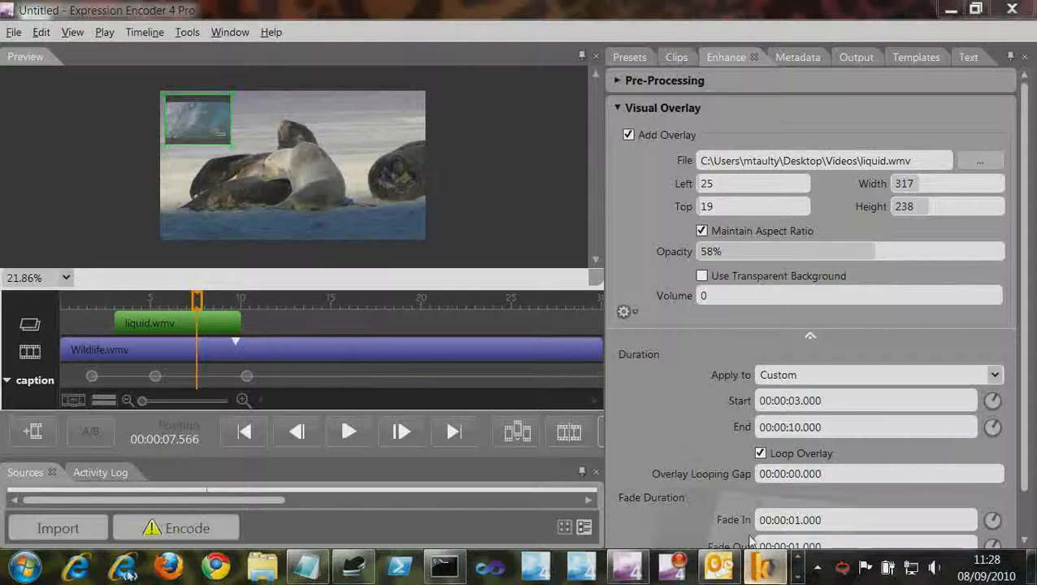
Switch to Kaxaml and examine the Canvas, the TextBlock with its font size, and the repeating gradient animation in default.xaml
{"action": "left_click", "coordinate": [762, 567]}
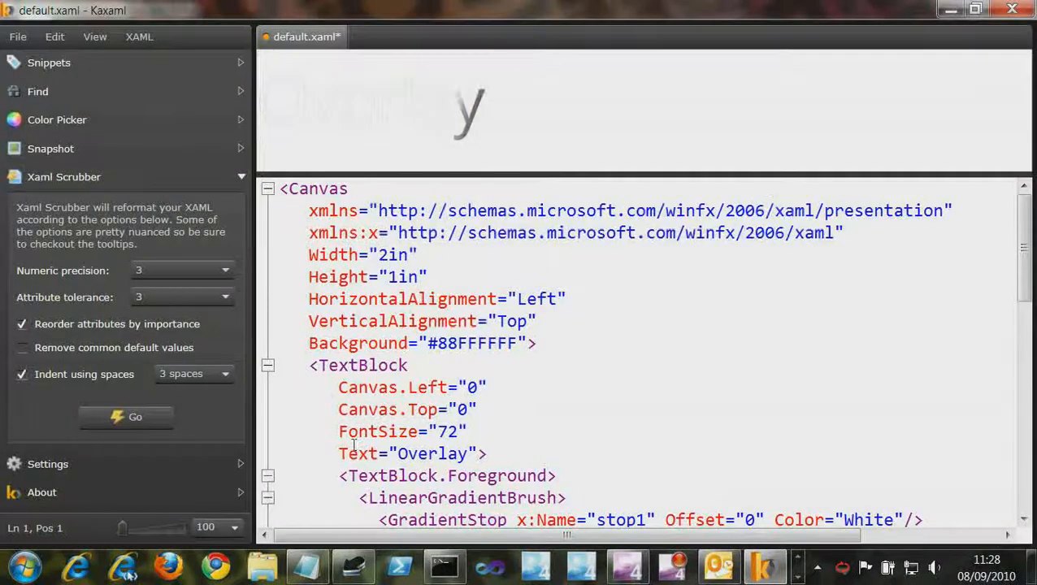
{"action": "double_click", "coordinate": [319, 201]}
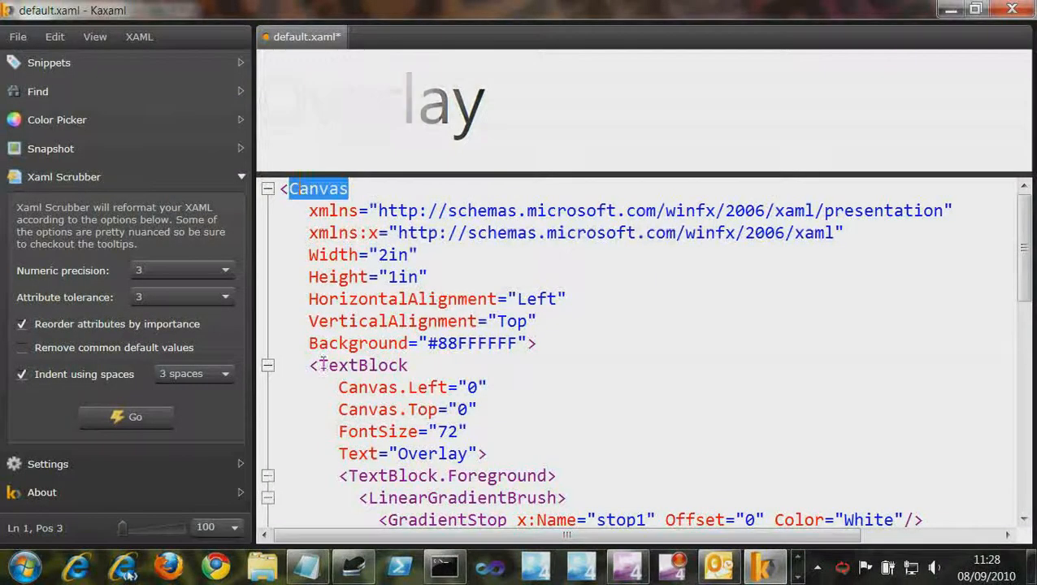
{"action": "left_click_drag", "start_coordinate": [319, 364], "coordinate": [389, 365]}
{"action": "left_click_drag", "start_coordinate": [339, 431], "coordinate": [507, 437]}
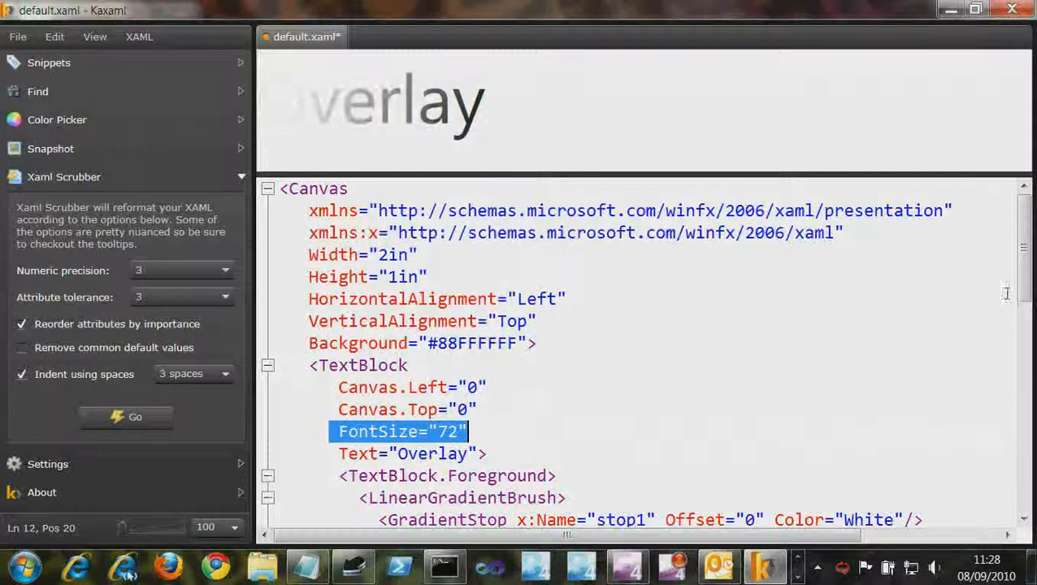
{"action": "left_click_drag", "start_coordinate": [1022, 280], "coordinate": [1017, 380]}
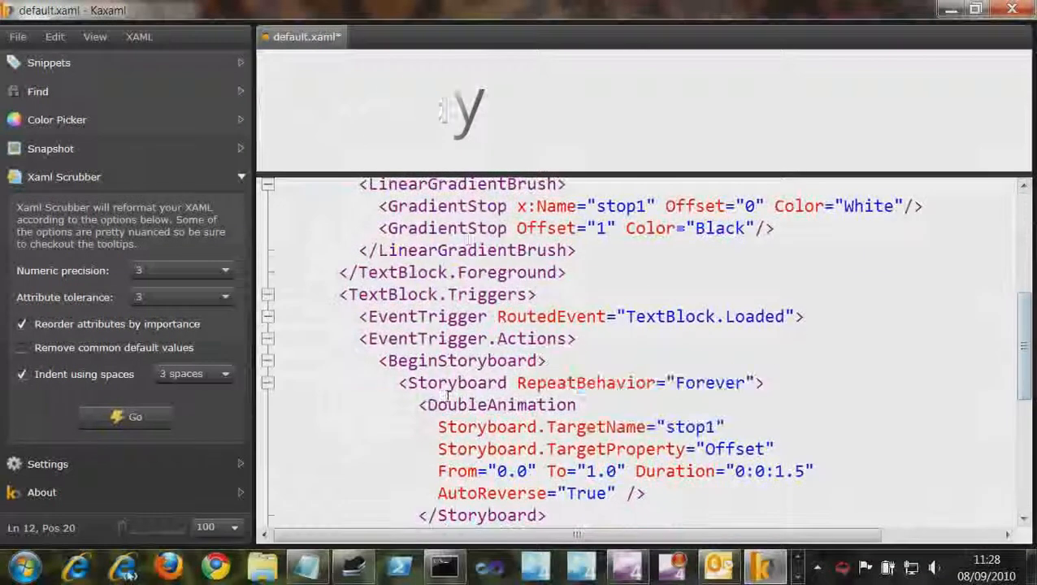
{"action": "left_click_drag", "start_coordinate": [429, 405], "coordinate": [577, 383]}
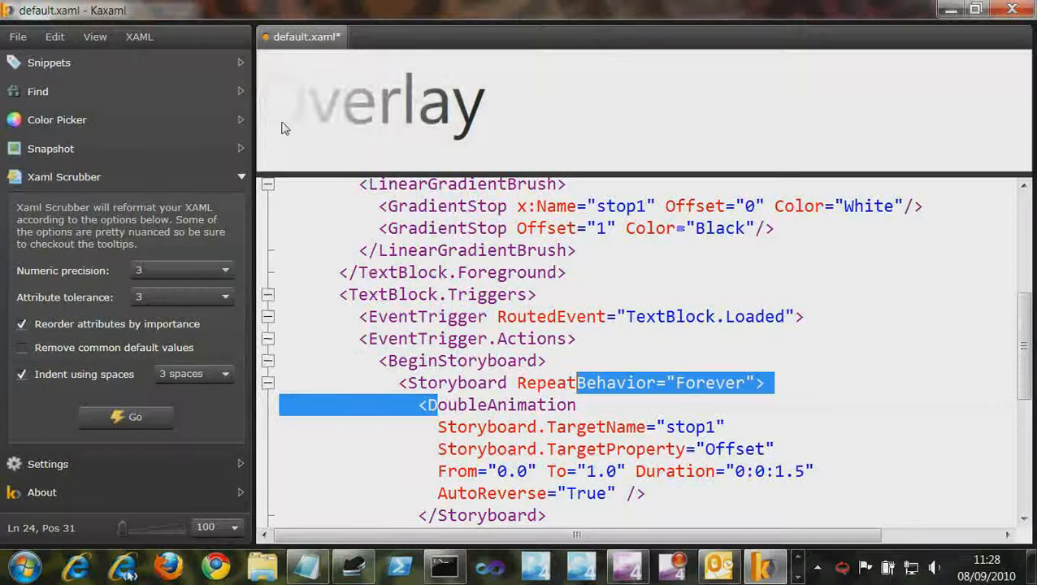
Copy the entire XAML markup from Kaxaml into an empty Notepad document
{"action": "left_click", "coordinate": [650, 285]}
{"action": "key", "text": "ctrl+a"}
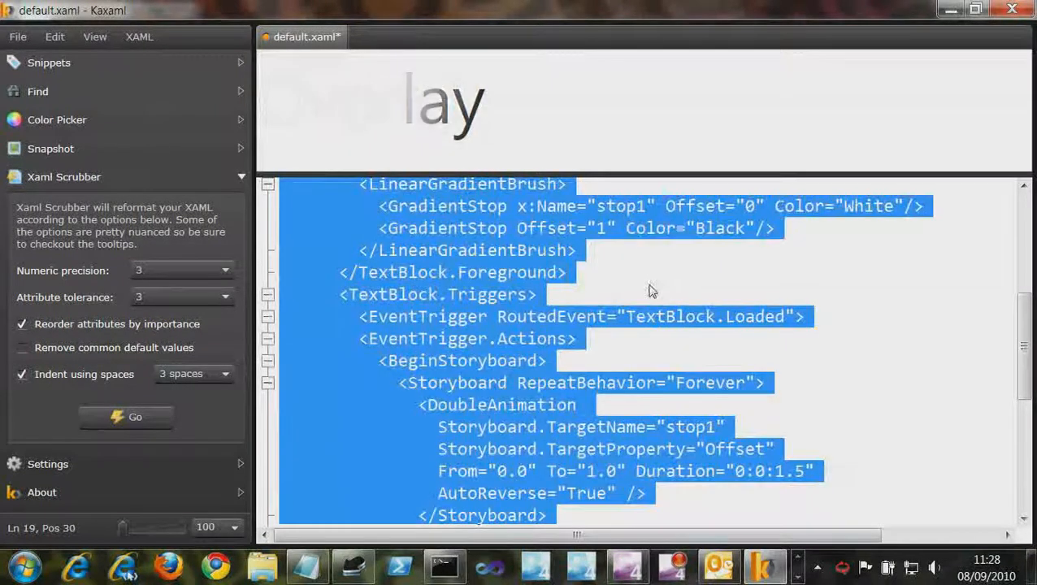
{"action": "key", "text": "ctrl+c"}
{"action": "left_click", "coordinate": [307, 567]}
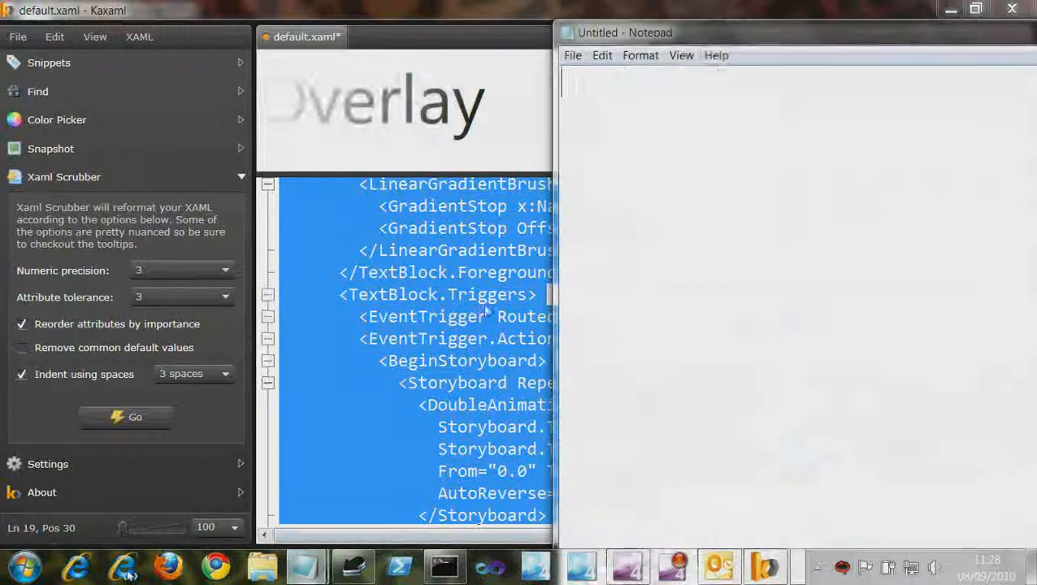
{"action": "key", "text": "ctrl+v"}
{"action": "left_click_drag", "start_coordinate": [707, 32], "coordinate": [550, 33]}
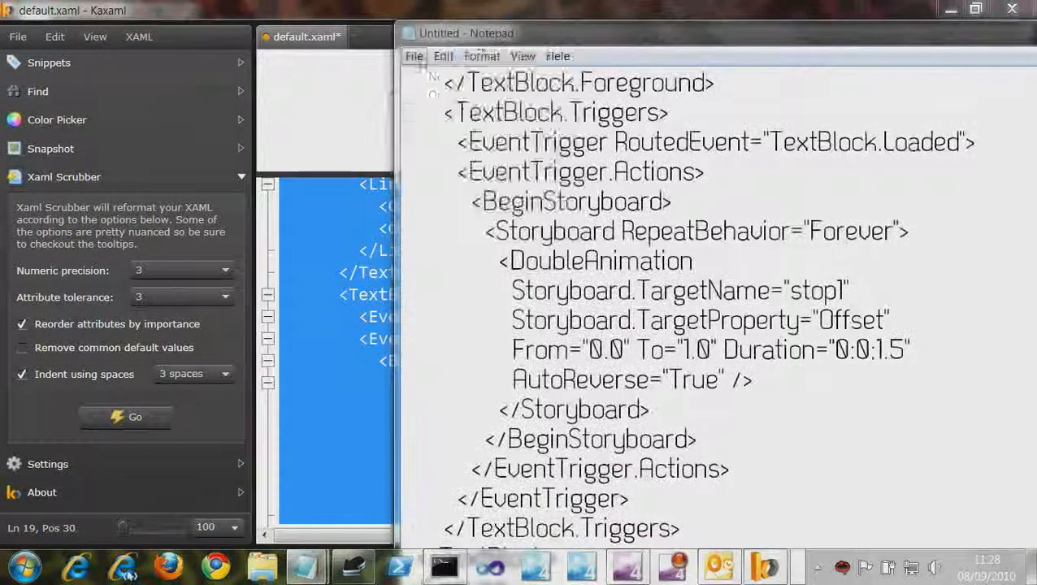
Save the Notepad document to the Desktop as overlay.xaml with file type All Files, and put Notepad away
{"action": "left_click", "coordinate": [416, 57]}
{"action": "left_click", "coordinate": [455, 113]}
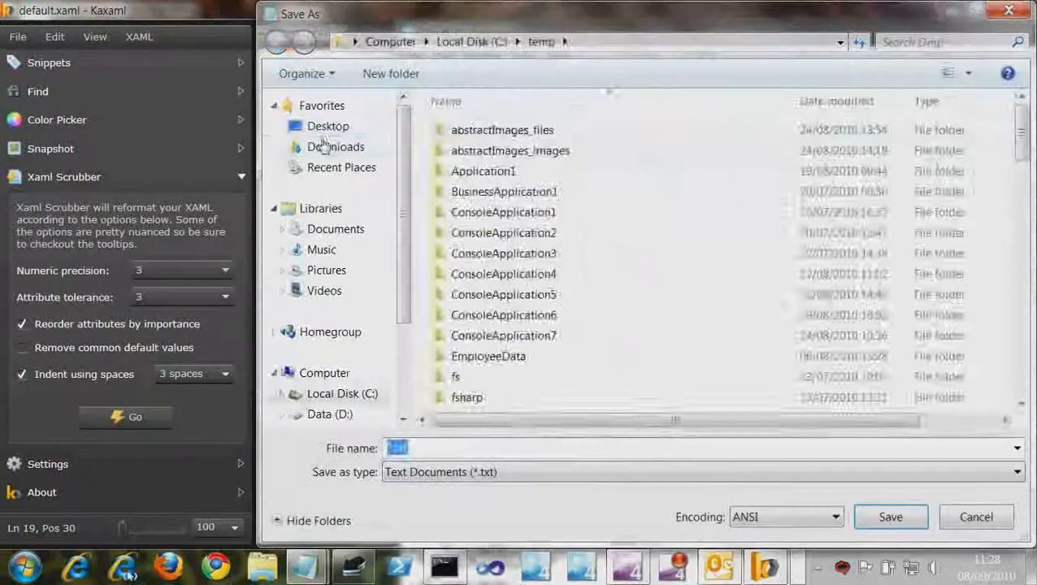
{"action": "left_click", "coordinate": [326, 127]}
{"action": "left_click", "coordinate": [435, 444]}
{"action": "type", "text": "o"}
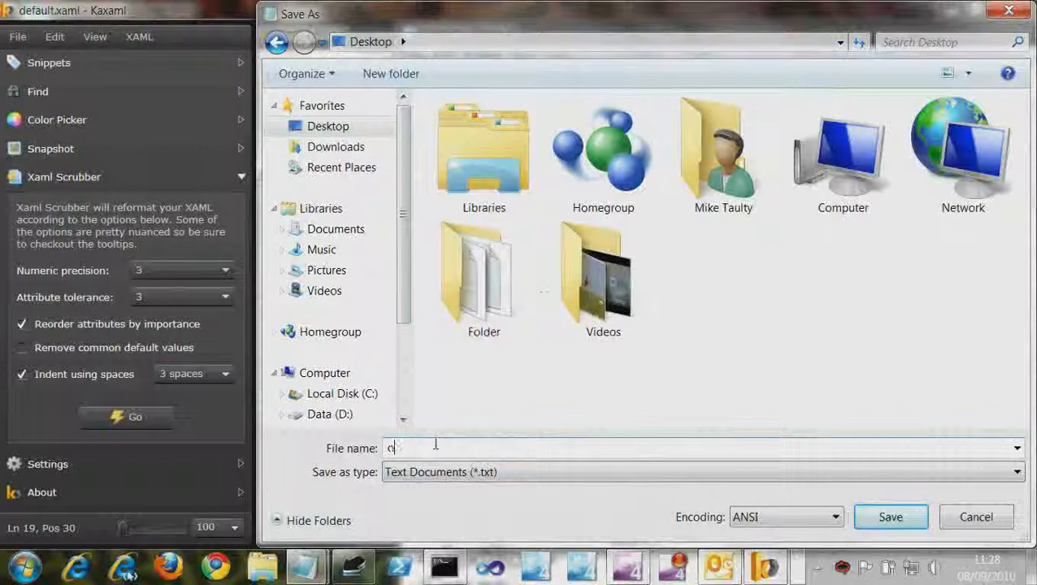
{"action": "type", "text": "verlay.xaml"}
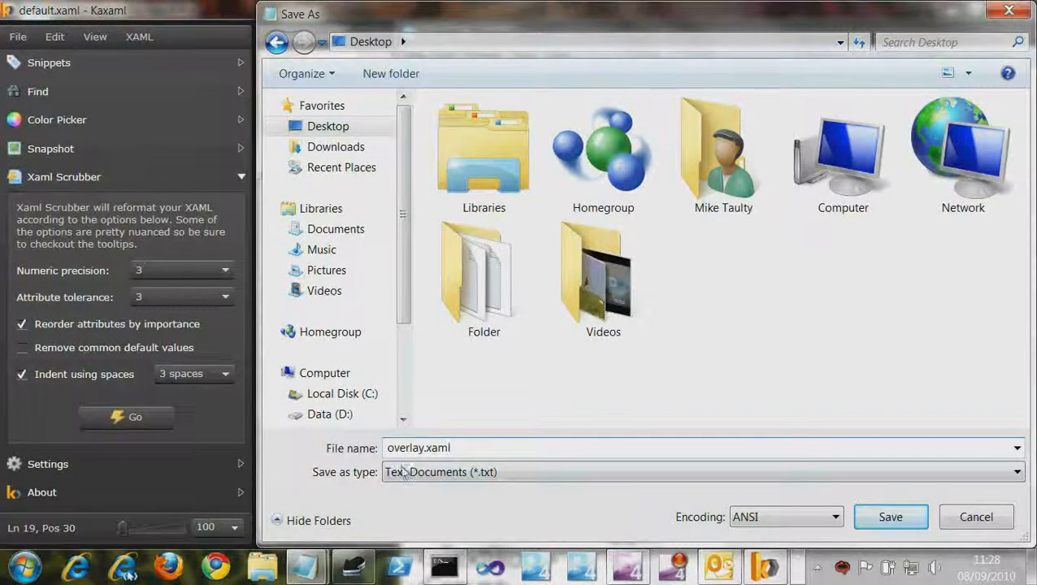
{"action": "left_click", "coordinate": [404, 472]}
{"action": "left_click", "coordinate": [456, 506]}
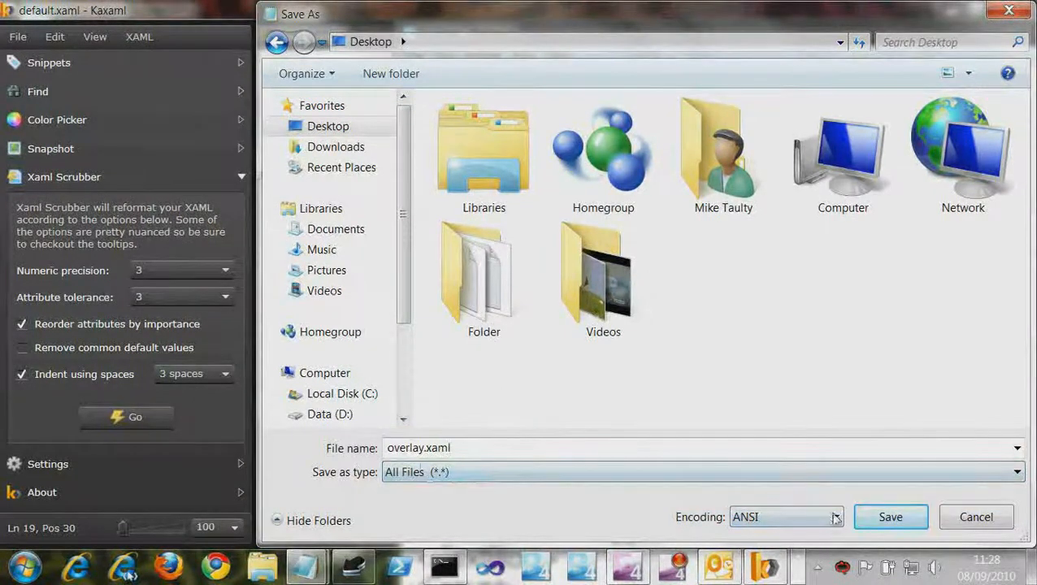
{"action": "left_click", "coordinate": [875, 515]}
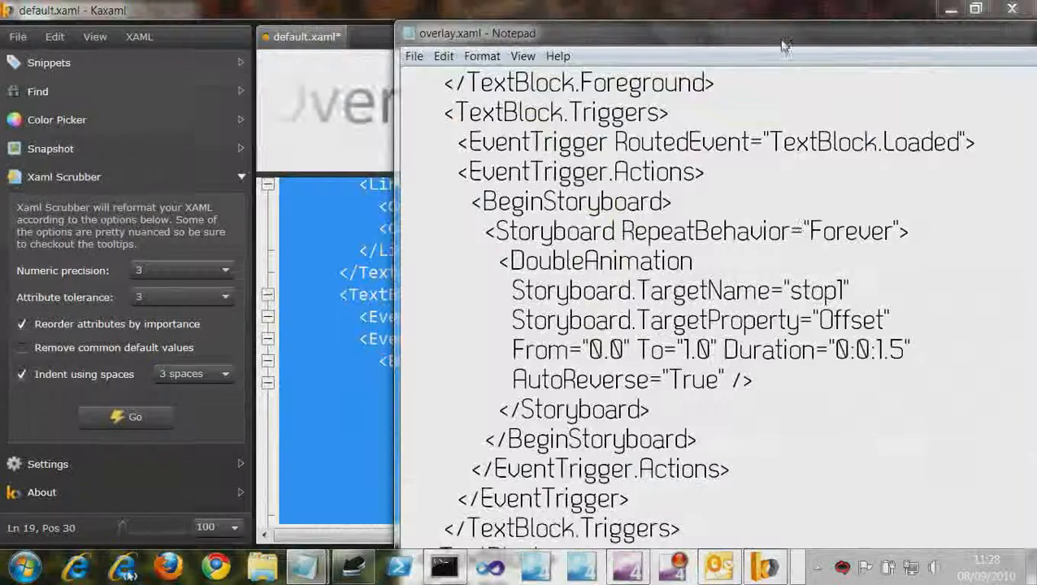
{"action": "left_click_drag", "start_coordinate": [781, 45], "coordinate": [558, 95]}
{"action": "left_click", "coordinate": [841, 79]}
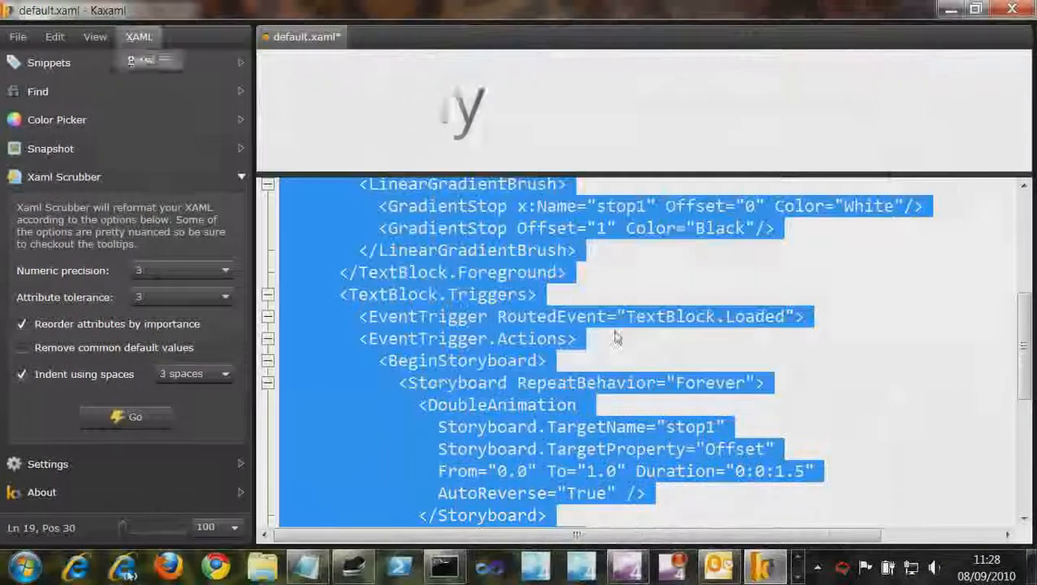
In Expression Encoder, use overlay.xaml from the Desktop as the overlay, placed at Left 36, Top 41, sized about 363 × 194 without maintaining aspect ratio
{"action": "key", "text": "alt+Tab"}
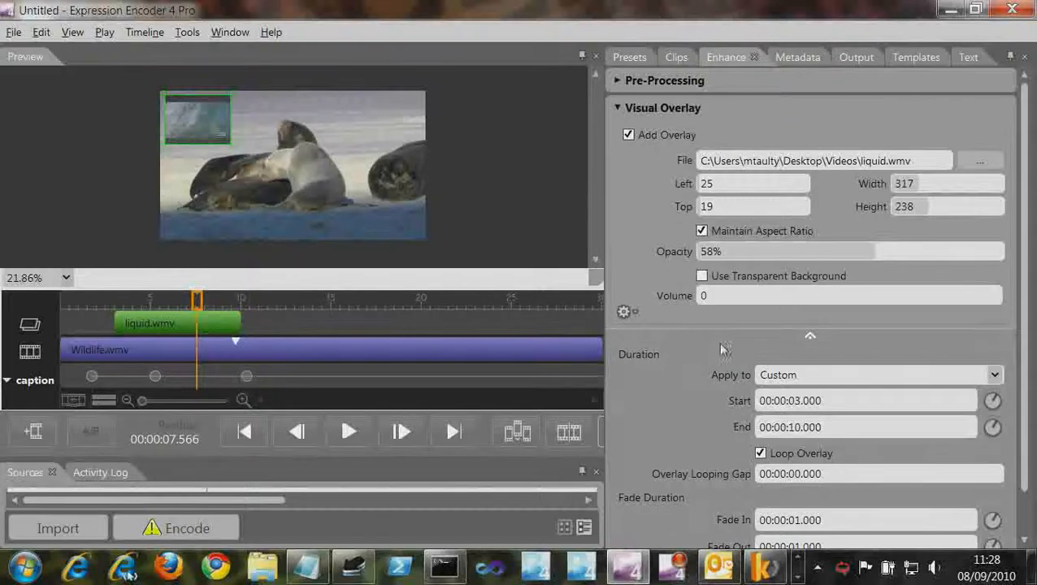
{"action": "left_click", "coordinate": [967, 162]}
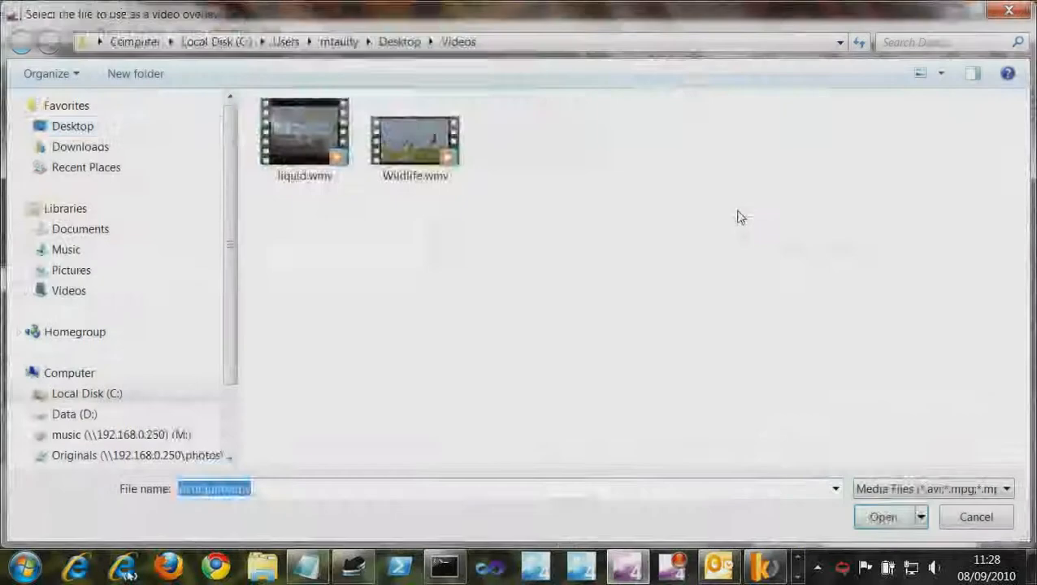
{"action": "left_click", "coordinate": [73, 128]}
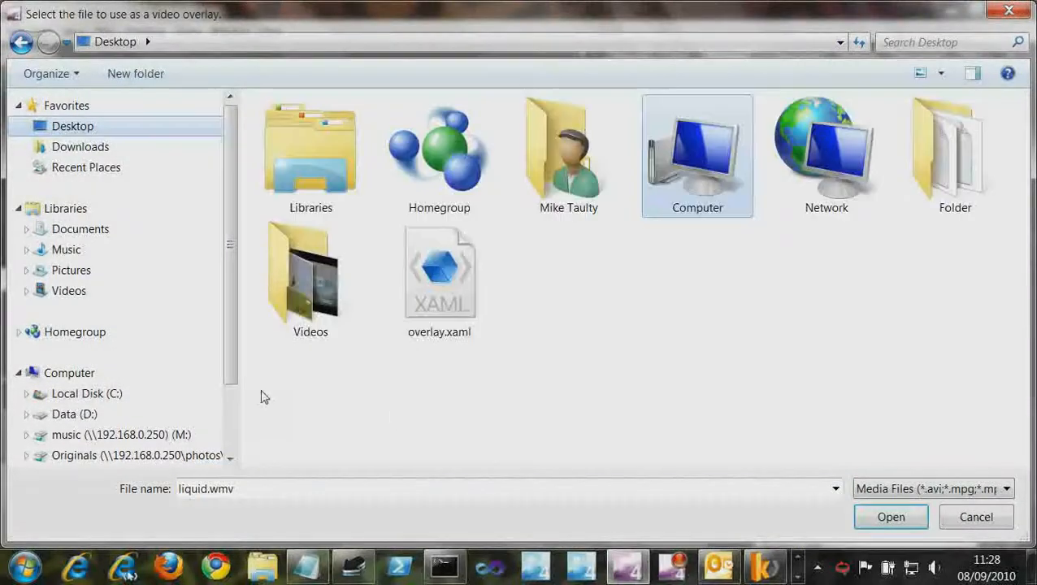
{"action": "left_click", "coordinate": [428, 331]}
{"action": "left_click", "coordinate": [884, 520]}
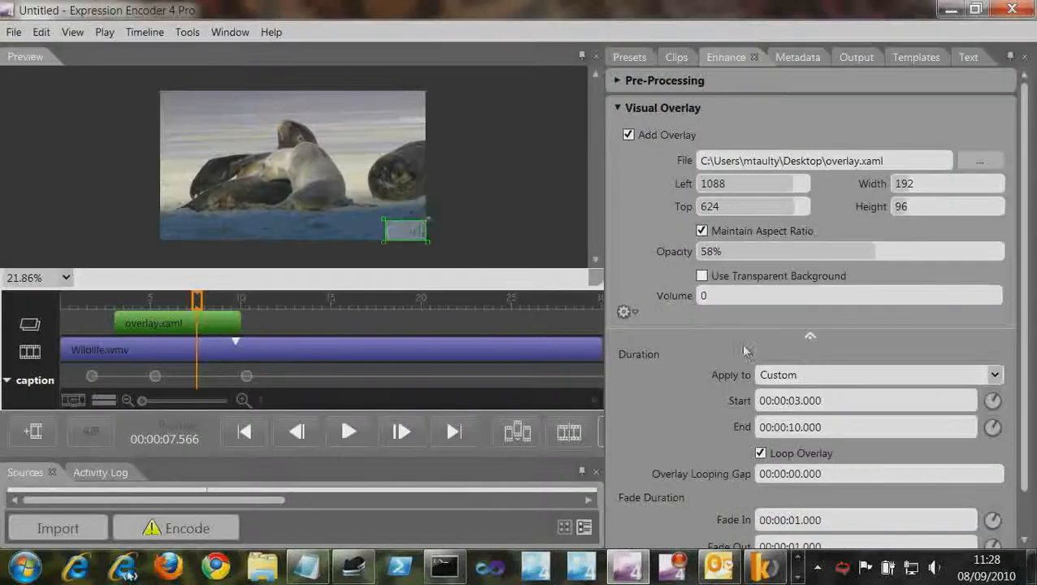
{"action": "left_click_drag", "start_coordinate": [419, 232], "coordinate": [218, 126]}
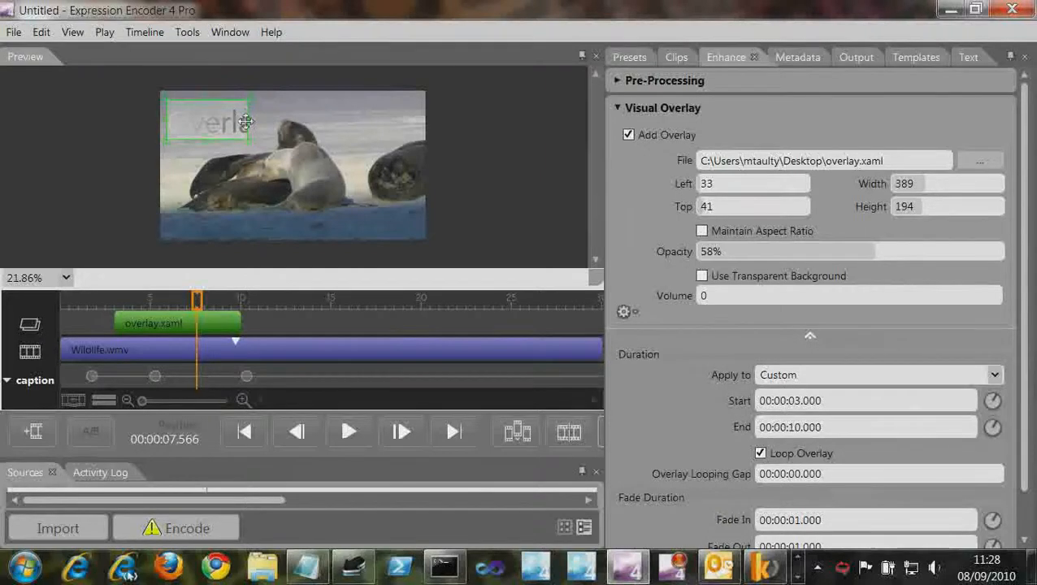
{"action": "mouse_move", "coordinate": [248, 120]}
{"action": "left_mouse_down"}
{"action": "mouse_move", "coordinate": [264, 119]}
{"action": "mouse_move", "coordinate": [243, 118]}
{"action": "left_mouse_up"}
Encode Wildlife with the XAML overlay, rewind the browser preview to the start, play it, and pause while the overlay is showing
{"action": "left_click", "coordinate": [175, 528]}
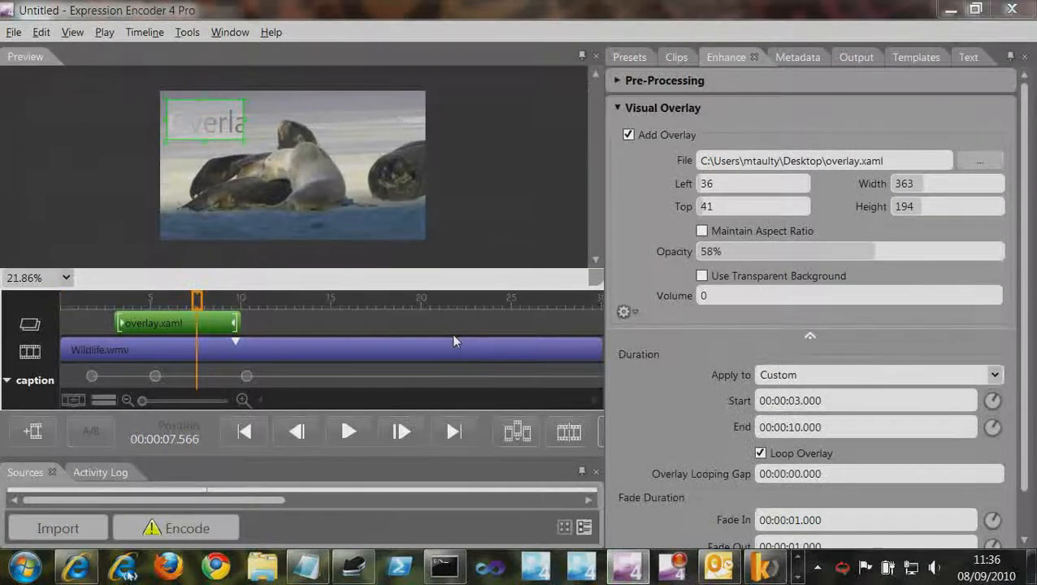
{"action": "key", "text": "alt+Tab"}
{"action": "key", "text": "alt+Tab"}
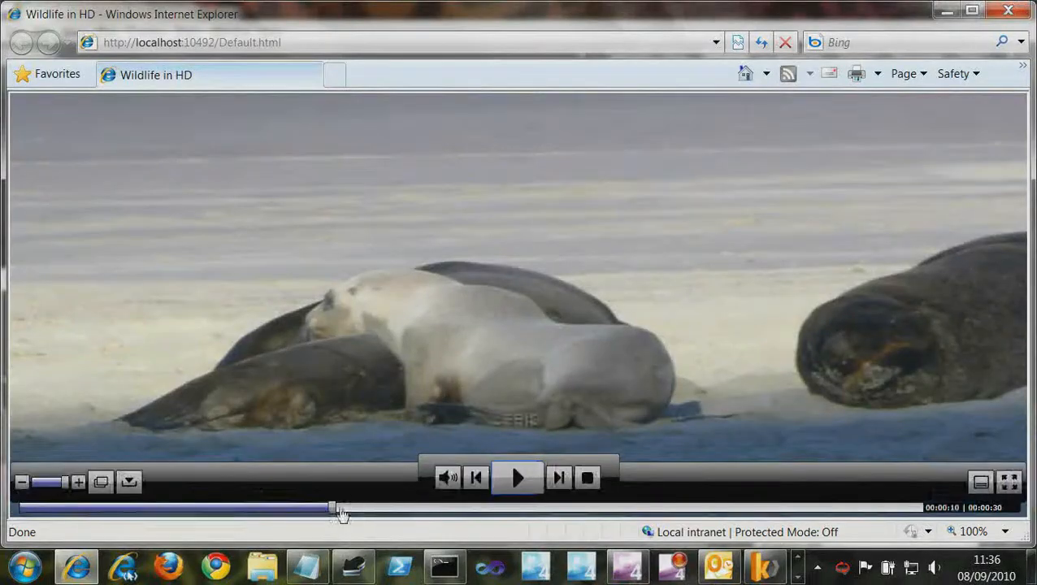
{"action": "left_click_drag", "start_coordinate": [338, 509], "coordinate": [35, 514]}
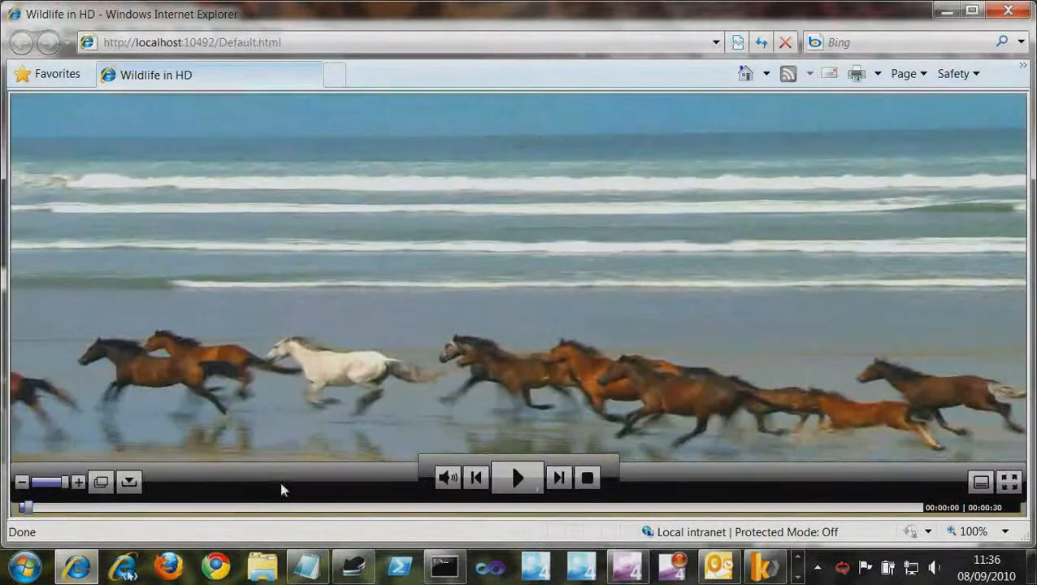
{"action": "left_click", "coordinate": [526, 481]}
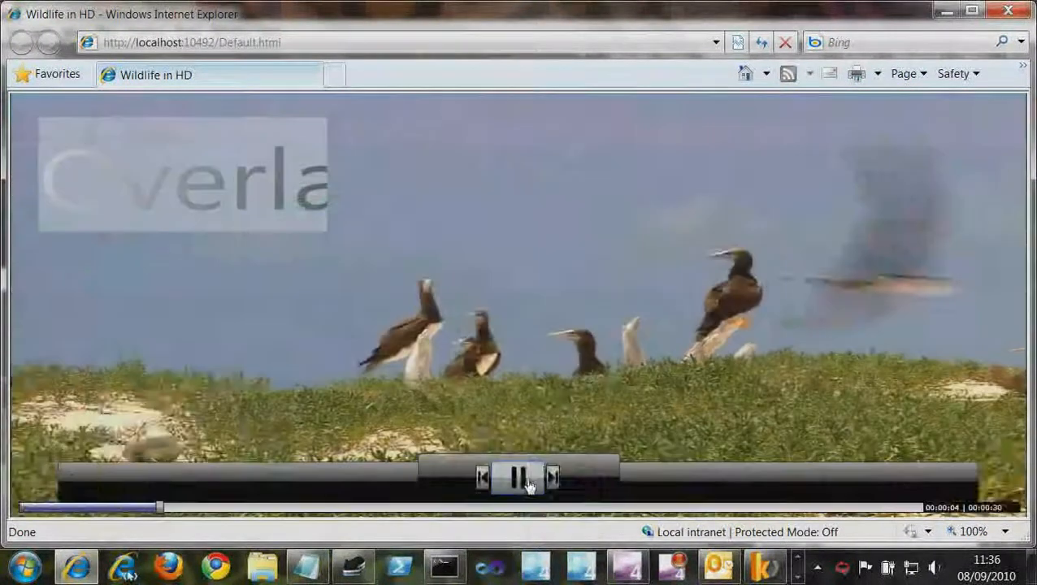
{"action": "left_click", "coordinate": [517, 478]}
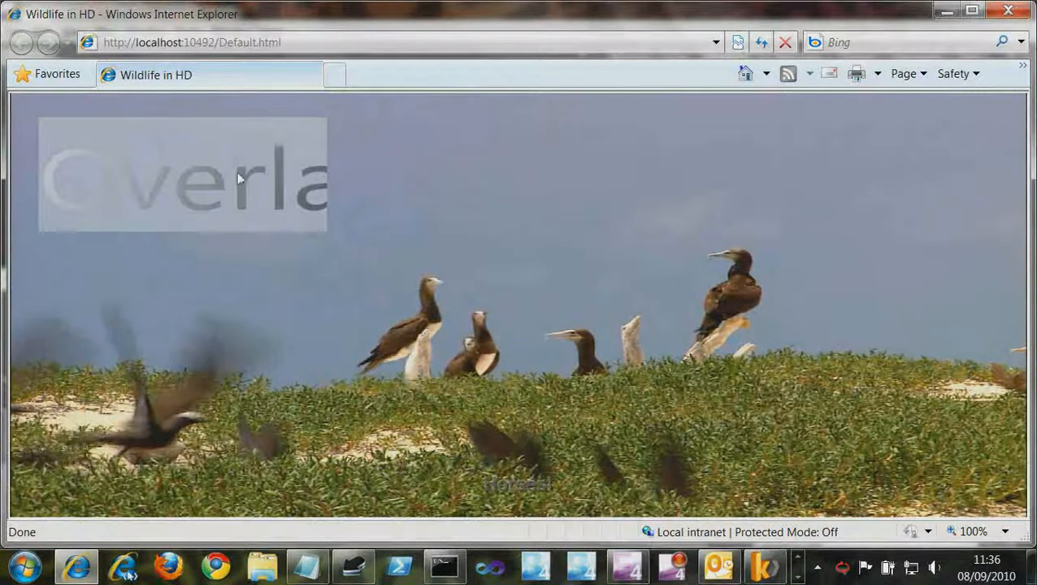
Resume the browser preview, pause it during the overlay's fade-out, and close the browser window to return to the overlay settings
{"action": "mouse_move", "coordinate": [286, 248]}
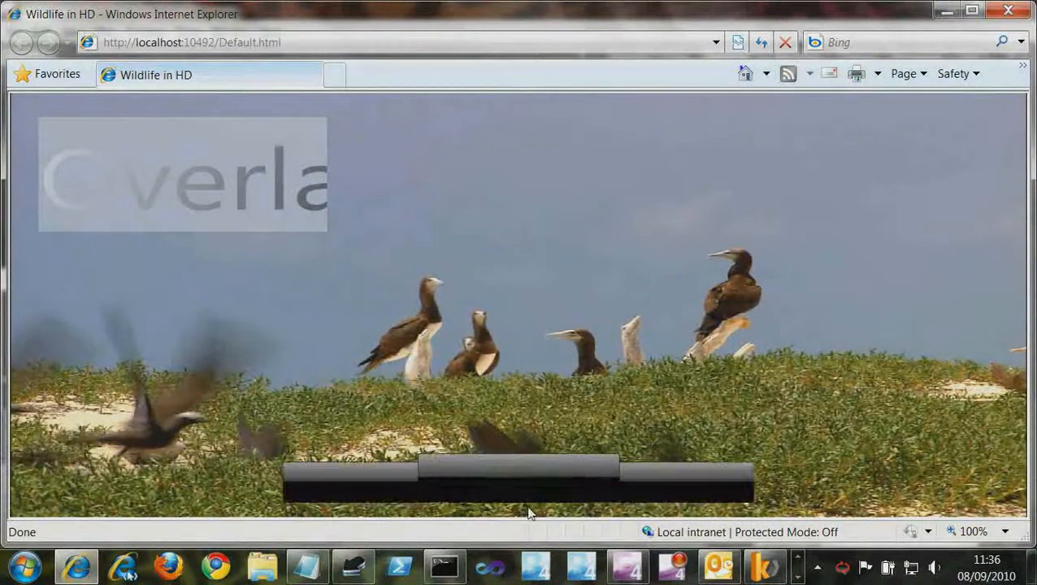
{"action": "left_click", "coordinate": [520, 480]}
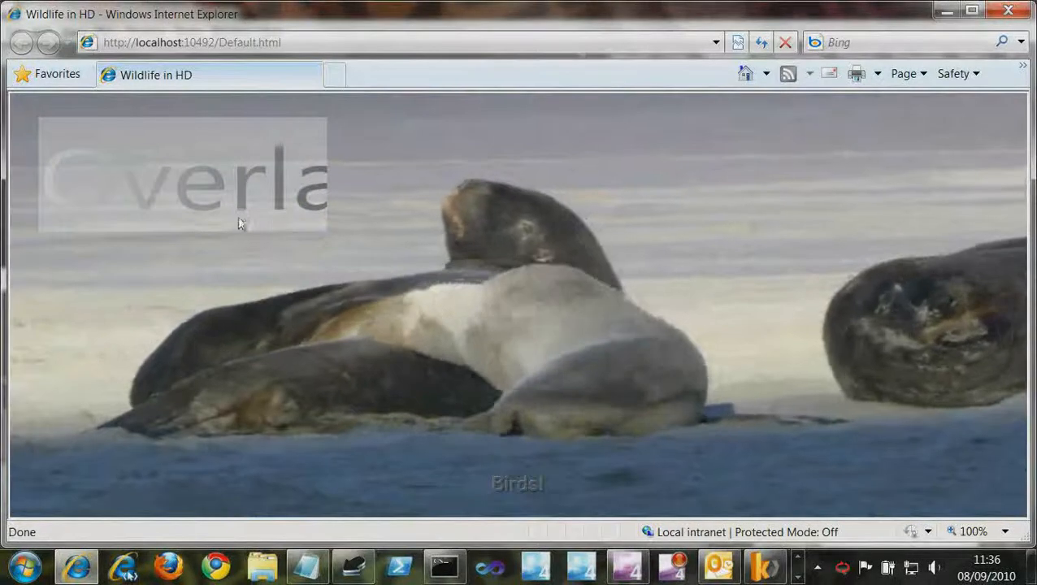
{"action": "left_click", "coordinate": [520, 479]}
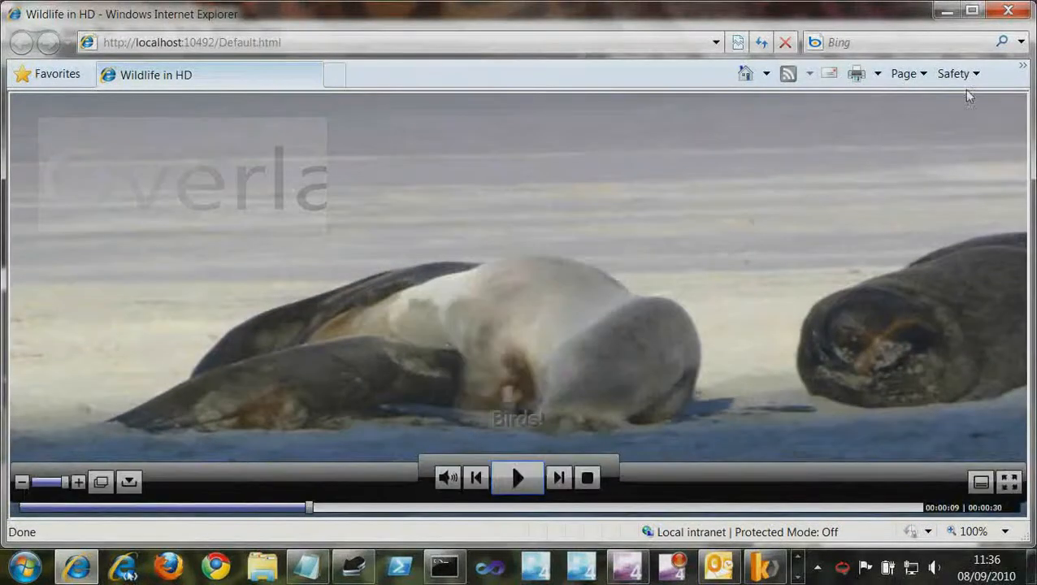
{"action": "left_click", "coordinate": [1008, 11]}
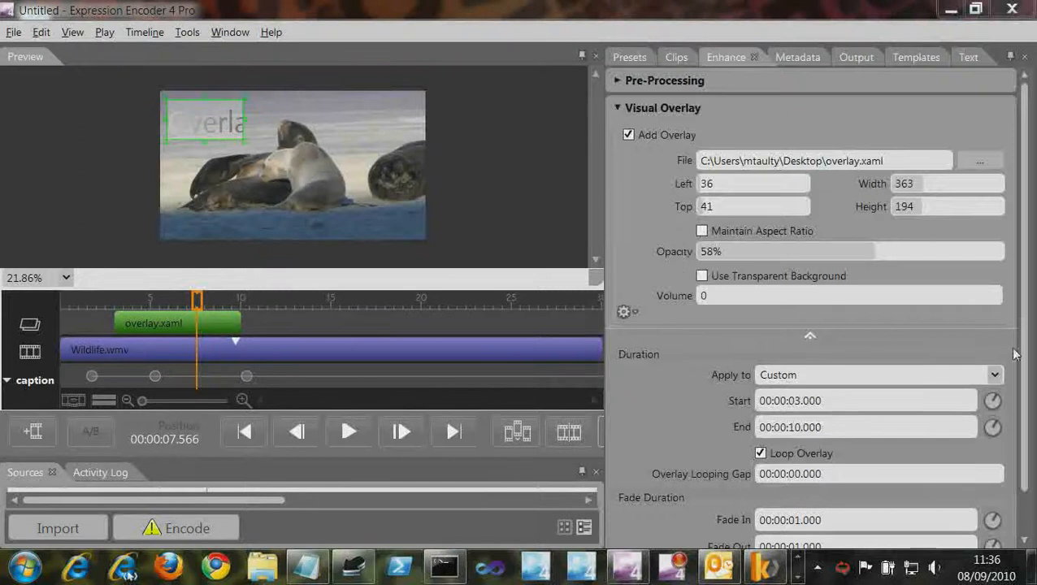
{"action": "scroll", "coordinate": [1023, 358], "scroll_direction": "down", "scroll_amount": 1}
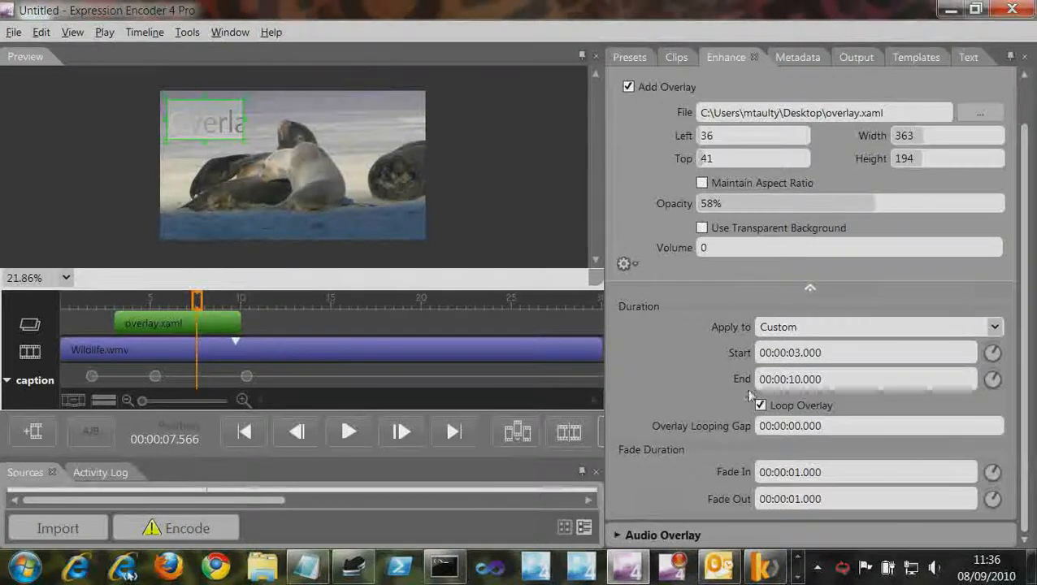
{"action": "scroll", "coordinate": [1030, 244], "scroll_direction": "up", "scroll_amount": 1}
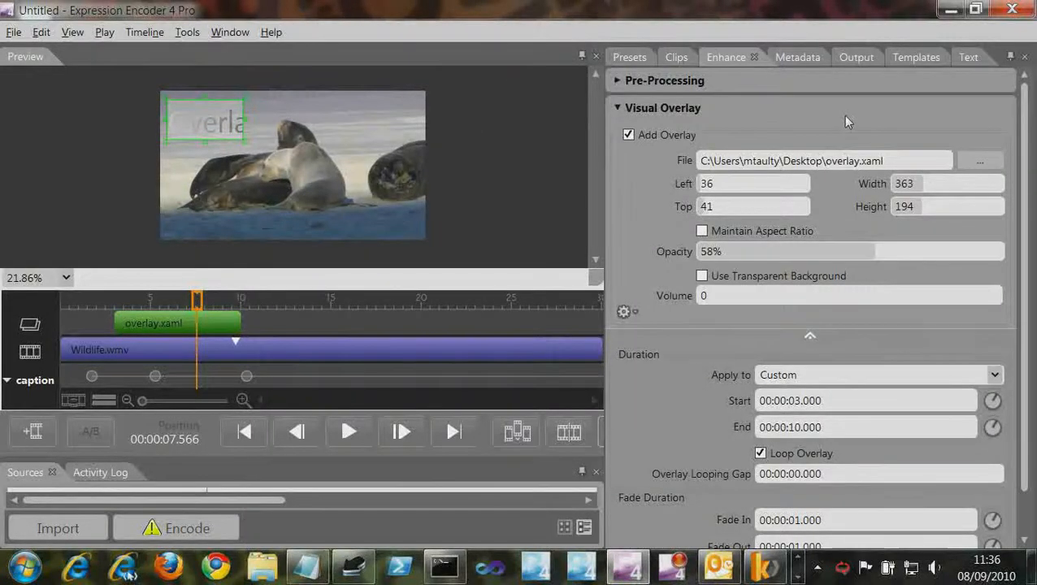
Examine the system presets for Silverlight encoding: VC-1 and H.264 at constant and variable bitrate, plus IIS Smooth Streaming, and collapse the list
{"action": "left_click", "coordinate": [630, 59]}
{"action": "left_click", "coordinate": [618, 124]}
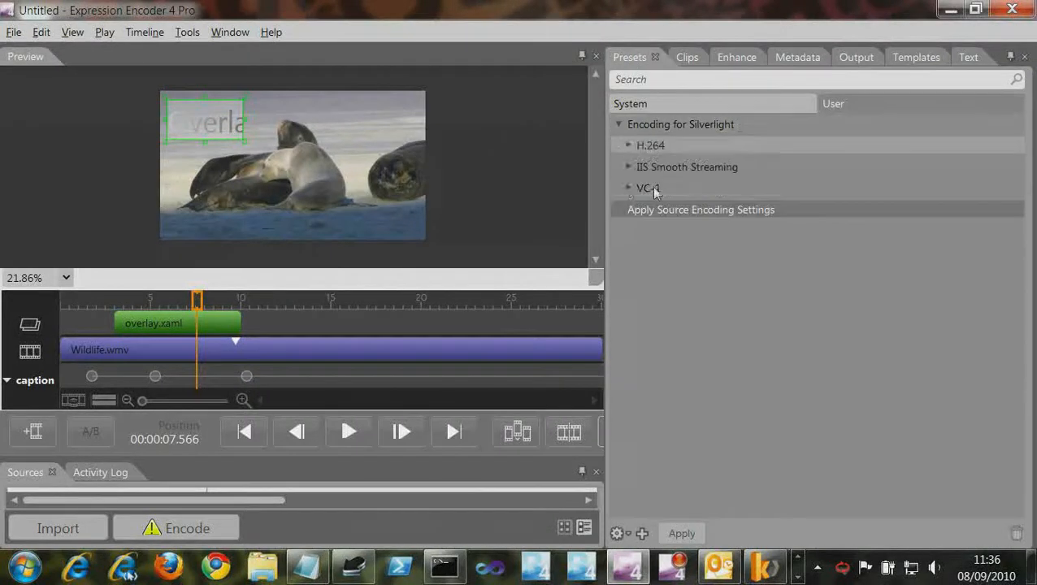
{"action": "left_click", "coordinate": [629, 188]}
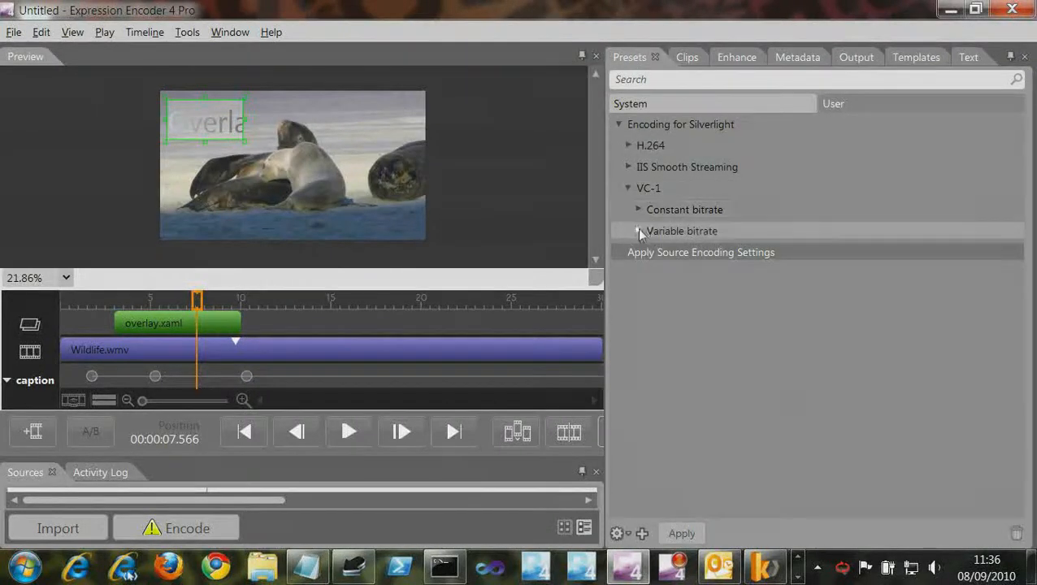
{"action": "left_click", "coordinate": [638, 232]}
{"action": "left_click", "coordinate": [639, 210]}
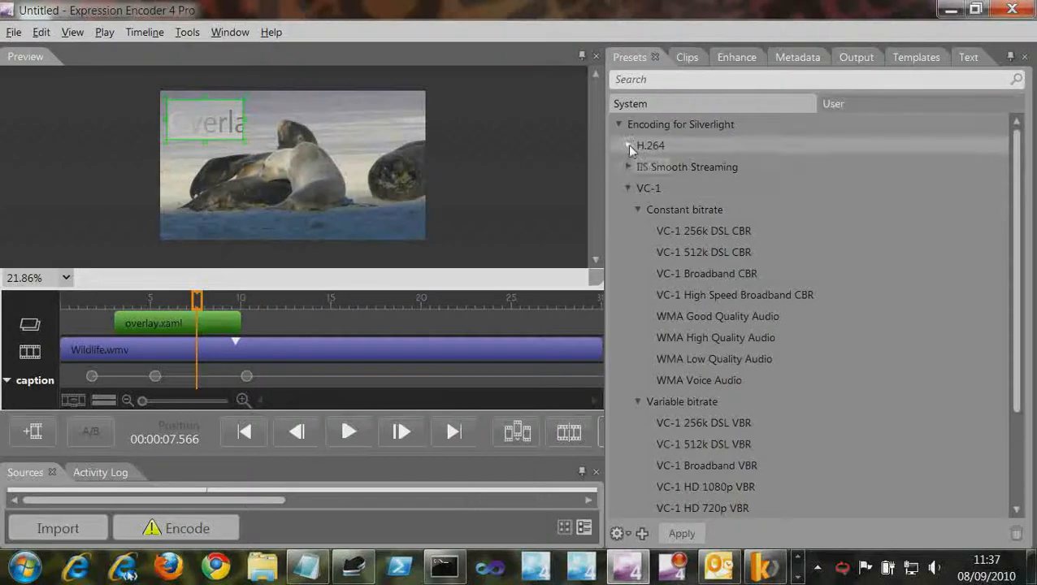
{"action": "left_click", "coordinate": [627, 145]}
{"action": "left_click", "coordinate": [639, 167]}
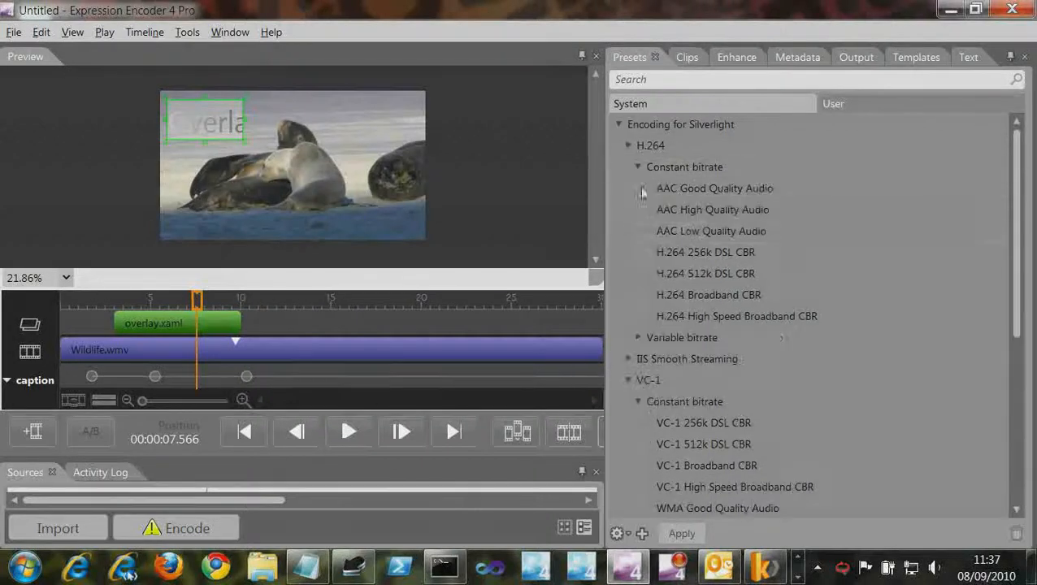
{"action": "left_click", "coordinate": [639, 337]}
{"action": "scroll", "coordinate": [983, 207], "scroll_direction": "down", "scroll_amount": 5}
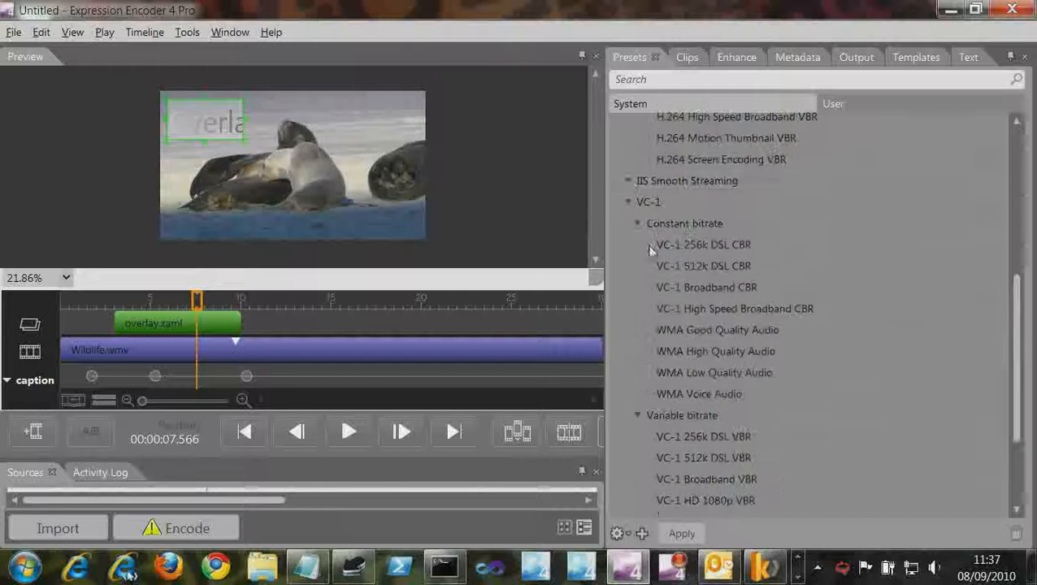
{"action": "left_click", "coordinate": [629, 180]}
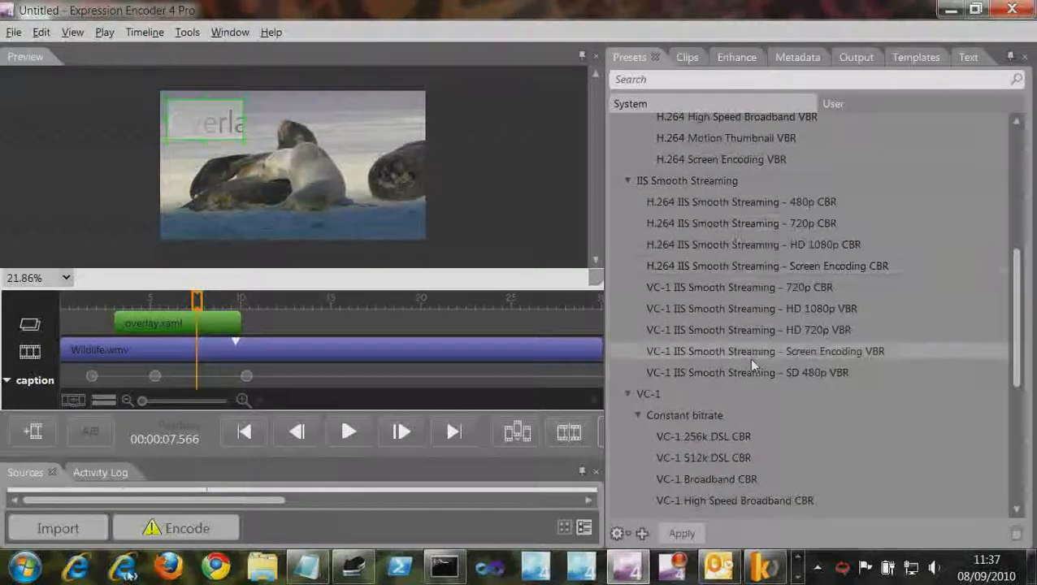
{"action": "mouse_move", "coordinate": [751, 360]}
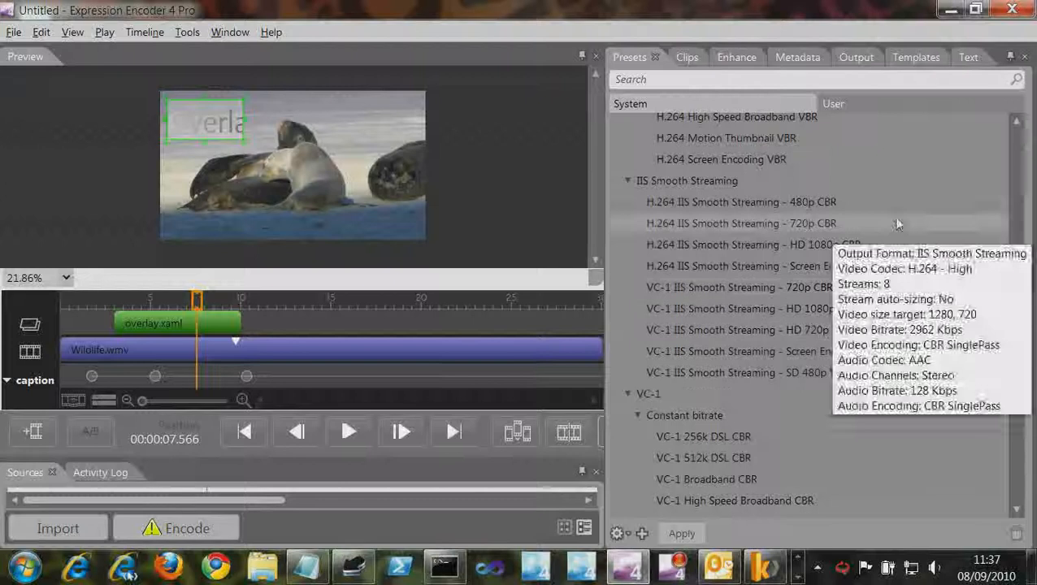
{"action": "left_click", "coordinate": [1016, 195]}
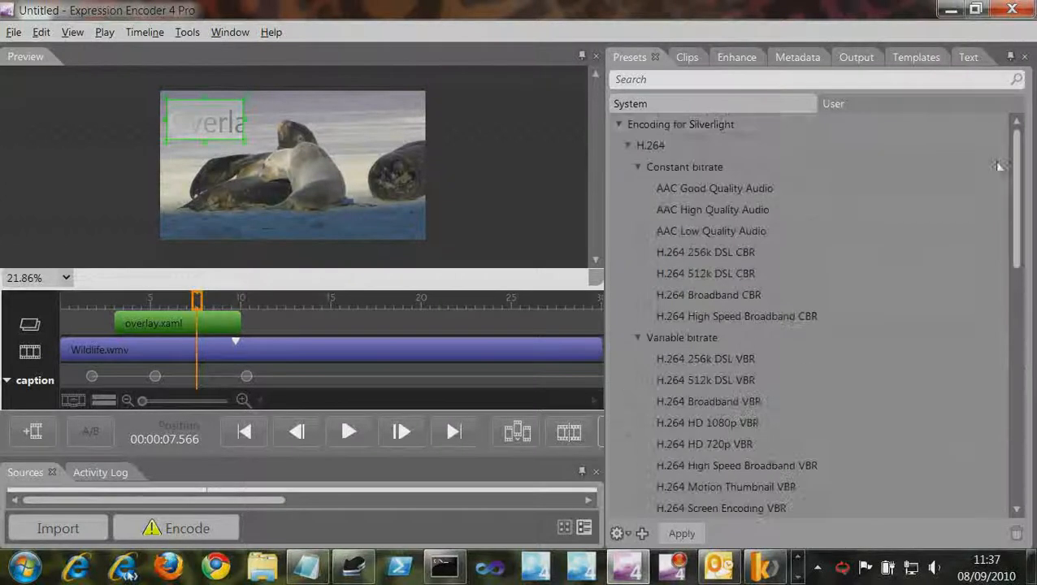
{"action": "double_click", "coordinate": [666, 126]}
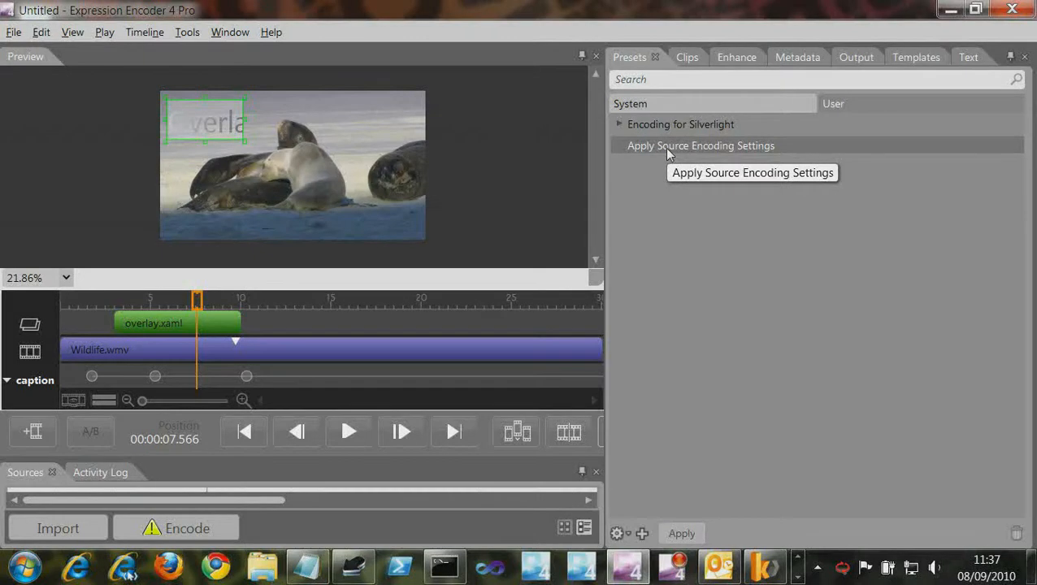
Look through the available player templates and keep Black Glass as the selected template
{"action": "left_click", "coordinate": [916, 57]}
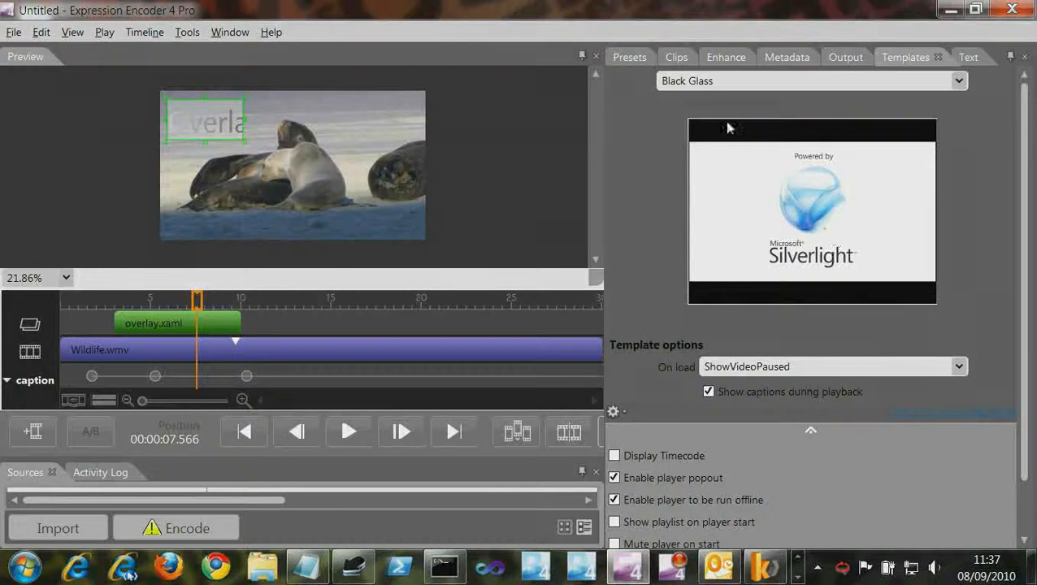
{"action": "left_click", "coordinate": [713, 83]}
{"action": "scroll", "coordinate": [732, 232], "scroll_direction": "down", "scroll_amount": 1}
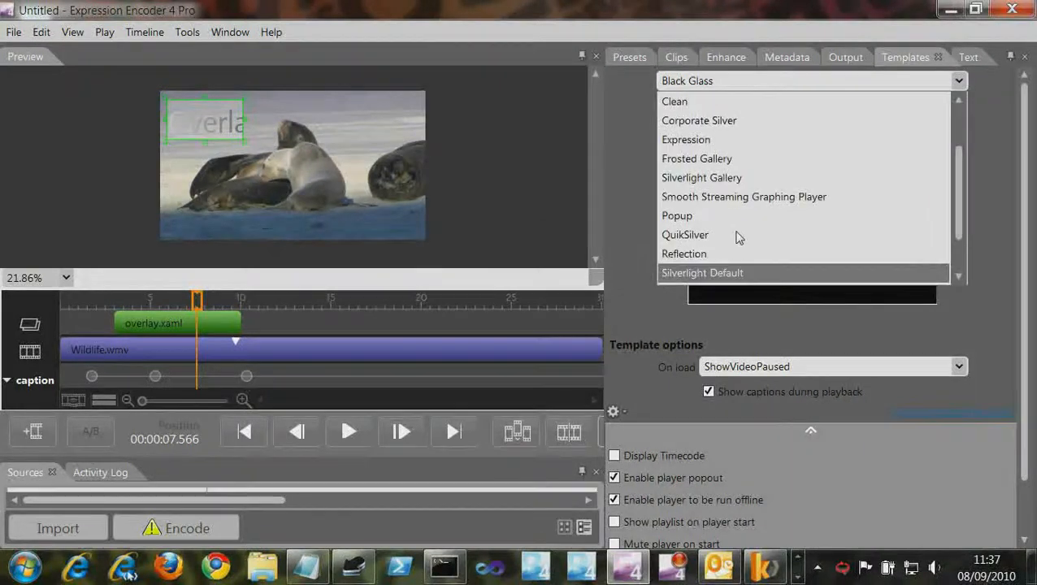
{"action": "left_click", "coordinate": [997, 174]}
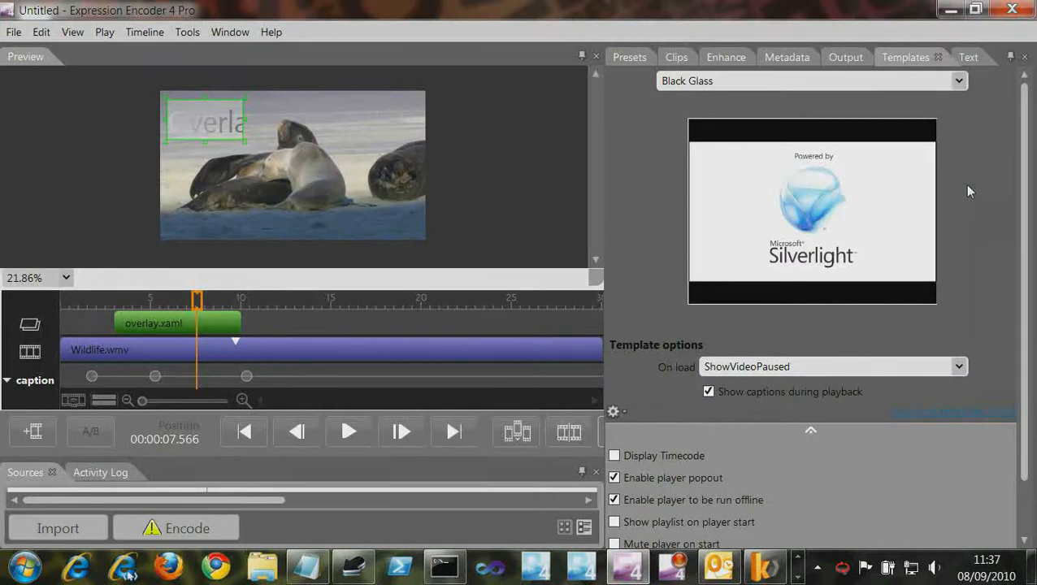
Show the desktop, switch to the Bend notes, and review the video topic, the Blend and Encoder lines, the trial link and the contact details
{"action": "key", "text": "super+d"}
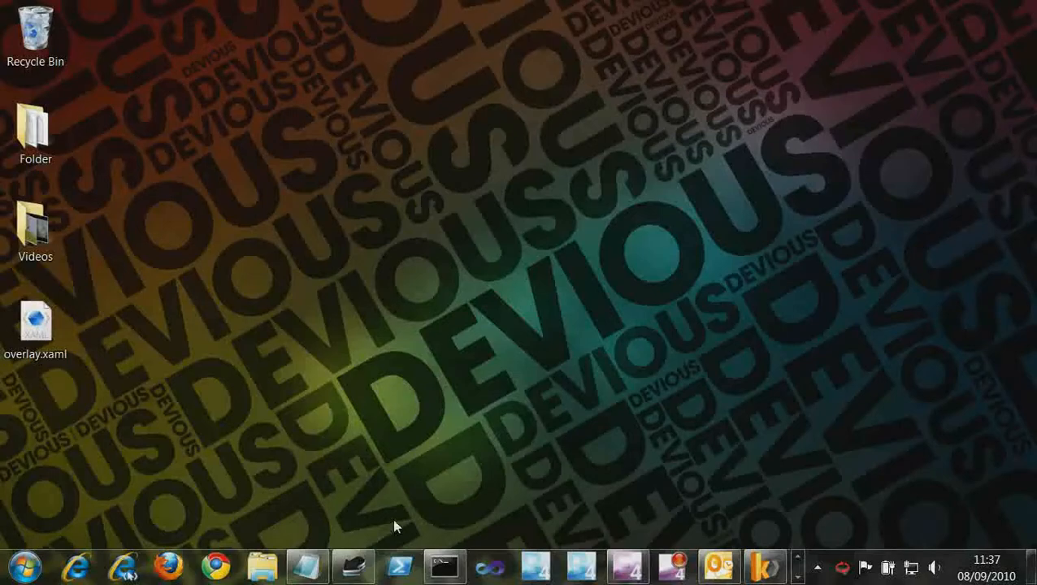
{"action": "left_click", "coordinate": [351, 573]}
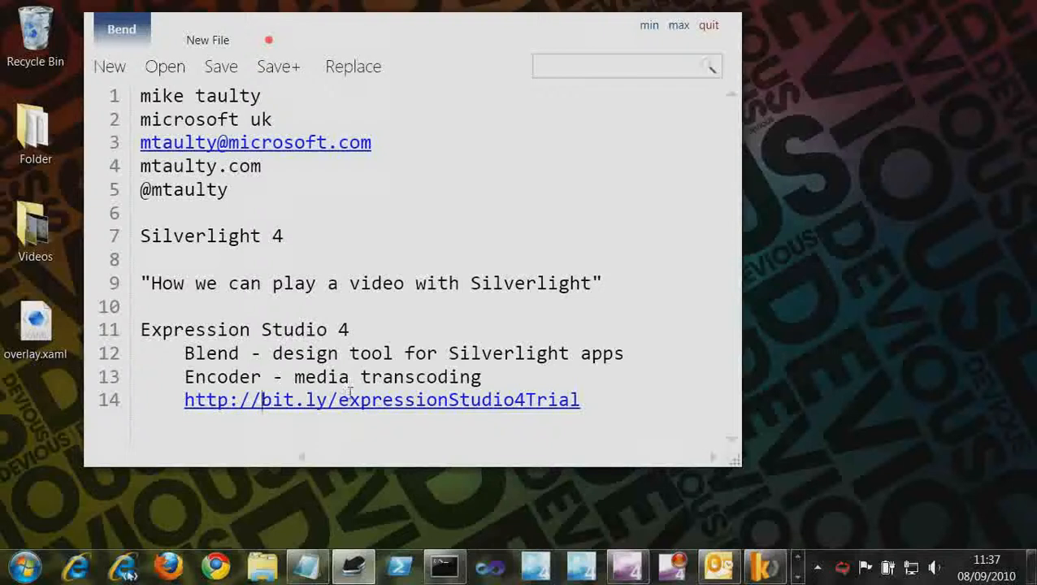
{"action": "left_click_drag", "start_coordinate": [141, 283], "coordinate": [656, 294]}
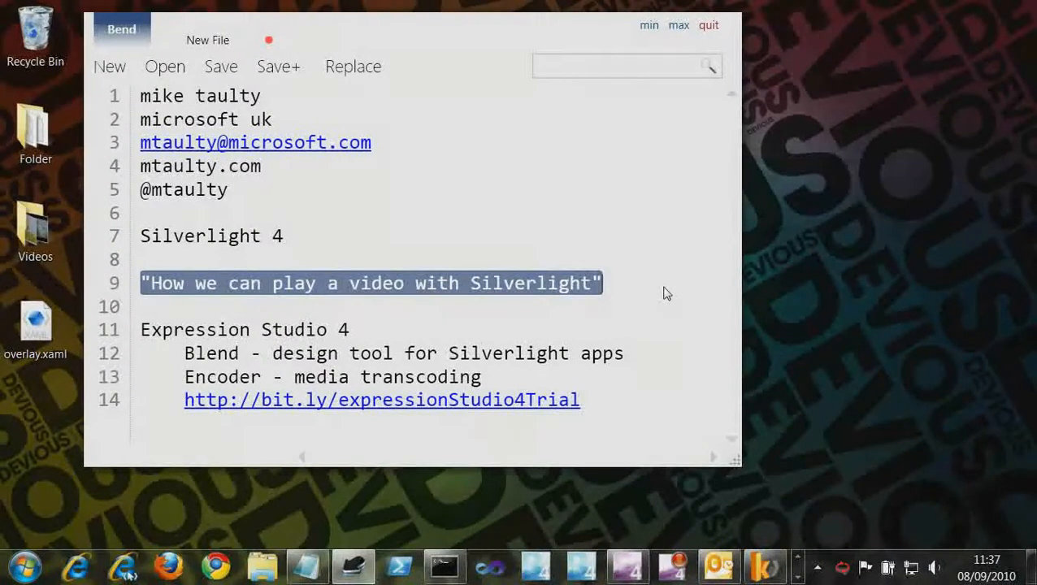
{"action": "left_click_drag", "start_coordinate": [195, 357], "coordinate": [439, 353]}
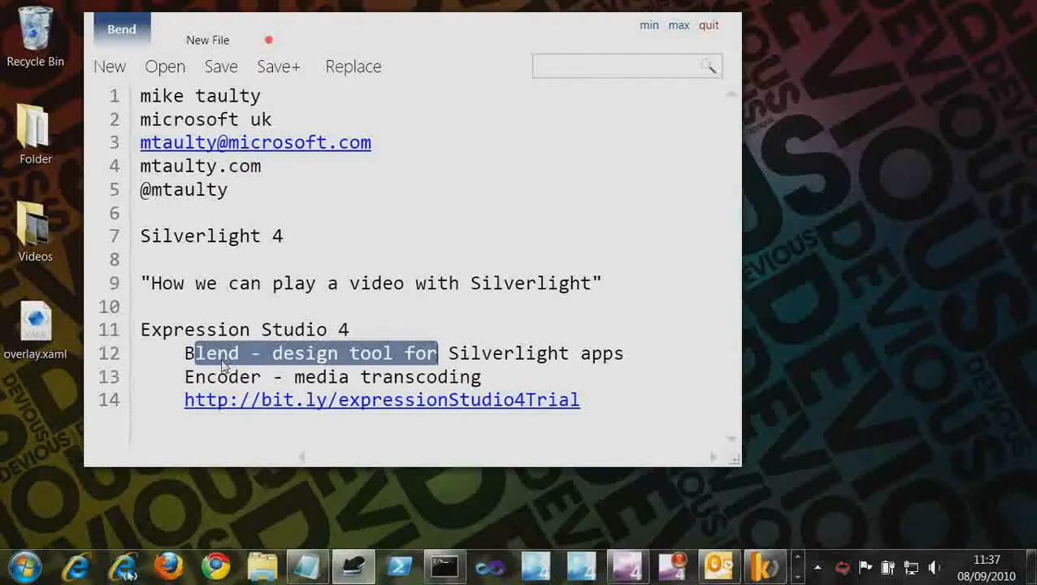
{"action": "left_click_drag", "start_coordinate": [183, 376], "coordinate": [261, 376]}
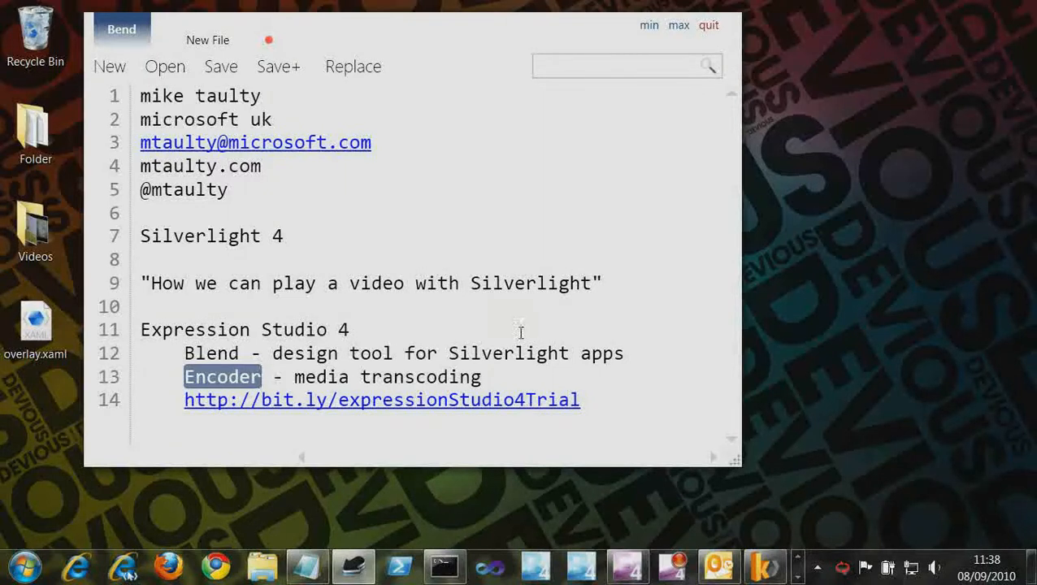
{"action": "left_click_drag", "start_coordinate": [603, 398], "coordinate": [144, 381]}
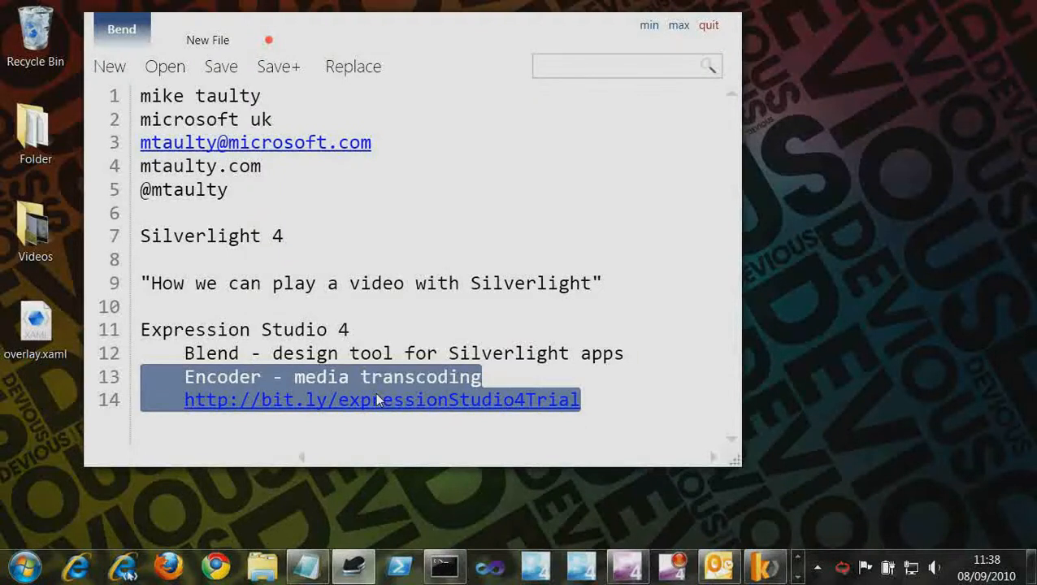
{"action": "left_click", "coordinate": [503, 377]}
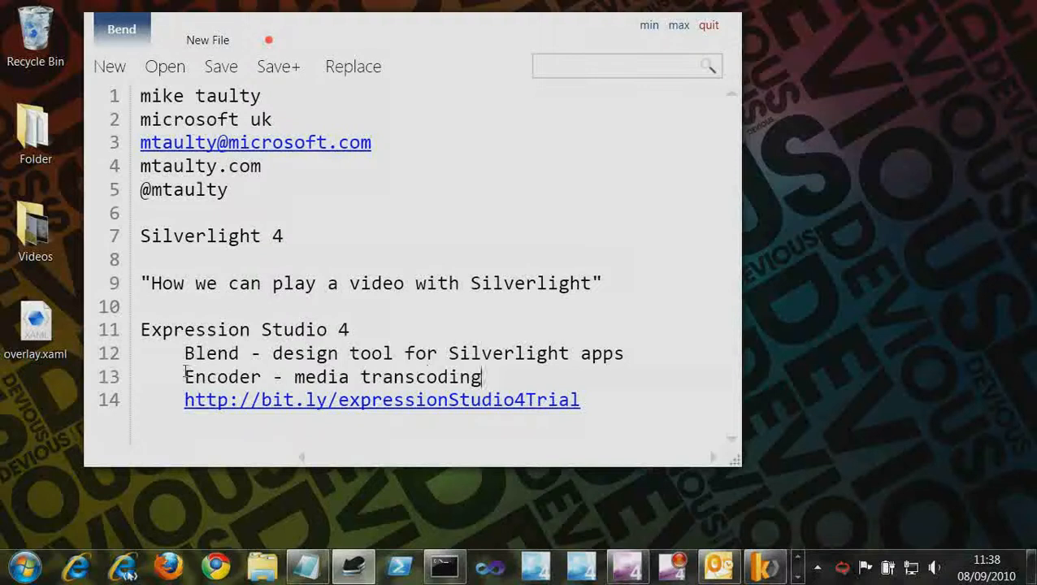
{"action": "left_click_drag", "start_coordinate": [185, 377], "coordinate": [498, 372]}
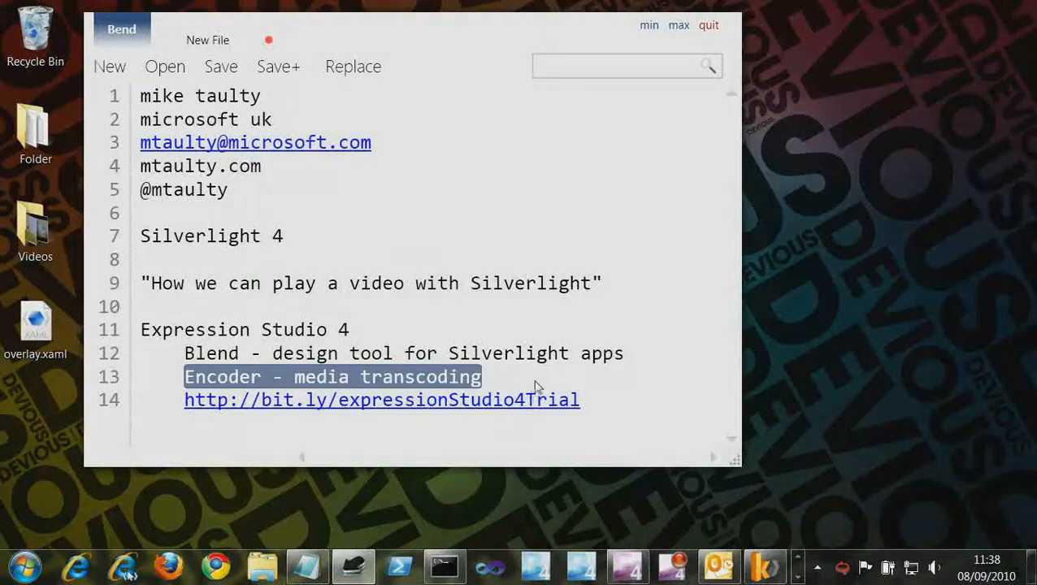
{"action": "left_click", "coordinate": [536, 380]}
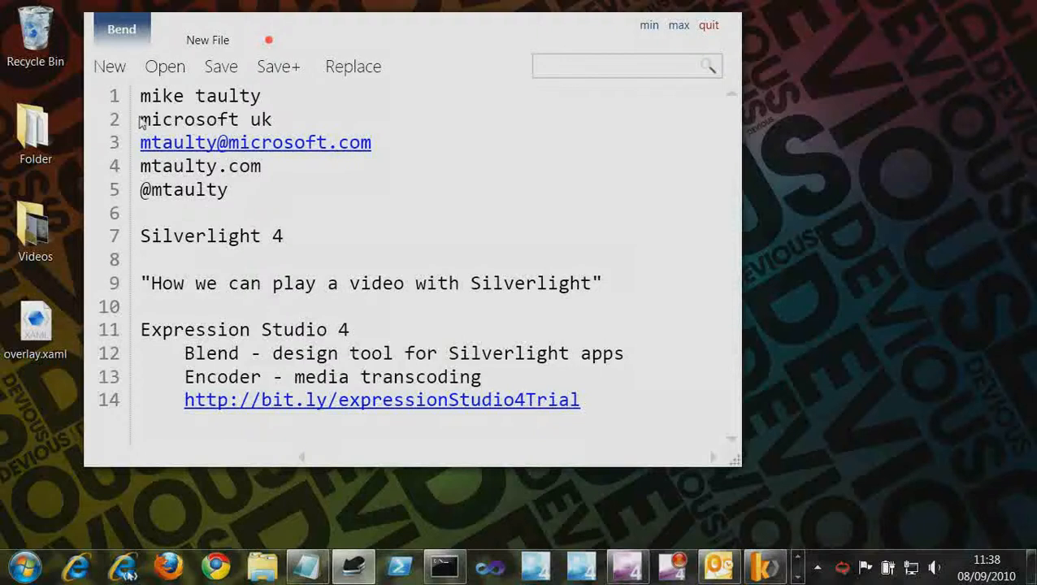
{"action": "left_click_drag", "start_coordinate": [238, 196], "coordinate": [139, 139]}
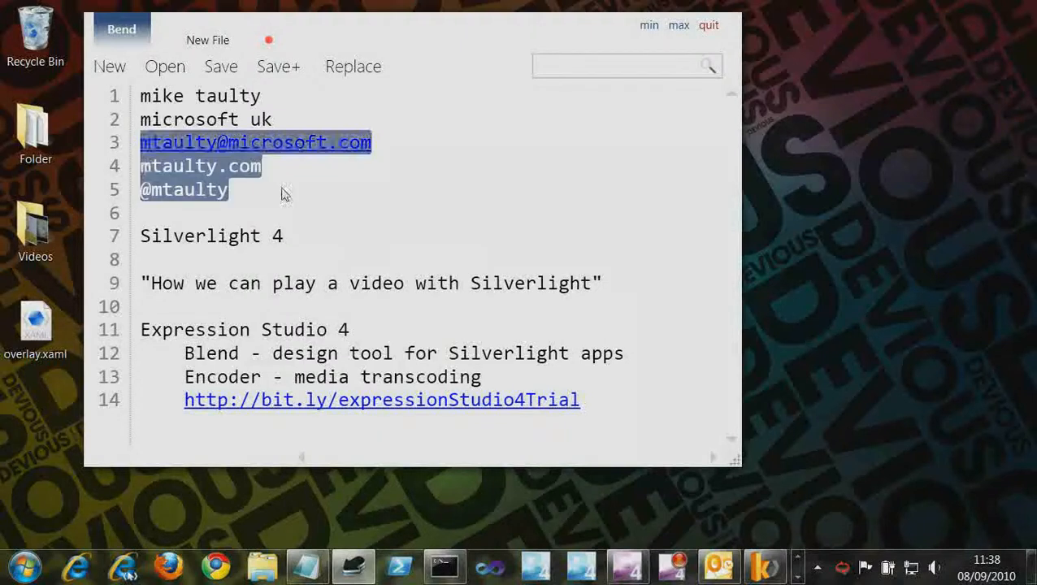
{"action": "left_click", "coordinate": [285, 194]}
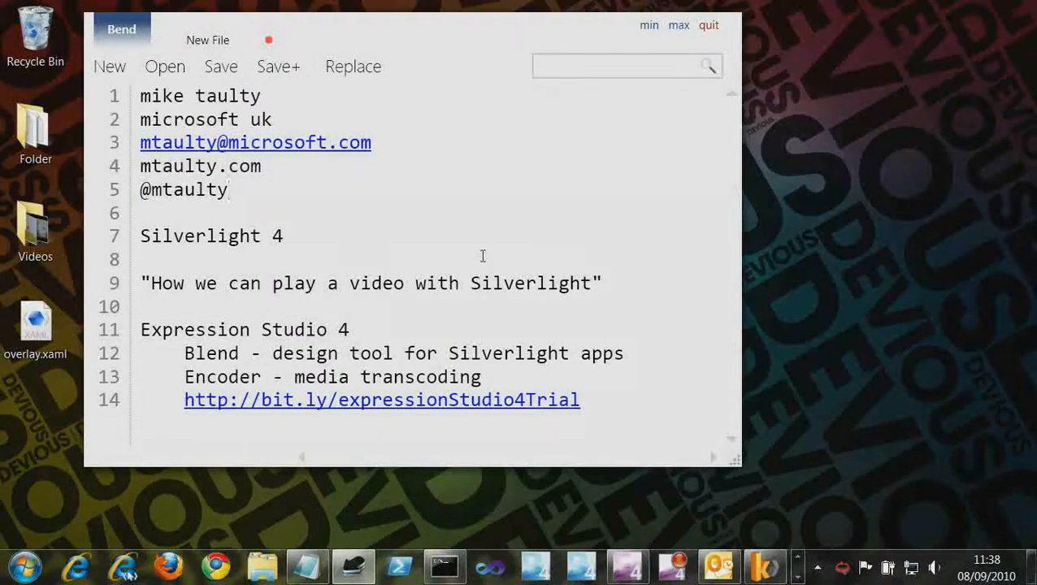